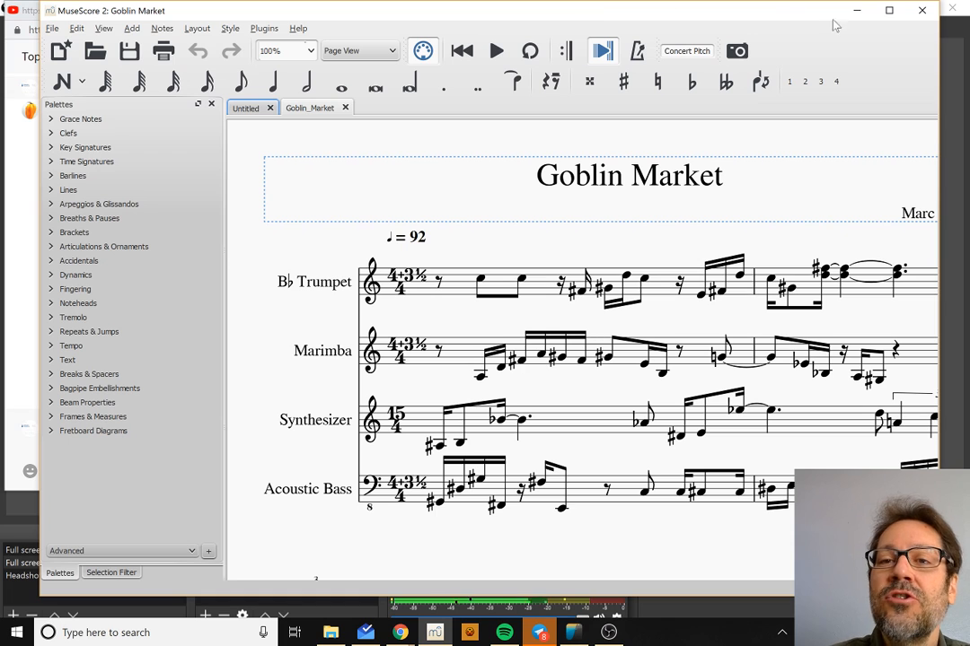
# Step: Maximize the score window and look over both systems of the Goblin Market score
pyautogui.click(890, 18)
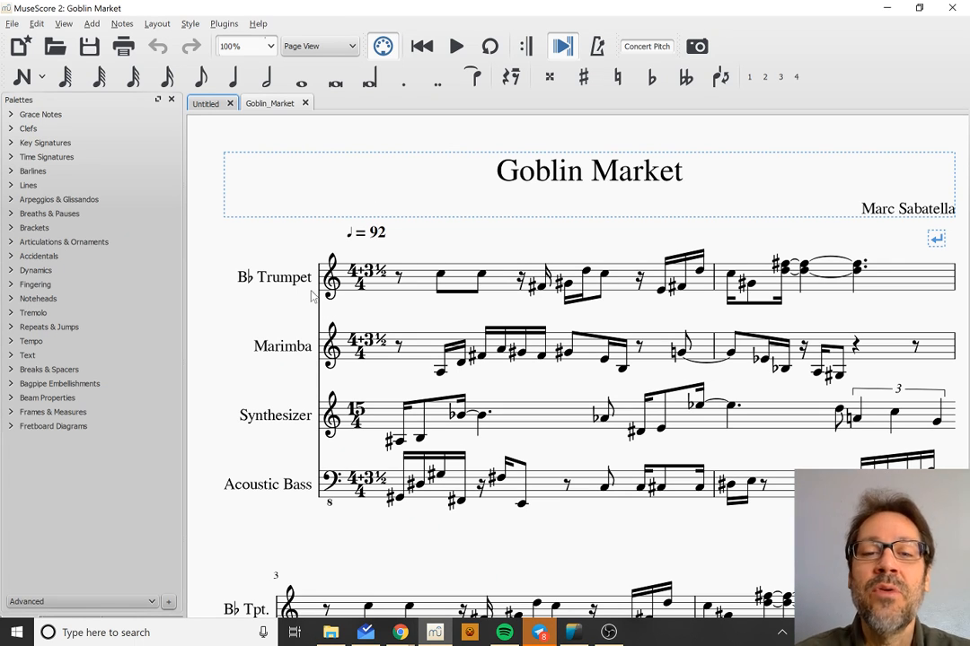
pyautogui.scroll(-1, 393, 304)
pyautogui.scroll(-5, 393, 303)
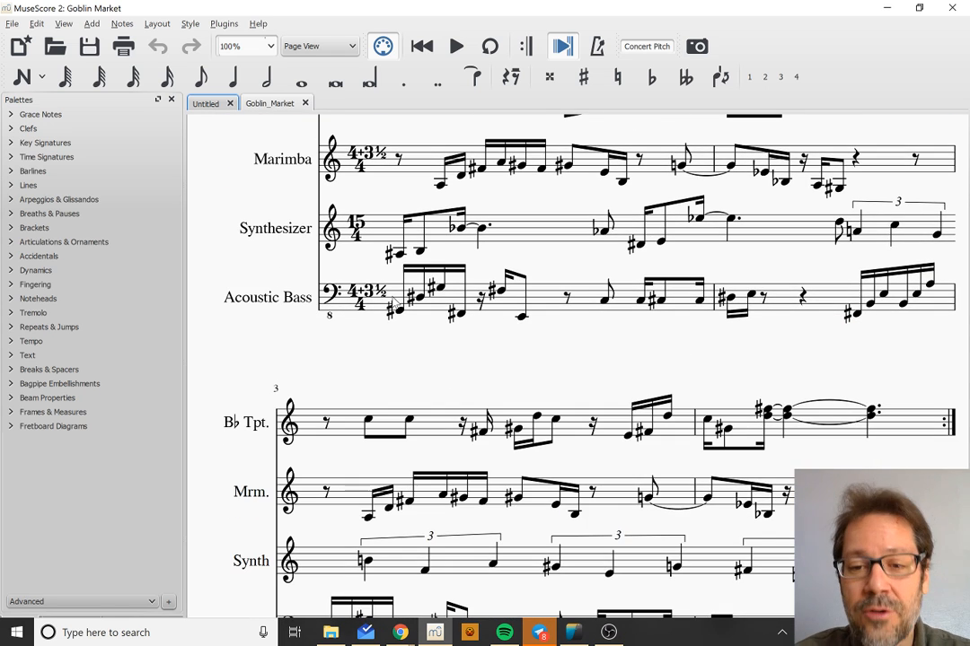
pyautogui.scroll(2, 393, 303)
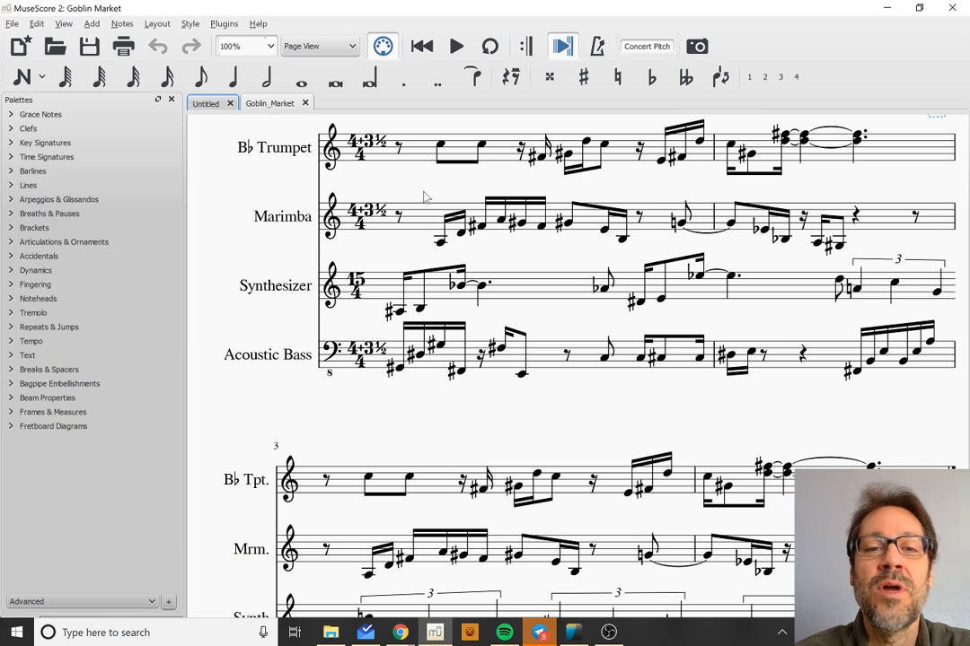
pyautogui.scroll(3, 426, 197)
pyautogui.scroll(1, 426, 197)
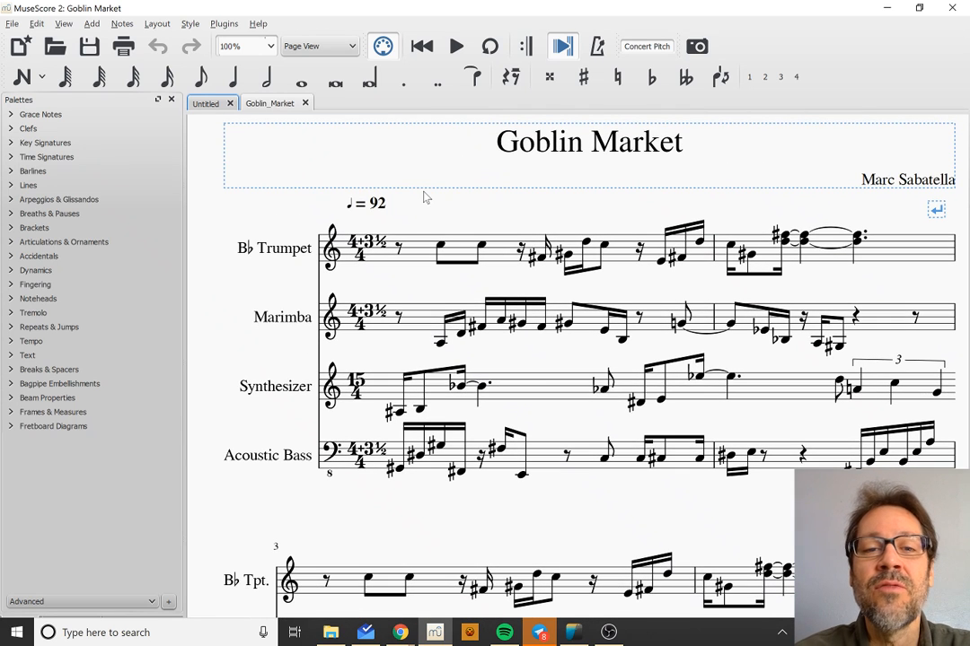
# Step: Inspect the properties of the B♭ Trumpet's 4+3/4 time signature, cancel without changes, and select the separate ½ beside it
pyautogui.click(383, 250)
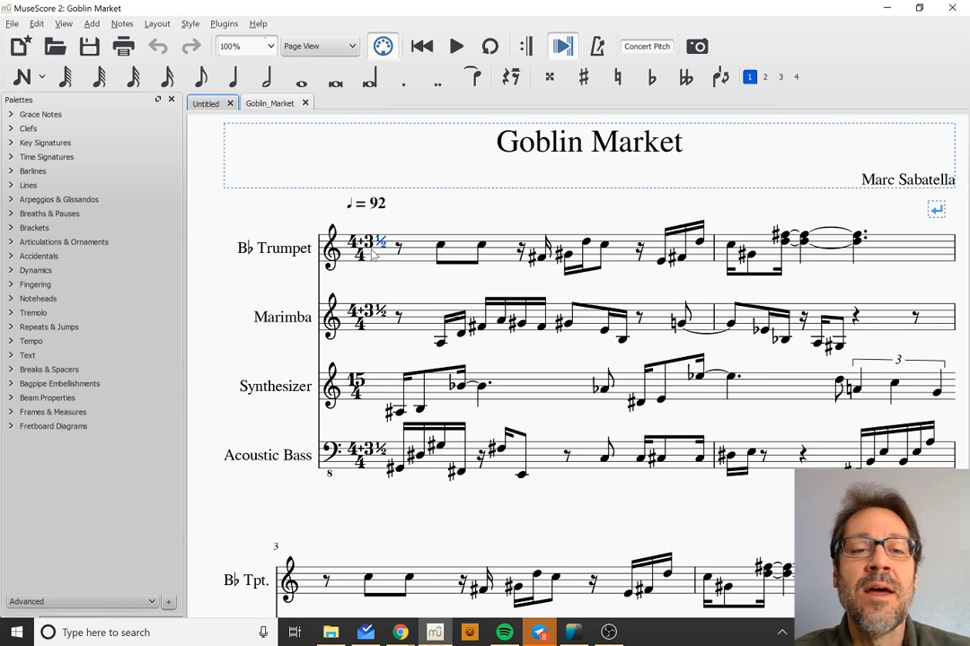
pyautogui.click(359, 255)
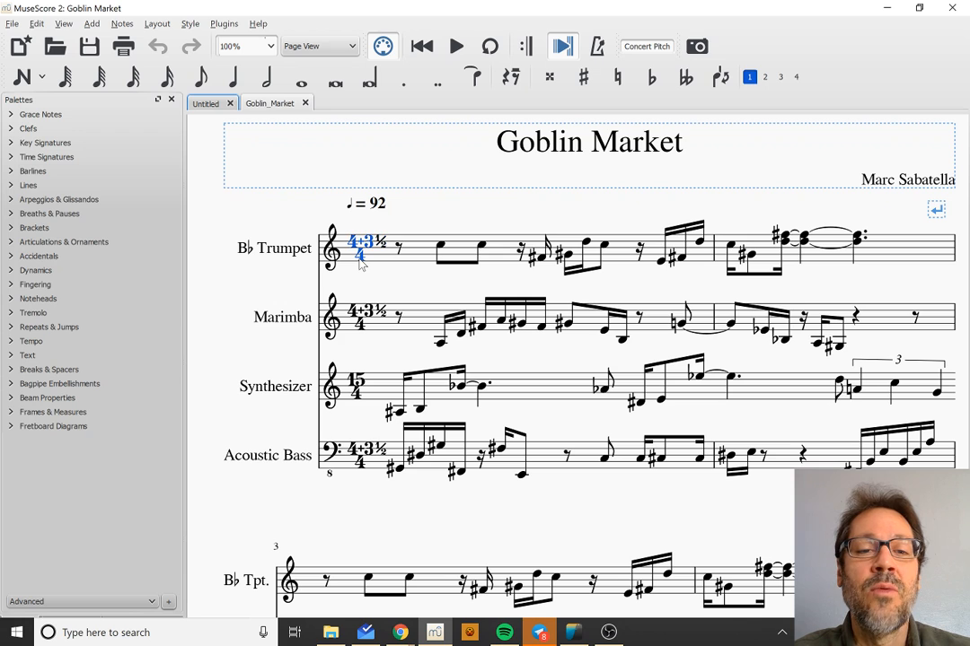
pyautogui.rightClick(360, 257)
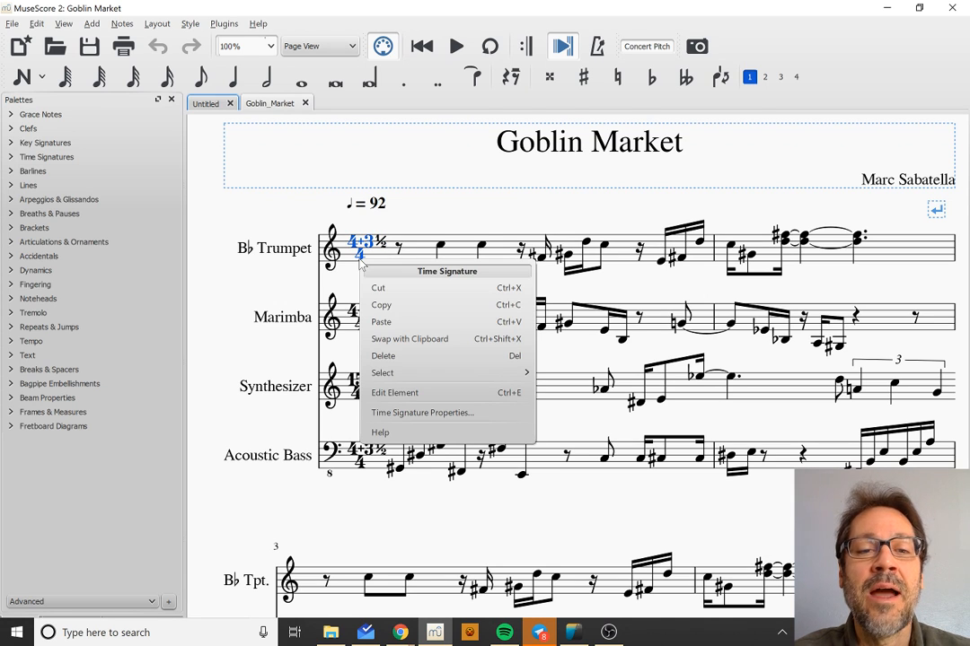
pyautogui.click(388, 414)
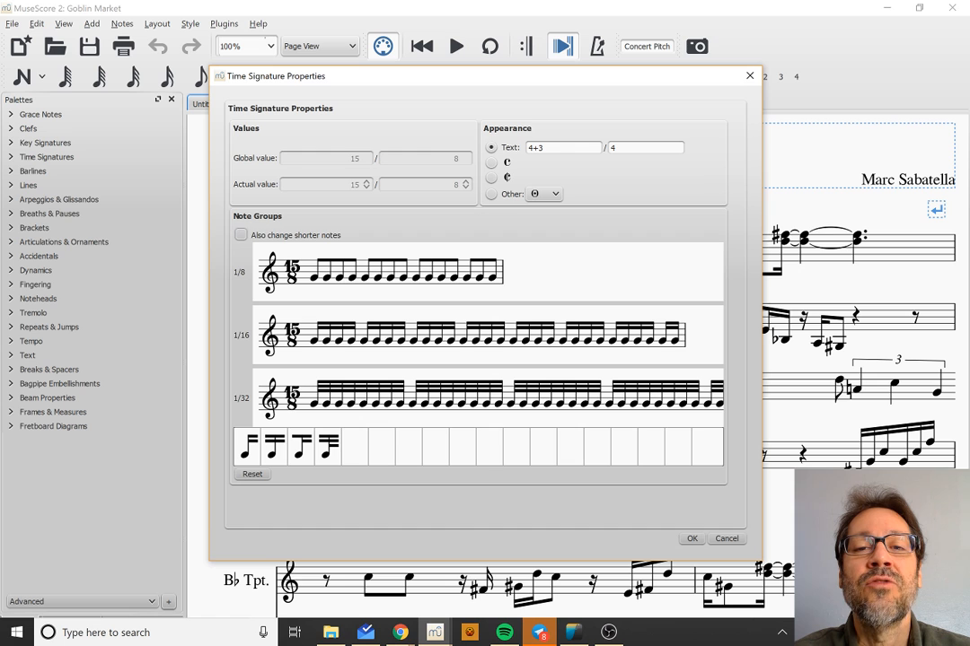
pyautogui.click(725, 538)
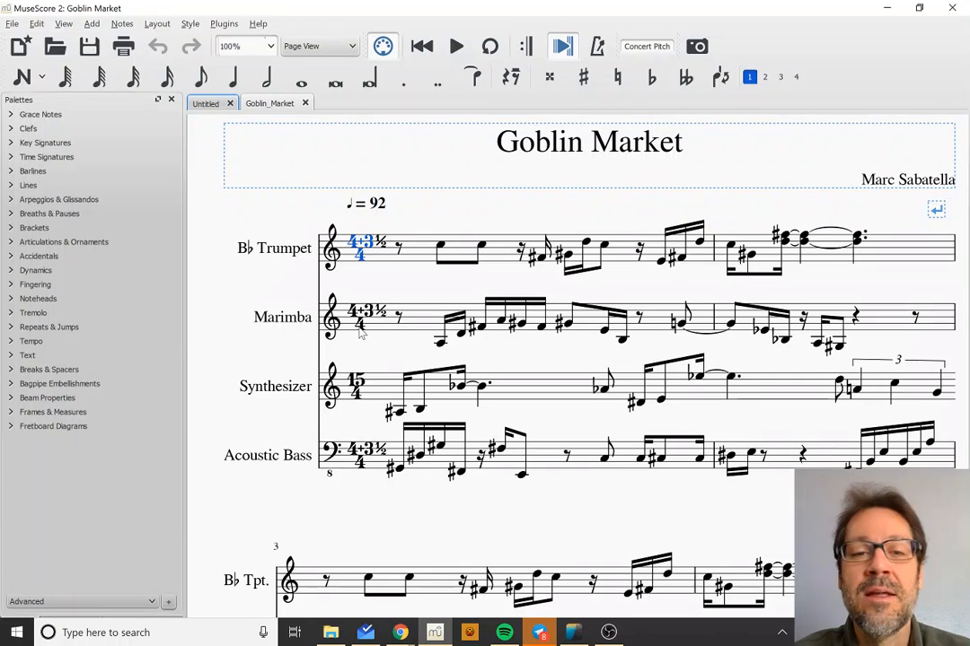
pyautogui.click(381, 248)
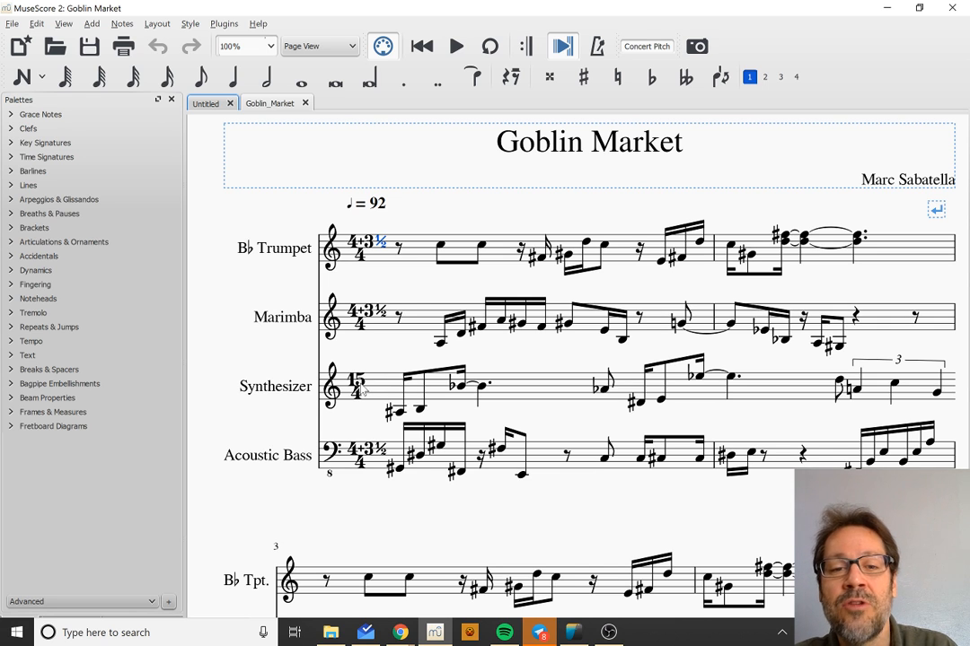
# Step: Review the staves of the score, selecting the F♯ sixteenth note and the second beamed C eighth note in the trumpet's first measure
pyautogui.scroll(-5, 508, 382)
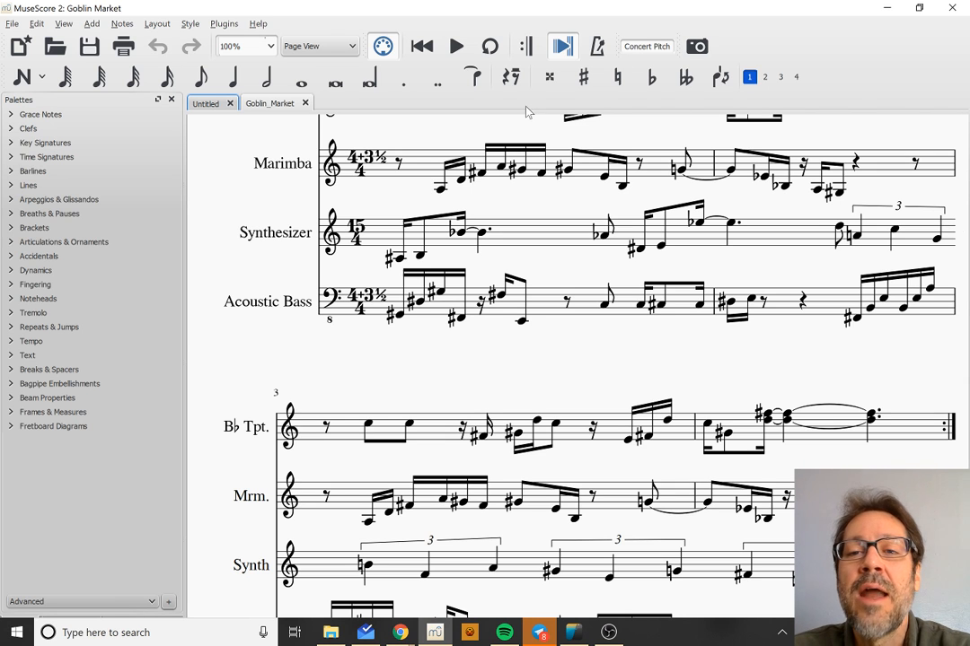
pyautogui.scroll(3, 385, 136)
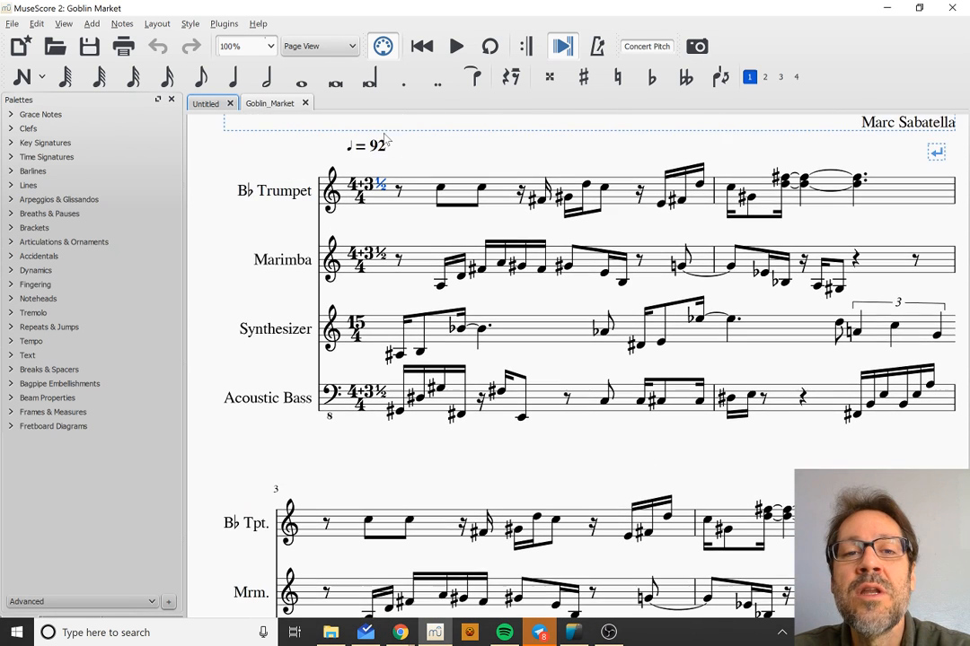
pyautogui.scroll(3, 385, 136)
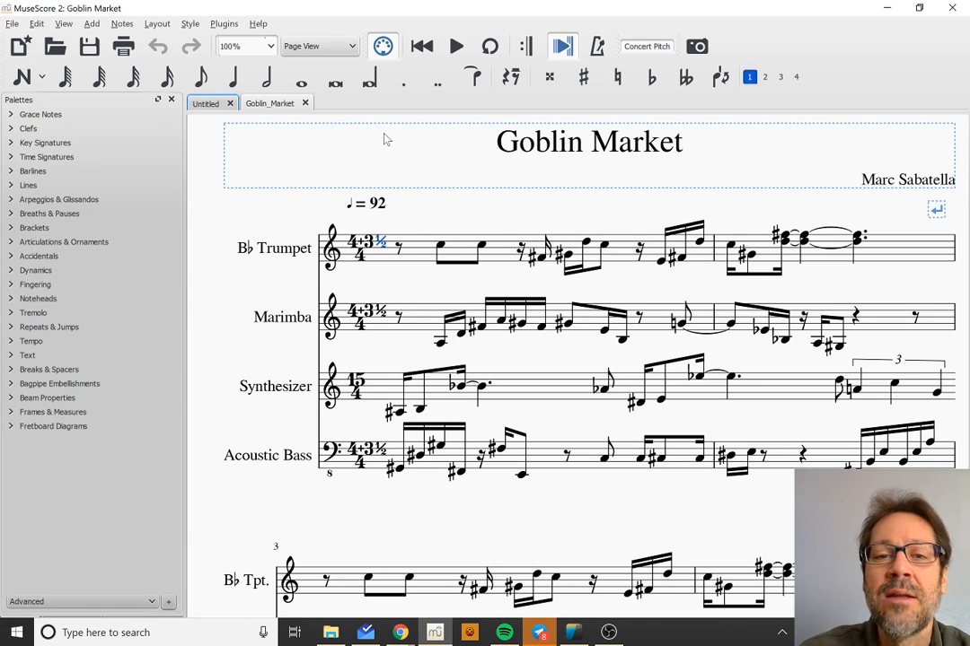
pyautogui.click(540, 257)
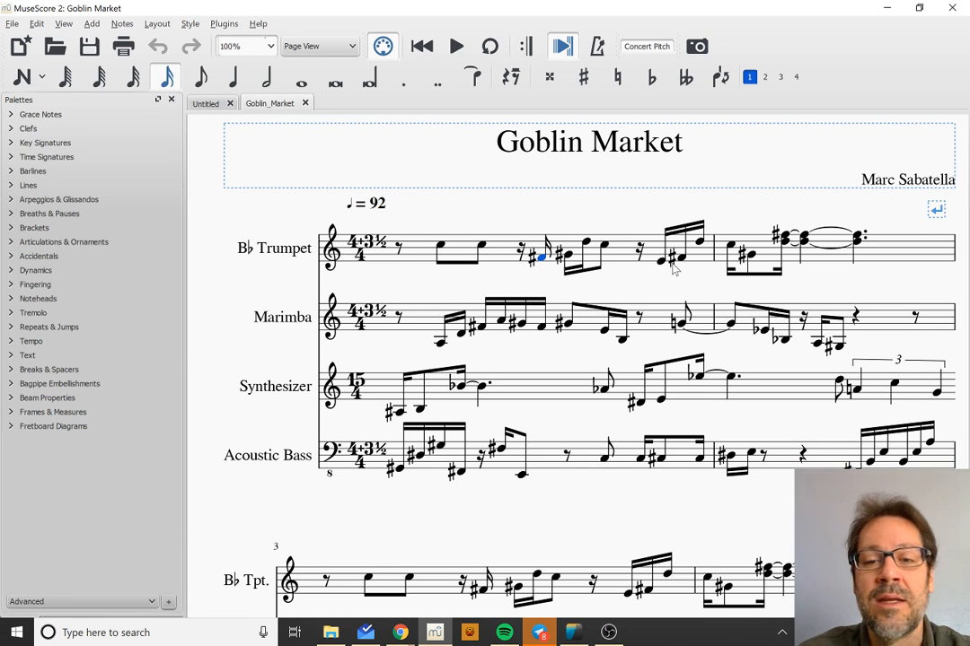
pyautogui.scroll(-1, 706, 356)
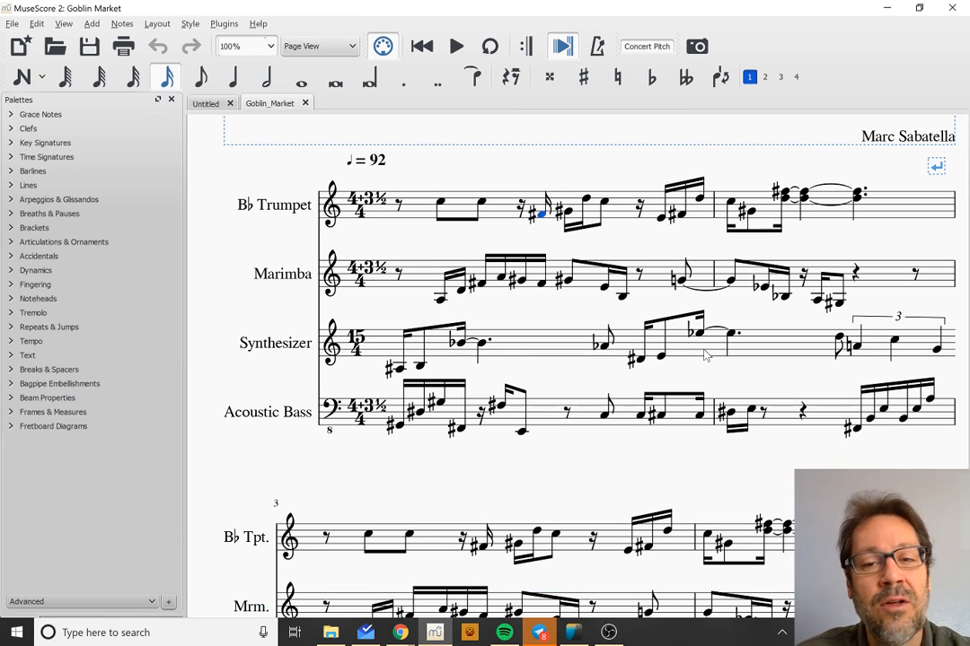
pyautogui.click(483, 205)
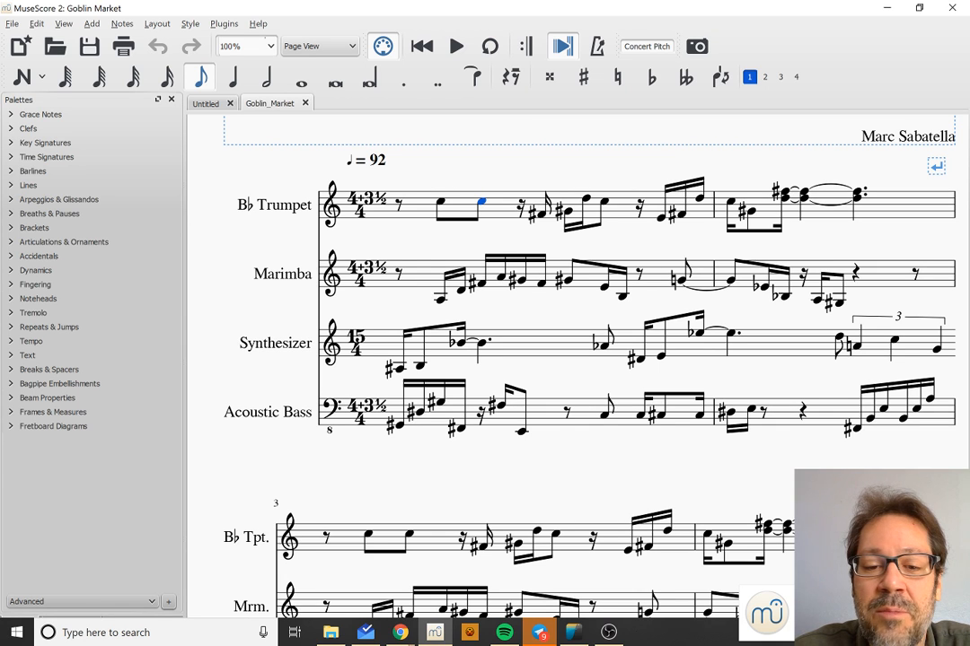
# Step: Bring up the Telegram chat window and close it
pyautogui.click(540, 633)
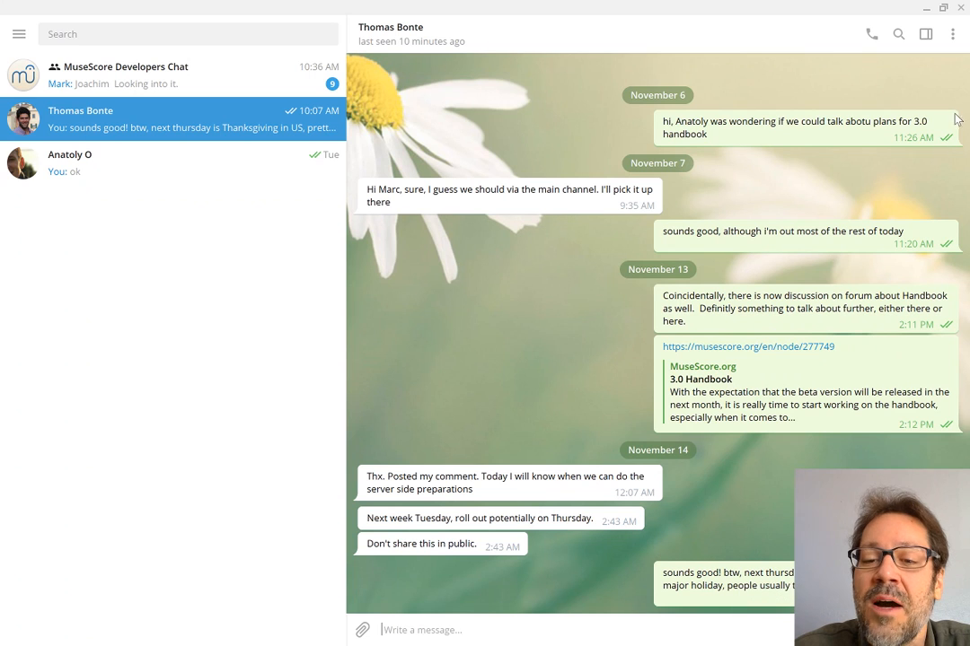
pyautogui.click(961, 8)
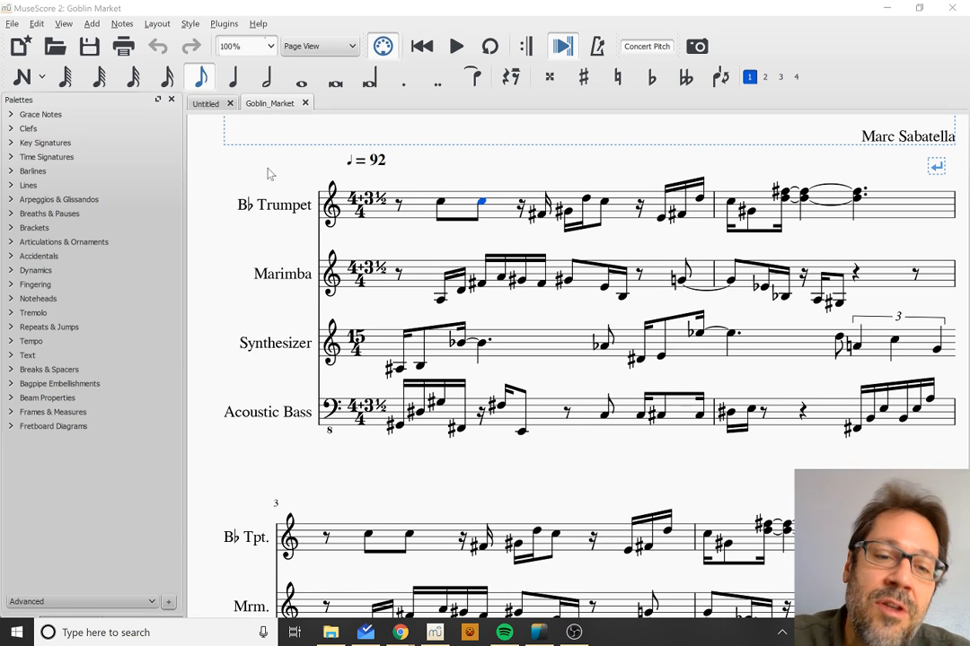
# Step: Switch to the Finale NotePad 2012 window containing the original Goblin Market score
pyautogui.hotkey('alt', 'Tab')
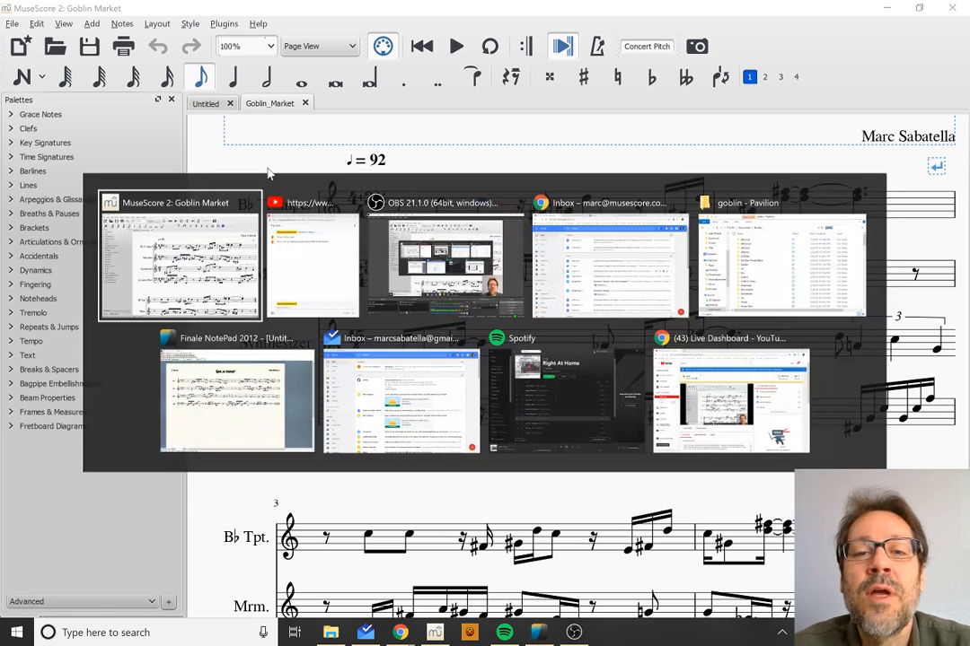
pyautogui.hotkey('alt', 'Tab')
pyautogui.hotkey('alt', 'Tab')
pyautogui.hotkey('alt', 'Tab')
pyautogui.hotkey('alt', 'Tab')
pyautogui.hotkey('alt', 'Tab')
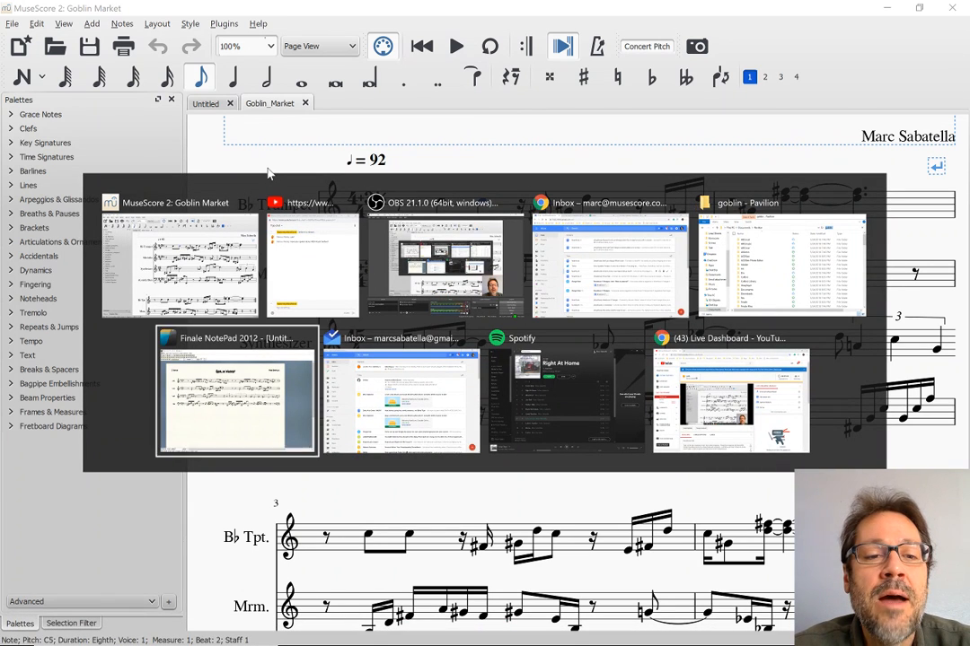
pyautogui.hotkey('alt', 'Tab')
pyautogui.hotkey('alt', 'shift', 'Tab')
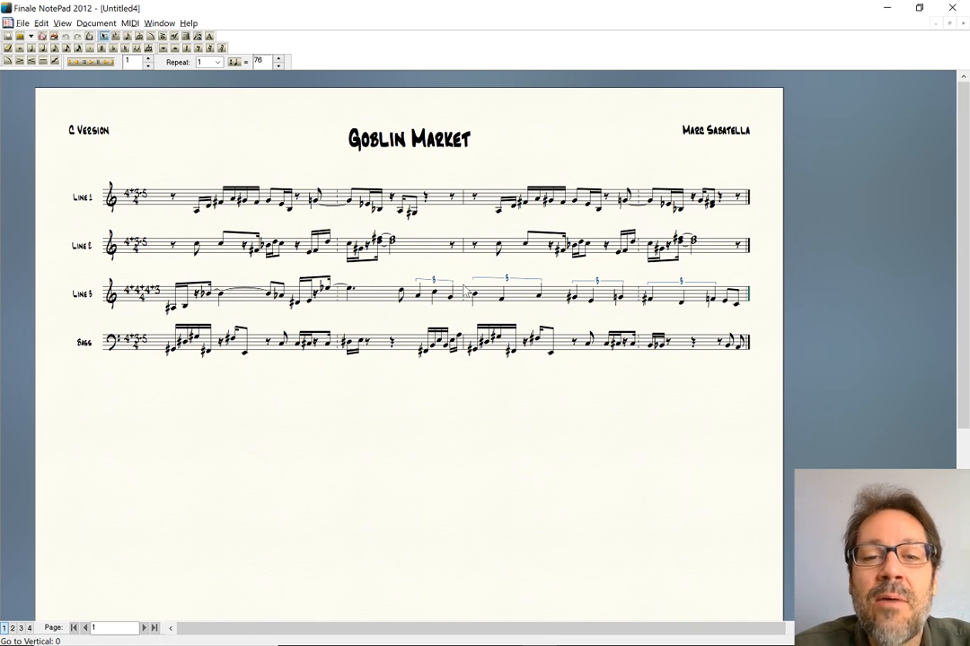
# Step: Examine the notes and triplets around the dashed barlines in the Line 3 staff
pyautogui.click(437, 292)
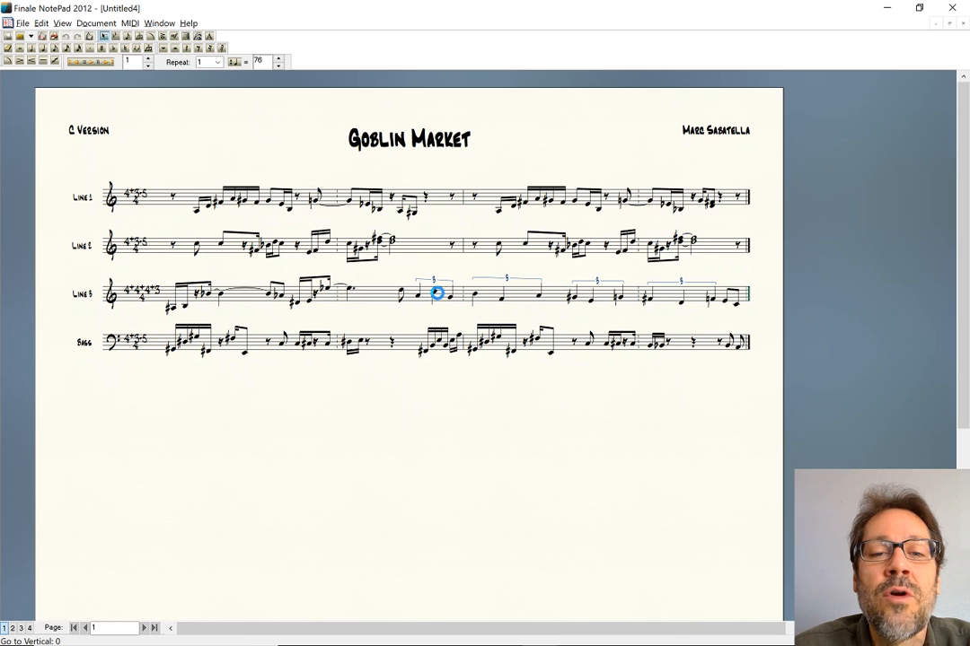
pyautogui.click(415, 281)
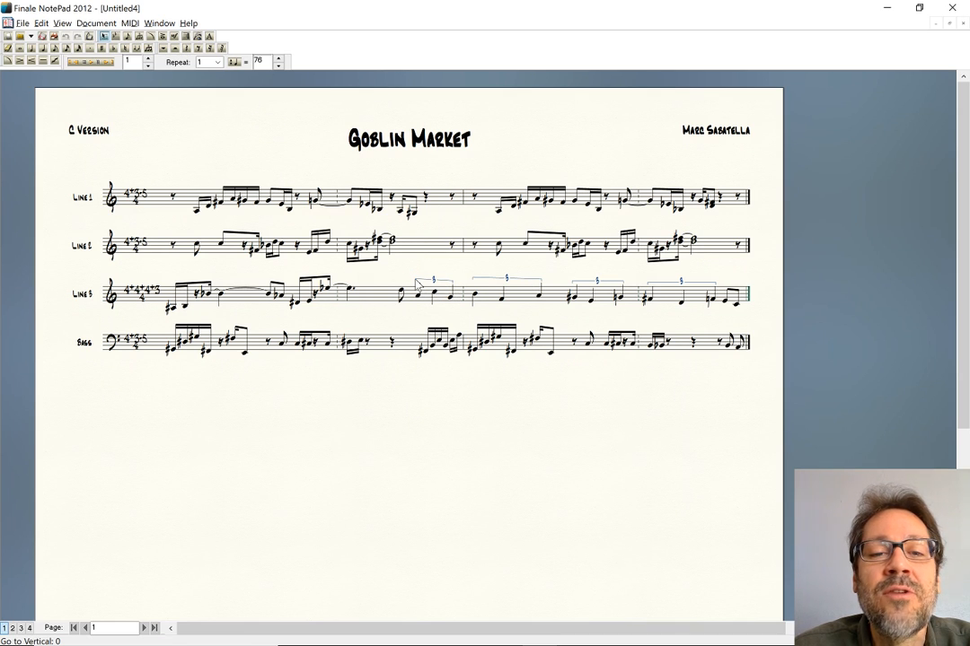
pyautogui.click(417, 302)
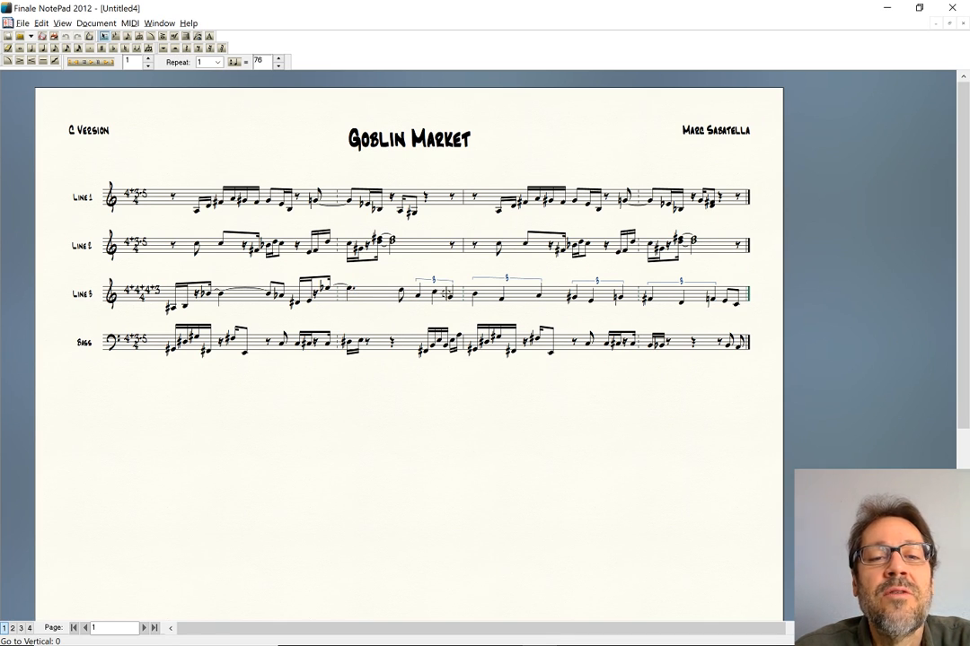
pyautogui.click(363, 300)
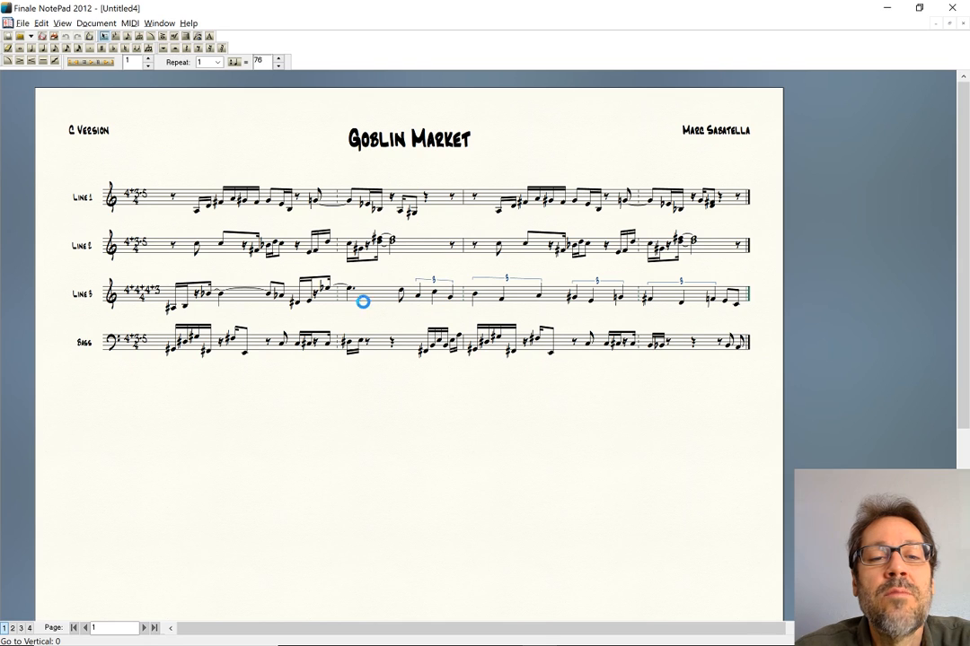
pyautogui.click(449, 299)
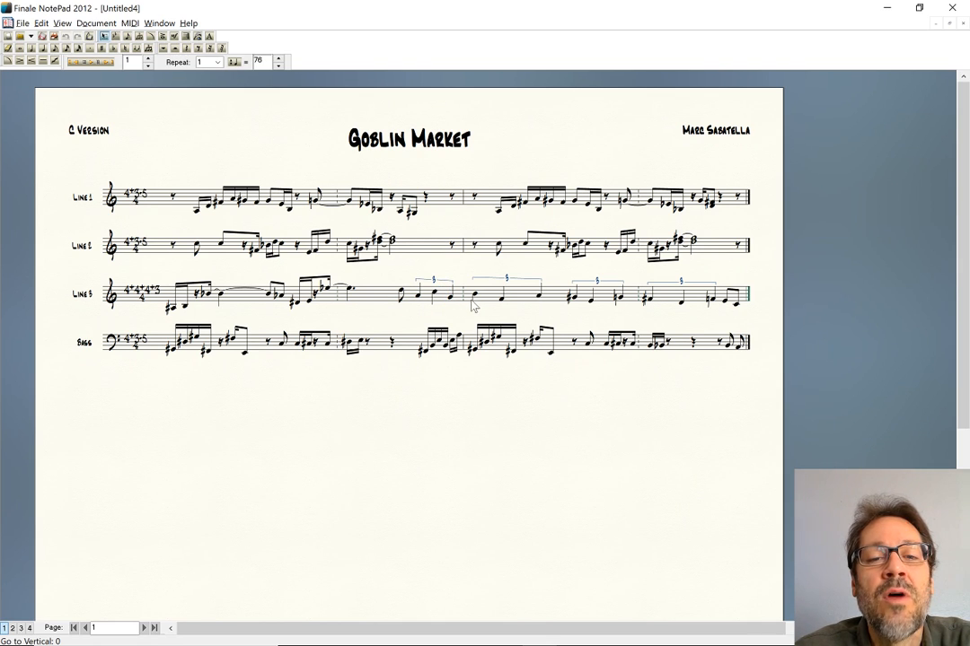
pyautogui.click(477, 294)
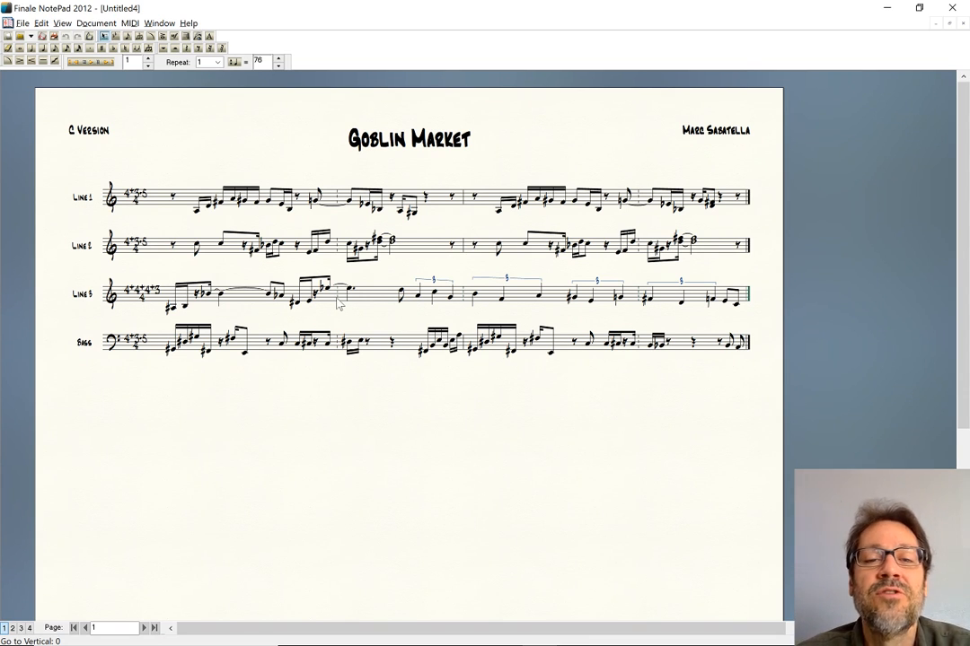
# Step: View the MusicXML export dialog for the Goblin Market score and cancel it without exporting
pyautogui.click(23, 24)
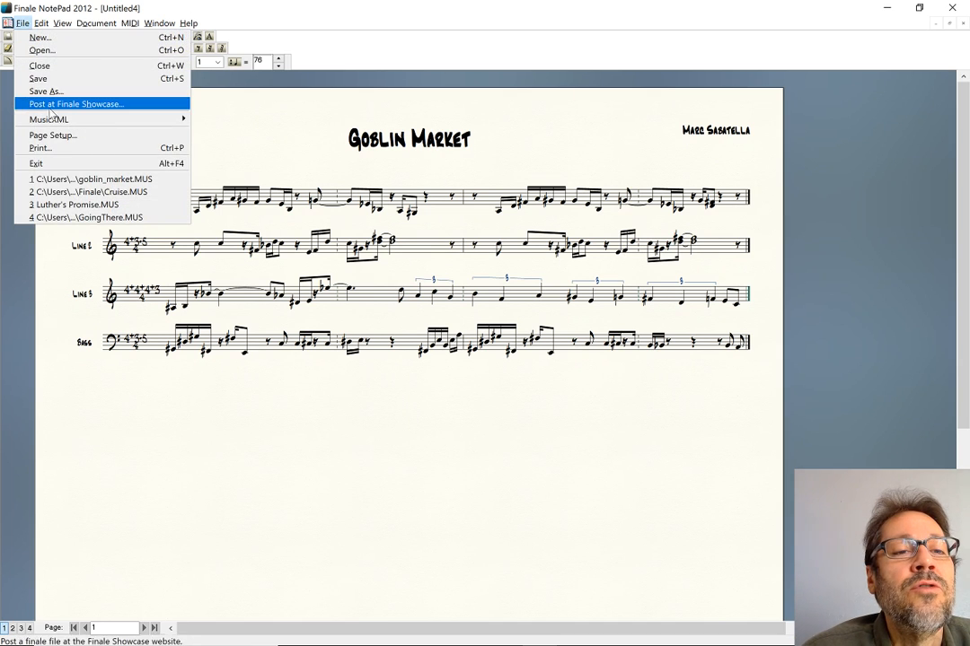
pyautogui.moveTo(66, 121)
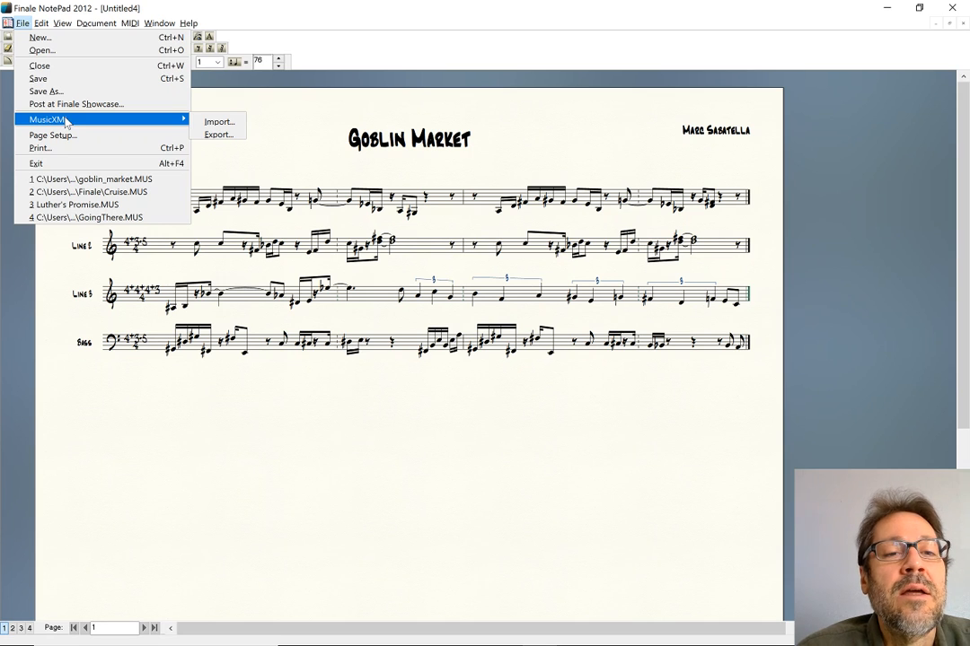
pyautogui.click(427, 48)
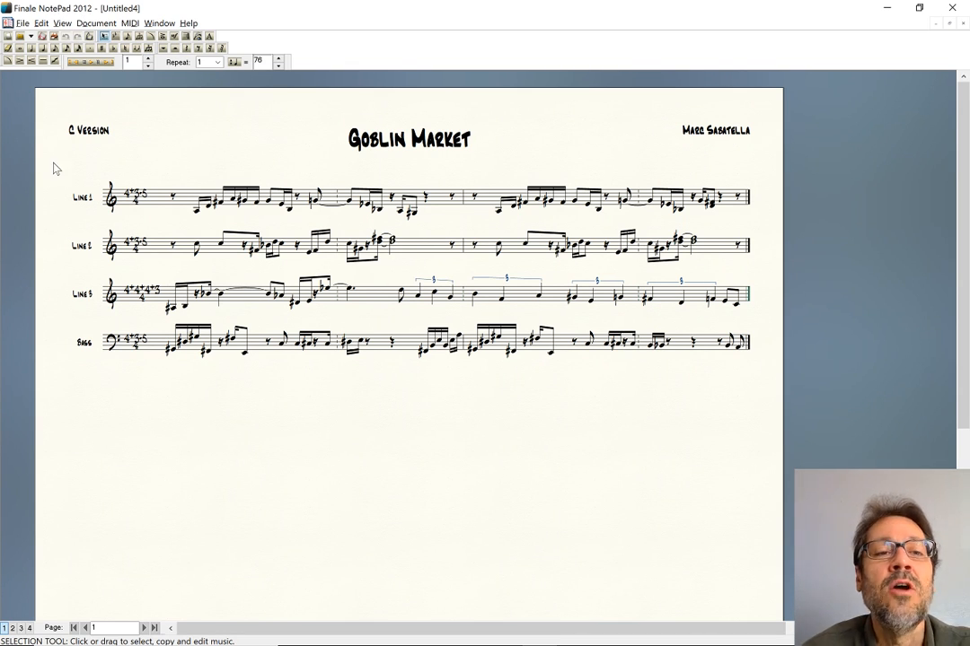
pyautogui.click(21, 24)
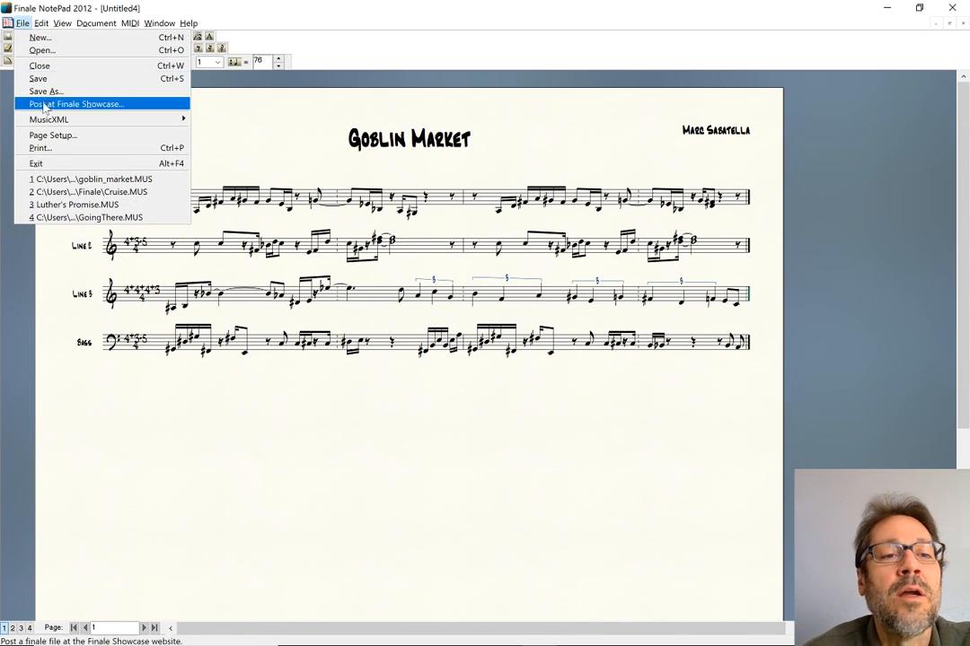
pyautogui.moveTo(108, 118)
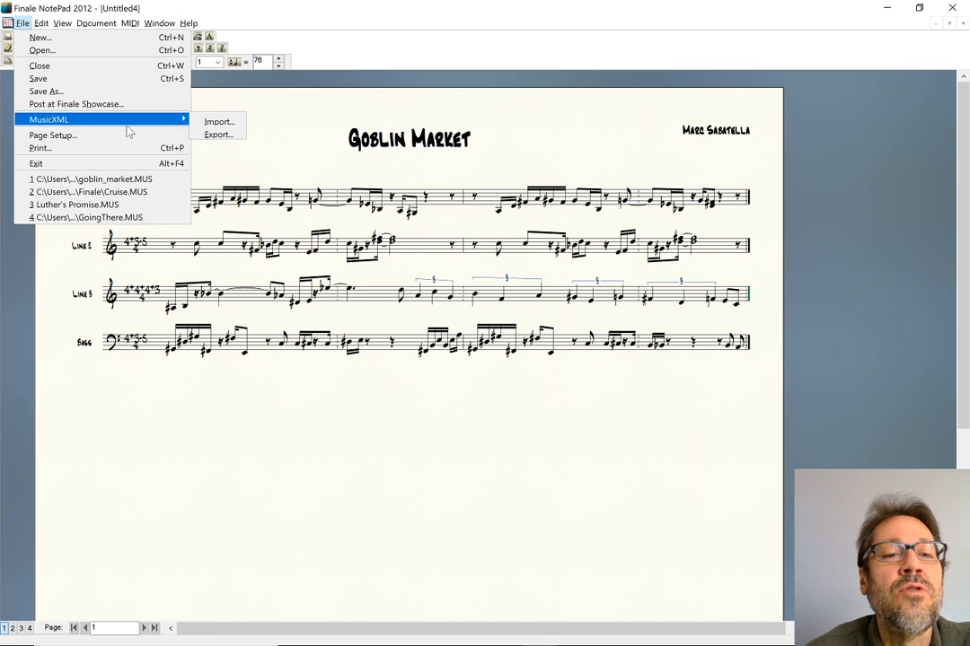
pyautogui.click(217, 136)
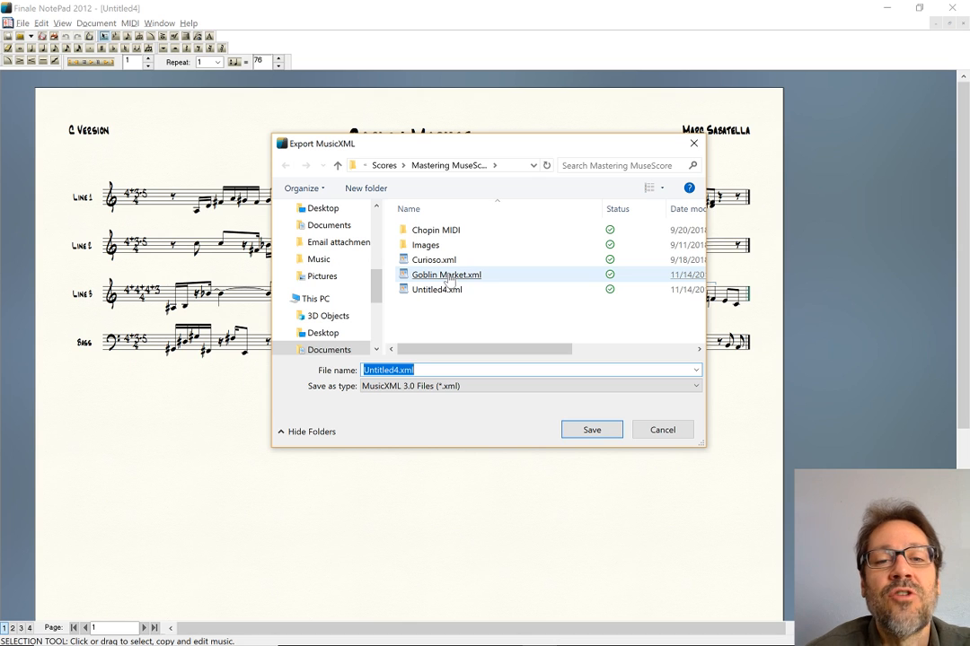
pyautogui.click(662, 430)
# Step: Switch back to the Goblin Market score in MuseScore
pyautogui.hotkey('alt', 'Tab')
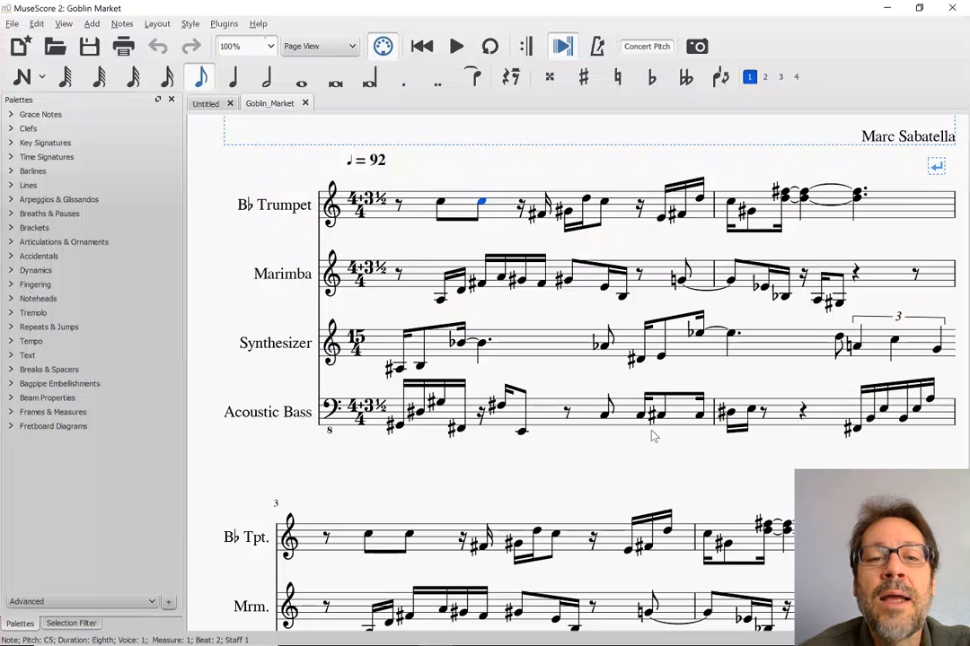
pyautogui.hotkey('alt', 'Tab')
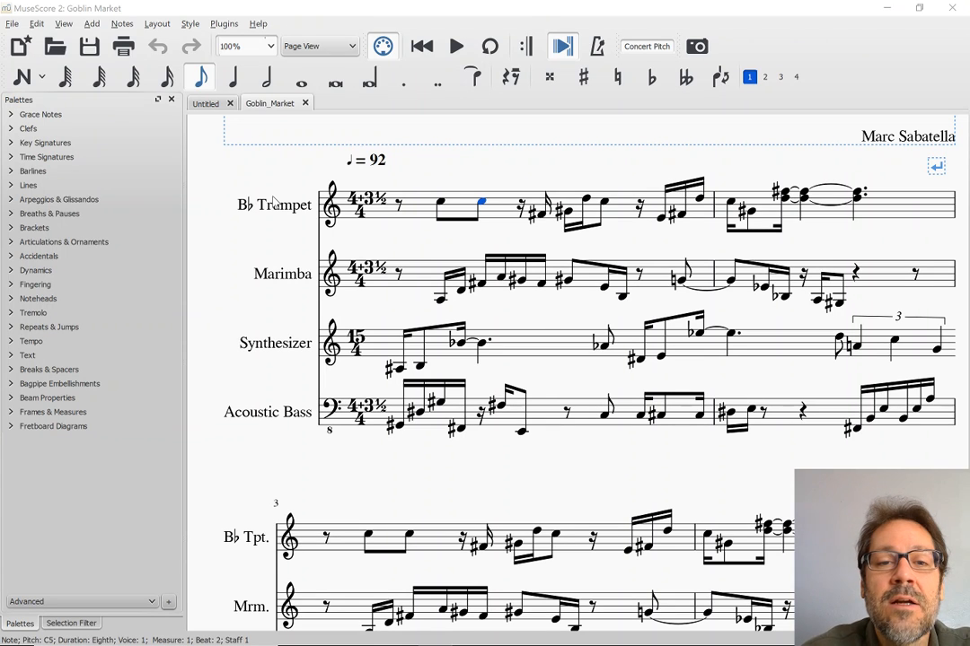
# Step: Open Goblin Market.xml from the Mastering MuseScore folder inside Scores
pyautogui.hotkey('ctrl', 'o')
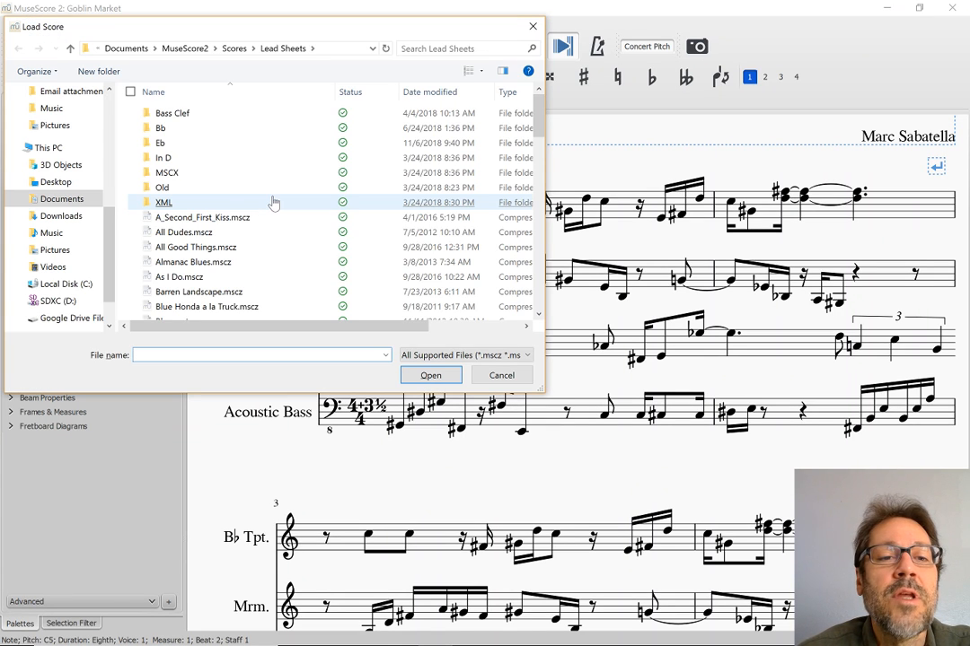
pyautogui.write('g')
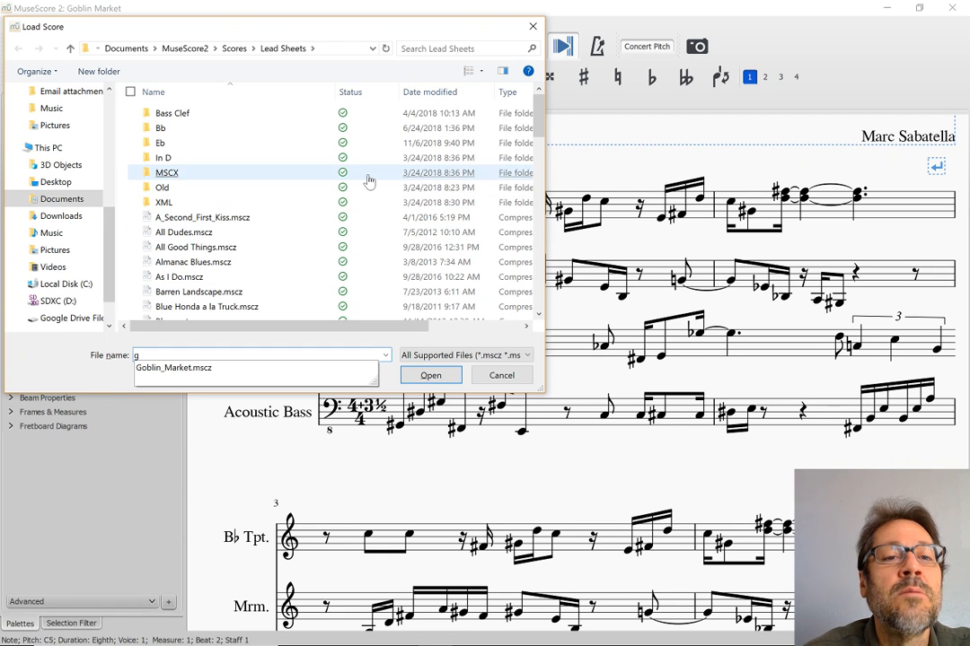
pyautogui.click(234, 48)
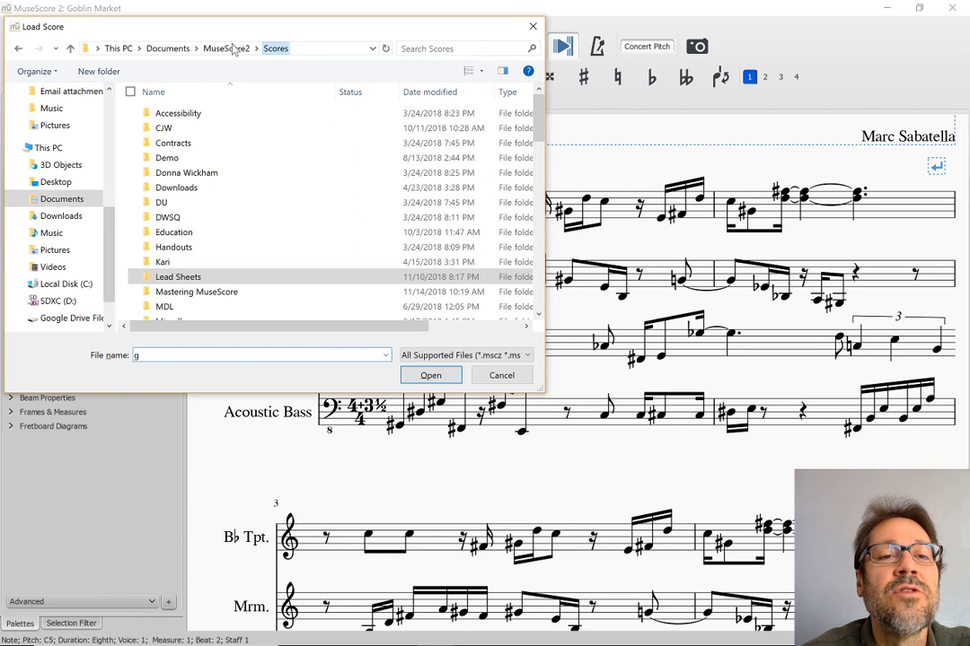
pyautogui.click(184, 294)
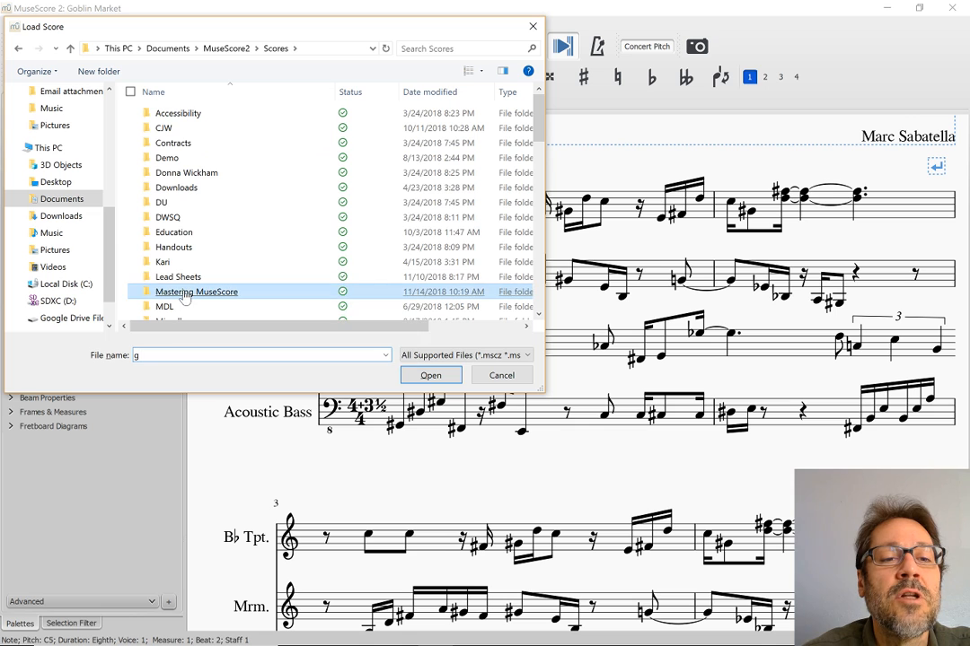
pyautogui.doubleClick(184, 295)
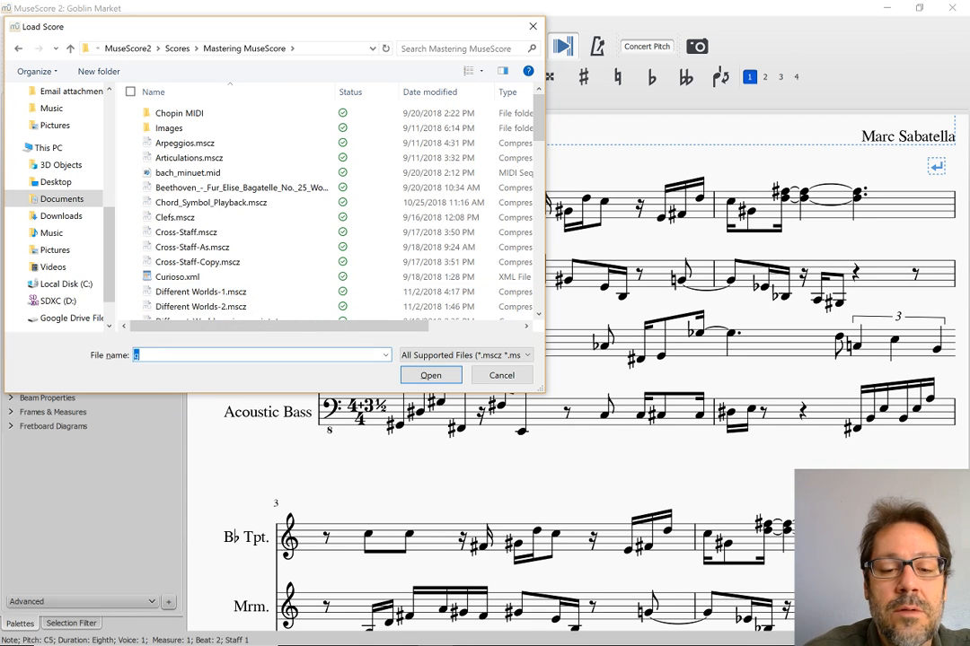
pyautogui.write('g')
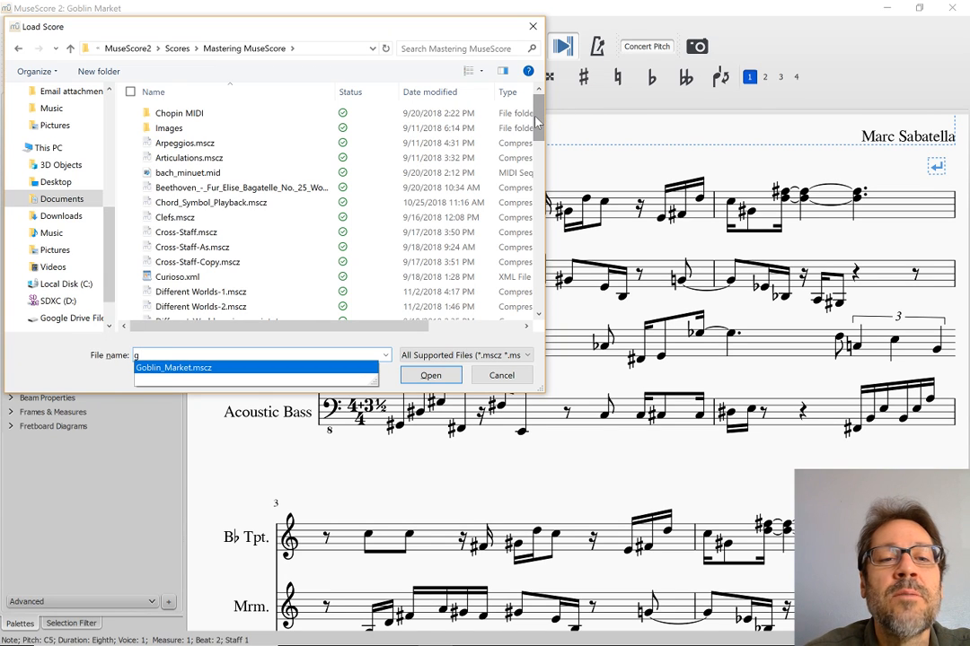
pyautogui.moveTo(536, 121); pyautogui.dragTo(545, 174)
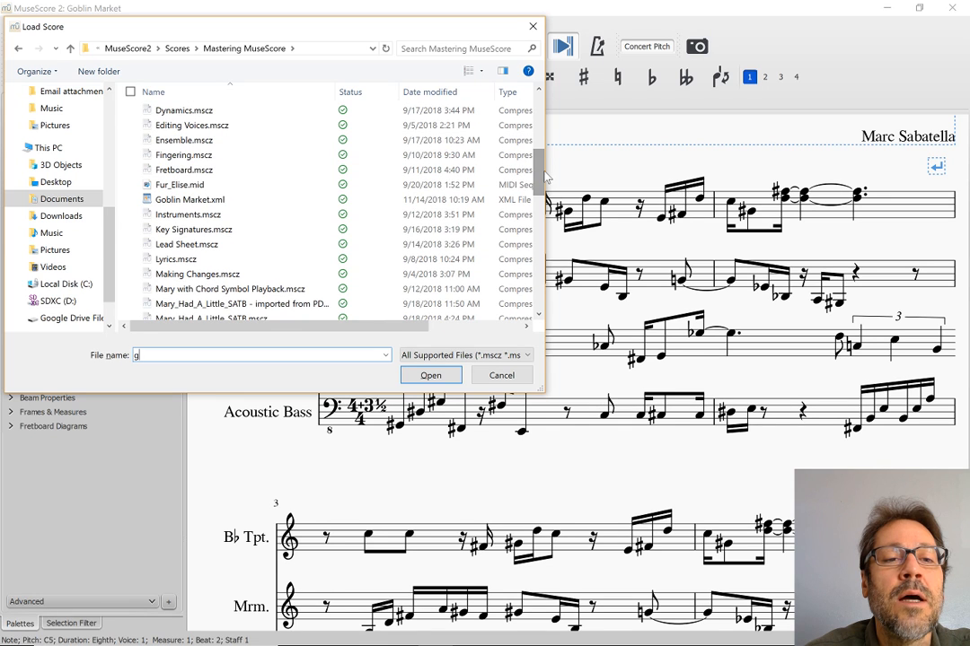
pyautogui.doubleClick(186, 200)
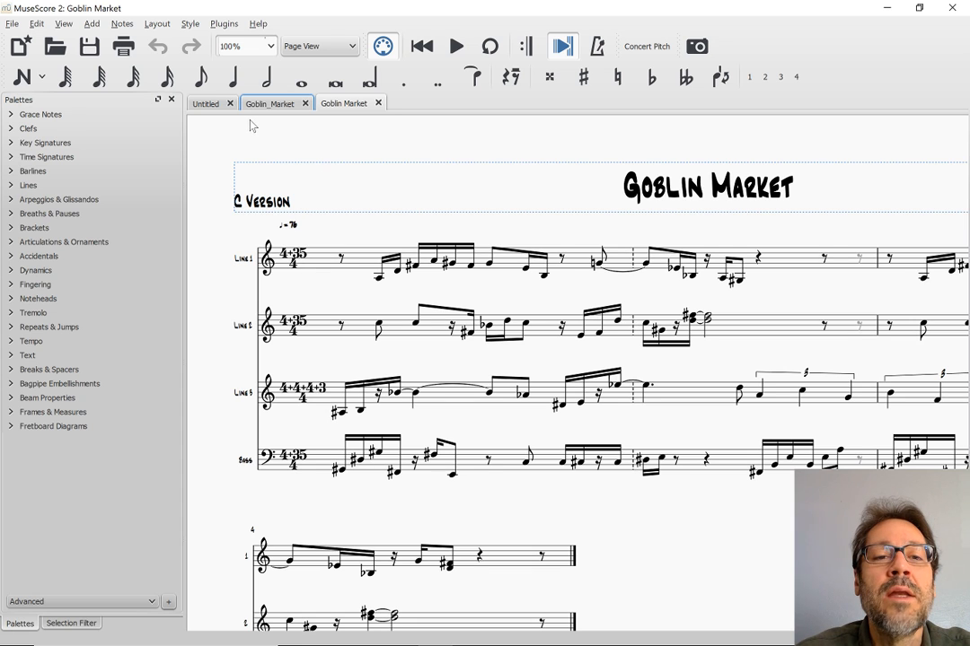
# Step: Examine the notes, rests and triplet after the first dashed barline in the imported score's Line 3 and Line 1 staves
pyautogui.hscroll(3, 513, 274)
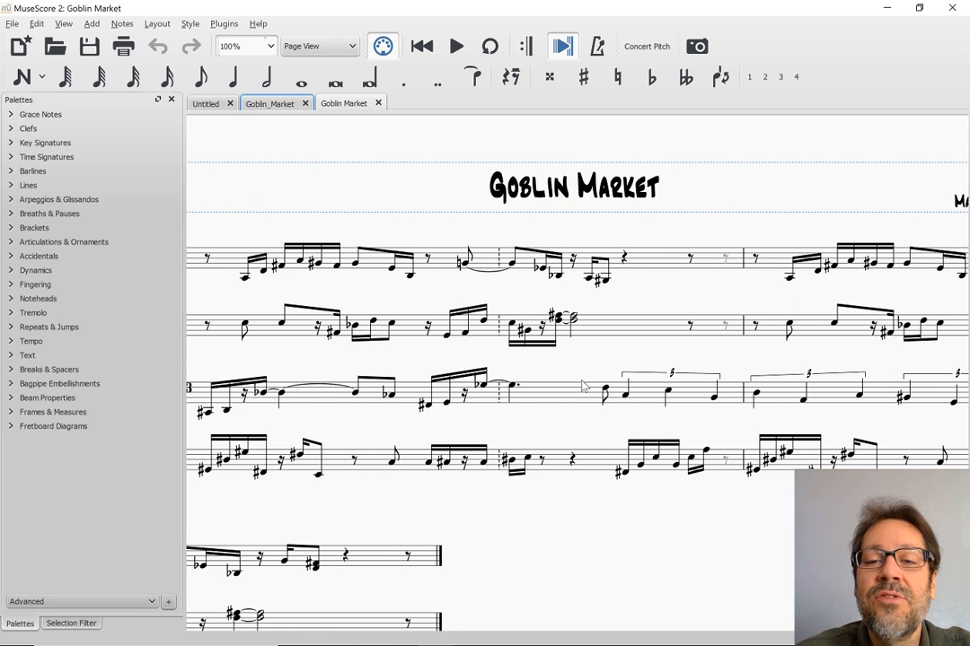
pyautogui.click(647, 395)
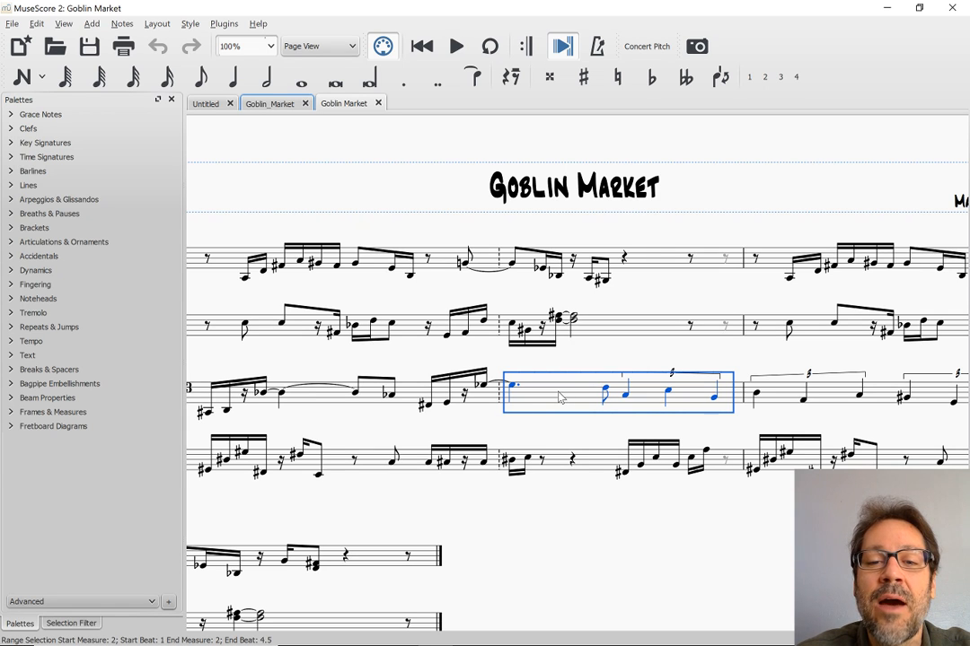
pyautogui.scroll(-1, 560, 398)
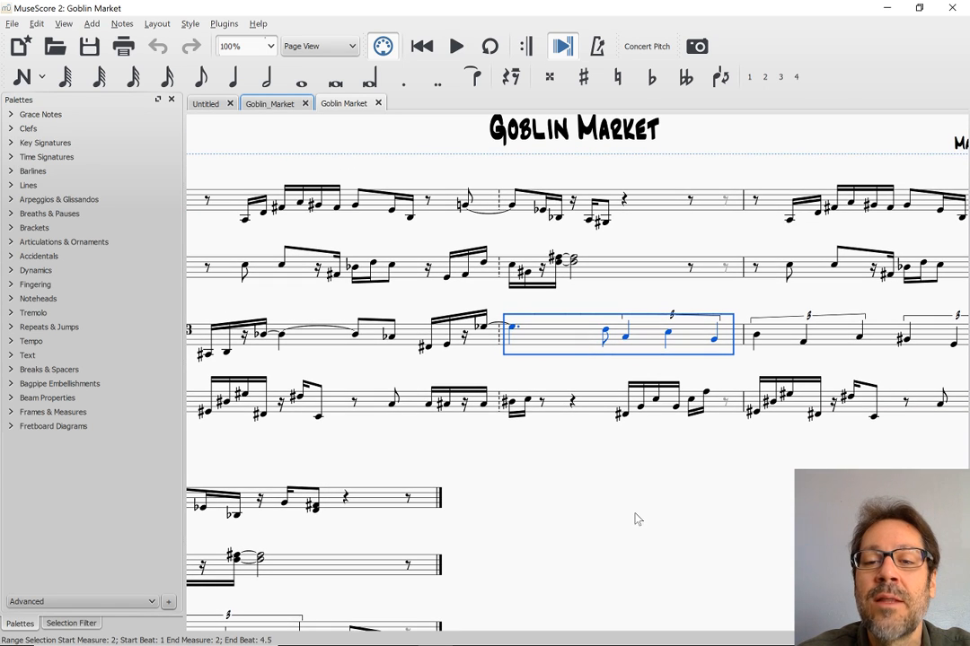
pyautogui.click(634, 519)
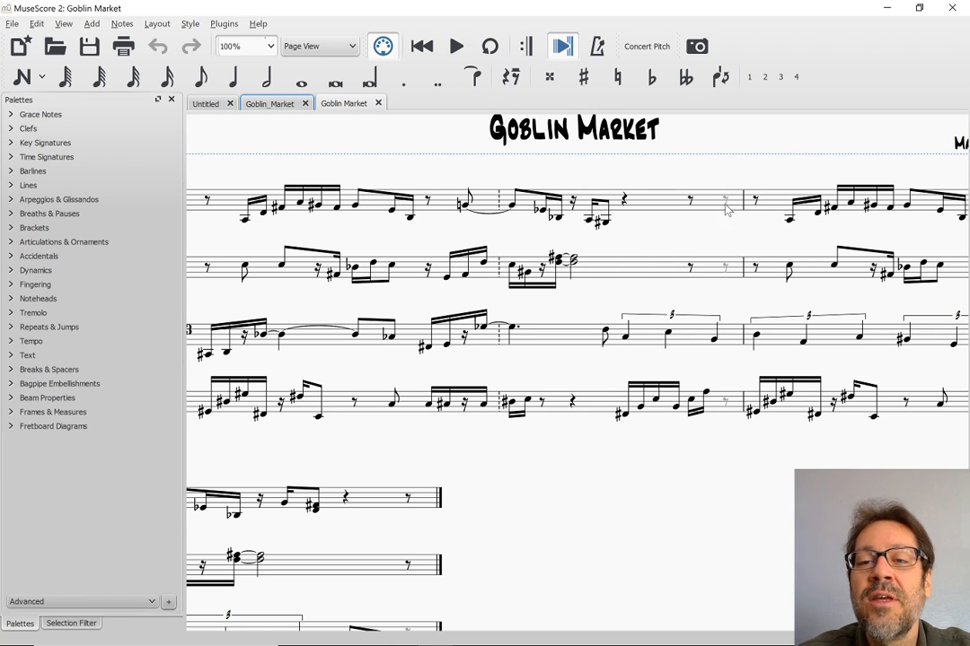
pyautogui.click(656, 204)
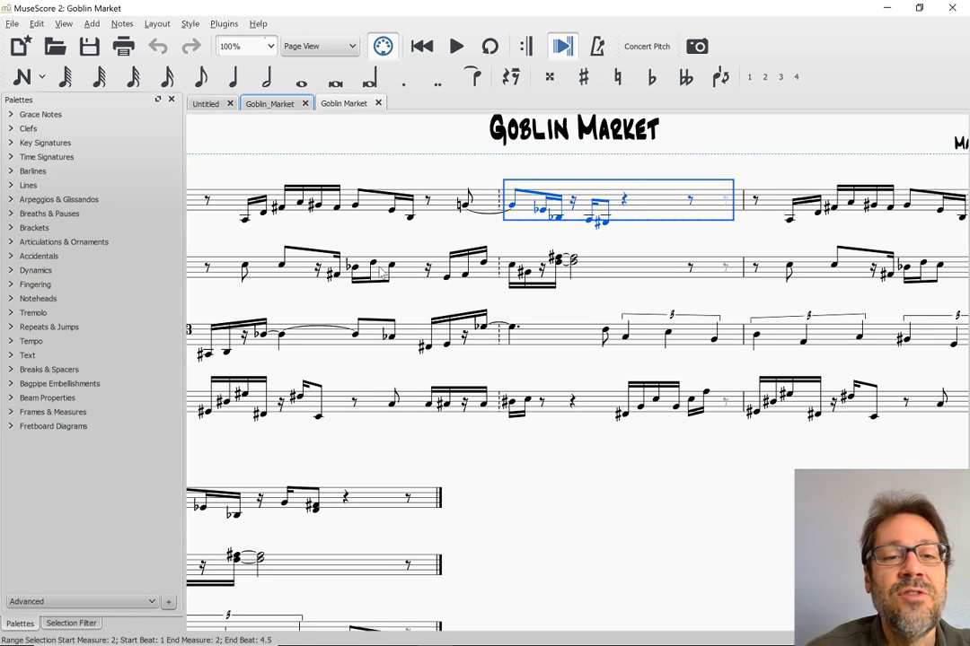
pyautogui.hscroll(-3, 350, 245)
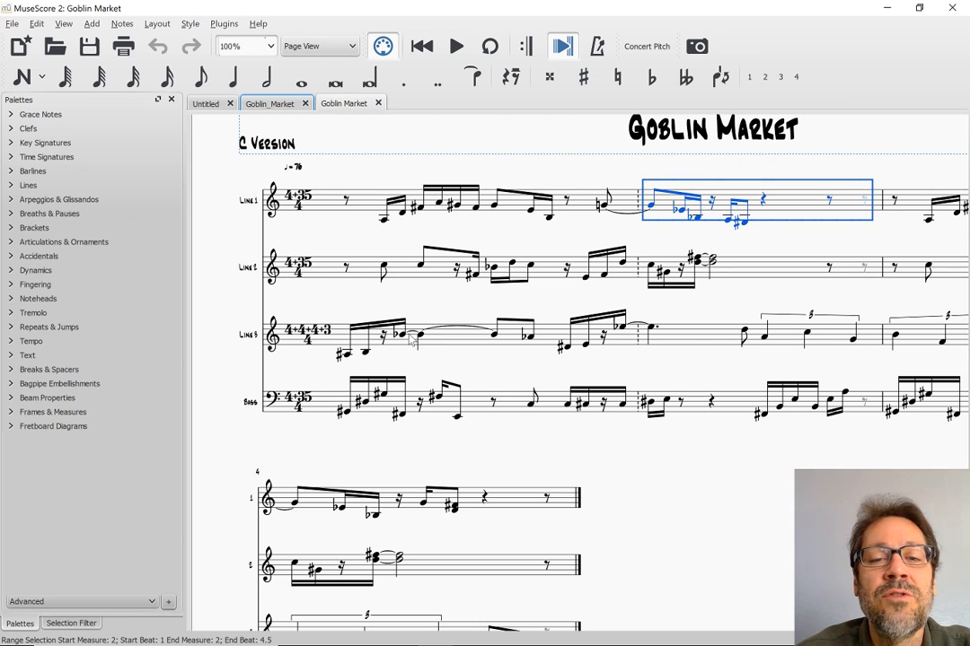
# Step: Compare the imported score with the Finale NotePad original and the Goblin_Market version, checking the trumpet's beat 3 note in measure 1
pyautogui.hotkey('alt', 'Tab')
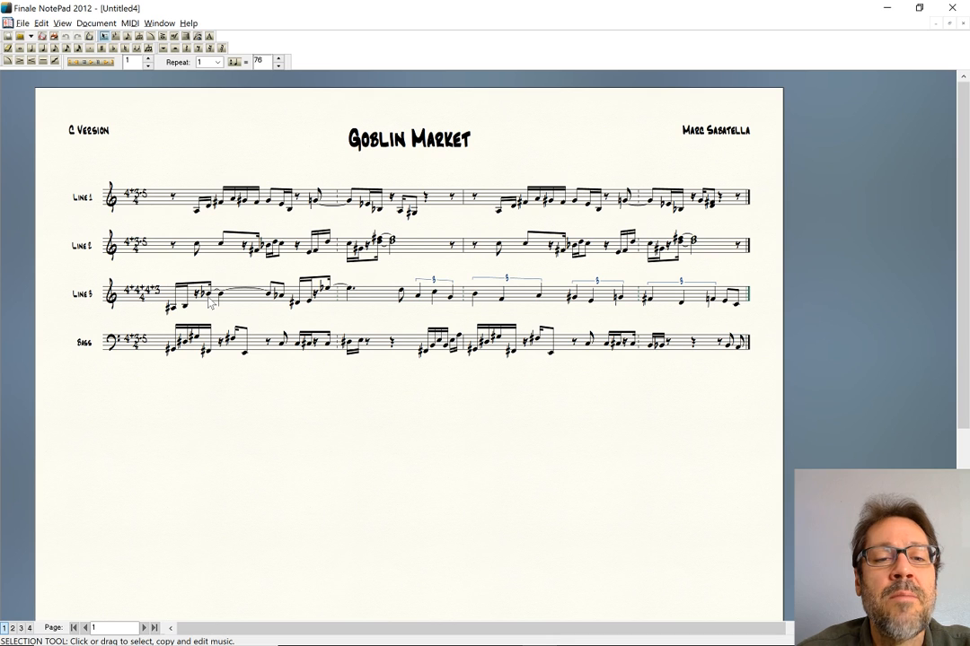
pyautogui.hotkey('alt', 'Tab')
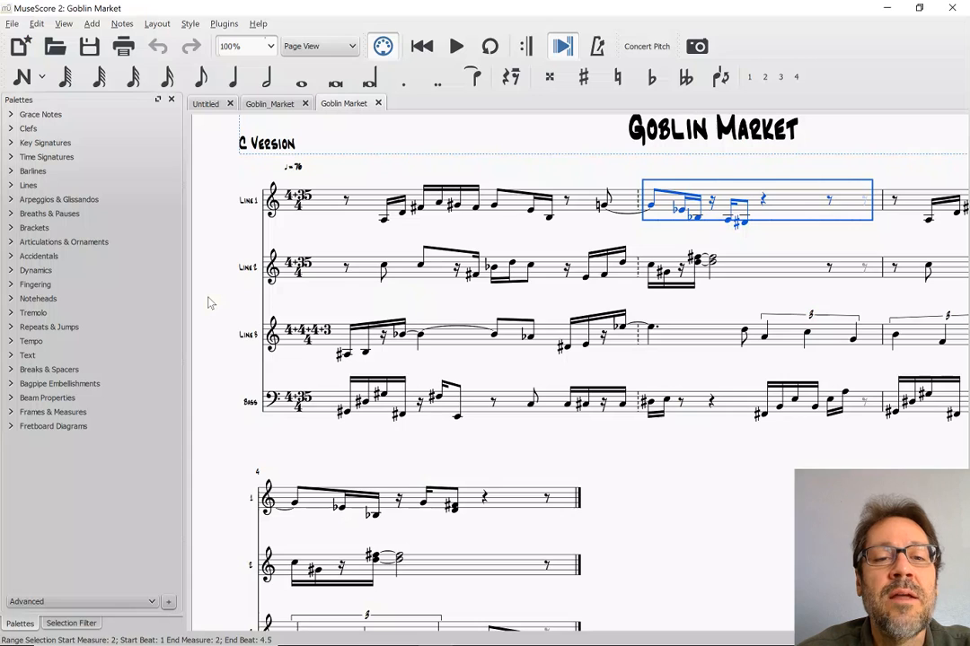
pyautogui.click(269, 103)
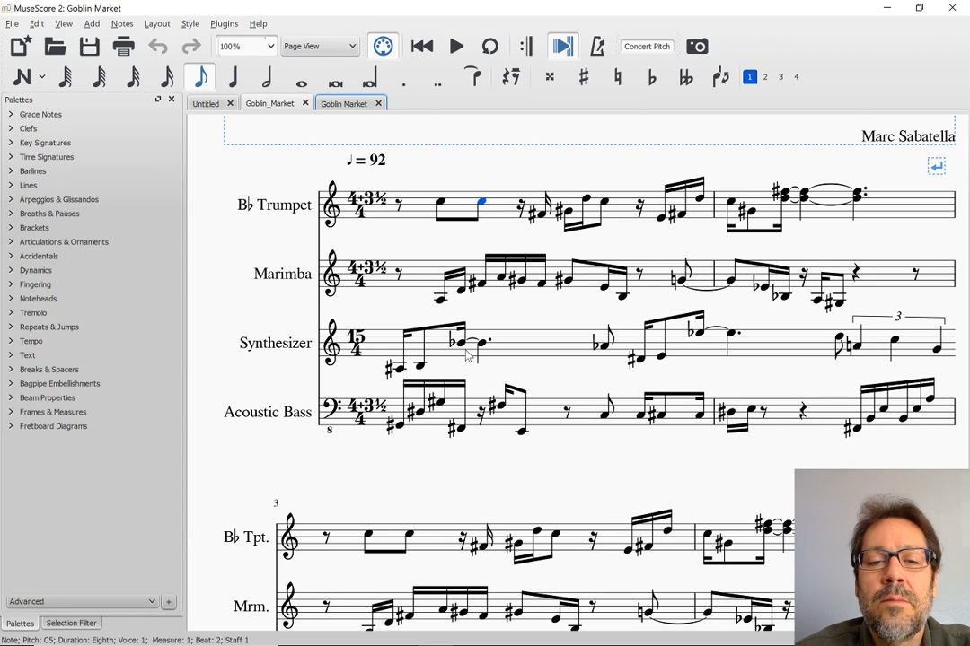
pyautogui.click(567, 213)
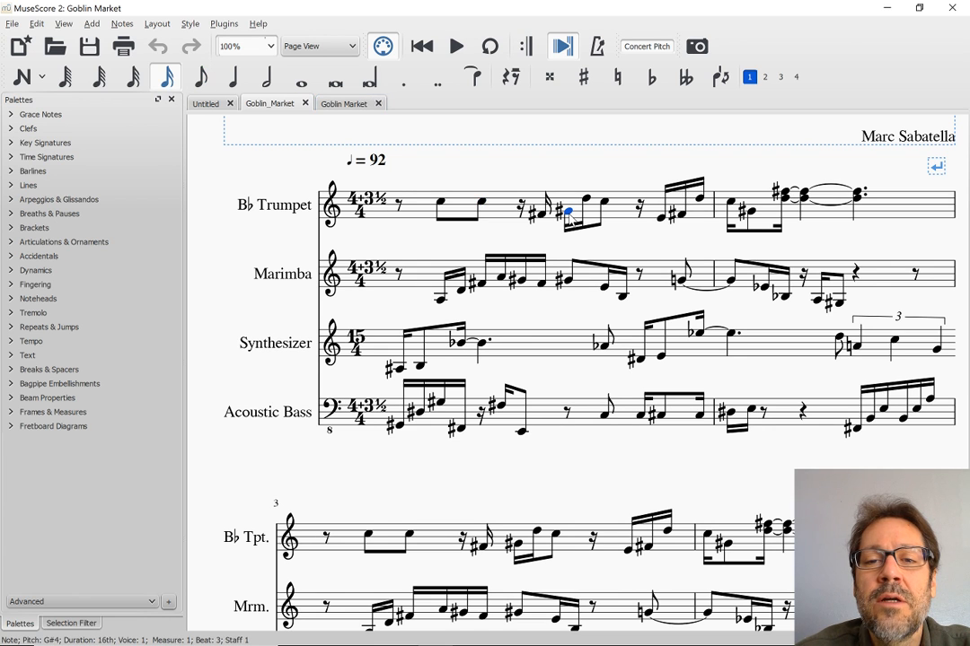
pyautogui.hotkey('alt', 'Tab')
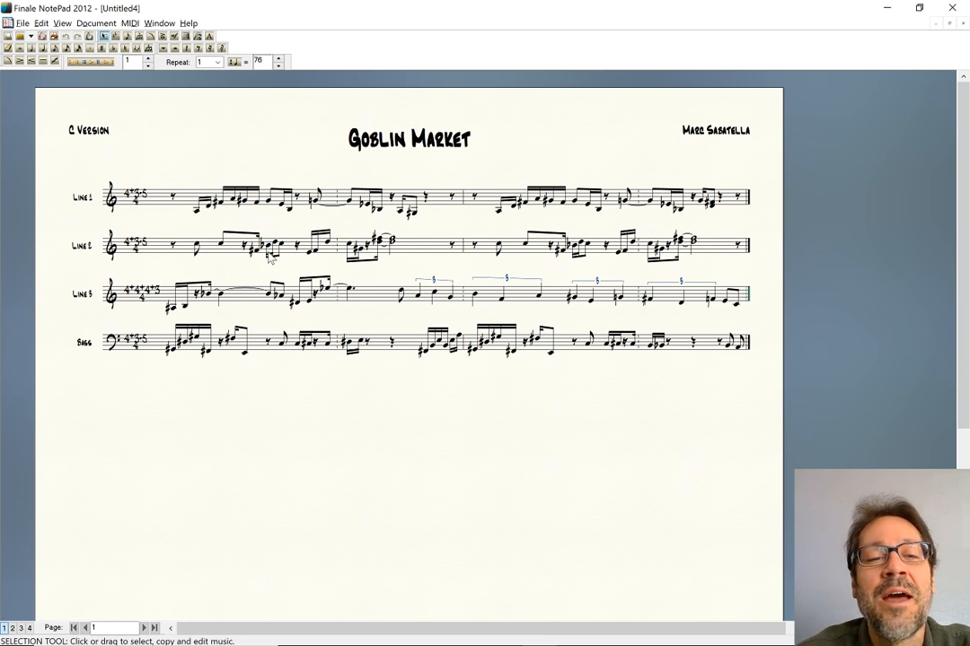
pyautogui.hotkey('alt', 'Tab')
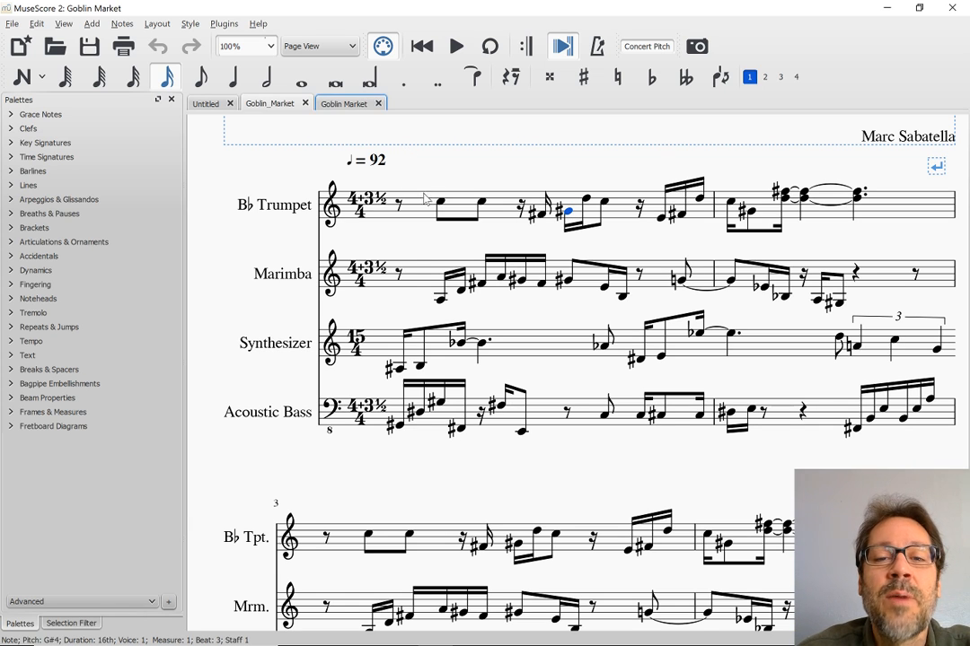
# Step: Return to the imported Goblin Market score and inspect its staves and the Line 1 time signature
pyautogui.click(338, 105)
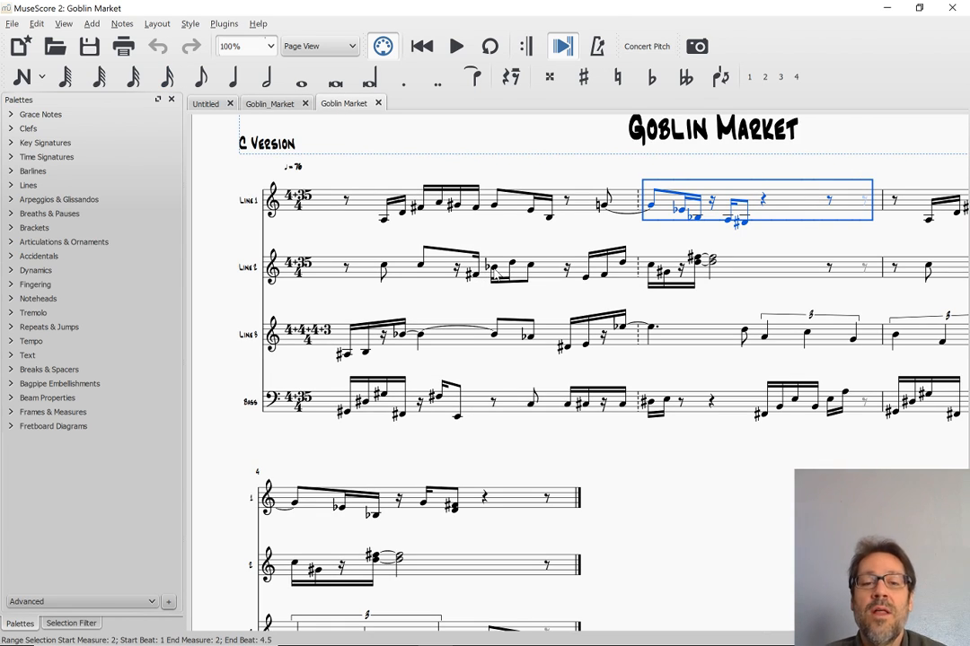
pyautogui.hscroll(6, 389, 287)
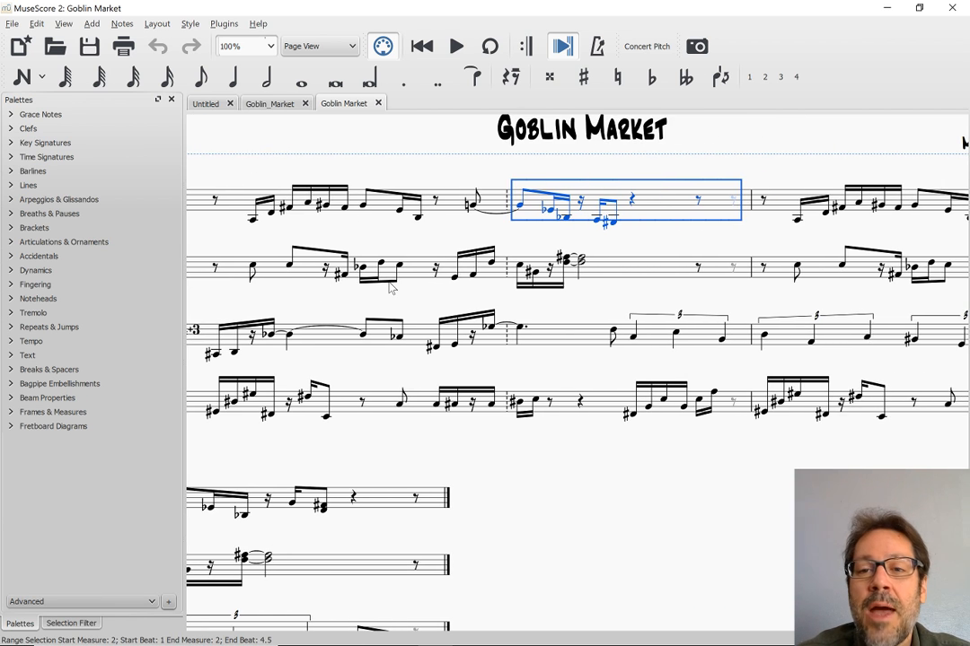
pyautogui.hscroll(-2, 391, 287)
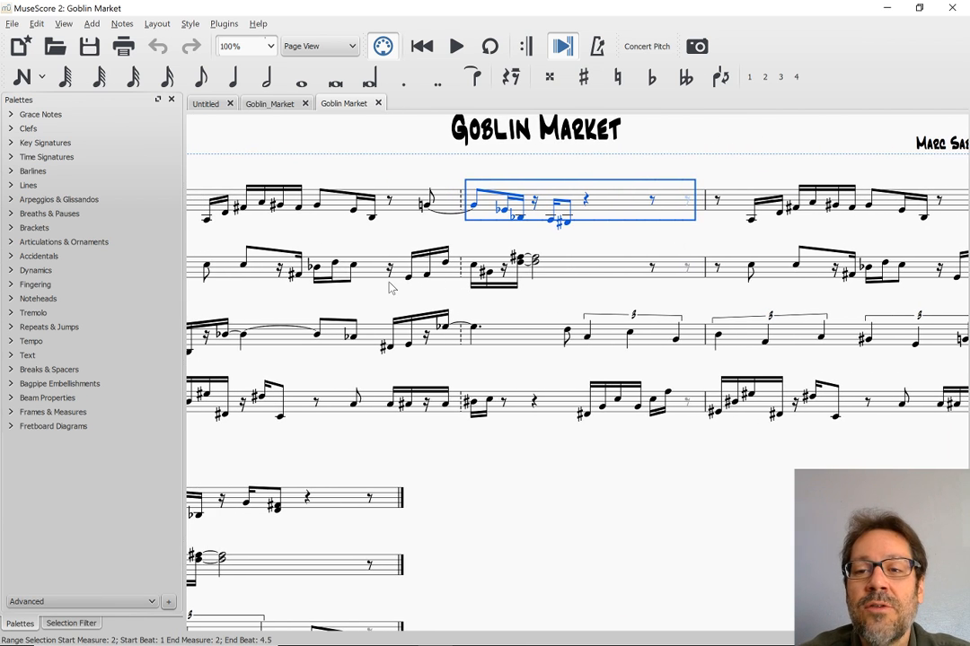
pyautogui.hscroll(-6, 389, 285)
pyautogui.hscroll(2, 391, 284)
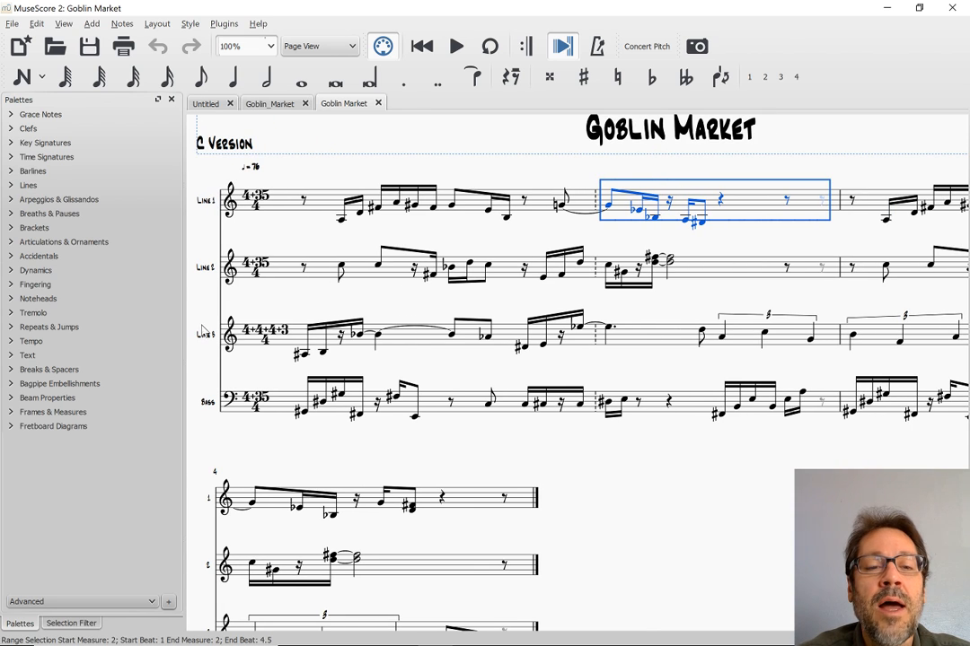
pyautogui.click(260, 201)
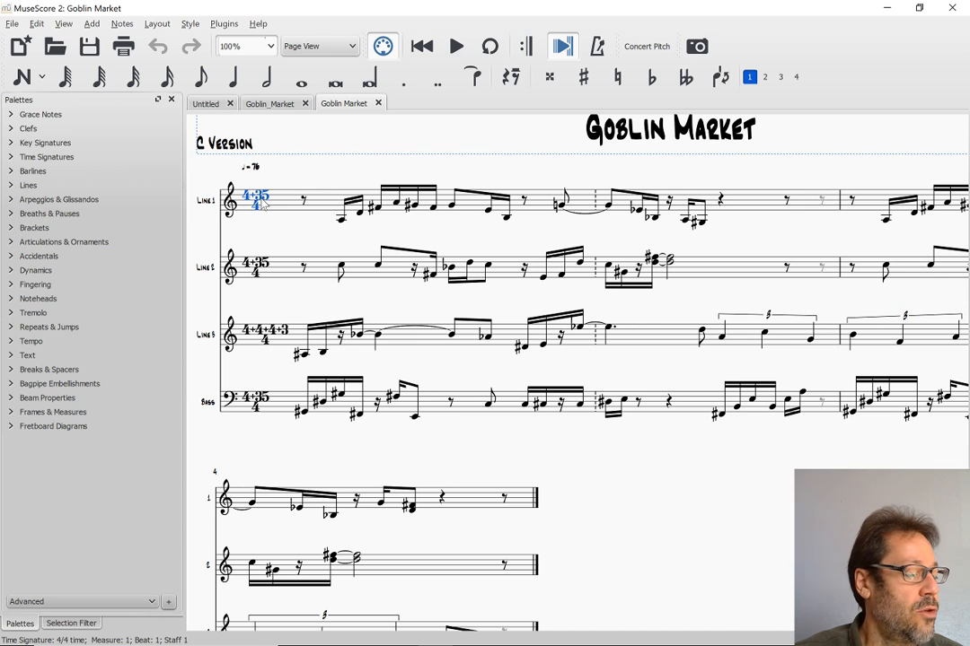
# Step: View the dialog for loading a score and cancel it without opening a file
pyautogui.click(11, 25)
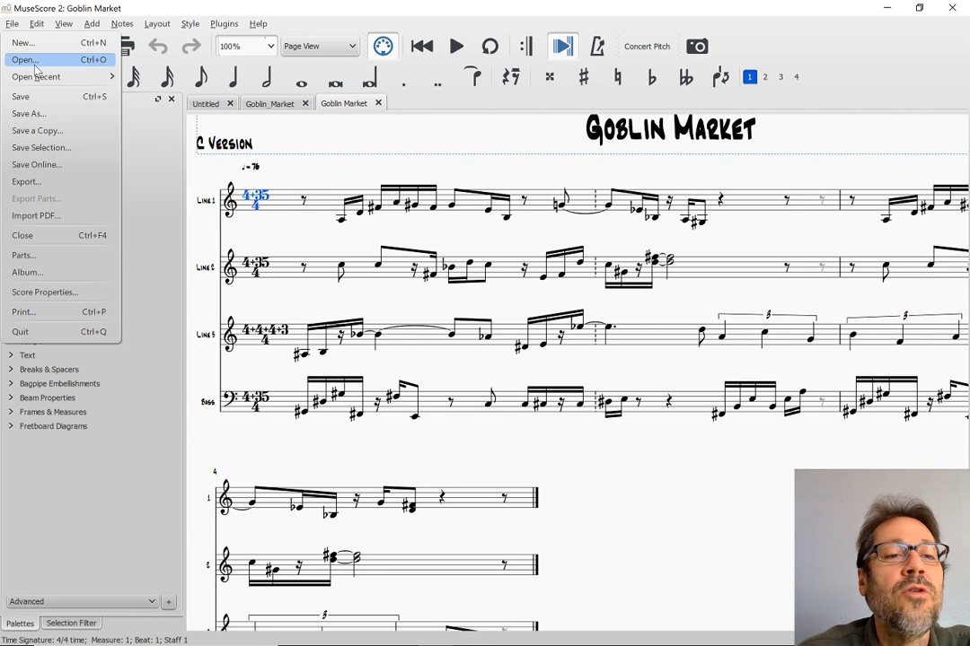
pyautogui.click(33, 63)
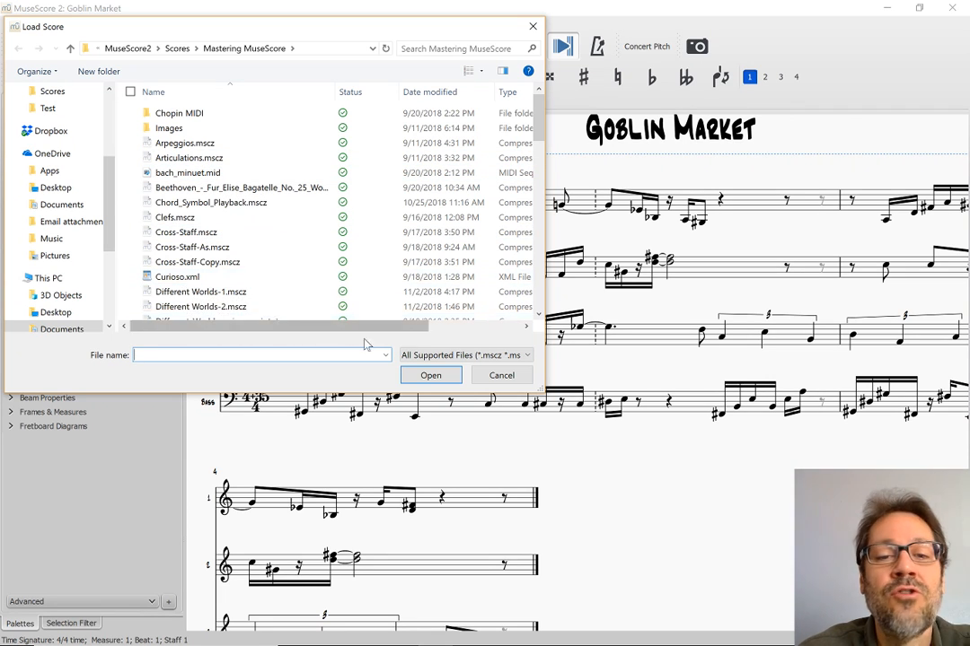
pyautogui.click(502, 376)
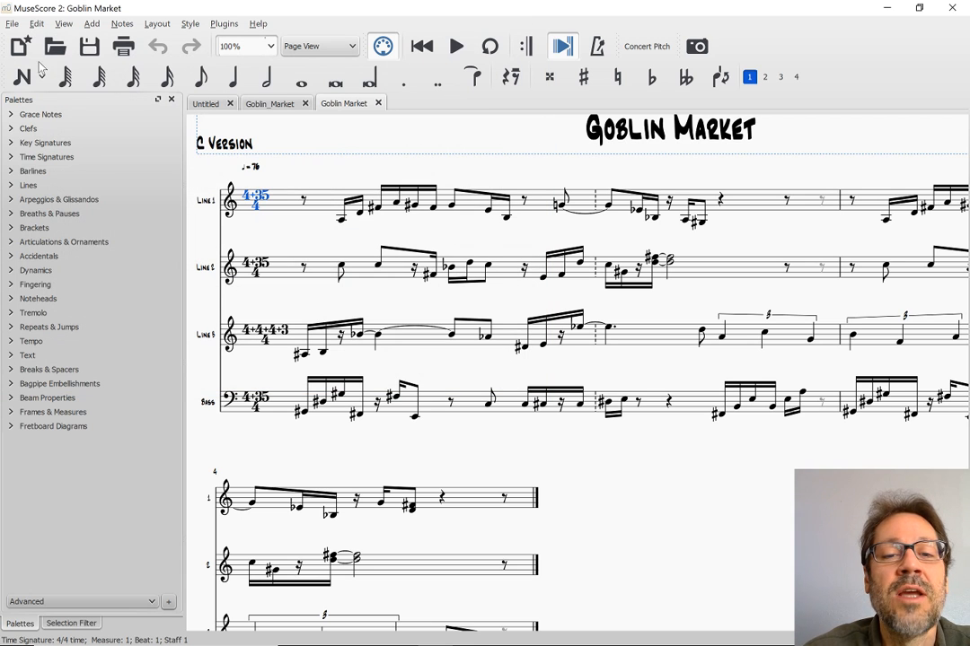
pyautogui.click(9, 23)
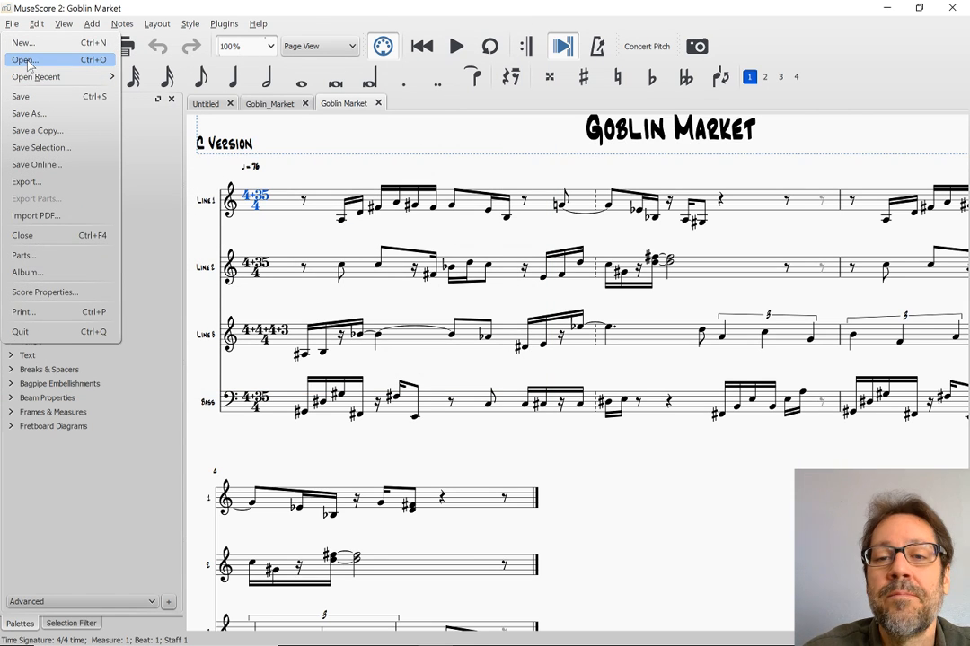
pyautogui.click(254, 231)
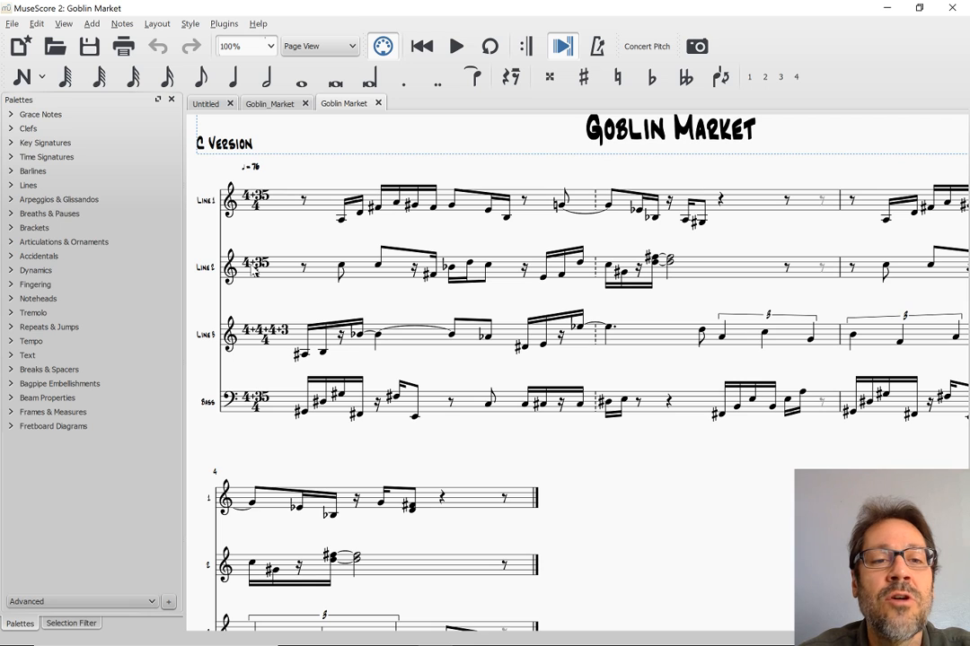
# Step: Change the barline between measures 1 and 2 of the Goblin_Market score to a dashed barline and save the score
pyautogui.click(269, 104)
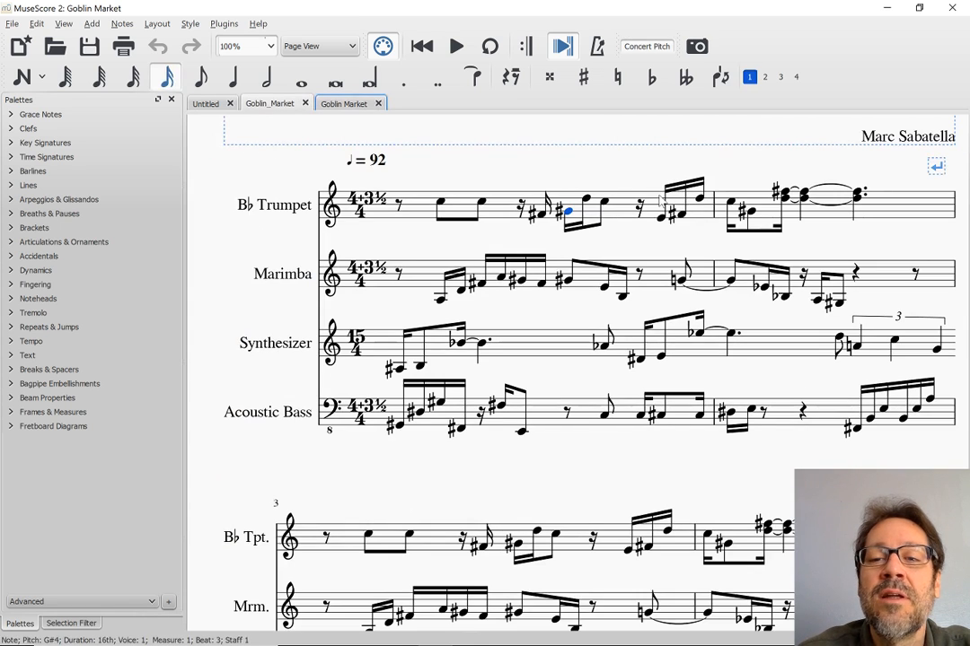
pyautogui.click(714, 208)
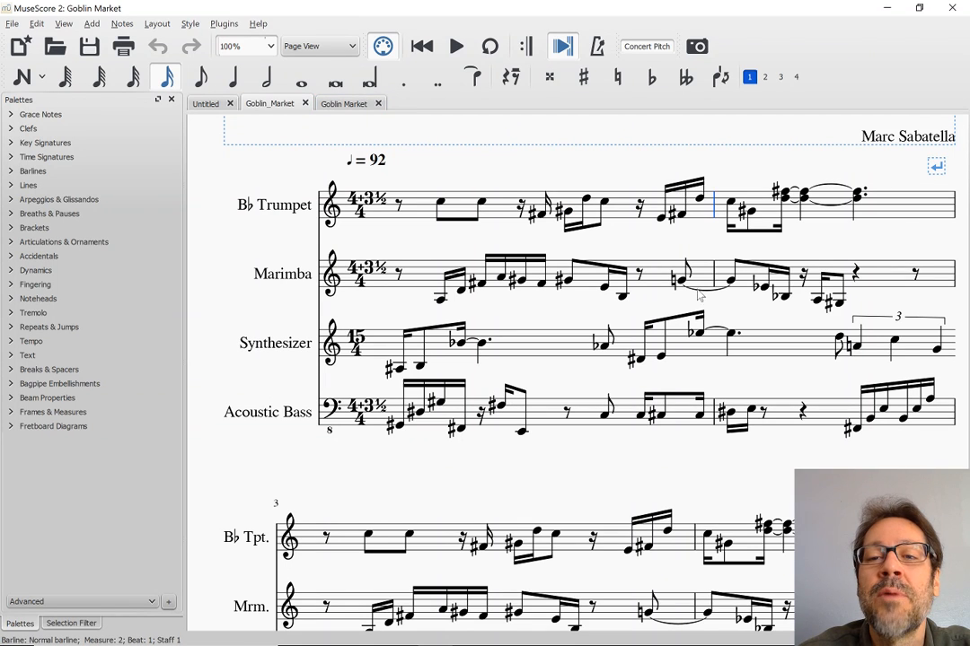
pyautogui.click(32, 172)
pyautogui.doubleClick(69, 197)
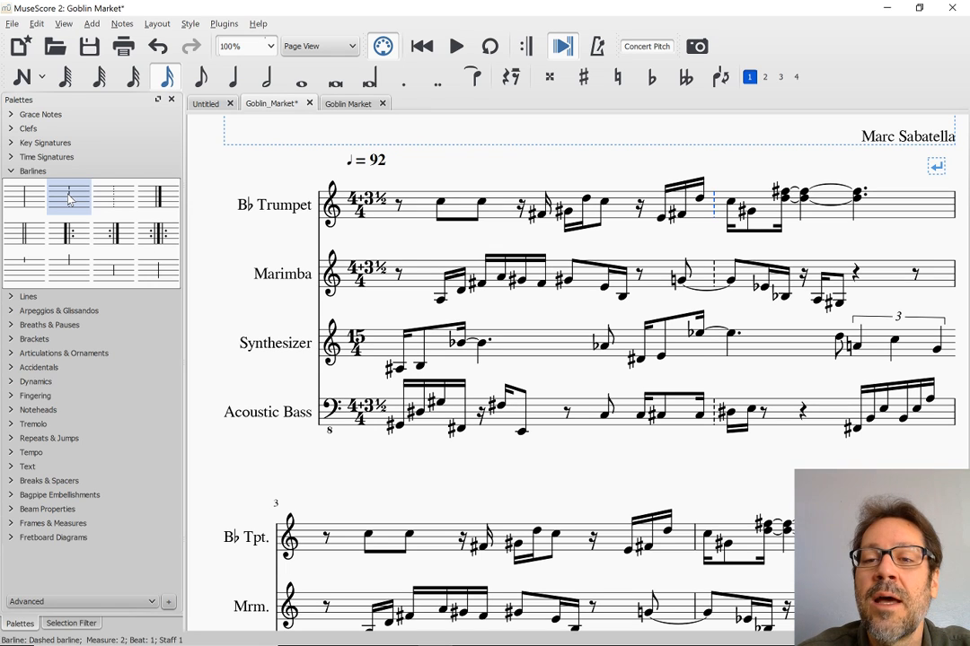
pyautogui.hotkey('ctrl', 's')
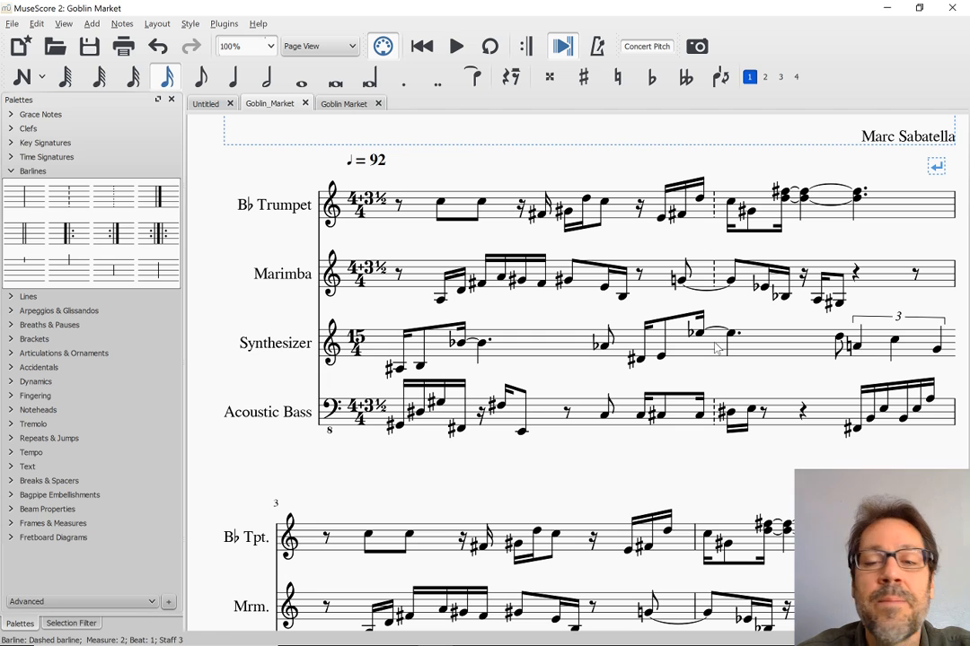
pyautogui.scroll(-1, 626, 307)
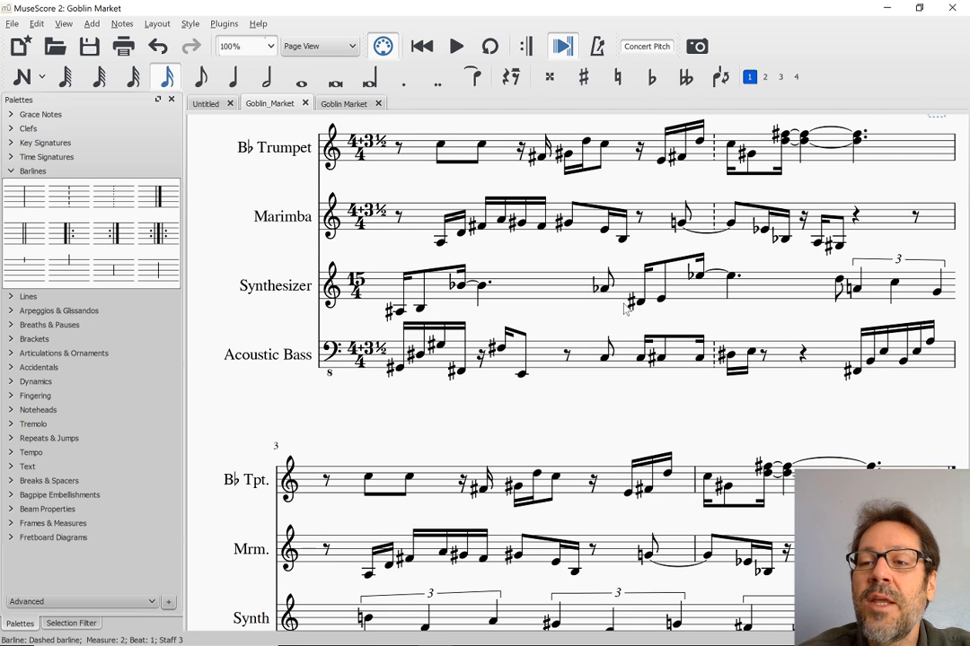
# Step: Change the barline between measures 3 and 4 of the Goblin_Market score to a dashed barline and save the score
pyautogui.scroll(-2, 653, 426)
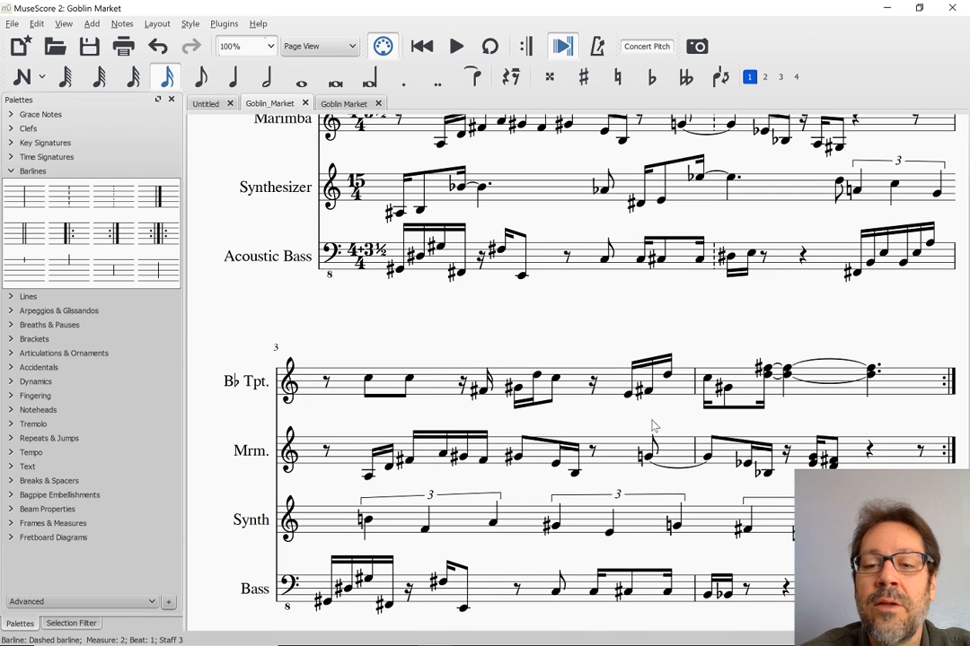
pyautogui.click(695, 388)
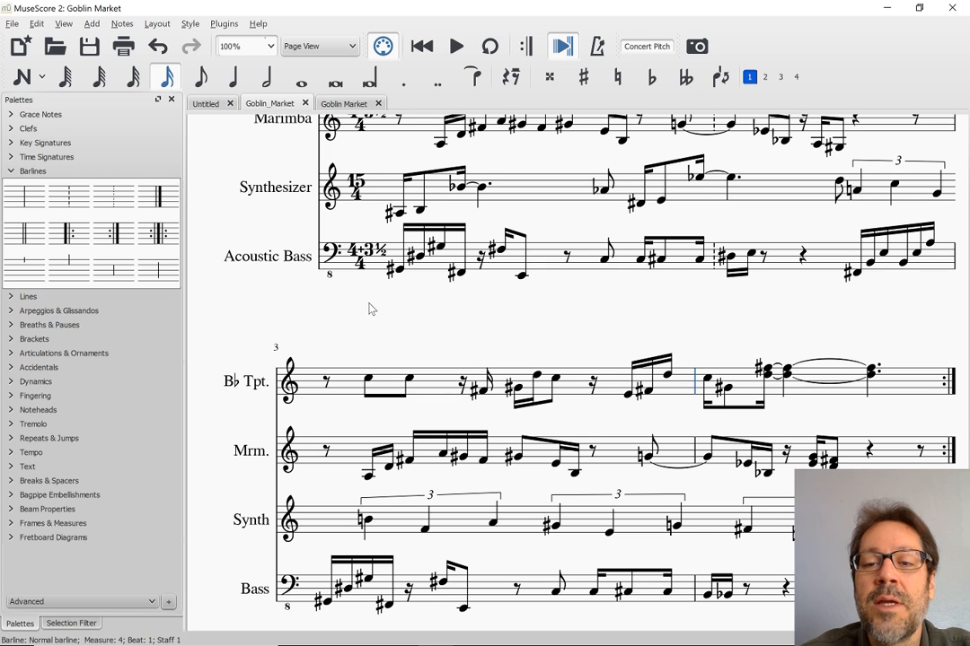
pyautogui.doubleClick(61, 205)
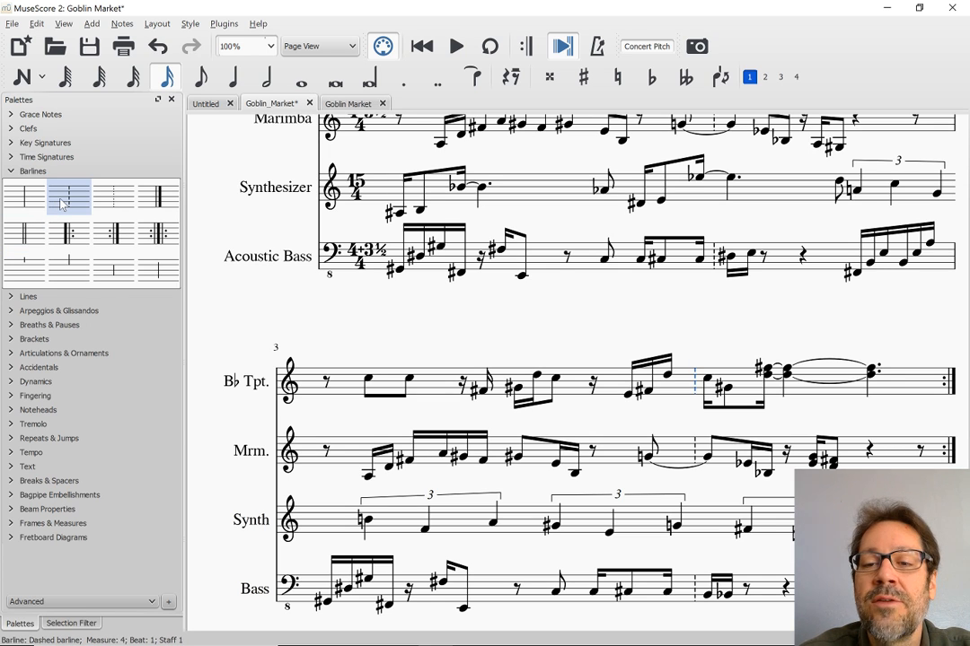
pyautogui.scroll(1, 385, 335)
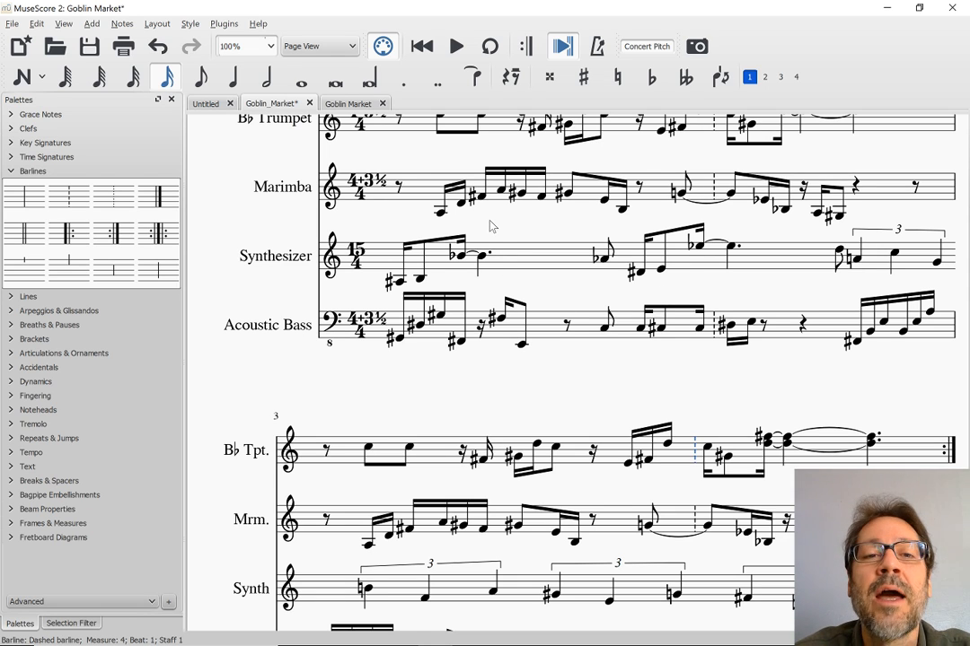
pyautogui.hotkey('ctrl', 's')
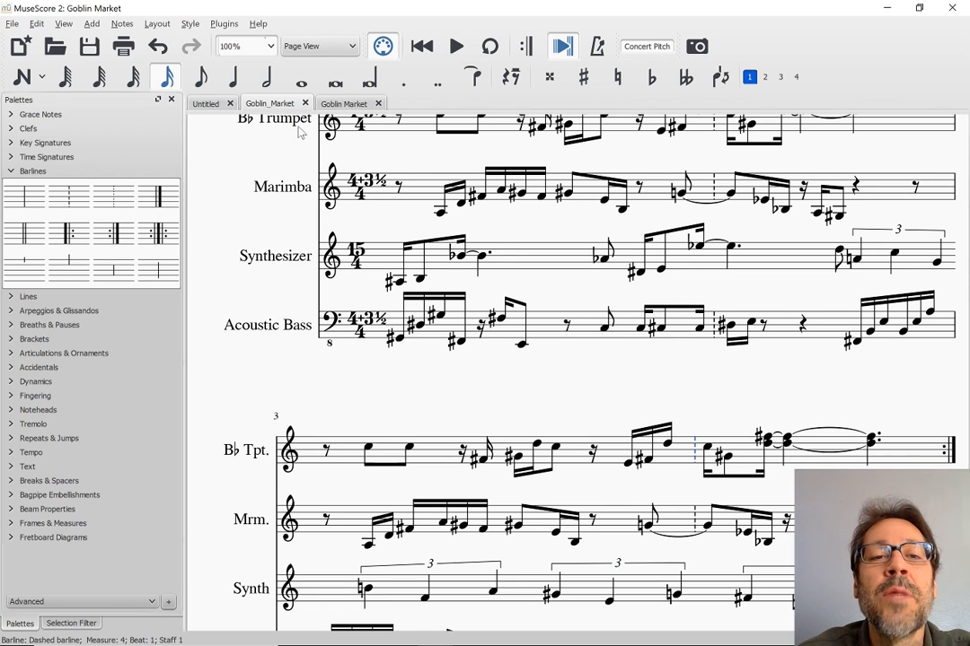
# Step: Review the imported Goblin Market score, then switch to Finale NotePad and bring up the Untitled1 document, Going There
pyautogui.click(346, 105)
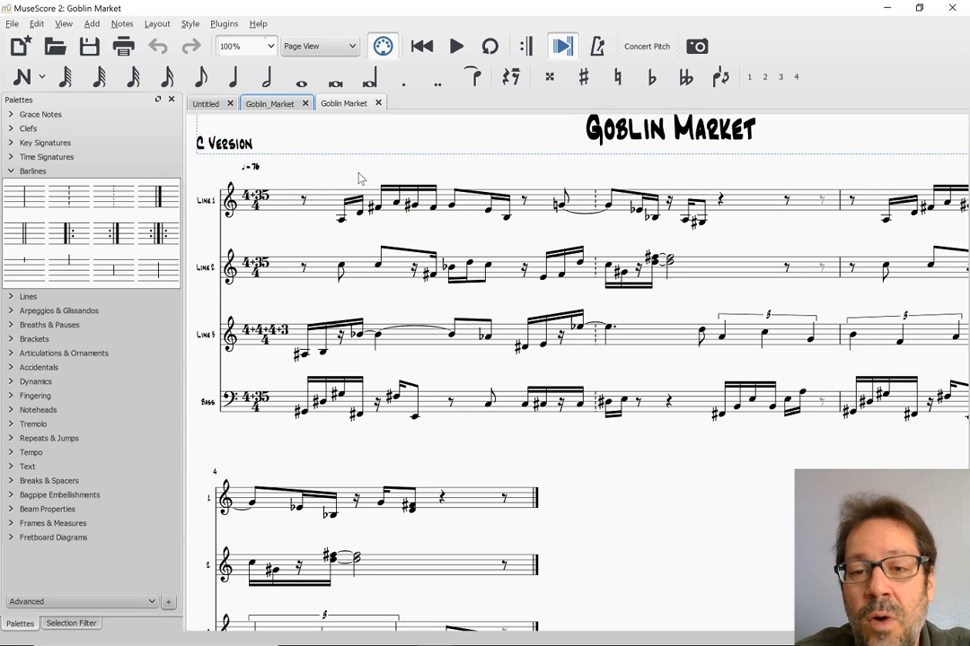
pyautogui.scroll(-1, 359, 179)
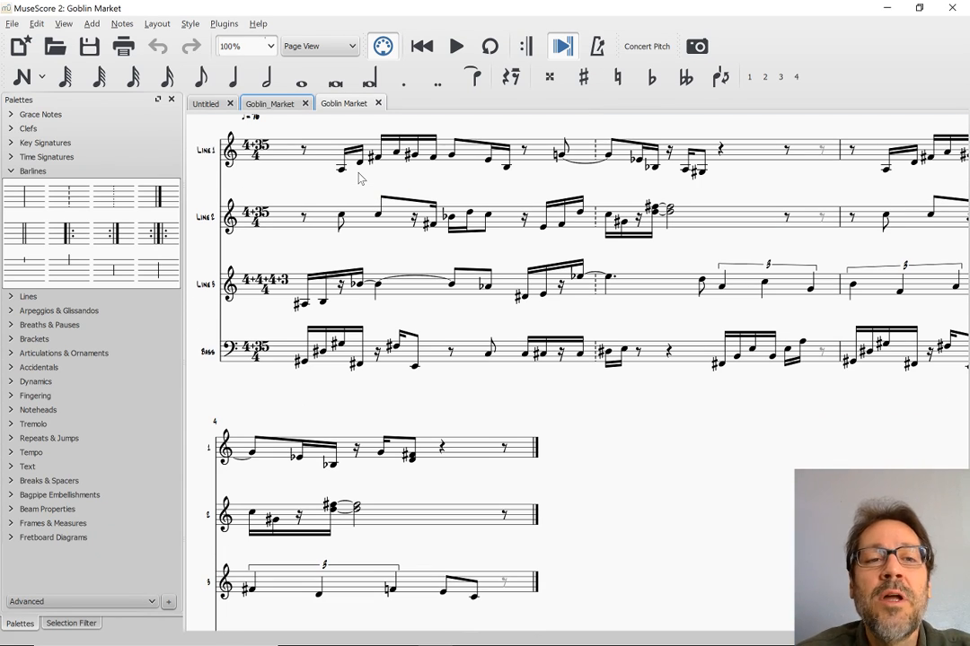
pyautogui.hotkey('alt', 'Tab')
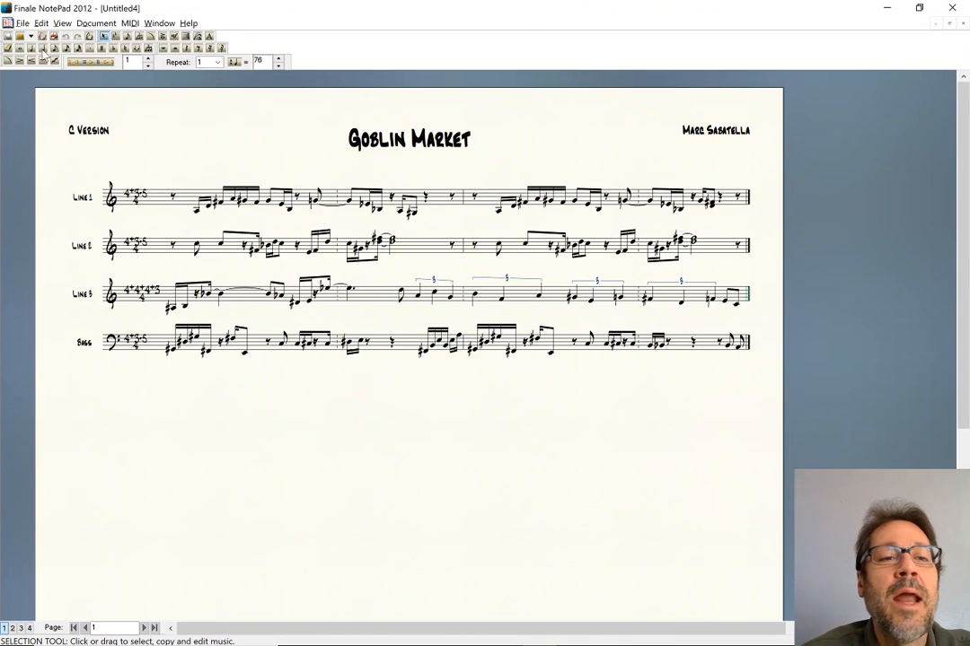
pyautogui.click(166, 25)
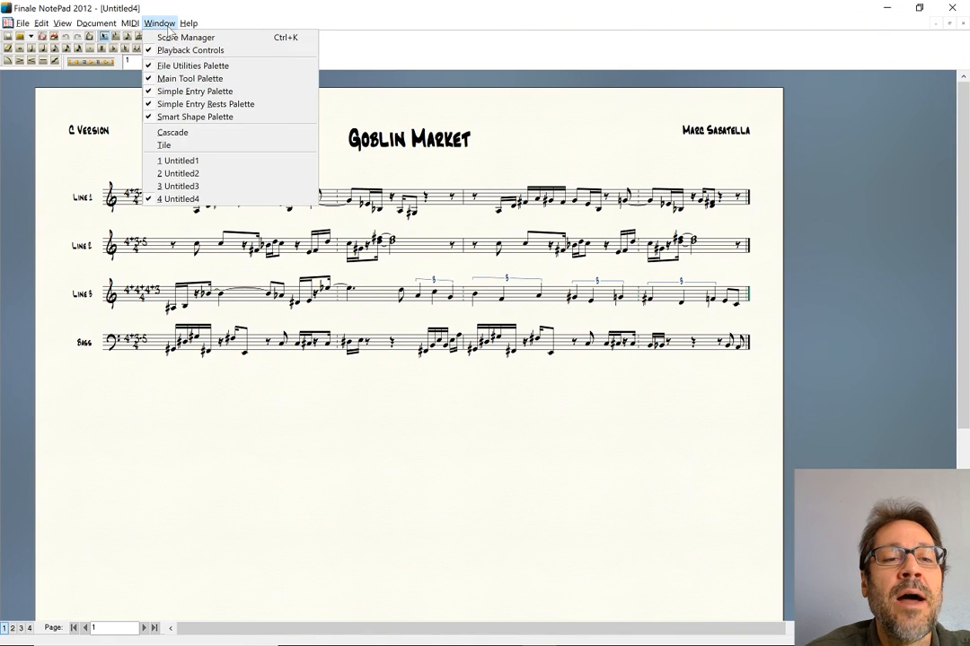
pyautogui.click(172, 162)
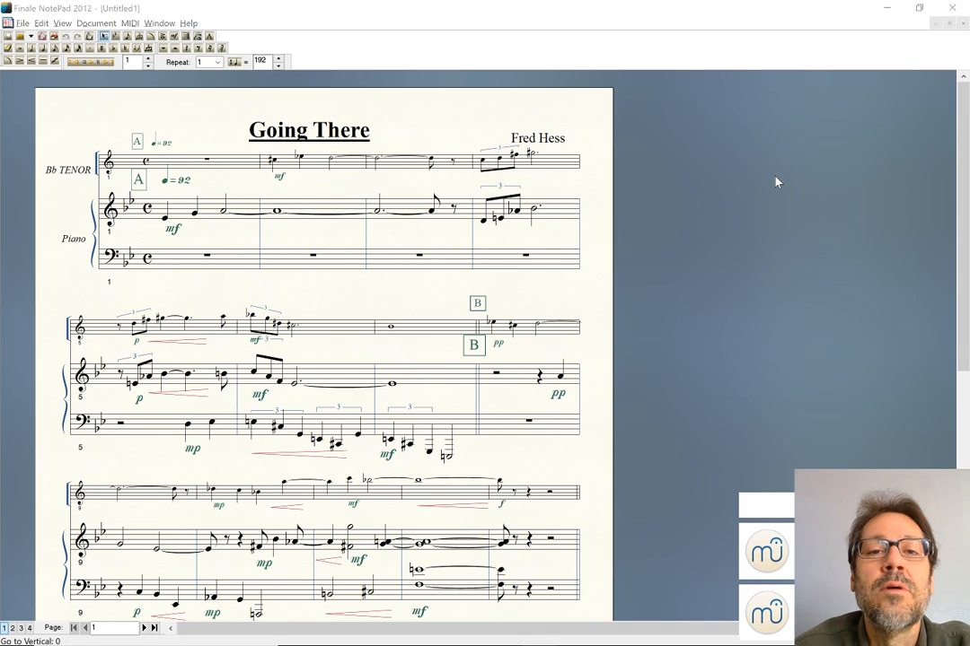
# Step: Switch to the YouTube live chat to read viewers' questions, then return to Finale NotePad and hide all notifications
pyautogui.hotkey('alt', 'Tab')
pyautogui.hotkey('alt', 'Tab')
pyautogui.hotkey('alt', 'Tab')
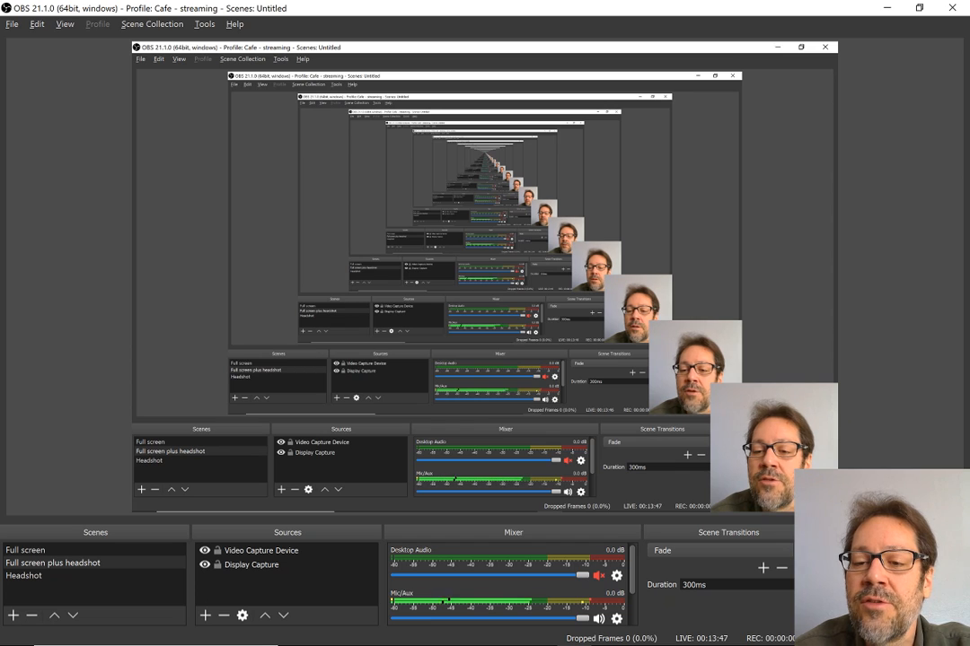
pyautogui.hotkey('alt', 'Tab')
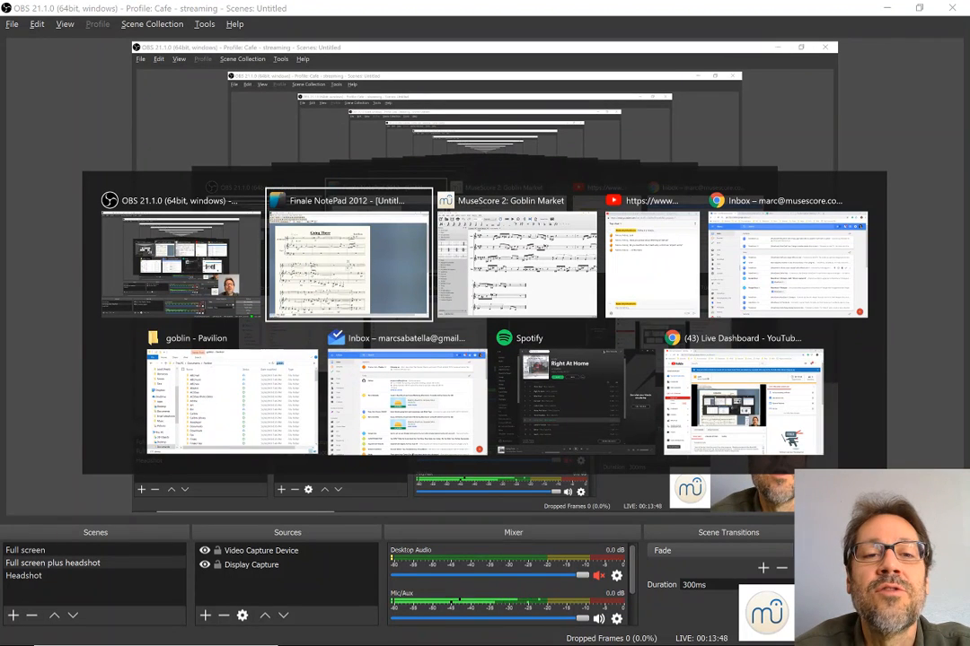
pyautogui.hotkey('alt', 'Tab')
pyautogui.hotkey('alt', 'Tab')
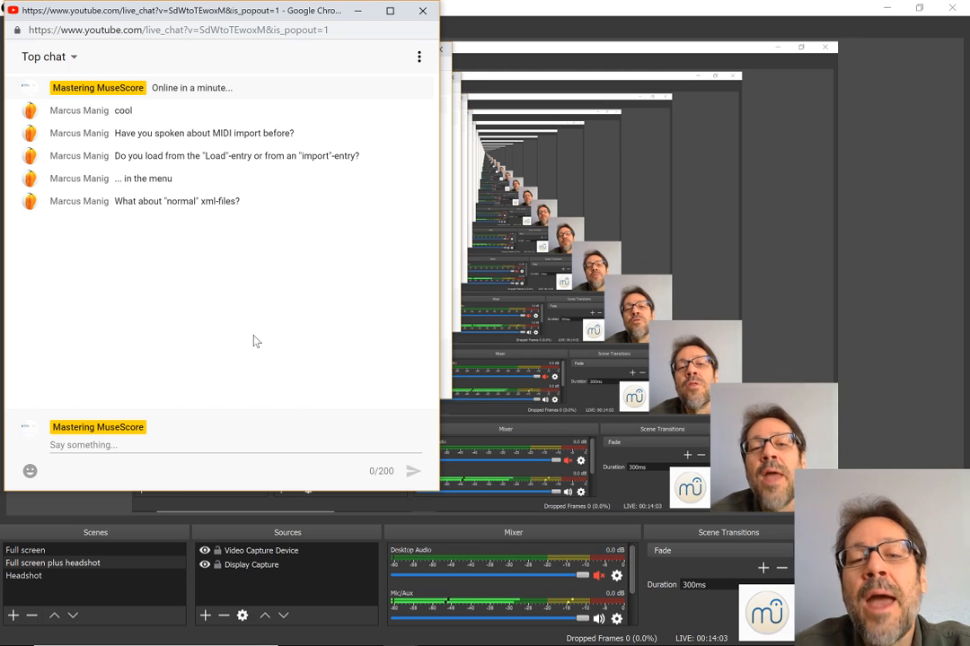
pyautogui.hotkey('alt', 'Tab')
pyautogui.hotkey('alt', 'Tab')
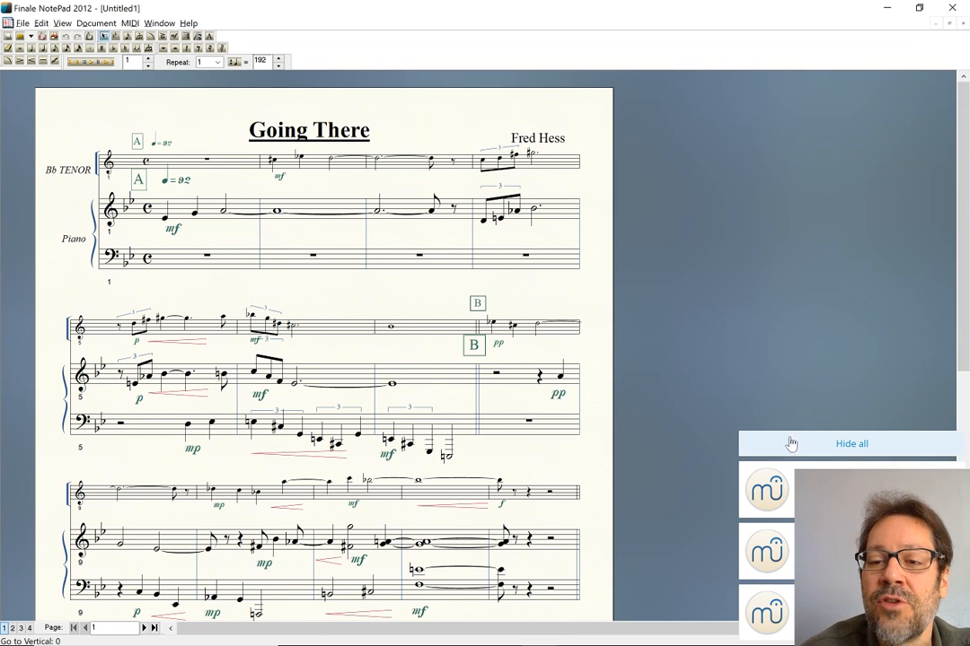
pyautogui.click(791, 443)
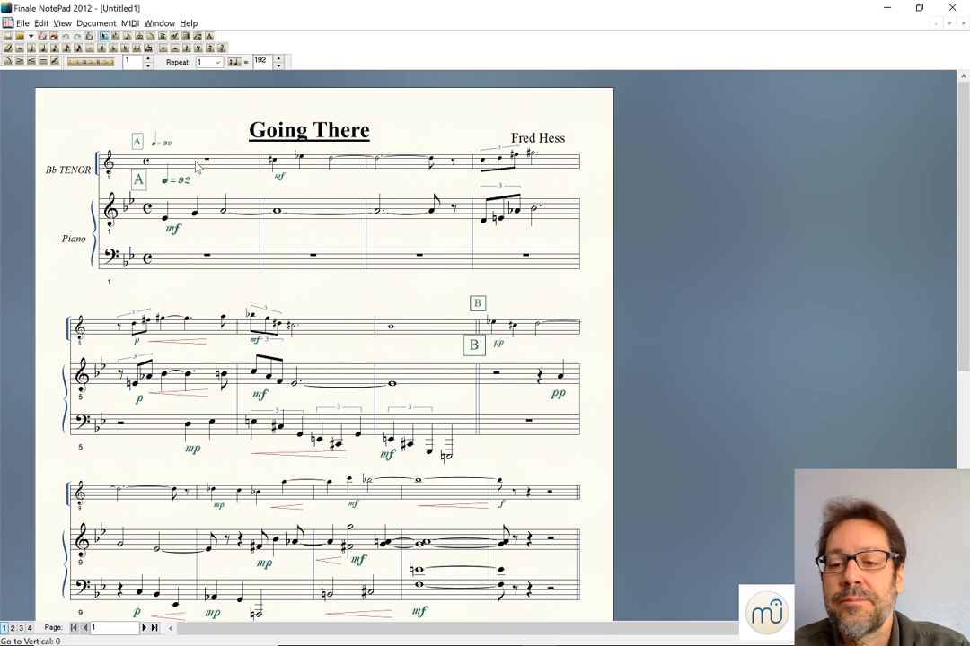
# Step: Switch to the YouTube live chat, post "am i still live? just checking..." and return to Finale NotePad
pyautogui.hotkey('alt', 'Tab')
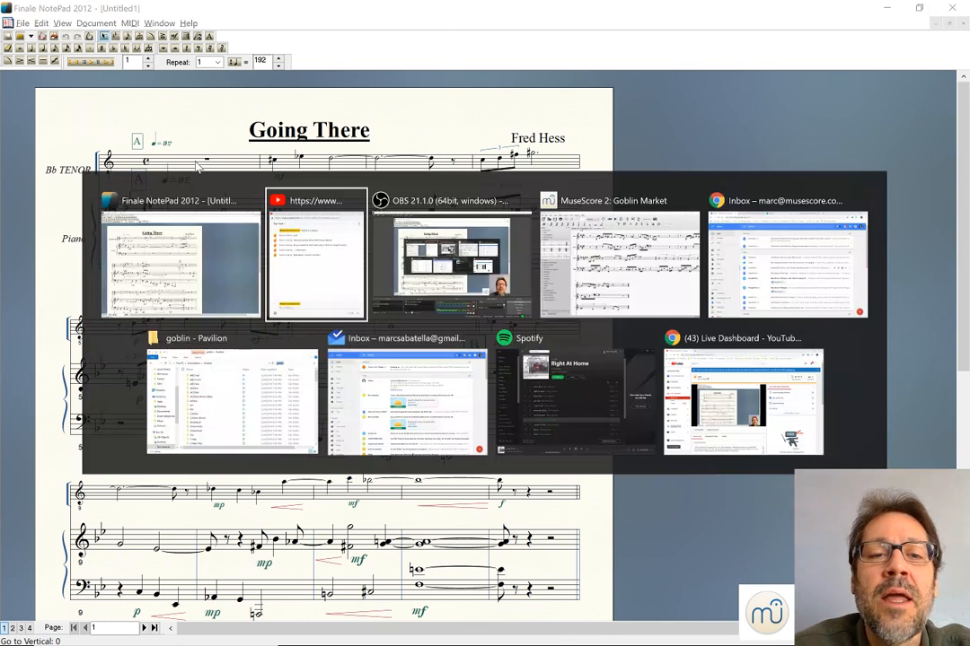
pyautogui.hotkey('alt', 'Tab')
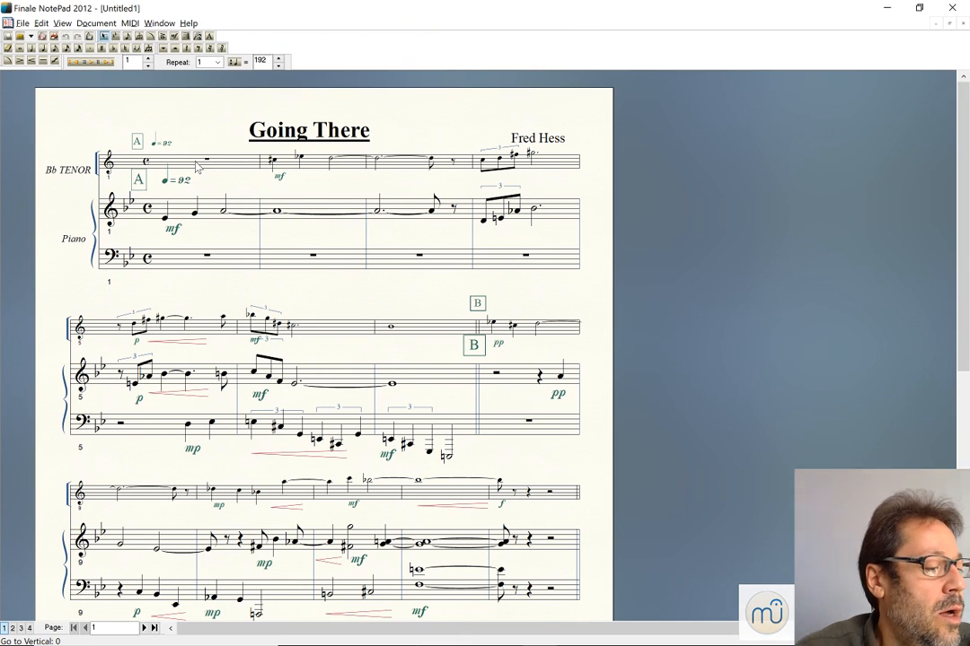
pyautogui.hotkey('alt', 'Tab')
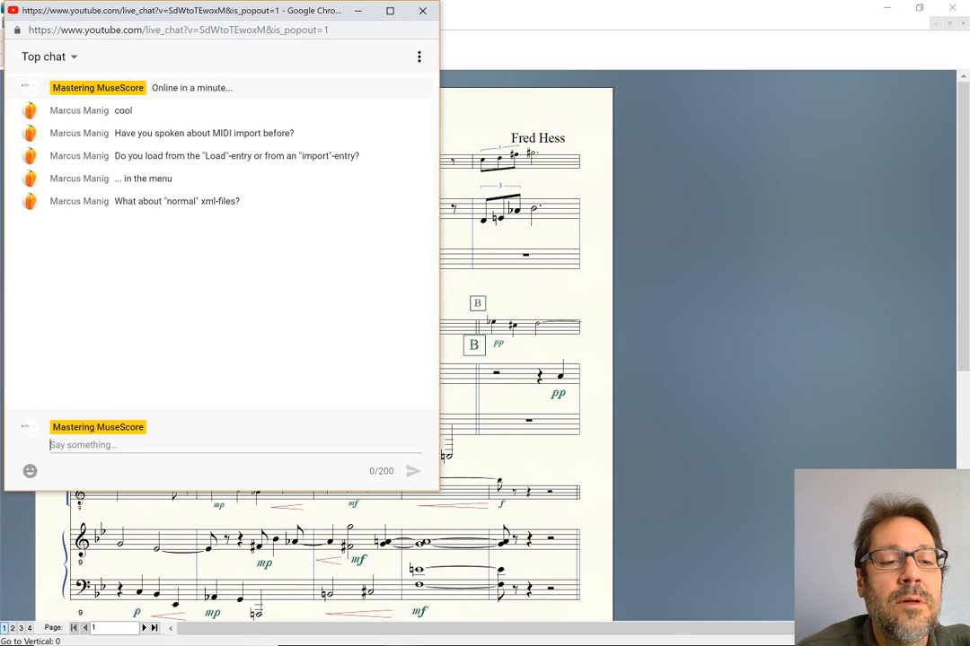
pyautogui.write('am i stil')
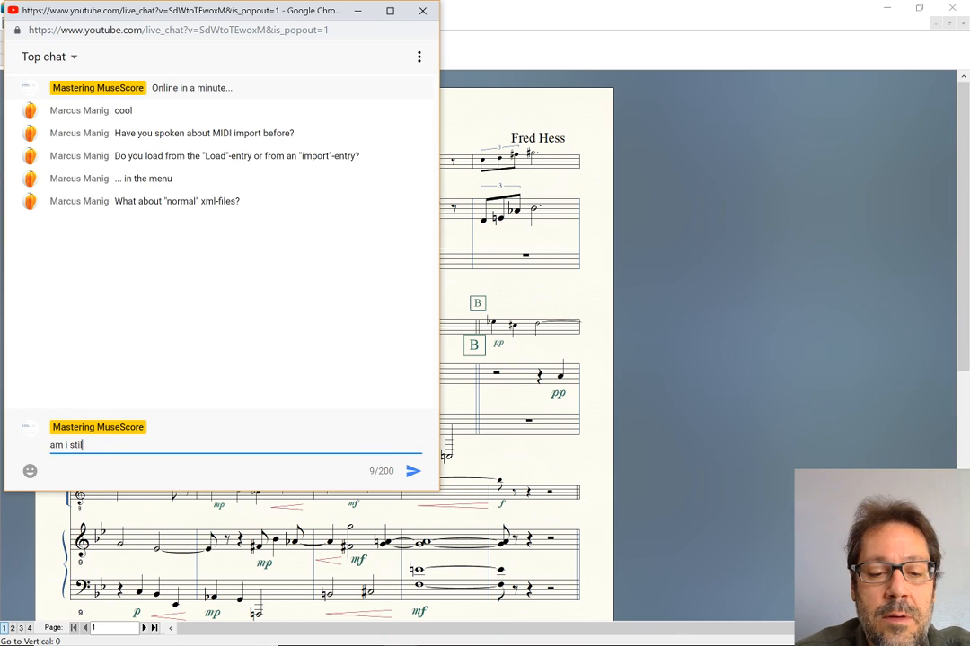
pyautogui.write('l live? ju')
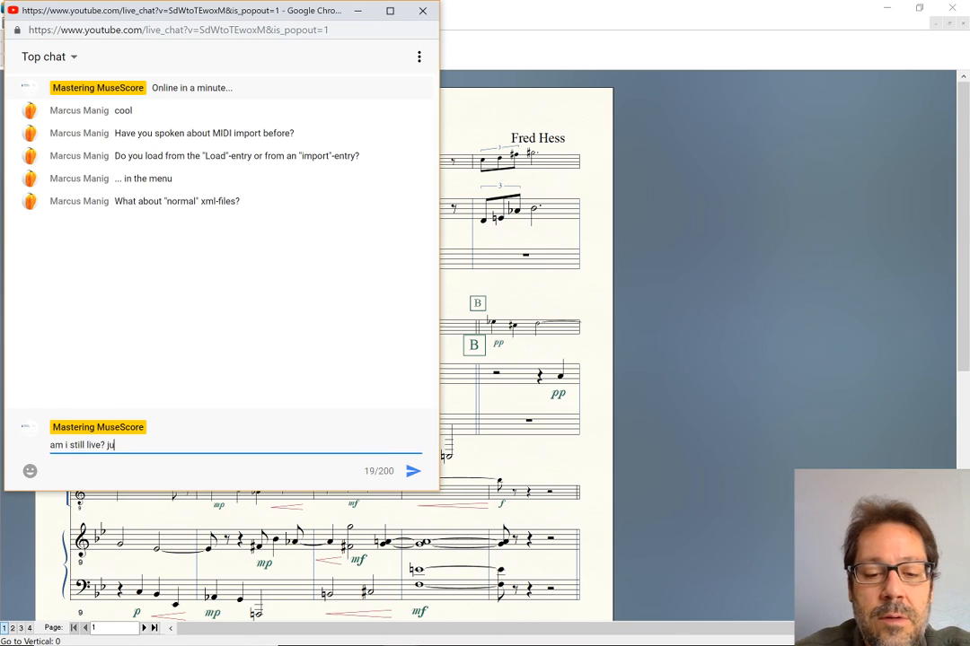
pyautogui.write('st checking...')
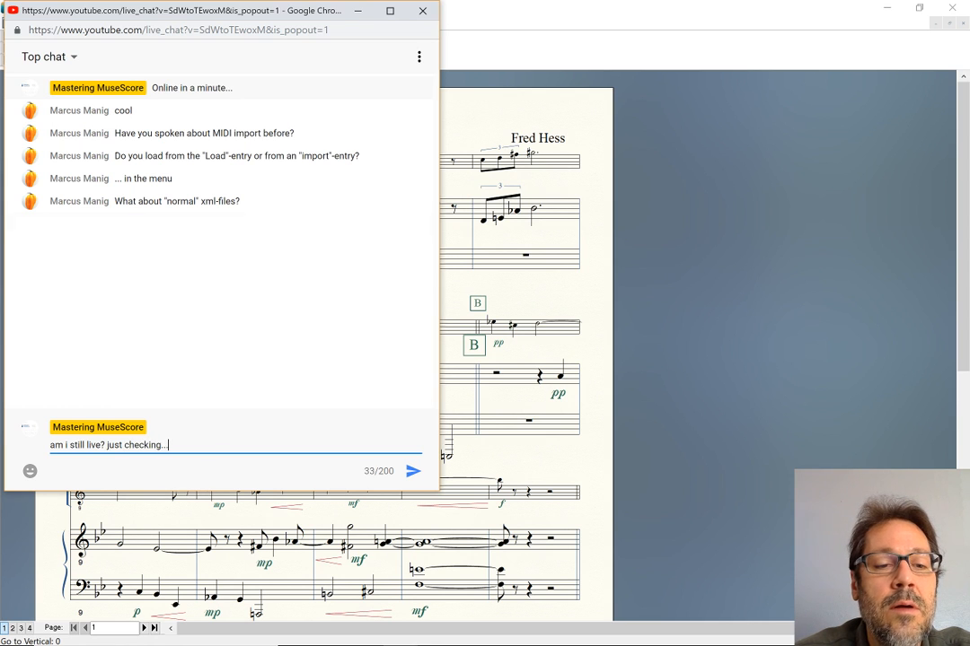
pyautogui.press('Return')
pyautogui.hotkey('alt', 'Tab')
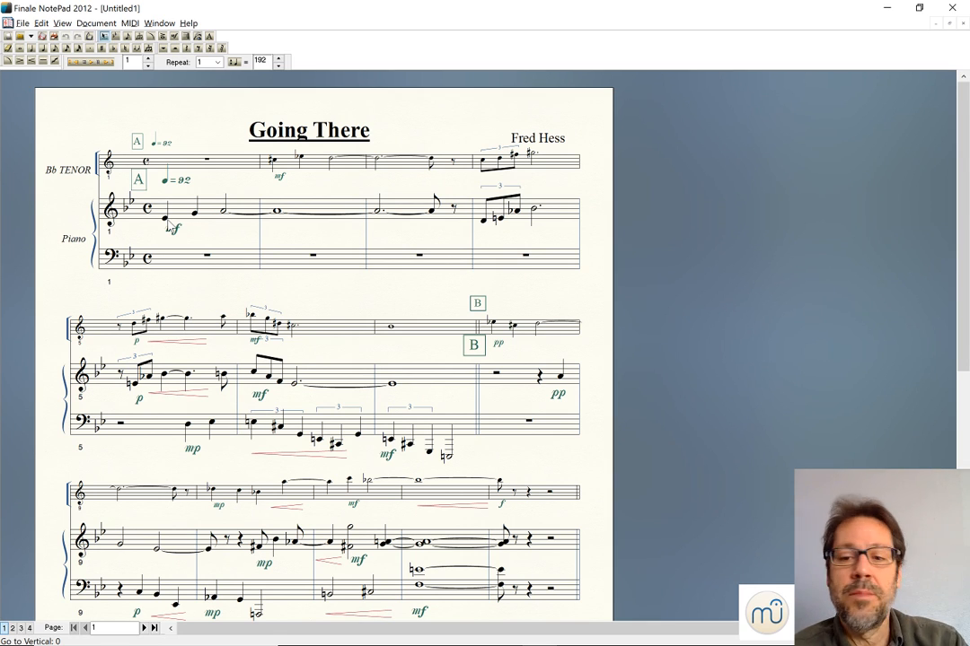
# Step: Check the YouTube live chat for a reply to the posted message and return to the Going There score
pyautogui.hotkey('alt', 'Tab')
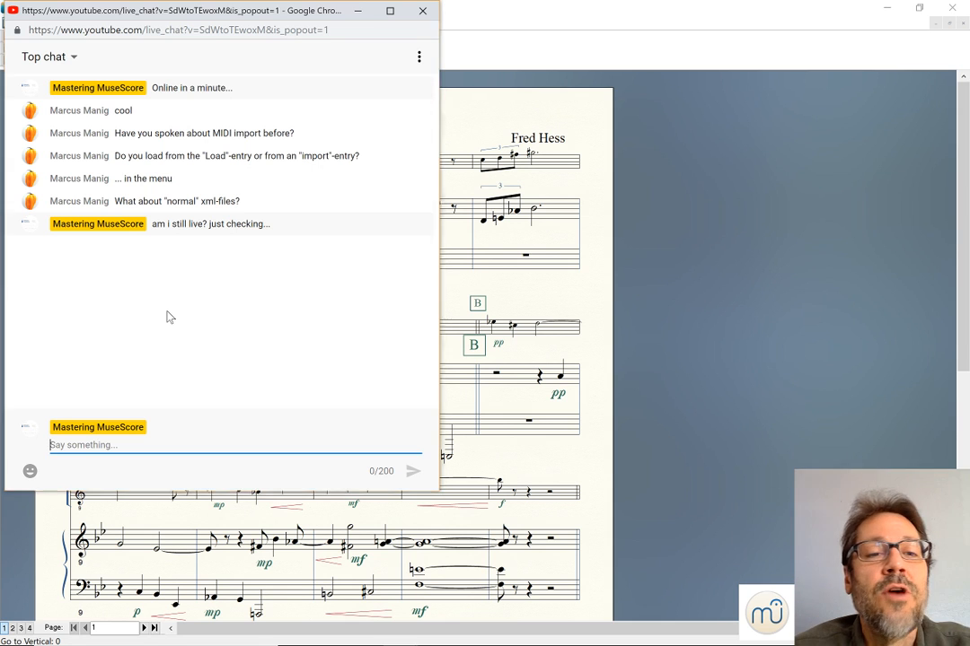
pyautogui.hotkey('alt', 'Tab')
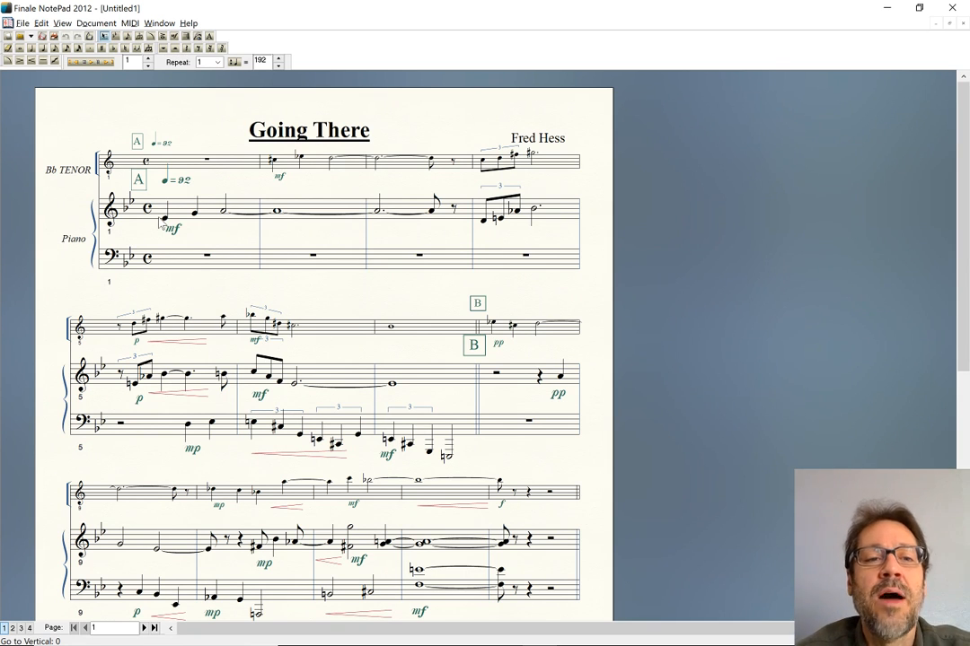
pyautogui.hotkey('alt', 'Tab')
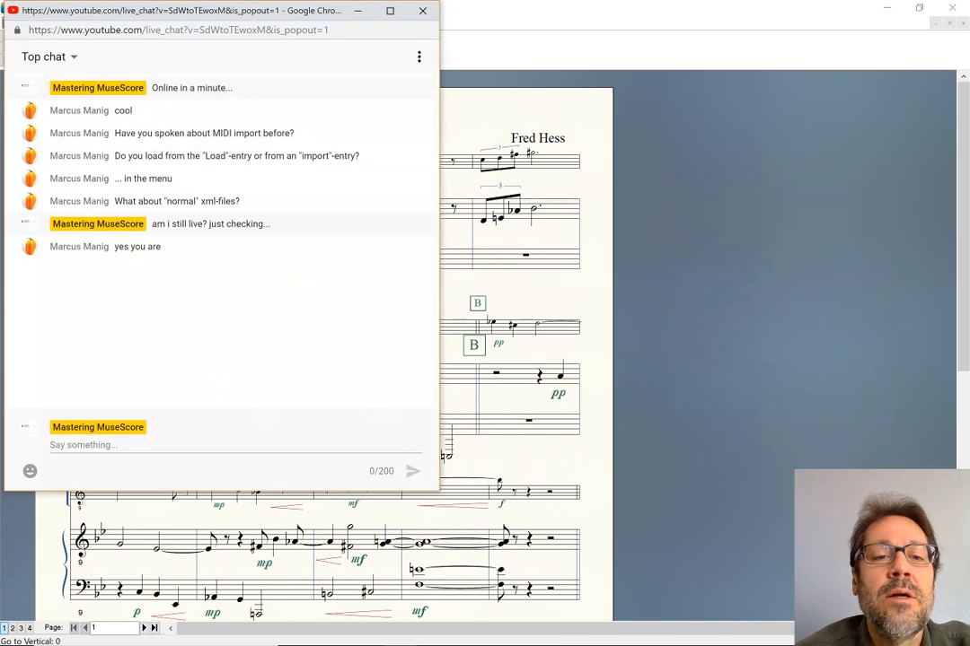
pyautogui.hotkey('alt', 'Tab')
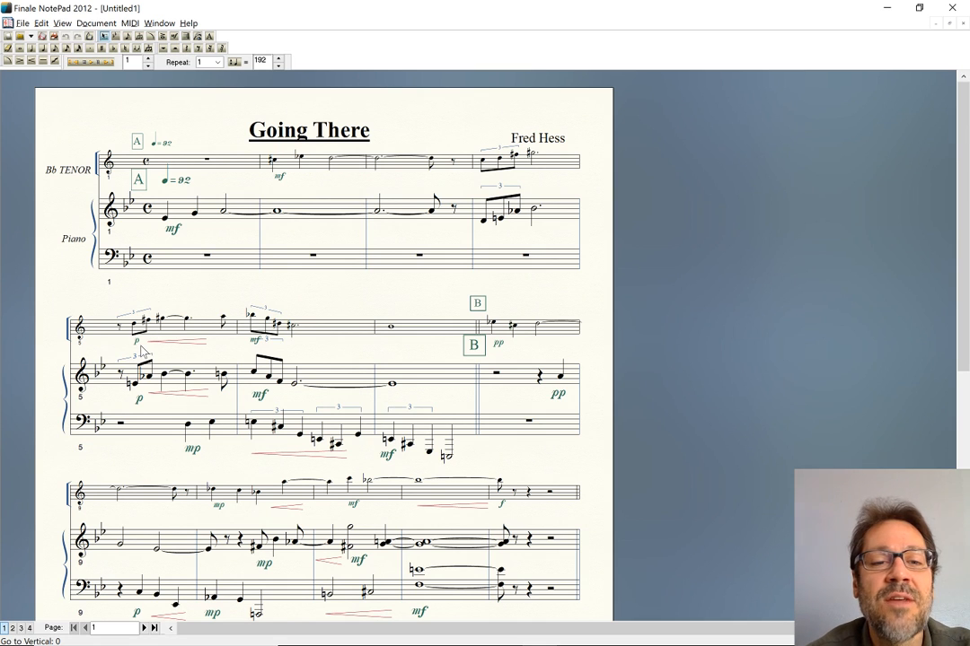
# Step: Export the Going There score as a MusicXML 3.0 file named Going There.xml in the current folder
pyautogui.click(377, 379)
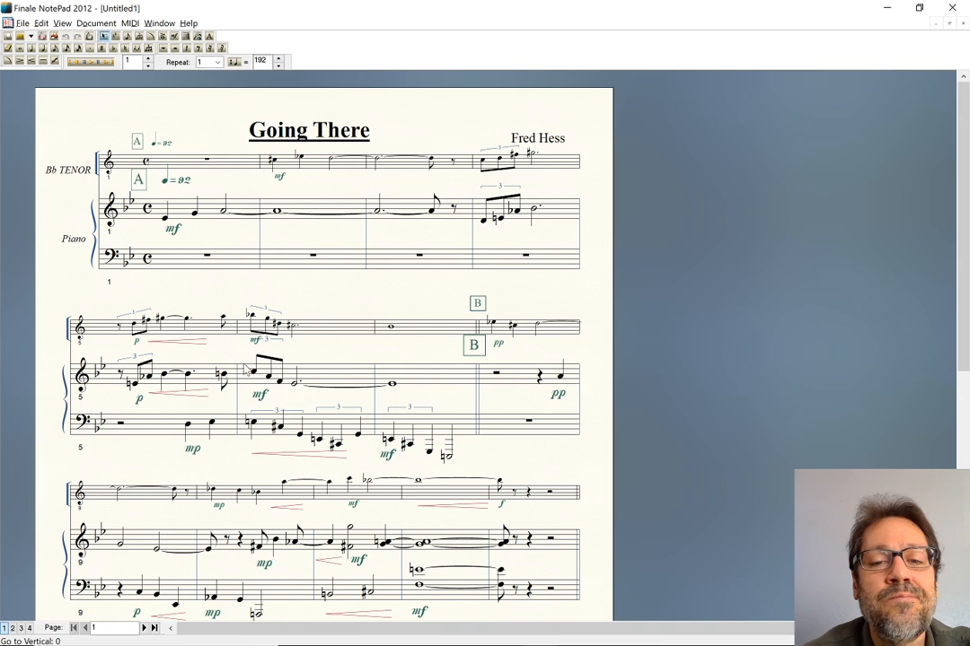
pyautogui.click(20, 23)
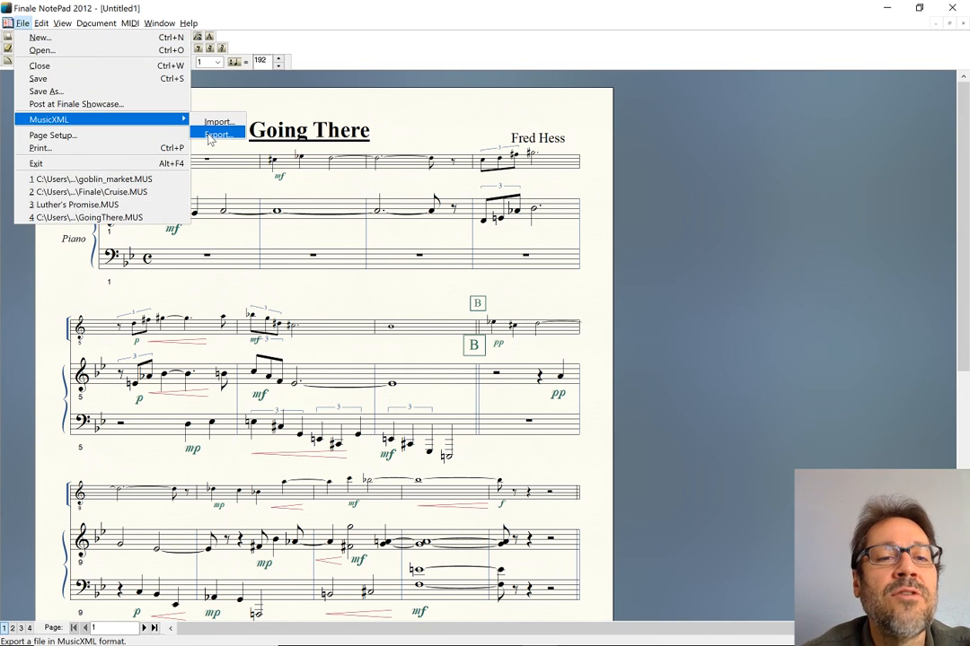
pyautogui.click(215, 135)
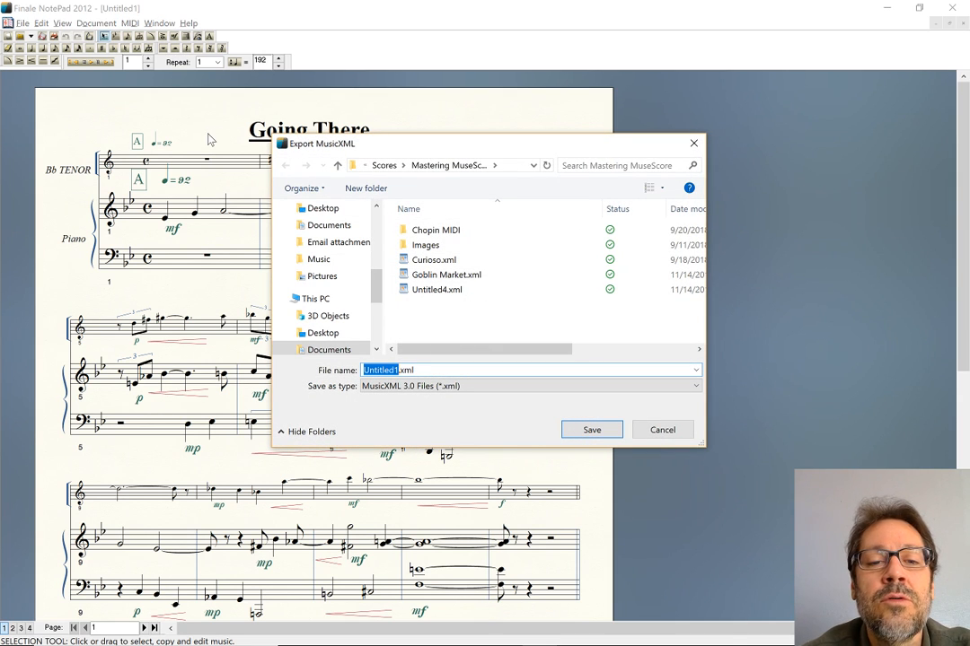
pyautogui.write('Going There')
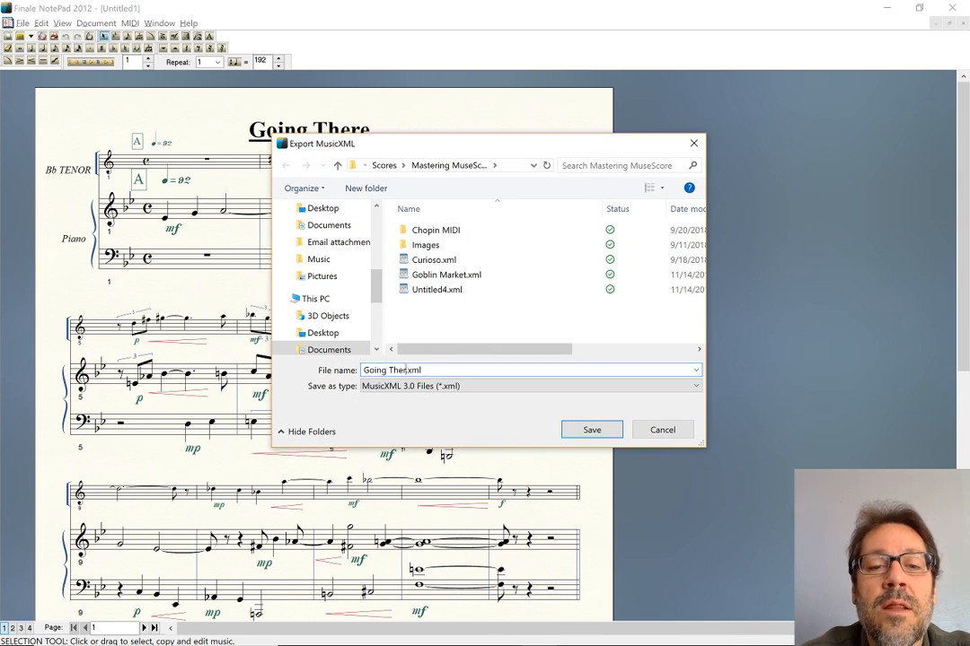
pyautogui.press('Return')
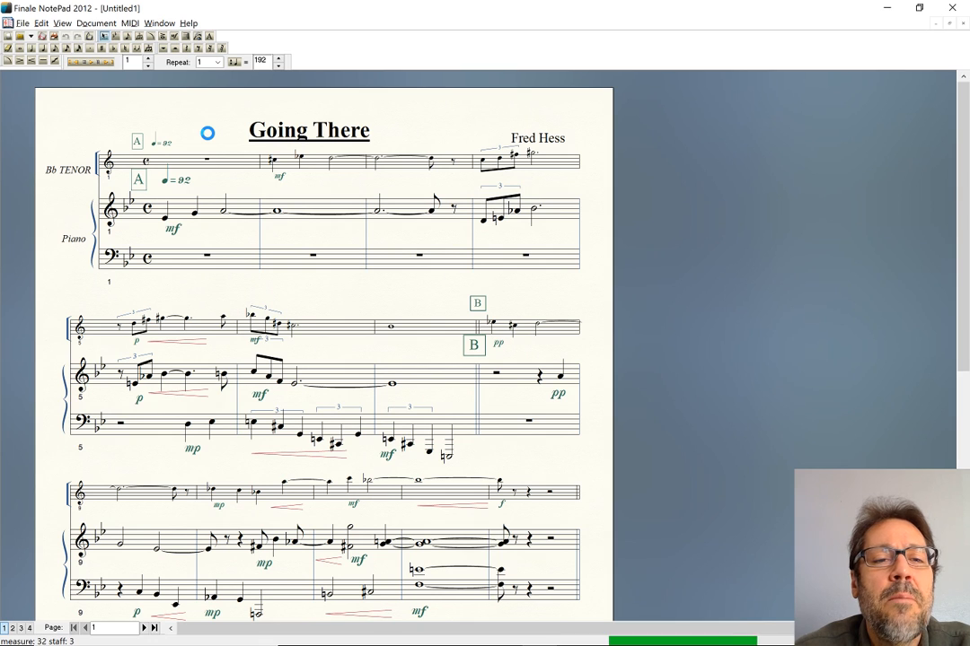
# Step: Play back the Going There score and stop the playback
pyautogui.click(92, 62)
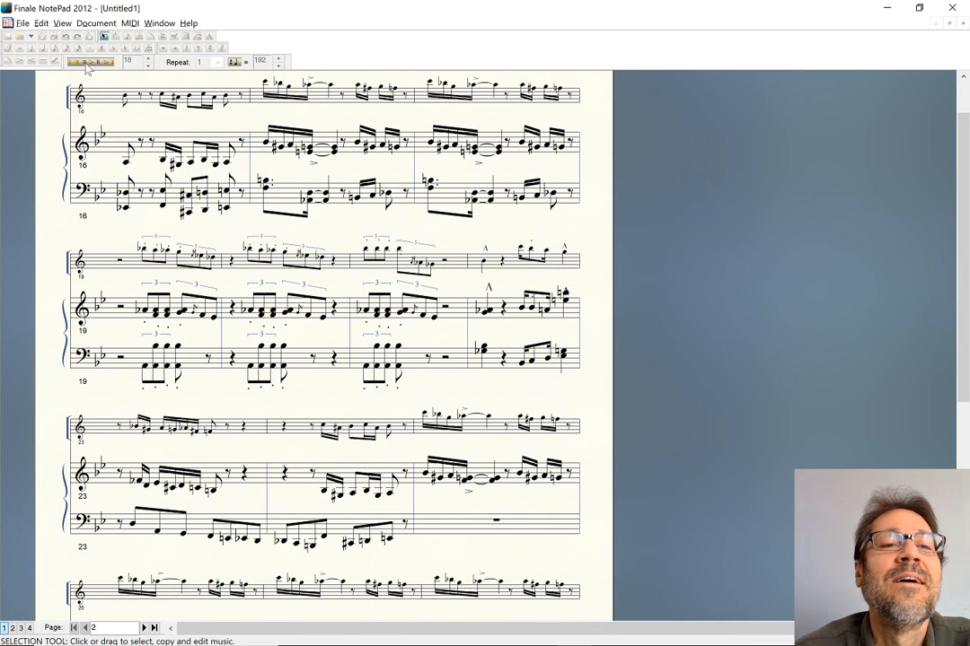
pyautogui.click(87, 66)
# Step: Check the YouTube live chat for new messages, then switch to MuseScore
pyautogui.hotkey('alt', 'Tab')
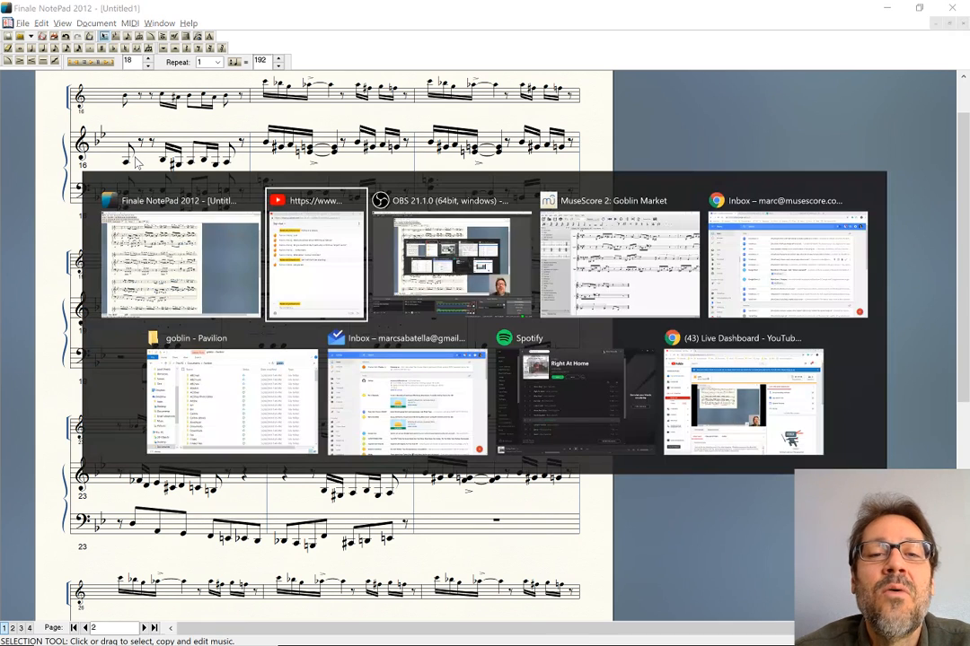
pyautogui.hotkey('alt', 'Tab')
pyautogui.hotkey('alt', 'shift', 'Tab')
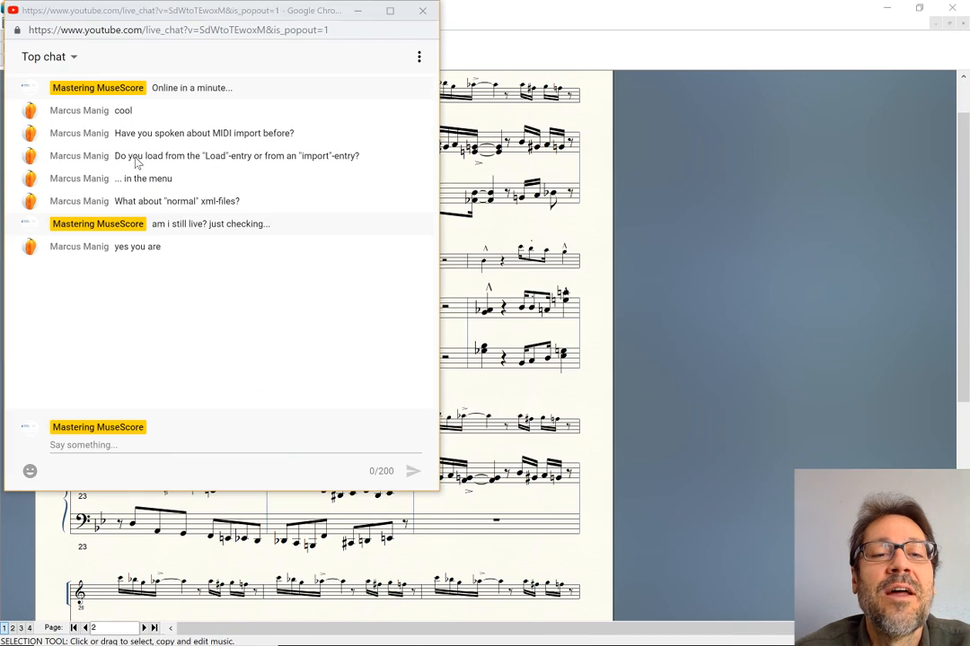
pyautogui.hotkey('alt', 'Tab')
pyautogui.hotkey('alt', 'Tab')
pyautogui.hotkey('alt', 'Tab')
pyautogui.hotkey('alt', 'Tab')
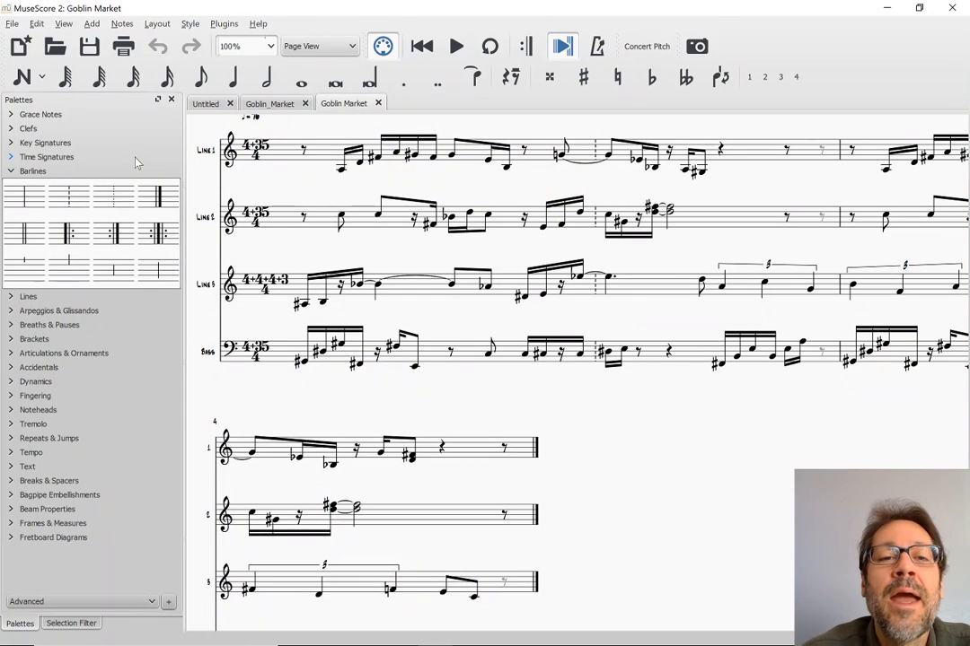
# Step: Open Going There.xml from the Mastering MuseScore folder
pyautogui.hotkey('ctrl', 'o')
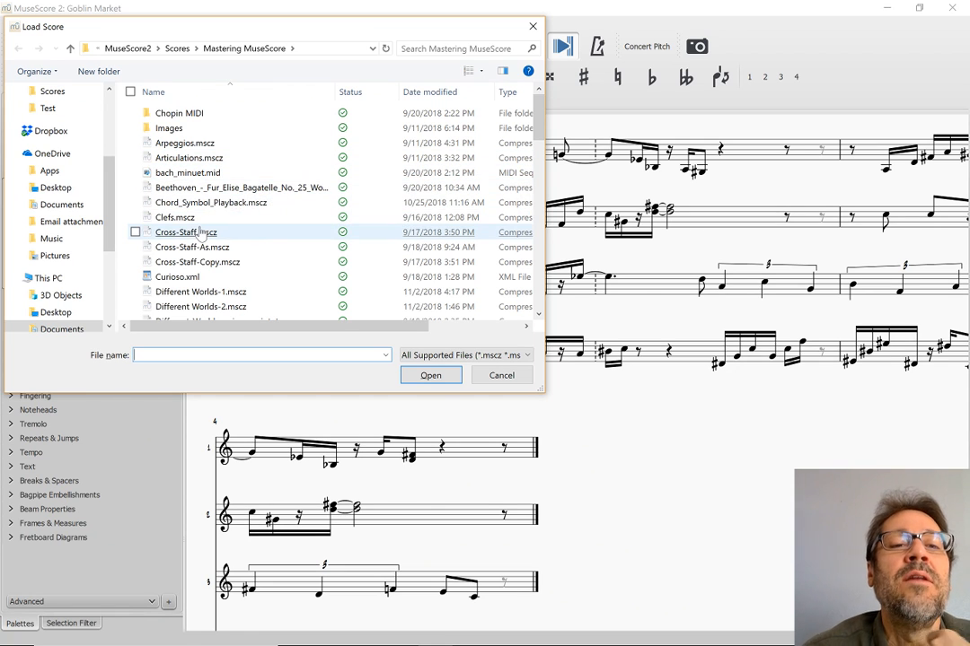
pyautogui.scroll(-6, 201, 233)
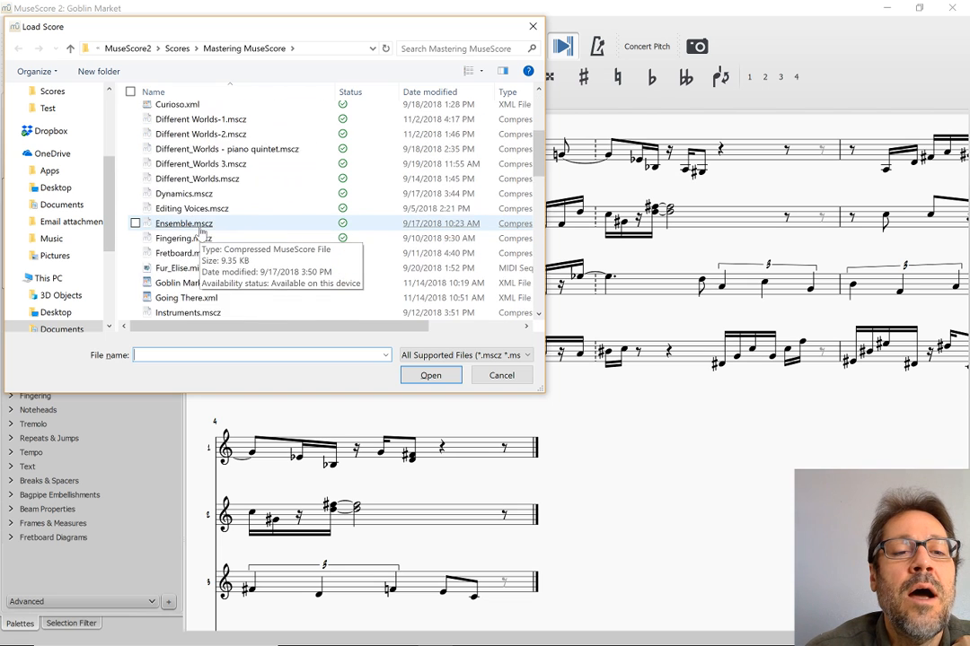
pyautogui.scroll(-2, 201, 233)
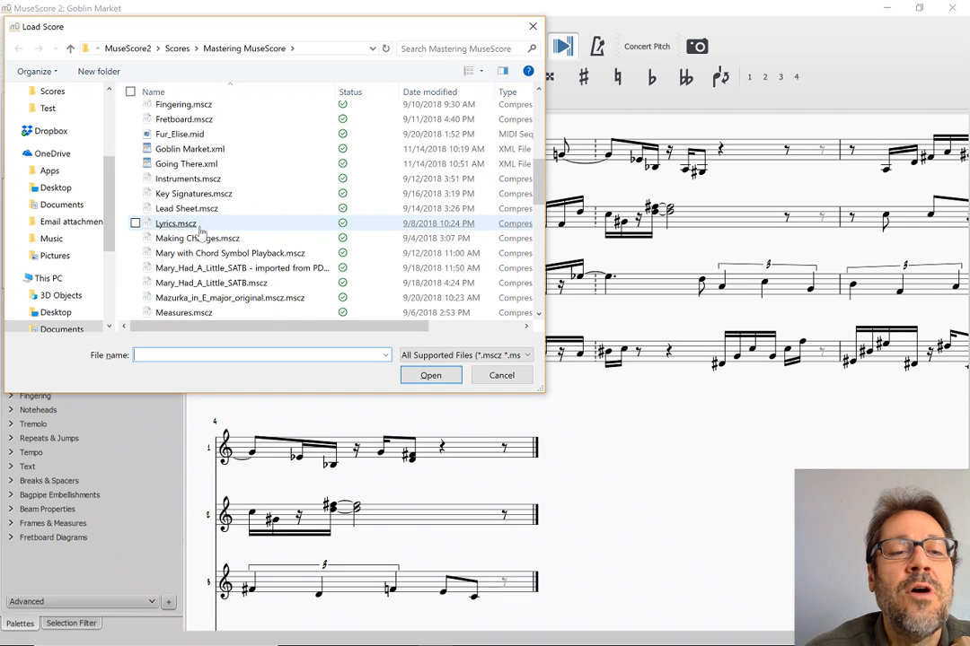
pyautogui.doubleClick(176, 165)
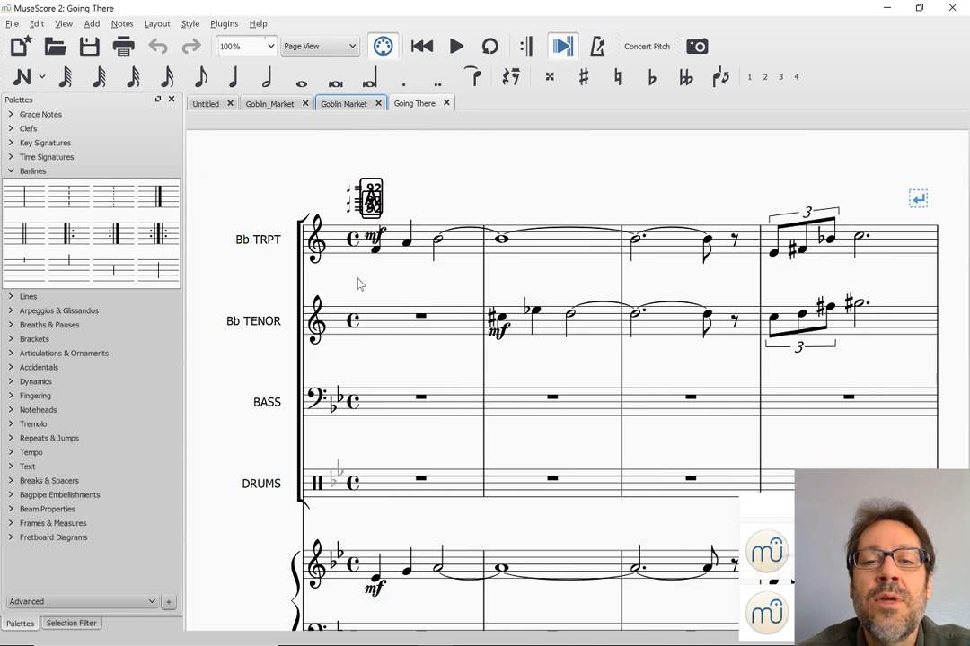
pyautogui.hscroll(-2, 361, 284)
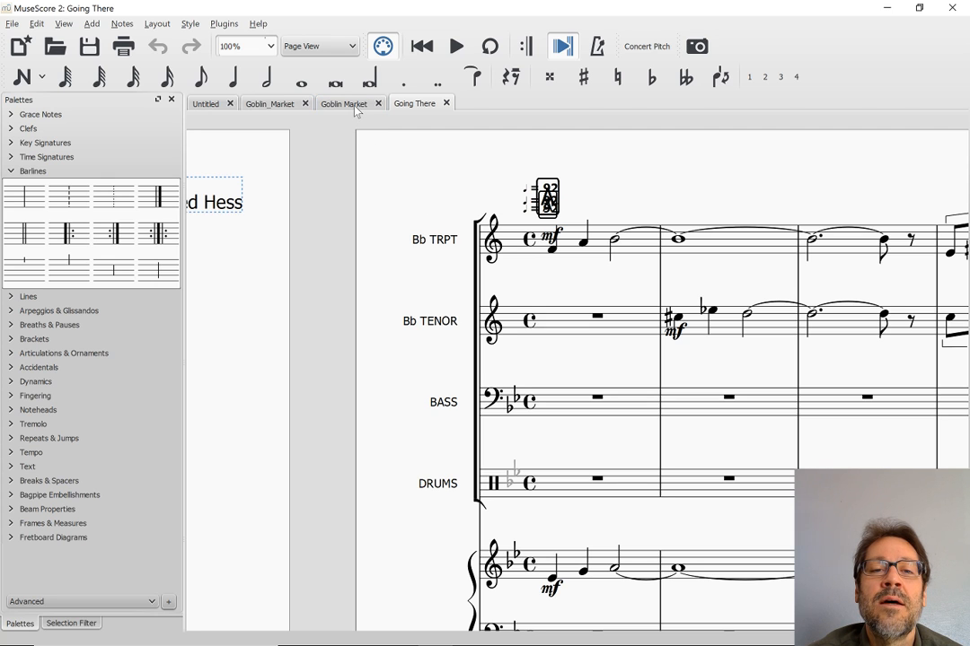
# Step: Switch to Finale NotePad and examine the top of page 2 of the Going There score
pyautogui.hotkey('alt', 'Tab')
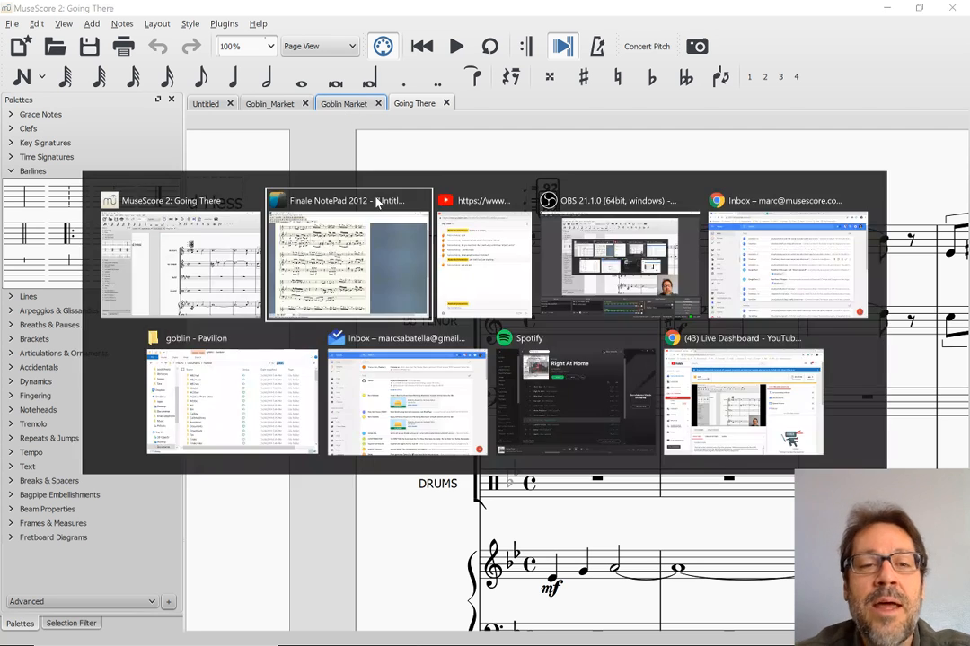
pyautogui.click(378, 203)
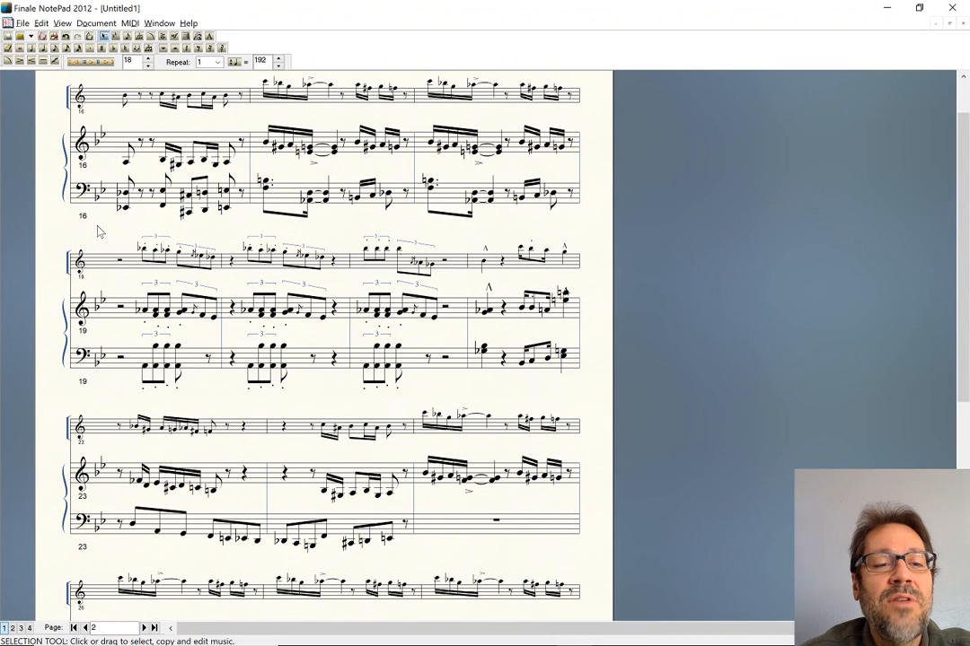
pyautogui.scroll(4, 97, 228)
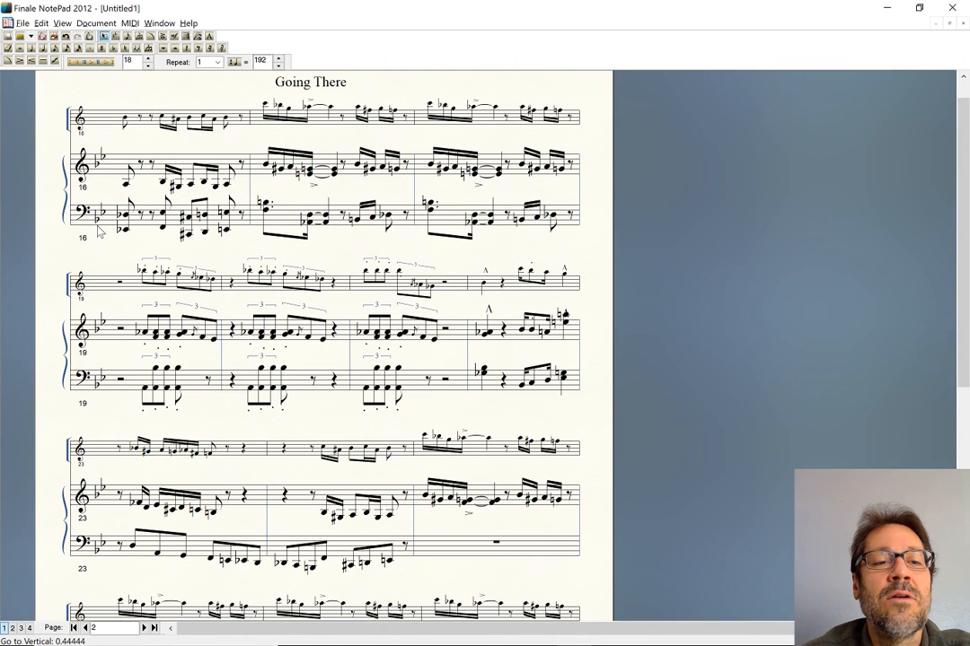
pyautogui.scroll(1, 97, 226)
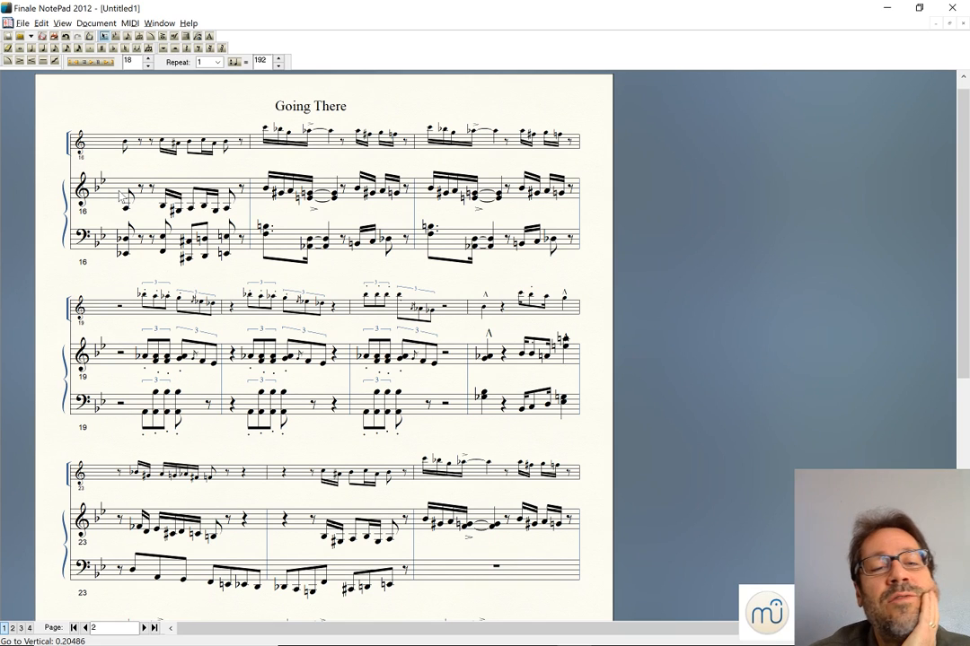
pyautogui.scroll(1, 118, 191)
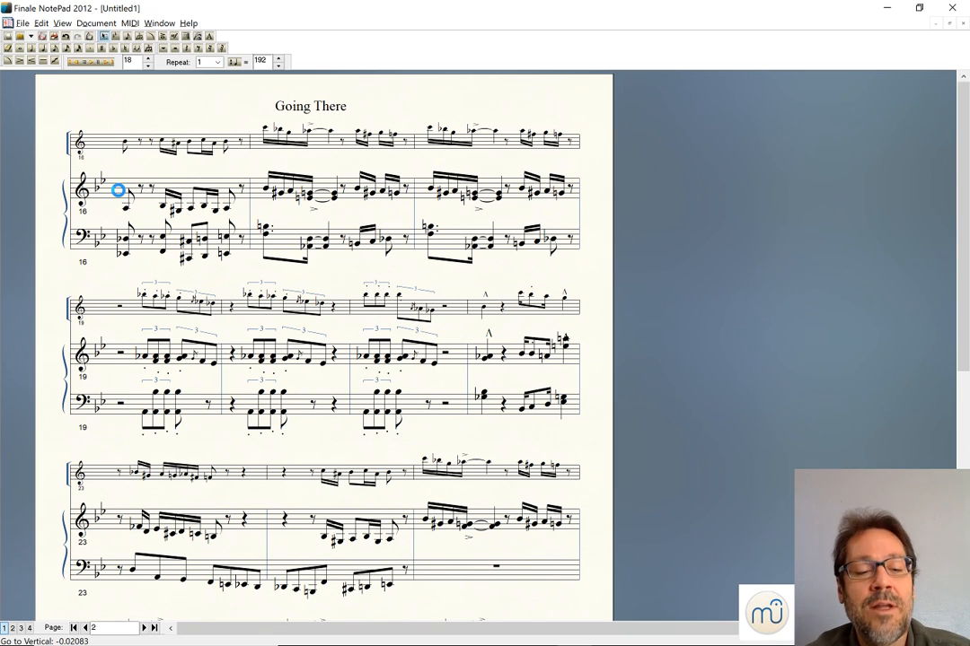
pyautogui.scroll(1, 118, 191)
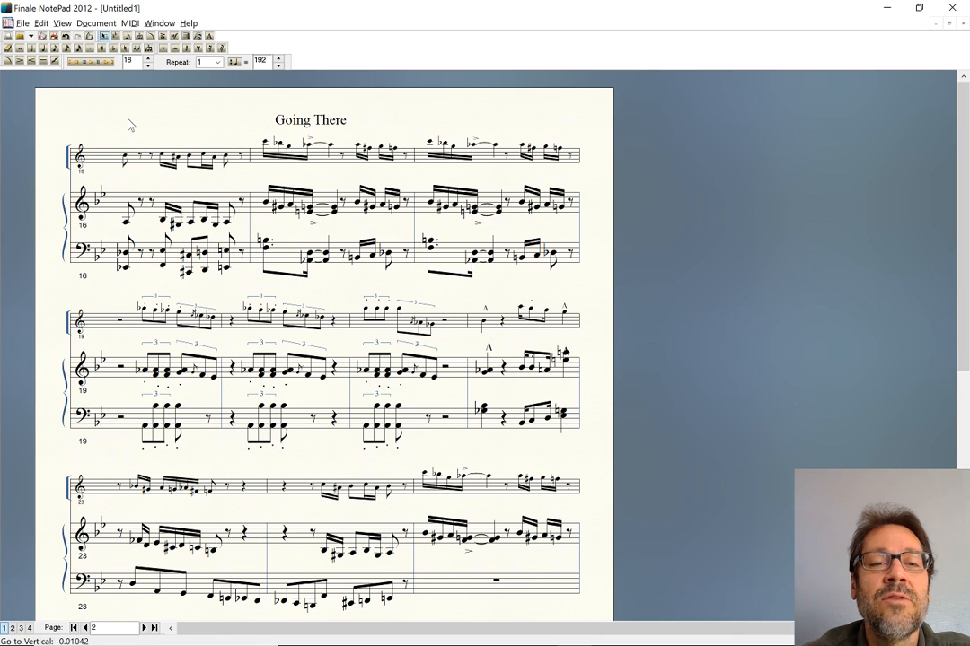
# Step: Switch back to MuseScore and examine the staves and opening measures of the imported Going There score
pyautogui.hotkey('alt', 'Tab')
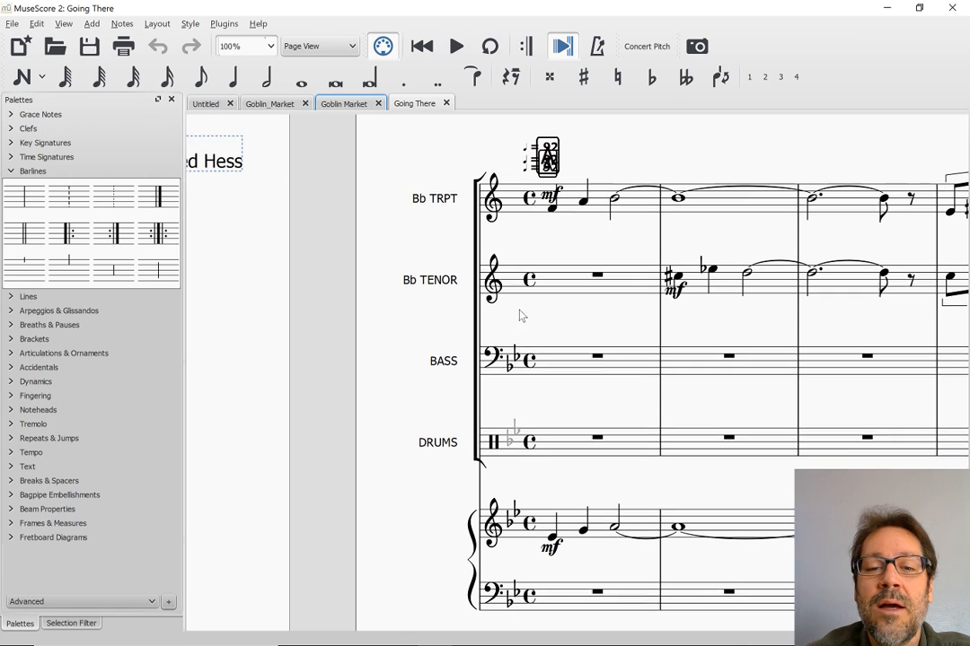
pyautogui.scroll(-1, 519, 315)
pyautogui.hscroll(5, 519, 315)
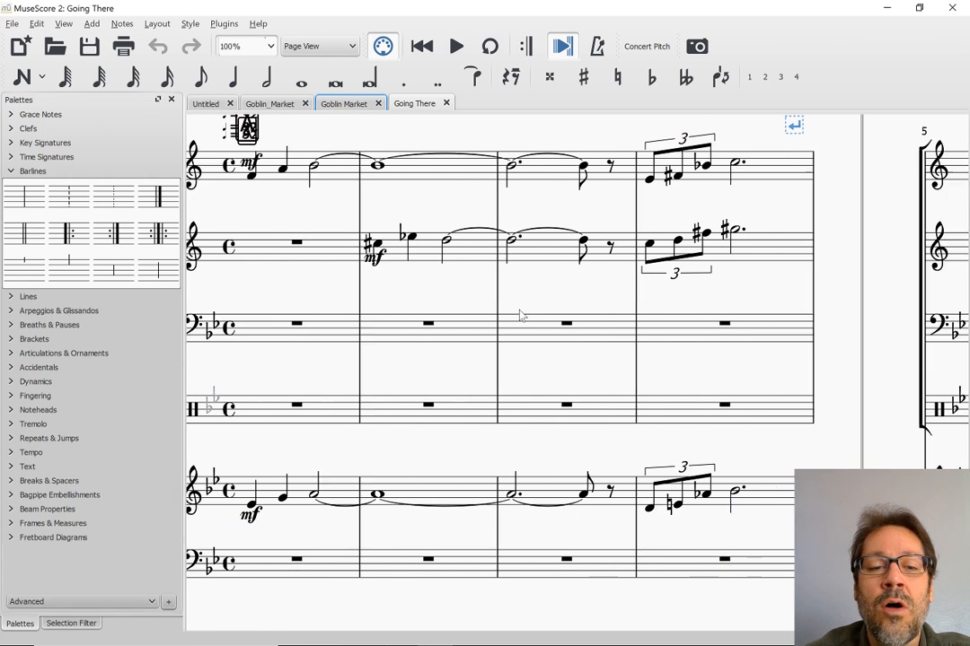
pyautogui.hscroll(3, 519, 315)
pyautogui.hscroll(-7, 519, 315)
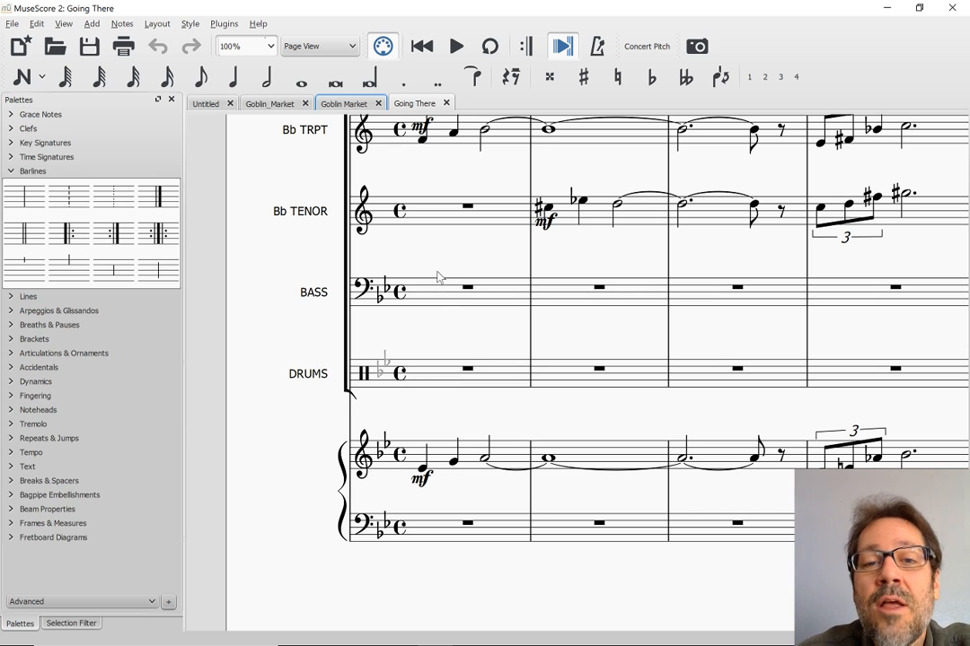
# Step: Hide the Bb TENOR, BASS and DRUMS instruments in the Going There score
pyautogui.scroll(2, 437, 277)
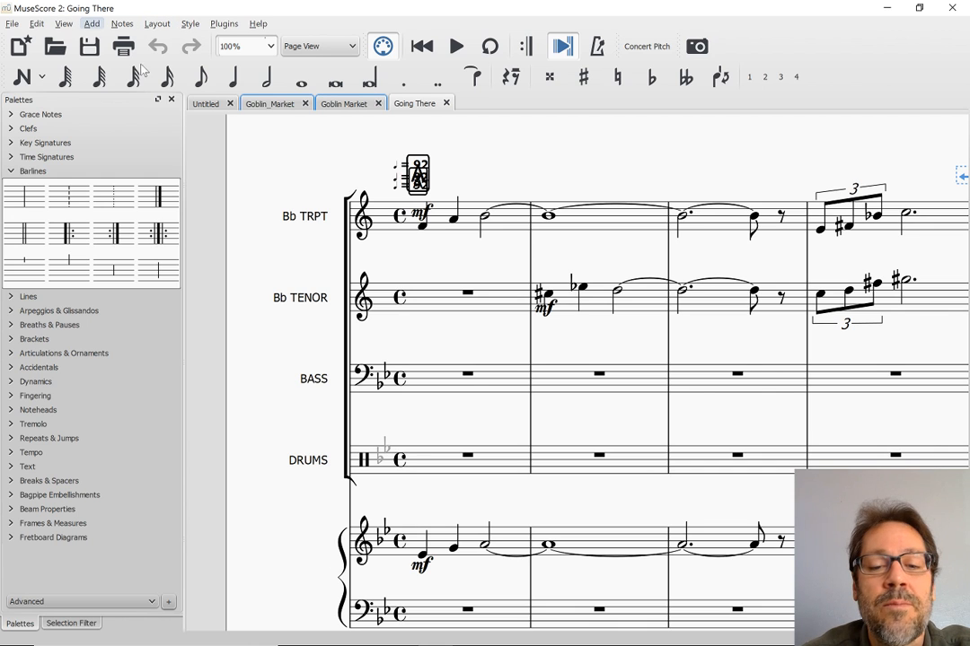
pyautogui.click(40, 25)
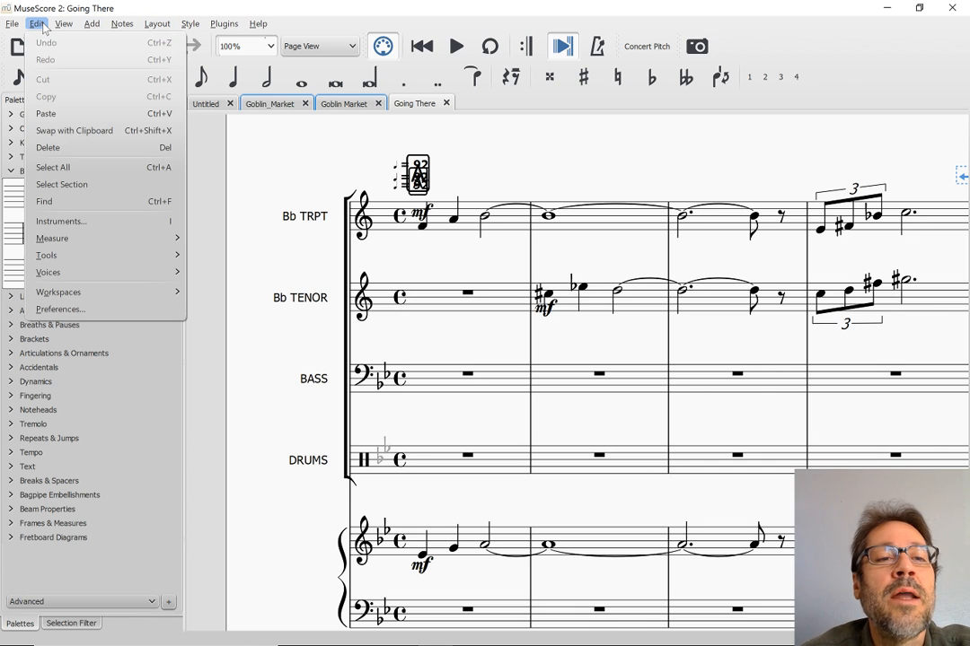
pyautogui.click(47, 225)
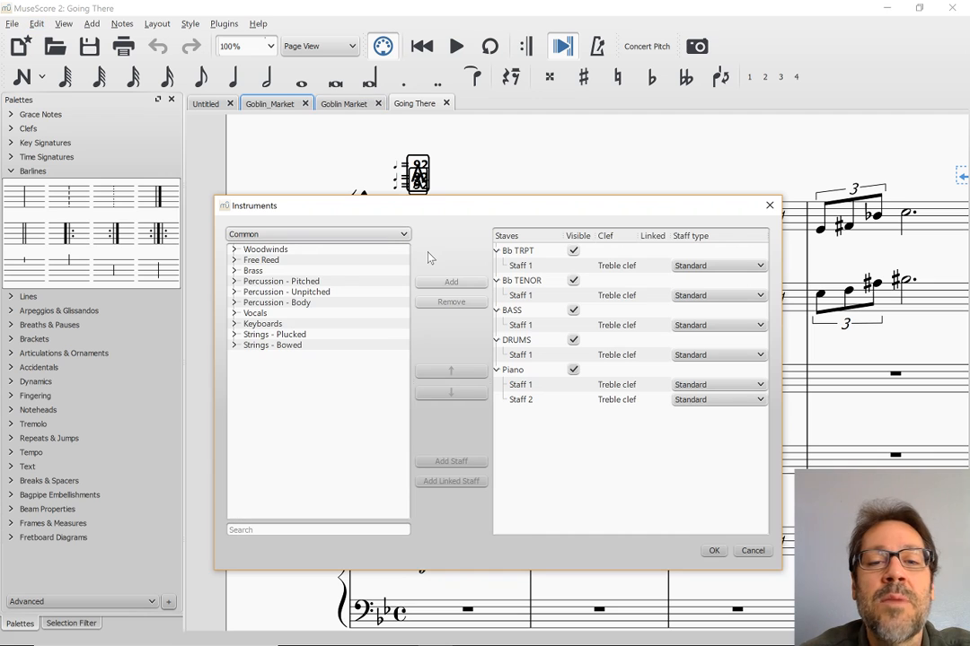
pyautogui.click(573, 280)
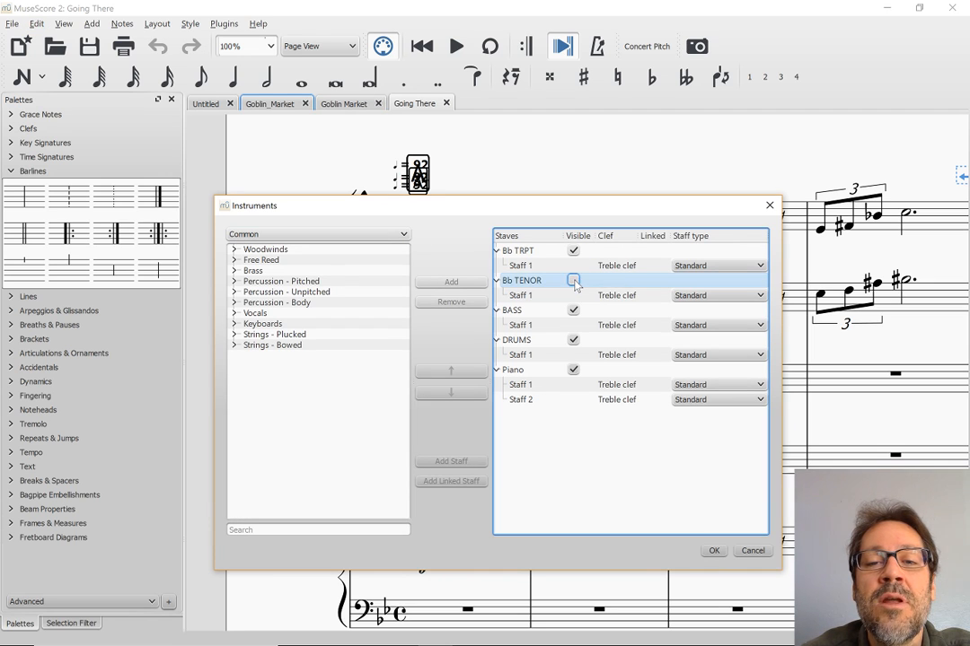
pyautogui.click(574, 311)
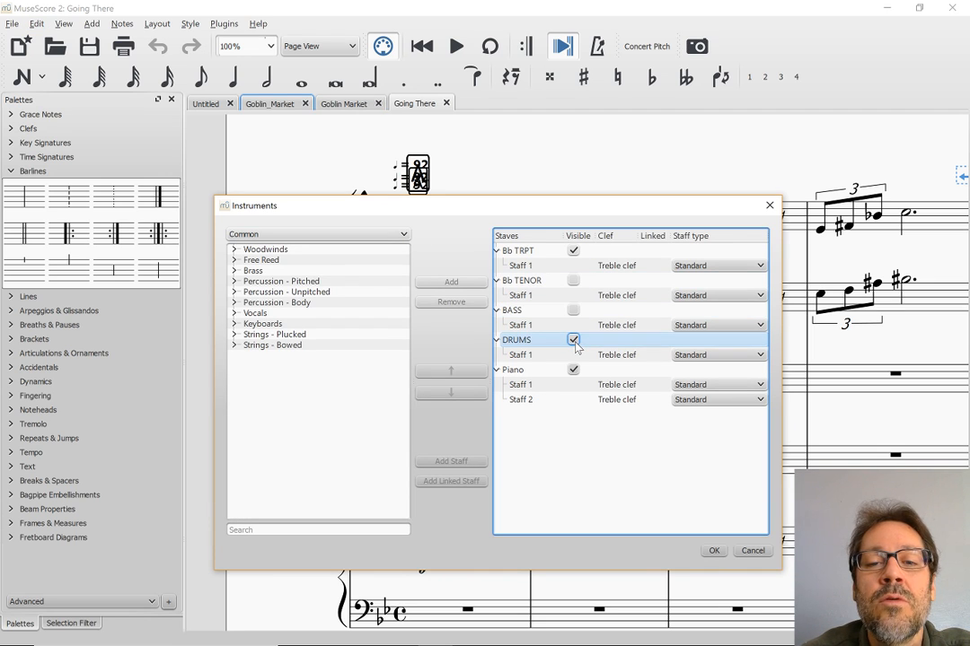
pyautogui.click(715, 551)
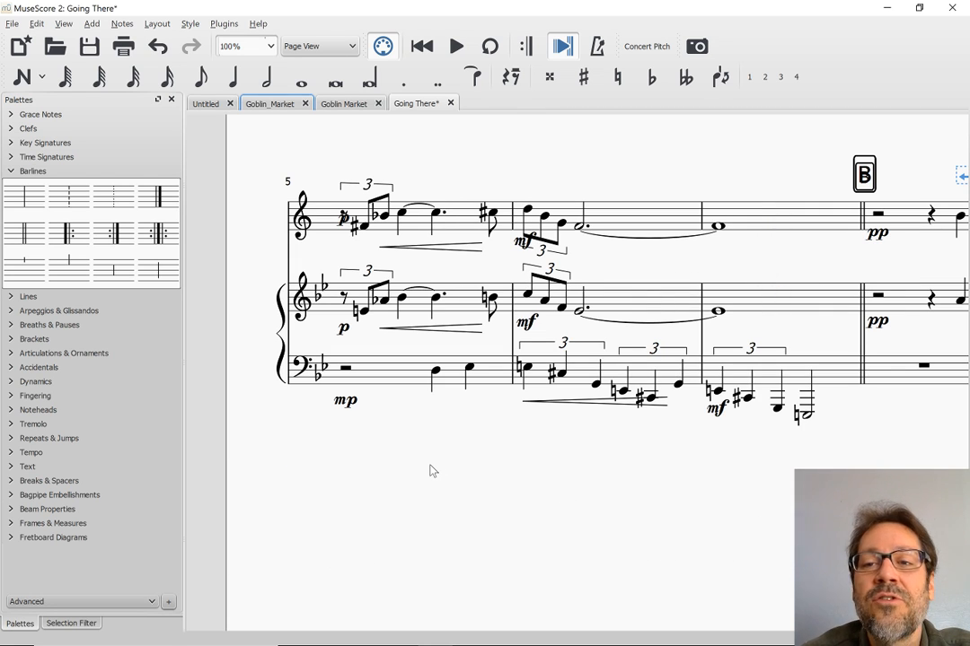
# Step: Examine the first page of Going There with only the trumpet and piano staves, including the space below the system
pyautogui.hscroll(-10, 430, 470)
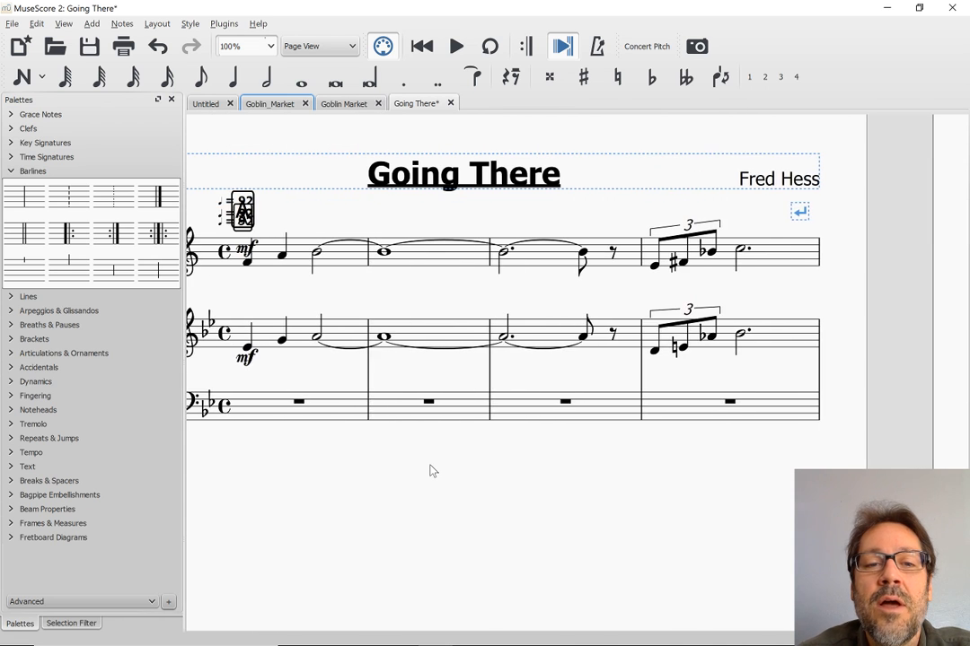
pyautogui.hscroll(-2, 430, 470)
pyautogui.scroll(-5, 430, 470)
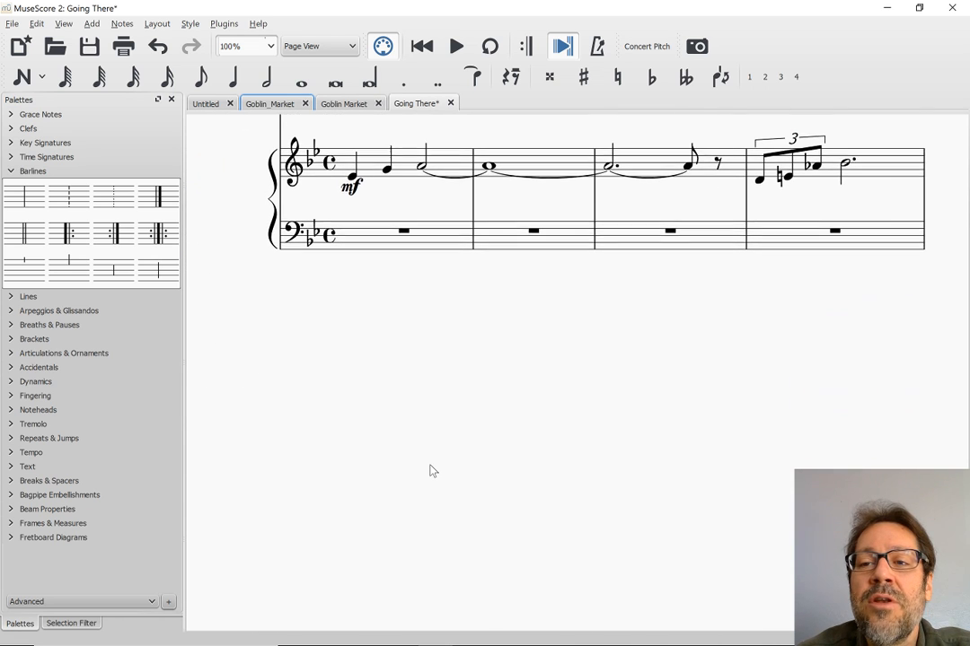
pyautogui.scroll(-5, 430, 470)
pyautogui.scroll(5, 430, 470)
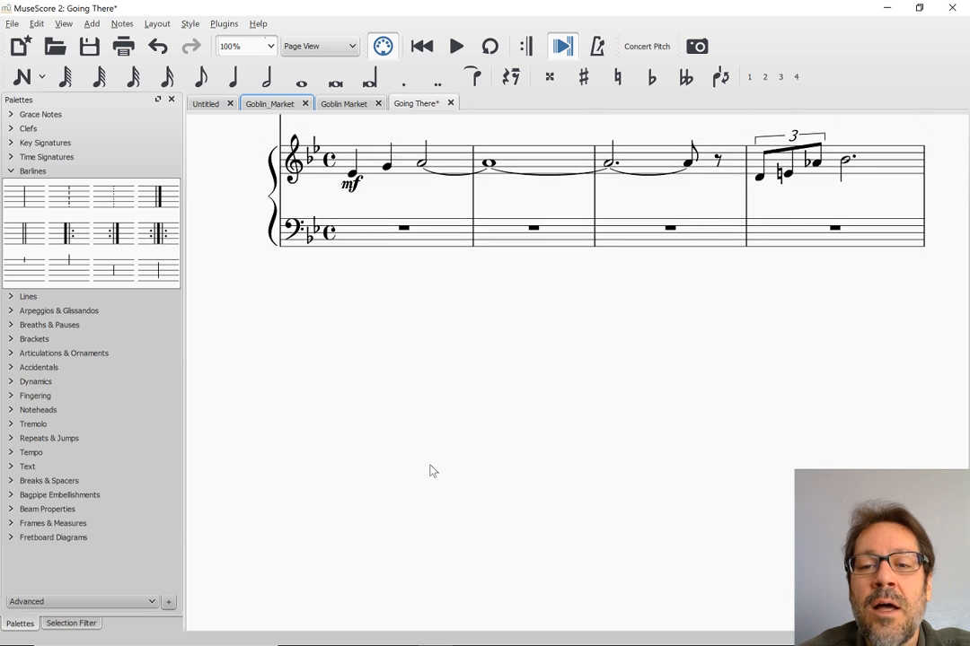
pyautogui.scroll(2, 431, 471)
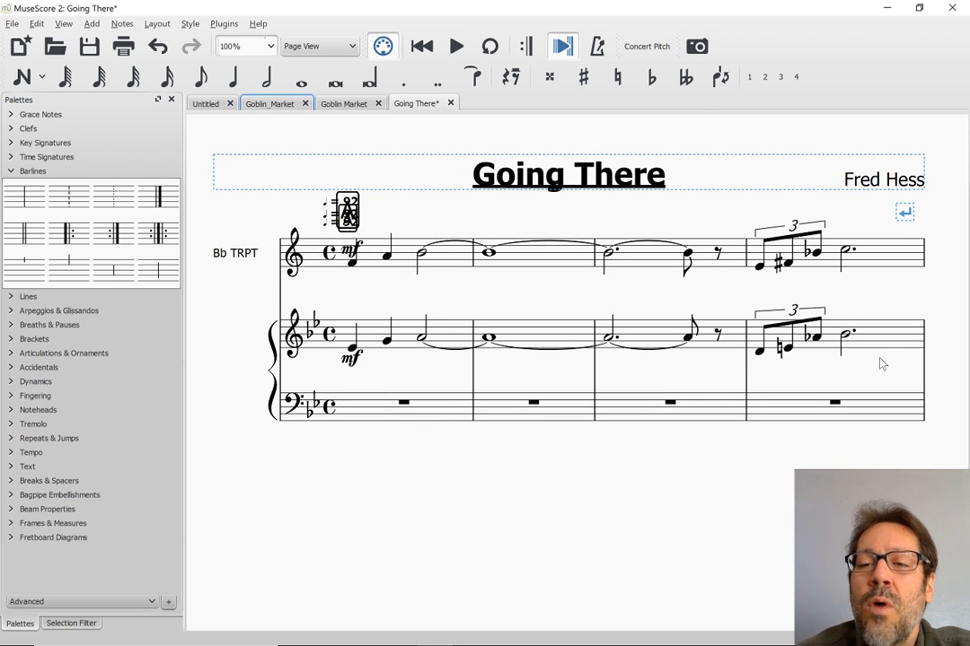
pyautogui.scroll(-8, 879, 368)
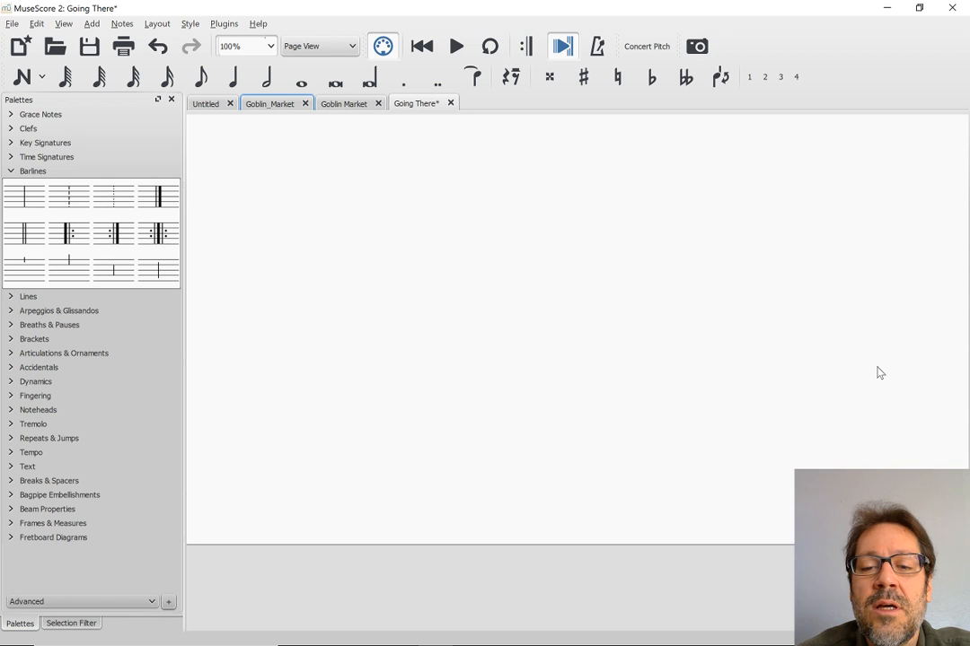
pyautogui.scroll(8, 879, 372)
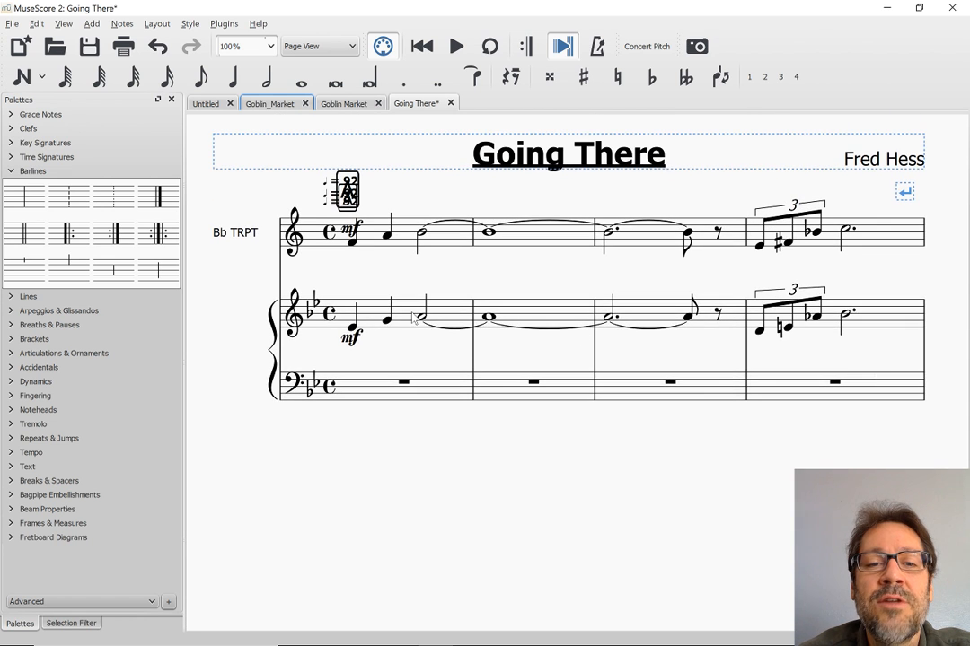
pyautogui.scroll(-6, 411, 318)
pyautogui.scroll(4, 413, 317)
pyautogui.scroll(4, 413, 318)
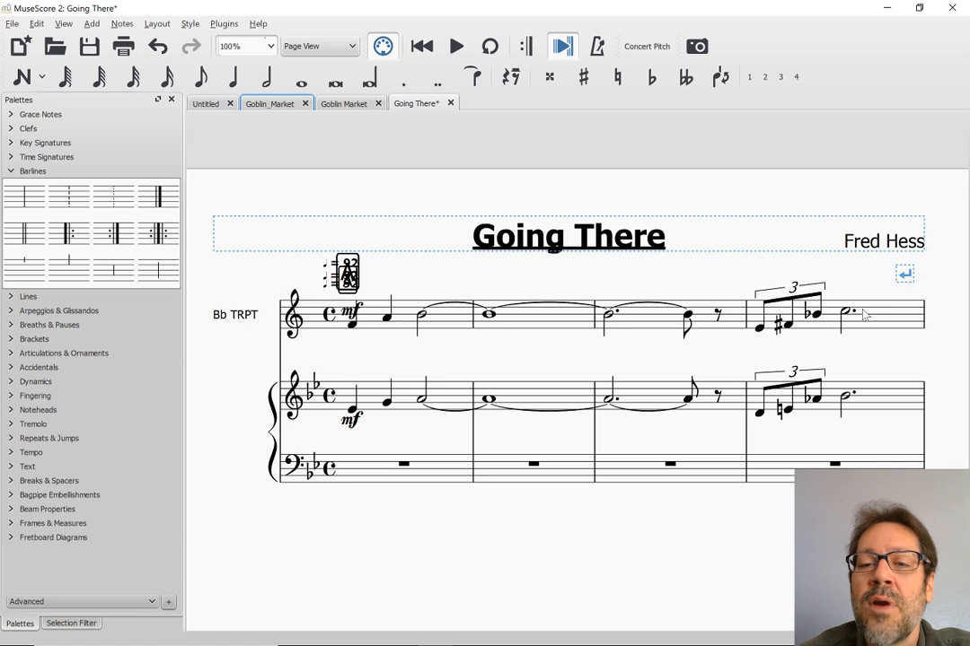
# Step: Examine the second page of Going There from measure 5 and its spacing, and return to the title page
pyautogui.scroll(-10, 864, 315)
pyautogui.hscroll(10, 863, 314)
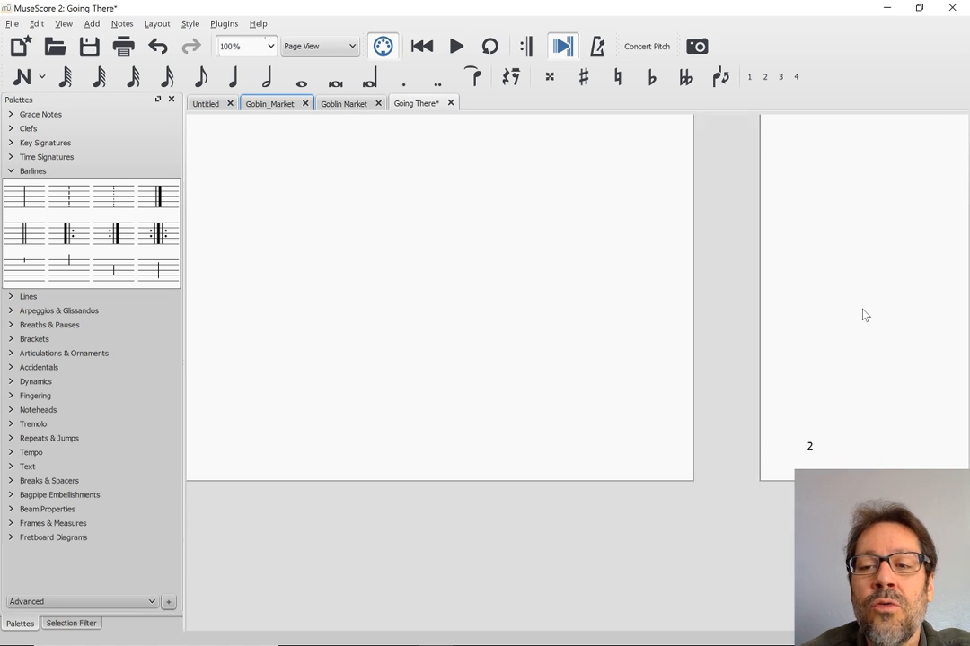
pyautogui.scroll(1, 863, 314)
pyautogui.scroll(5, 863, 314)
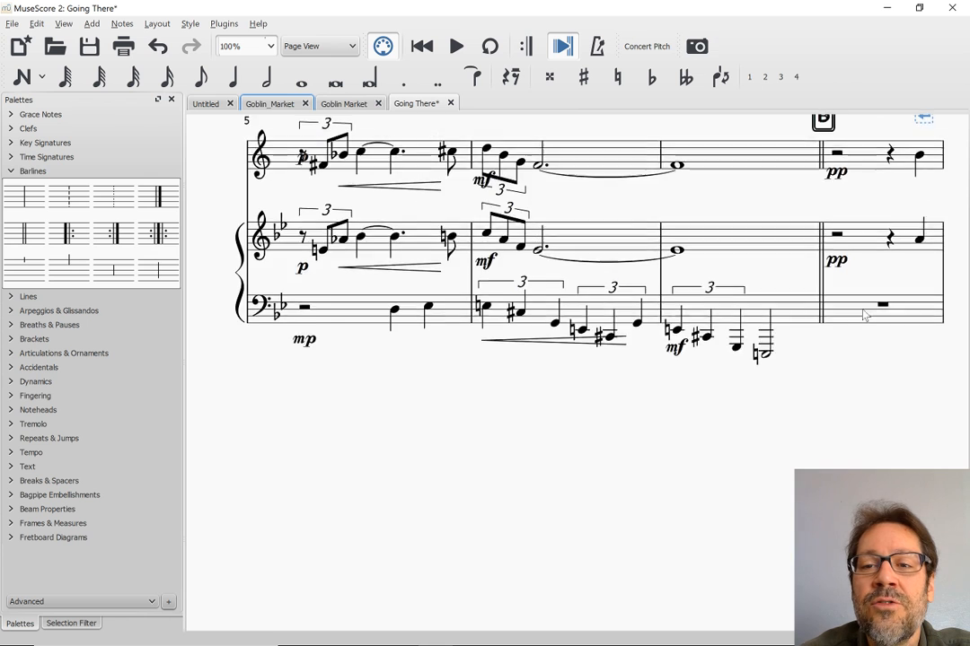
pyautogui.hscroll(2, 864, 314)
pyautogui.scroll(-8, 864, 315)
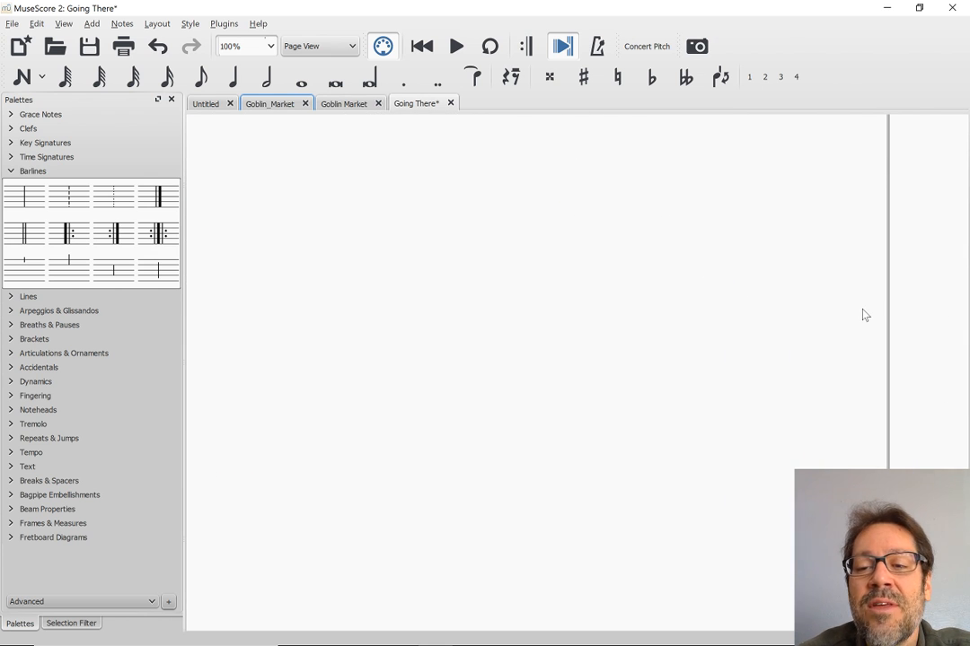
pyautogui.scroll(6, 864, 315)
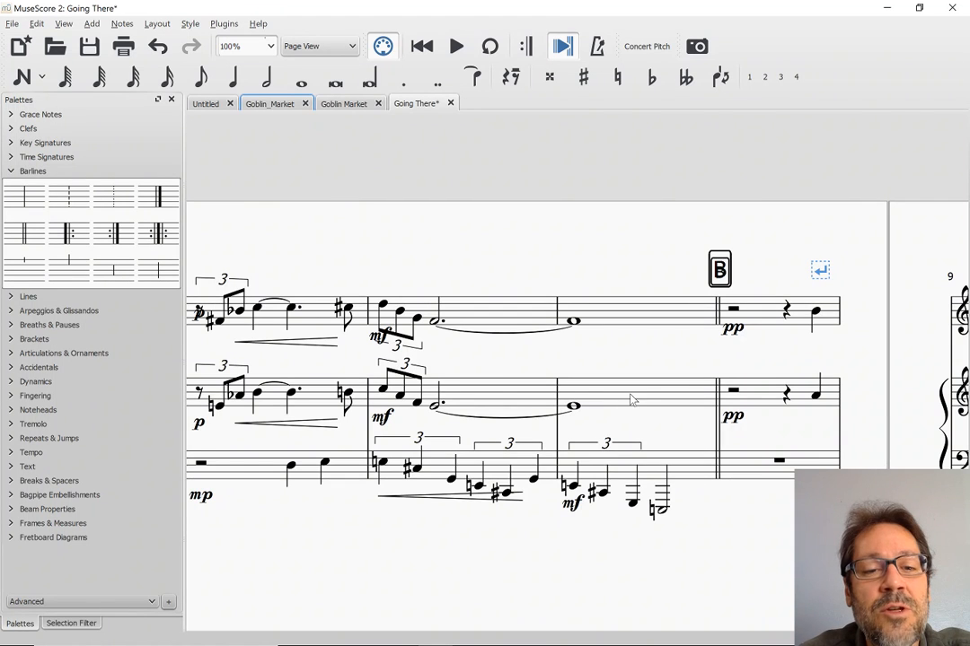
pyautogui.hscroll(-6, 628, 401)
pyautogui.hscroll(-6, 631, 399)
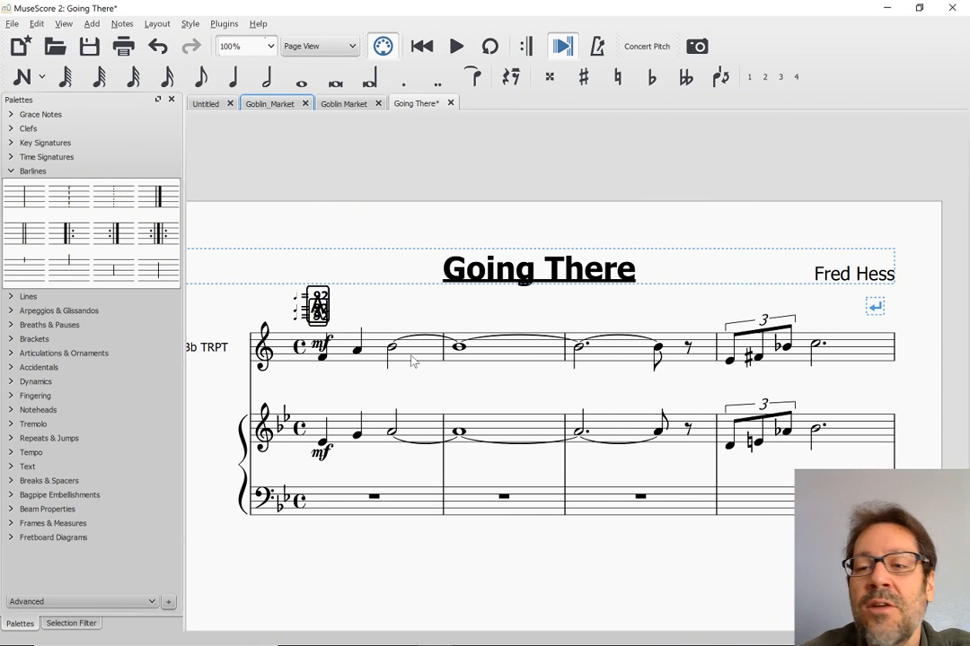
pyautogui.scroll(-5, 412, 361)
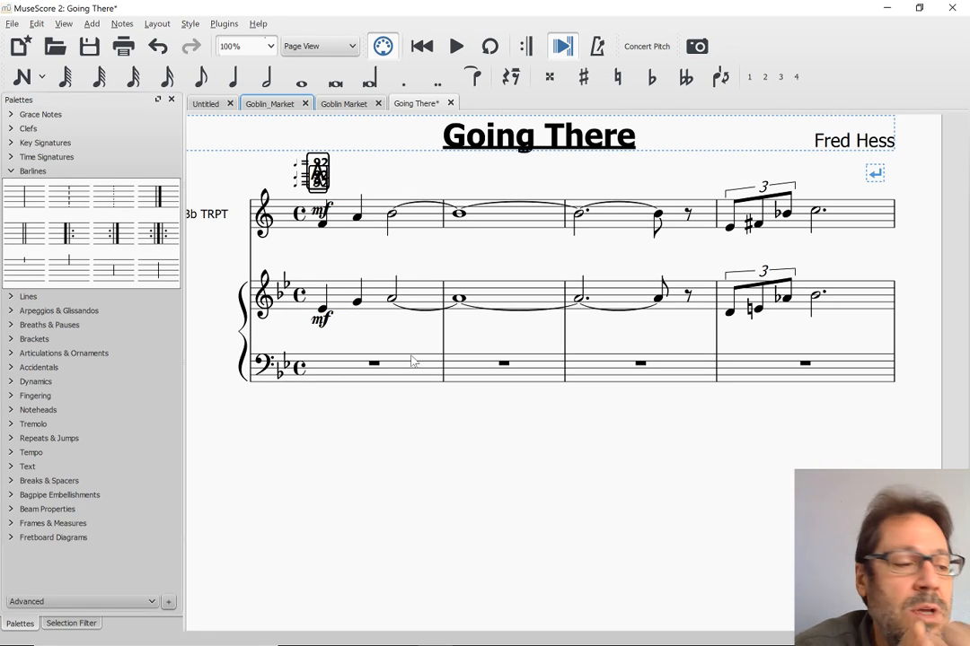
# Step: Check the other open windows and return to the Going There score in MuseScore
pyautogui.hotkey('alt', 'Tab')
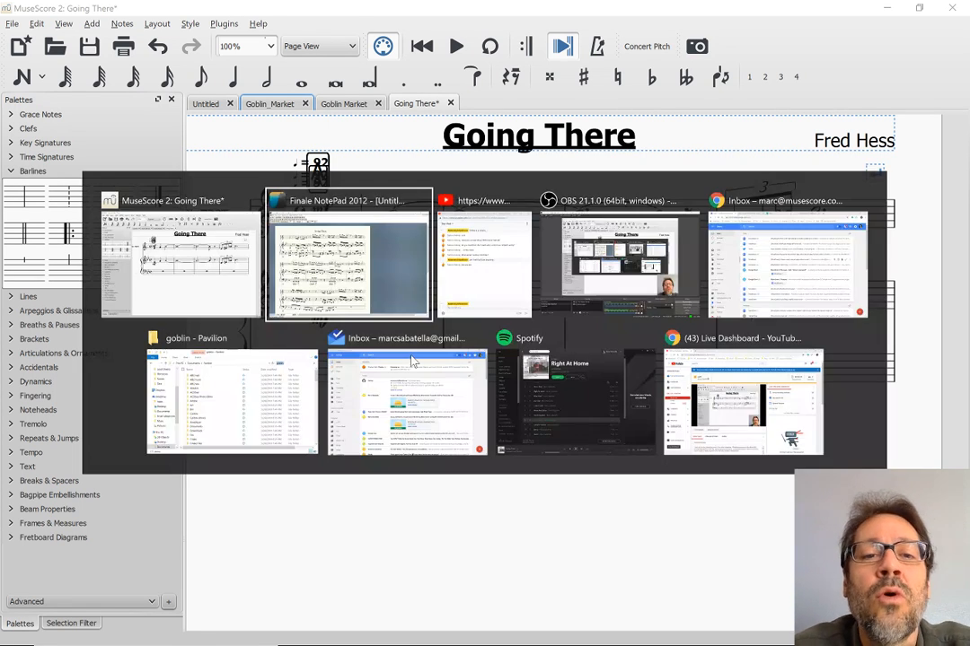
pyautogui.hotkey('alt', 'Tab')
pyautogui.hotkey('alt', 'Tab')
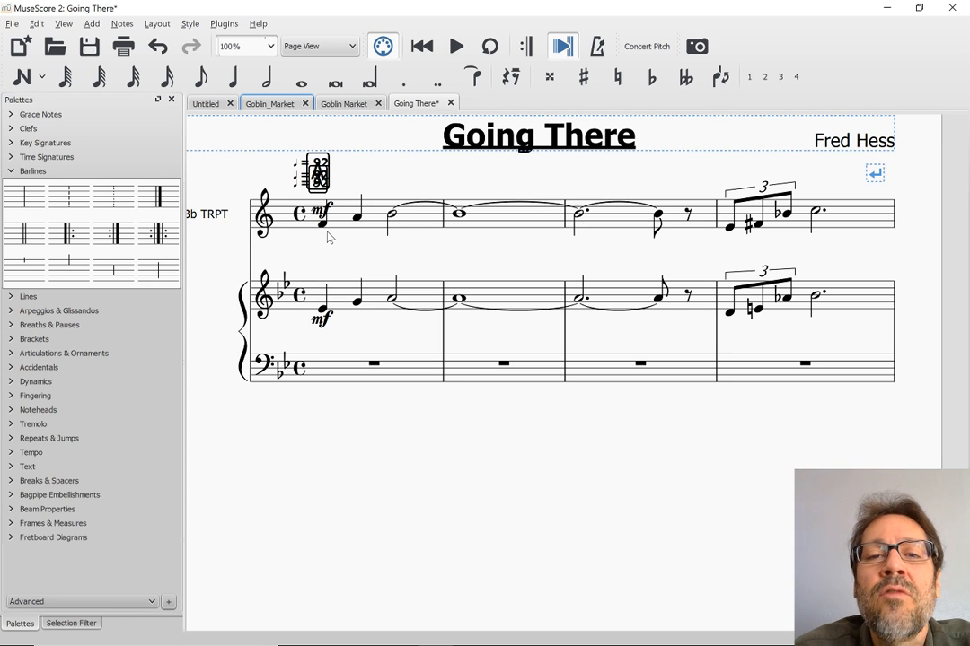
# Step: Select the mf dynamic at the start of the Bb TRPT staff and show its properties in the Inspector
pyautogui.scroll(2, 216, 253)
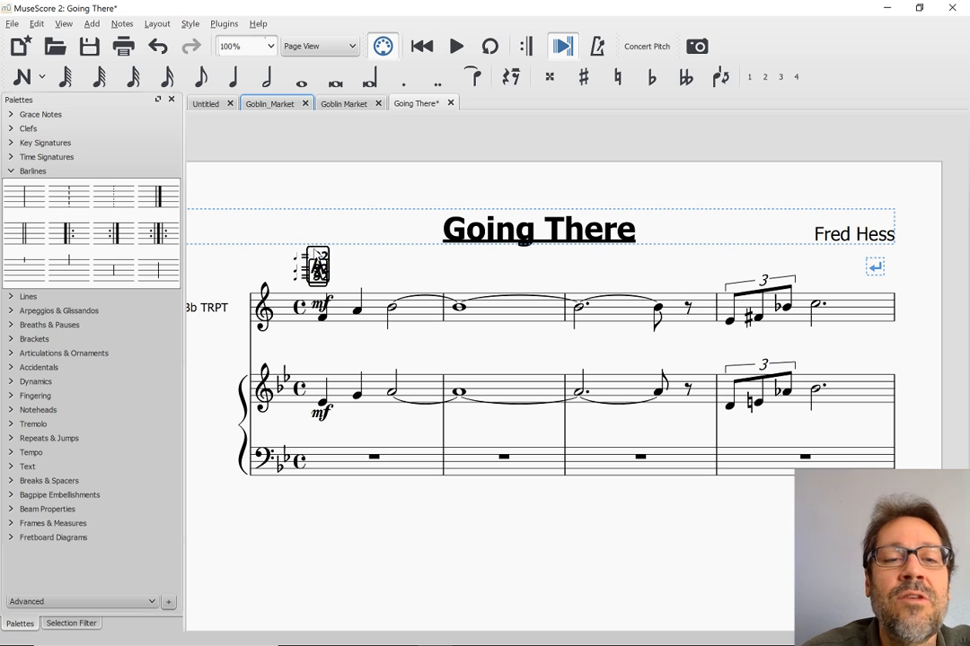
pyautogui.click(319, 307)
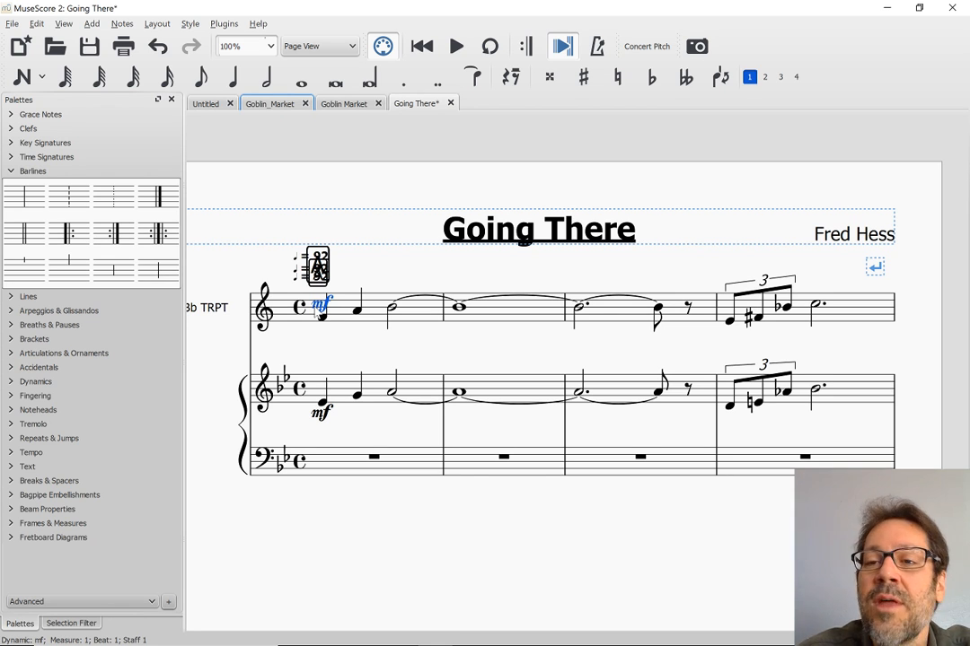
pyautogui.press('F8')
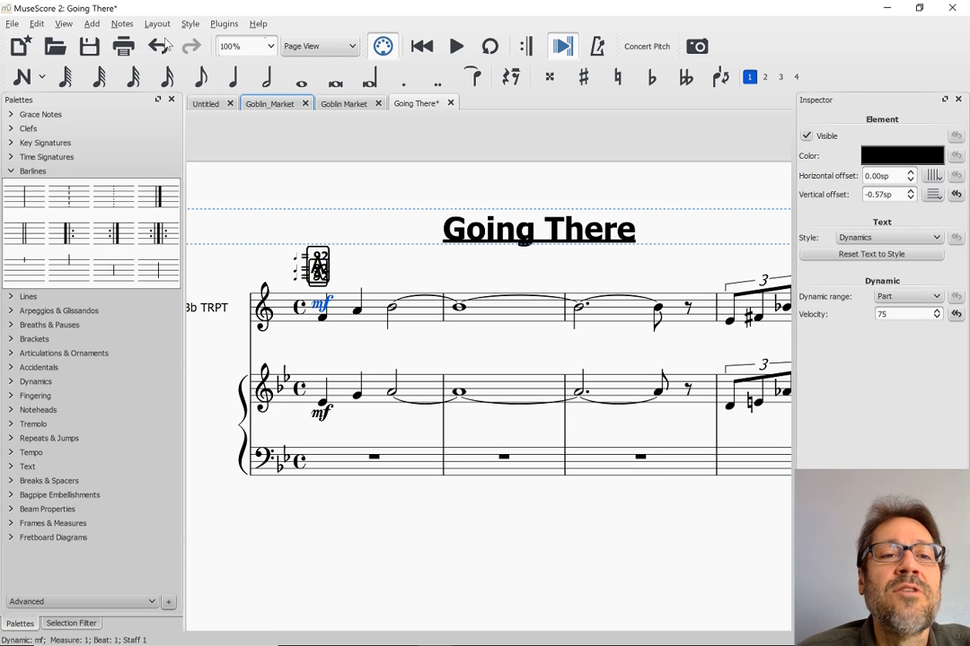
# Step: Turn off the MusicXML import preferences Import layout and Import system and page breaks
pyautogui.click(35, 24)
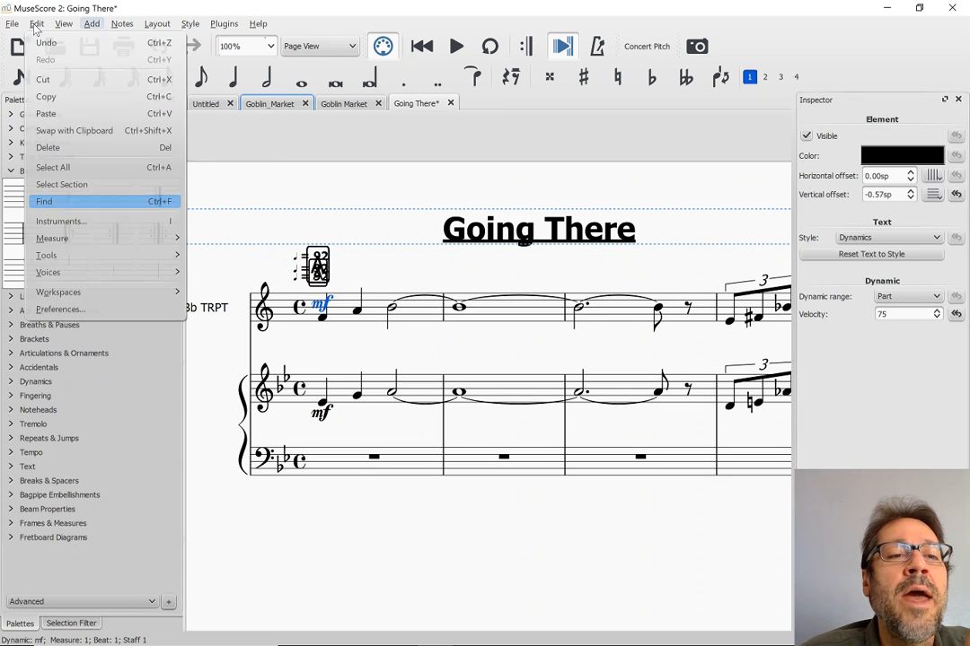
pyautogui.click(65, 310)
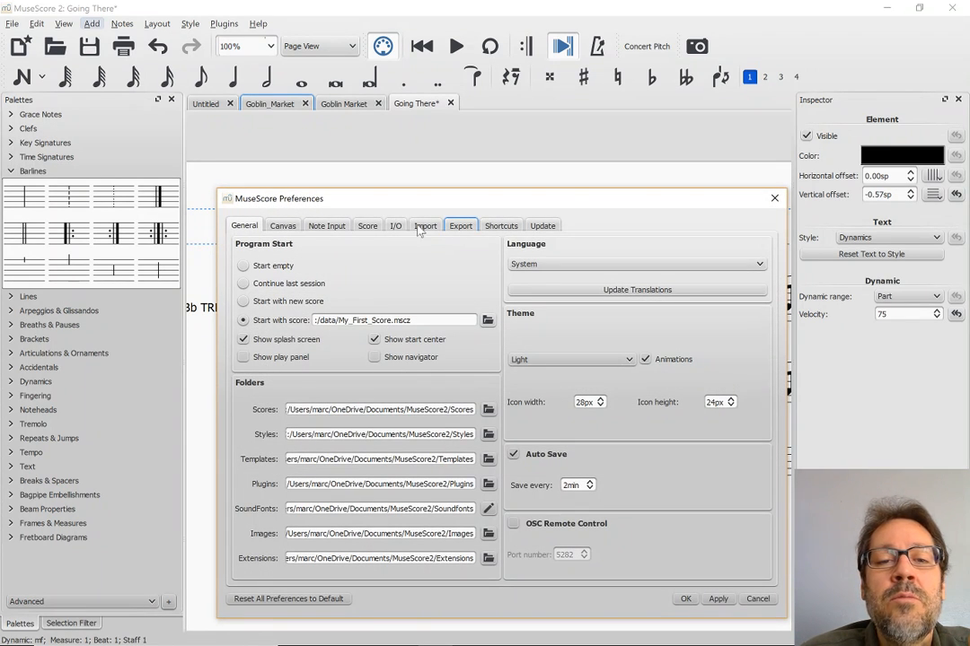
pyautogui.click(424, 226)
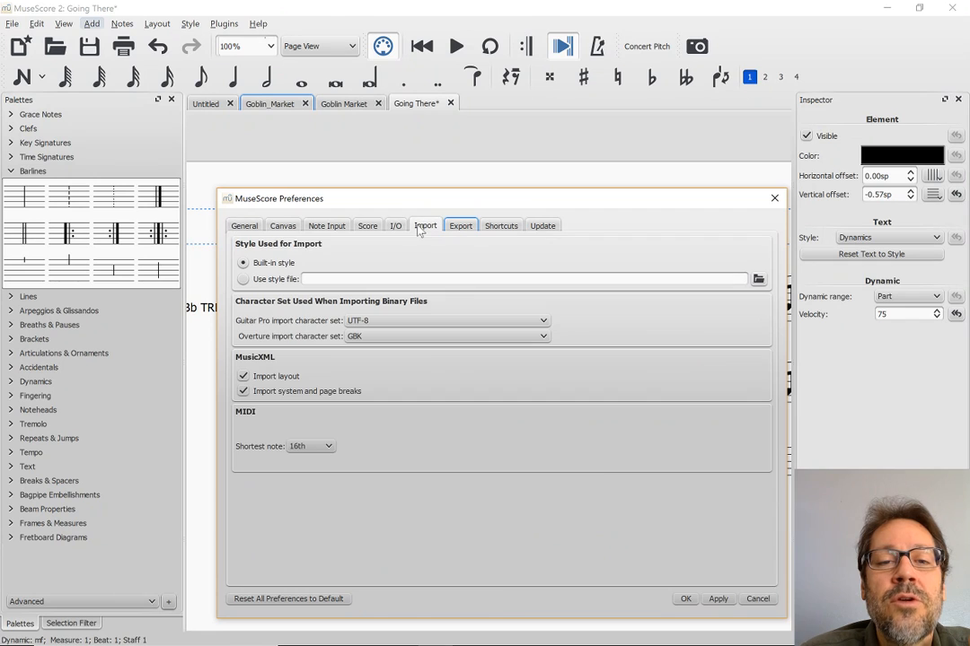
pyautogui.click(244, 377)
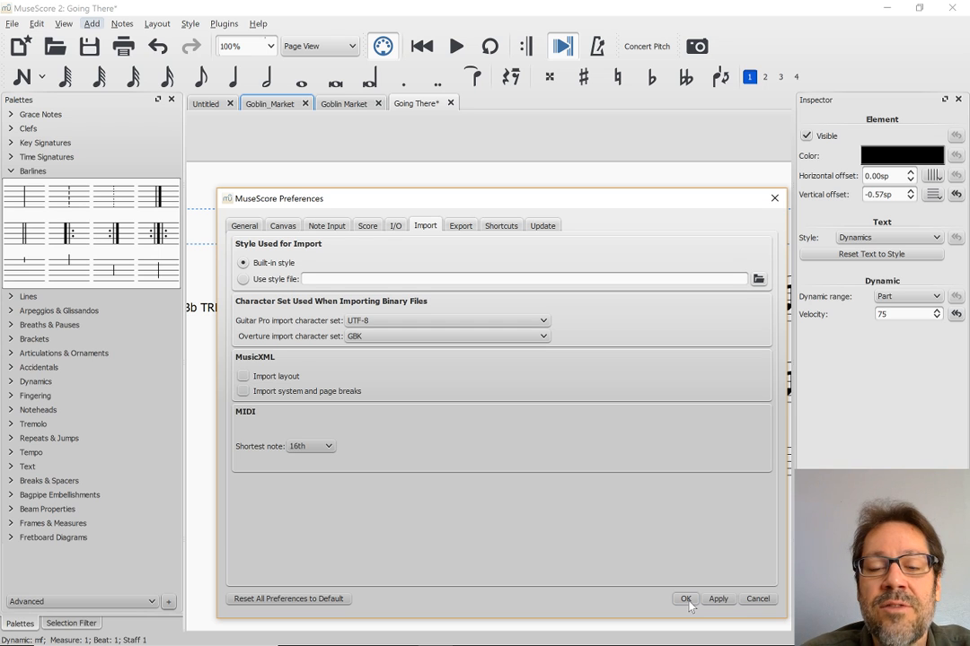
pyautogui.click(686, 600)
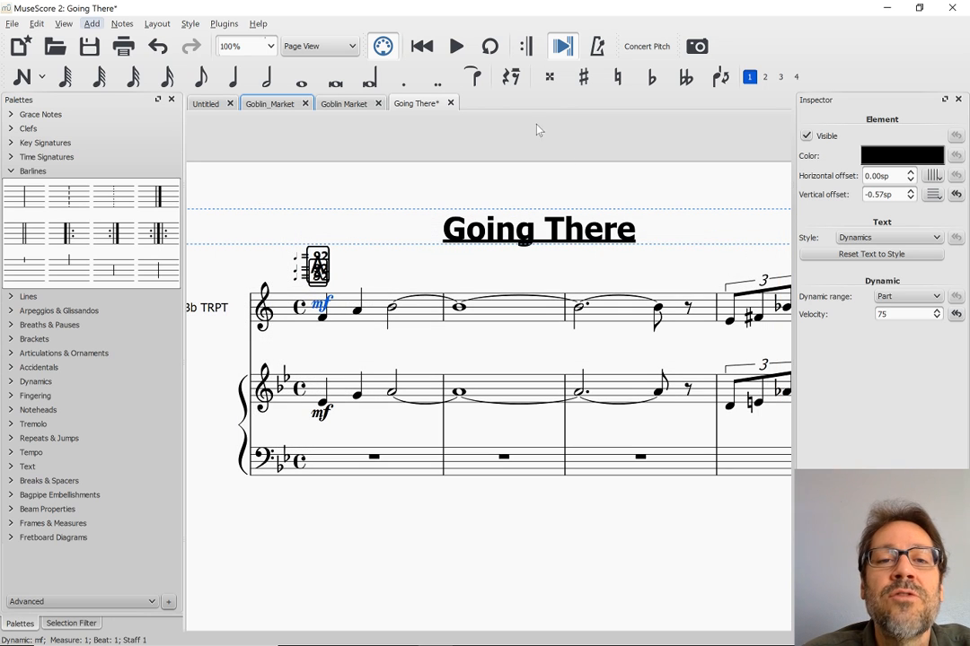
# Step: Close the Going There score without saving and reopen it from Going There.xml
pyautogui.click(451, 104)
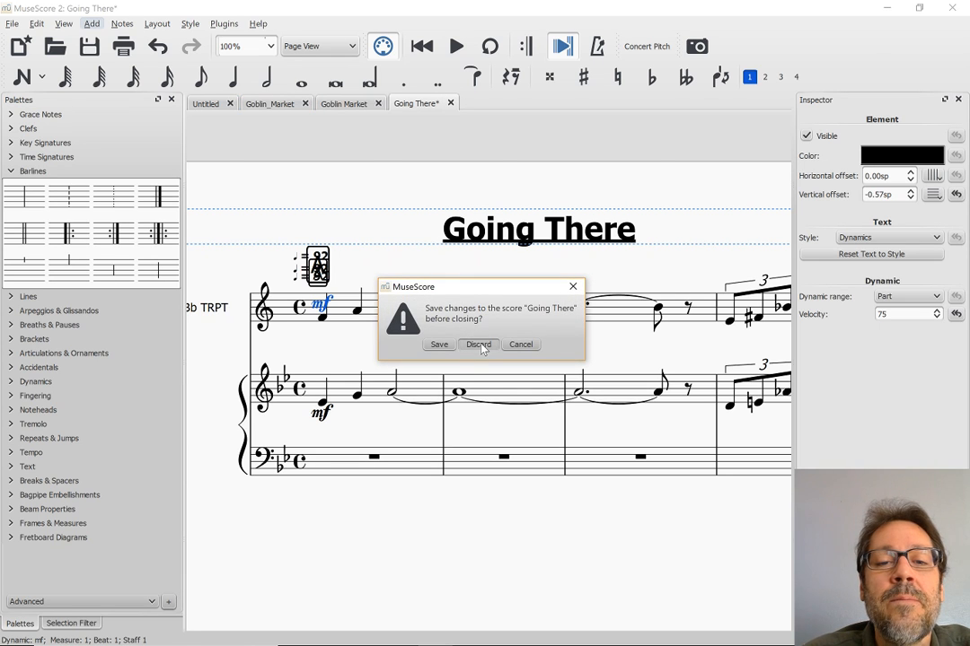
pyautogui.click(479, 344)
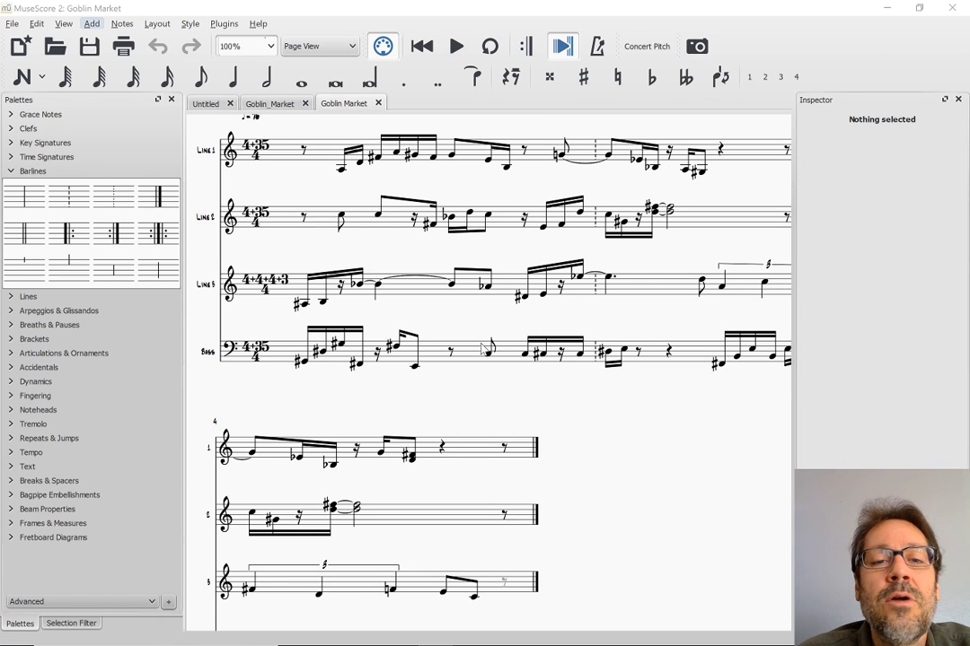
pyautogui.hotkey('ctrl', 'o')
pyautogui.scroll(-3, 195, 255)
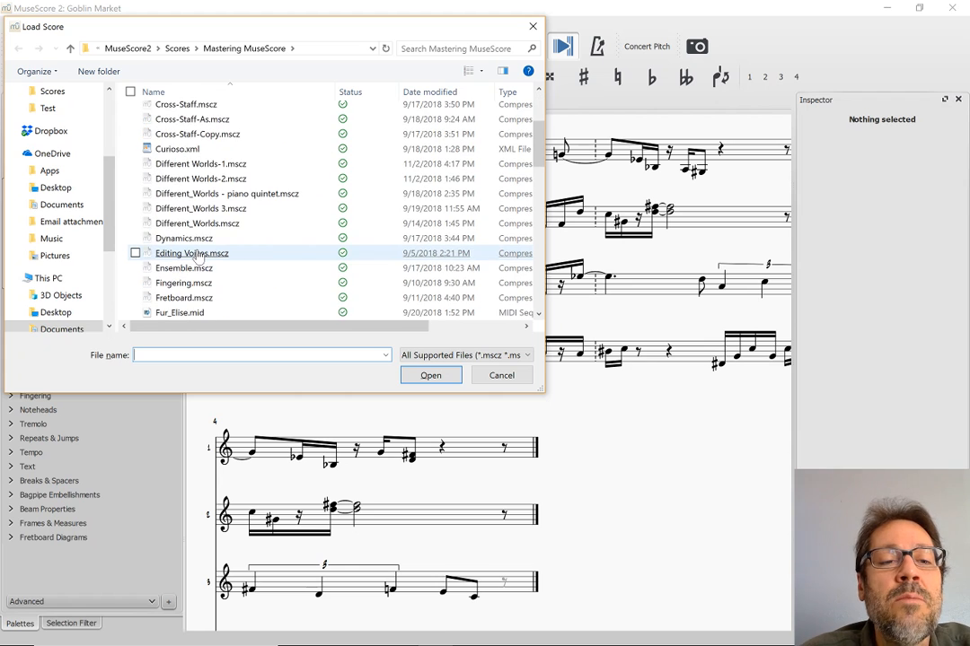
pyautogui.scroll(-2, 195, 255)
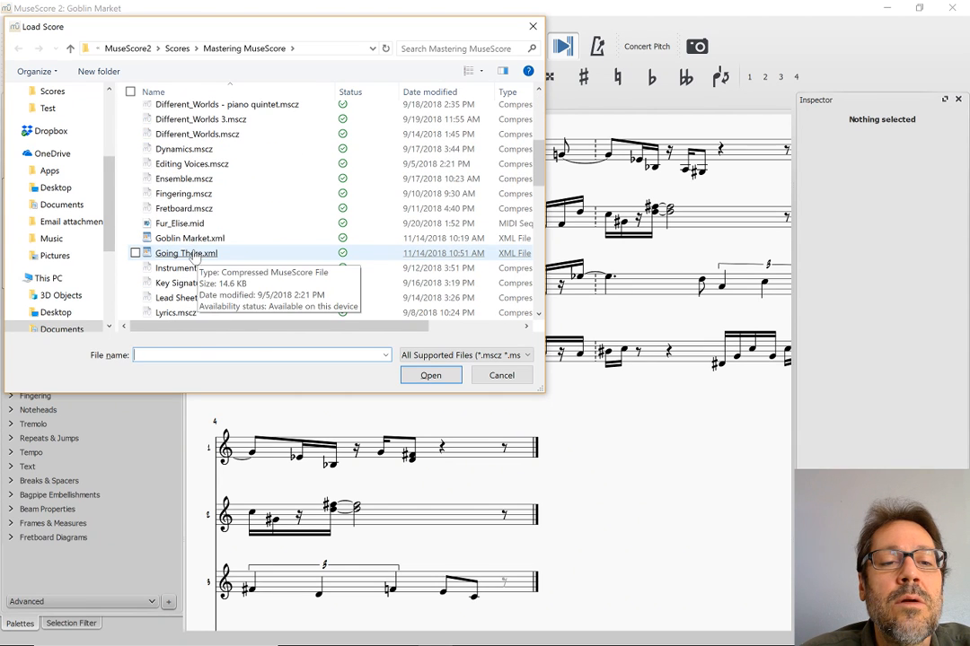
pyautogui.doubleClick(195, 253)
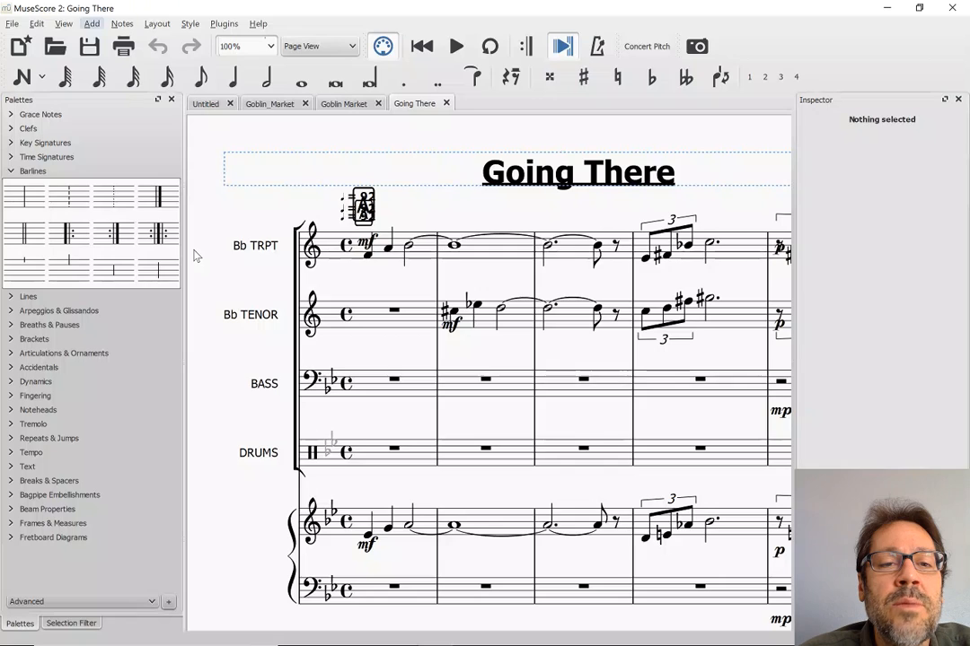
# Step: Remove the Bb TENOR, BASS and DRUMS instruments from the Going There score
pyautogui.scroll(-1, 390, 288)
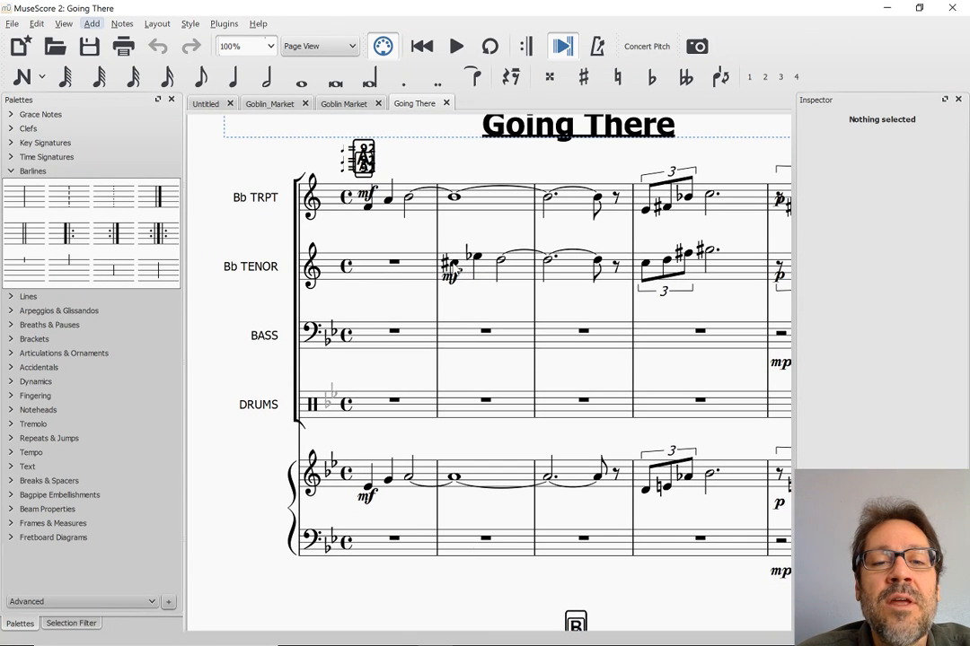
pyautogui.press('i')
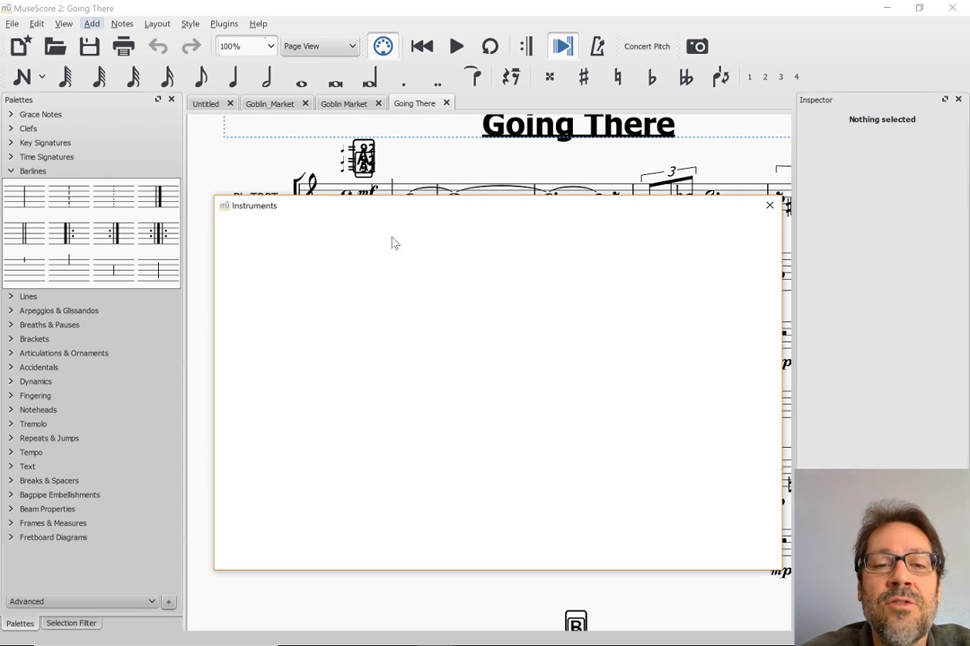
pyautogui.click(558, 282)
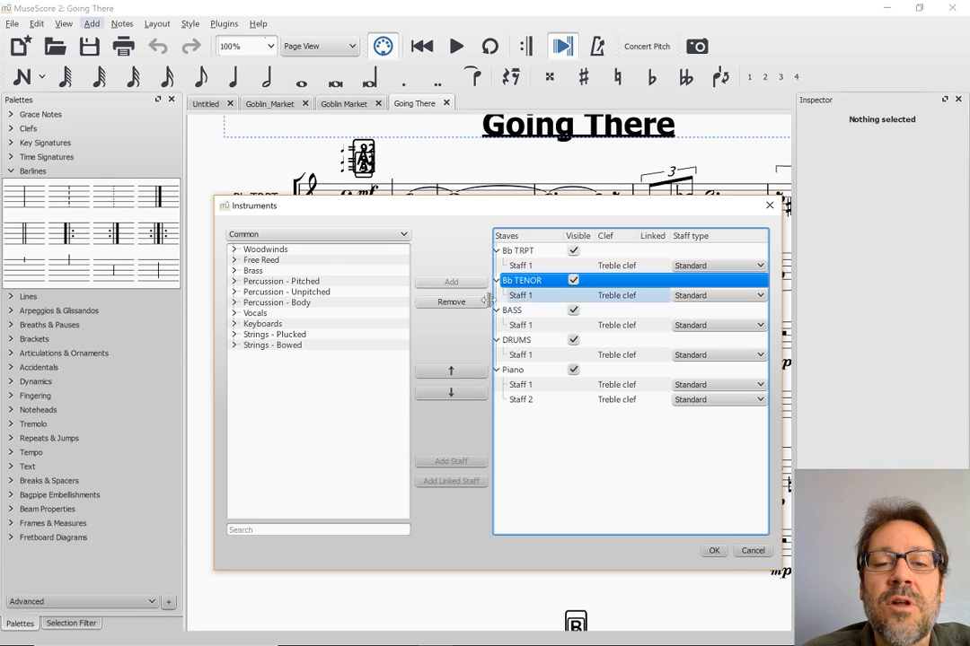
pyautogui.click(452, 302)
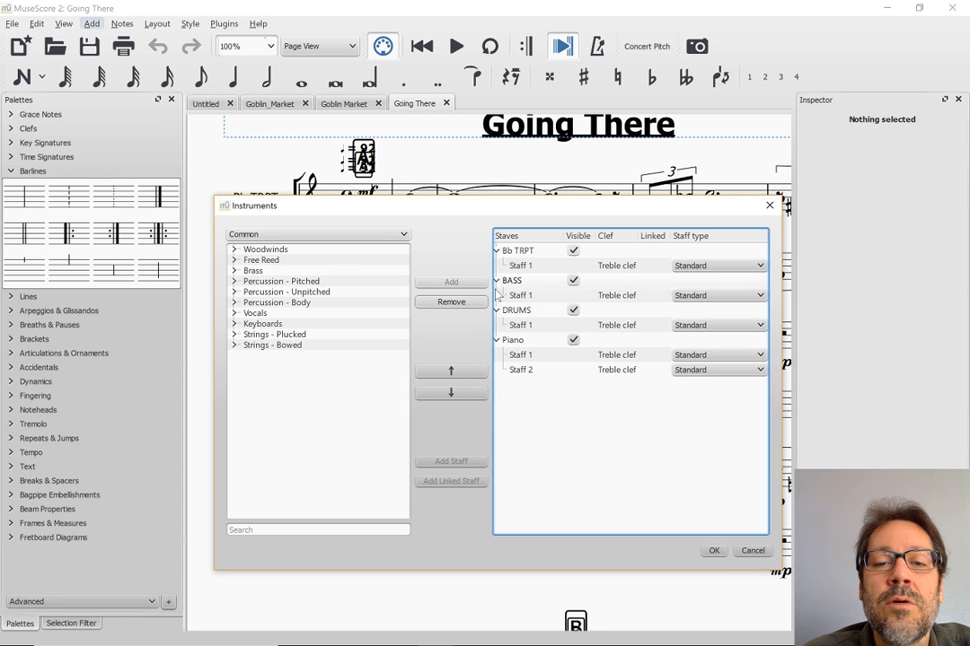
pyautogui.click(525, 281)
pyautogui.click(452, 303)
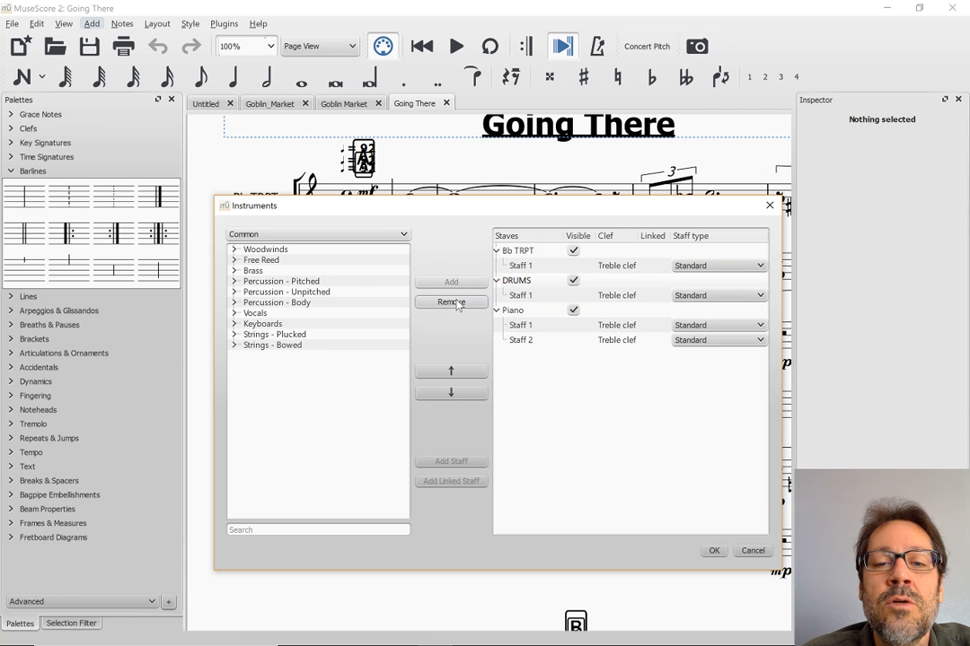
pyautogui.click(519, 281)
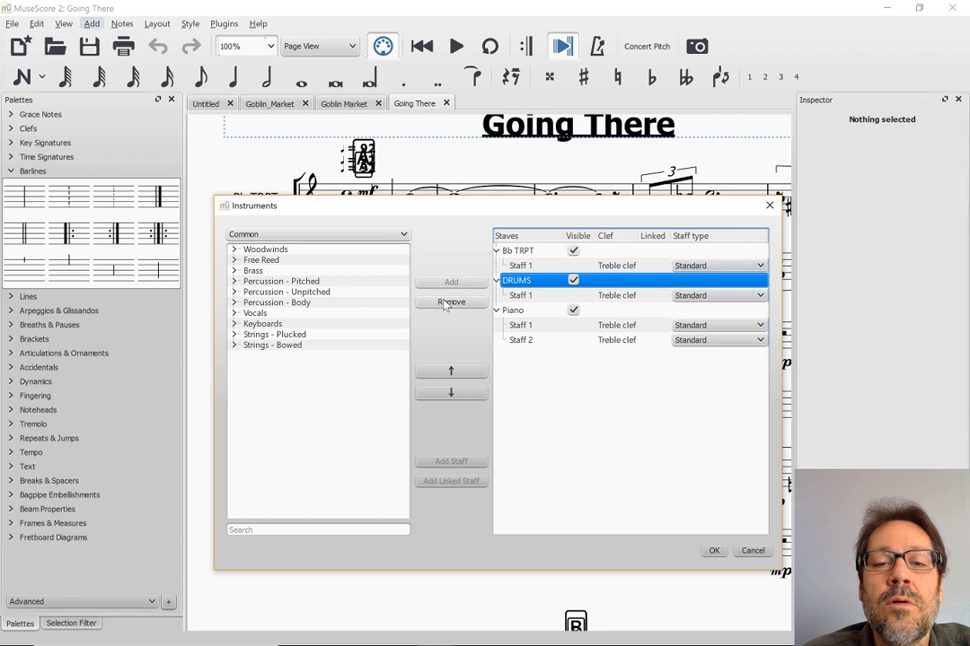
pyautogui.click(446, 304)
pyautogui.click(714, 550)
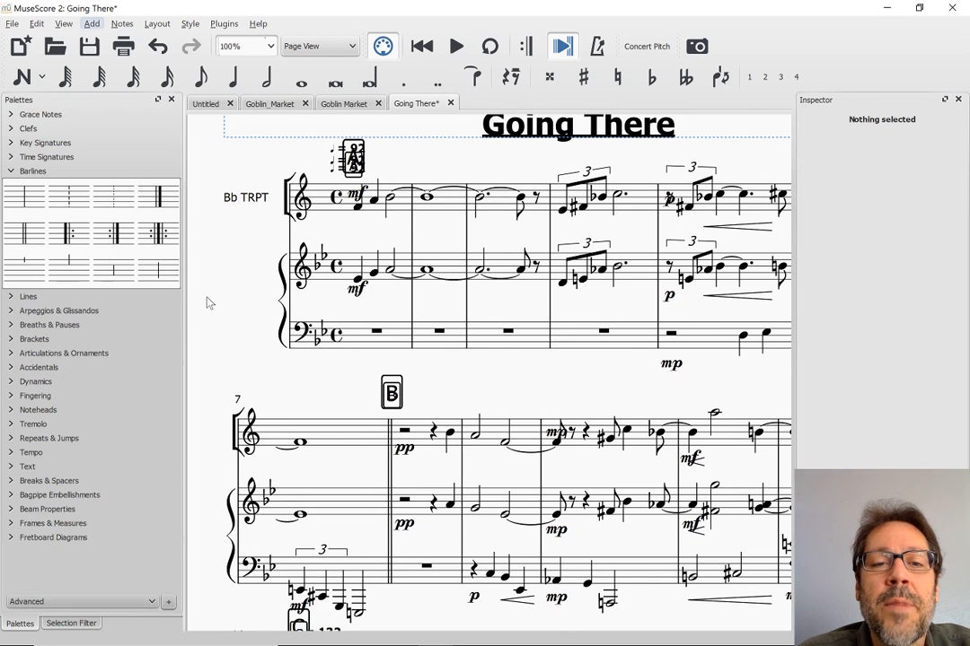
# Step: Examine the first page of the reimported Going There score for system layout and spacing, down to measure 16
pyautogui.scroll(2, 208, 303)
pyautogui.hscroll(3, 208, 302)
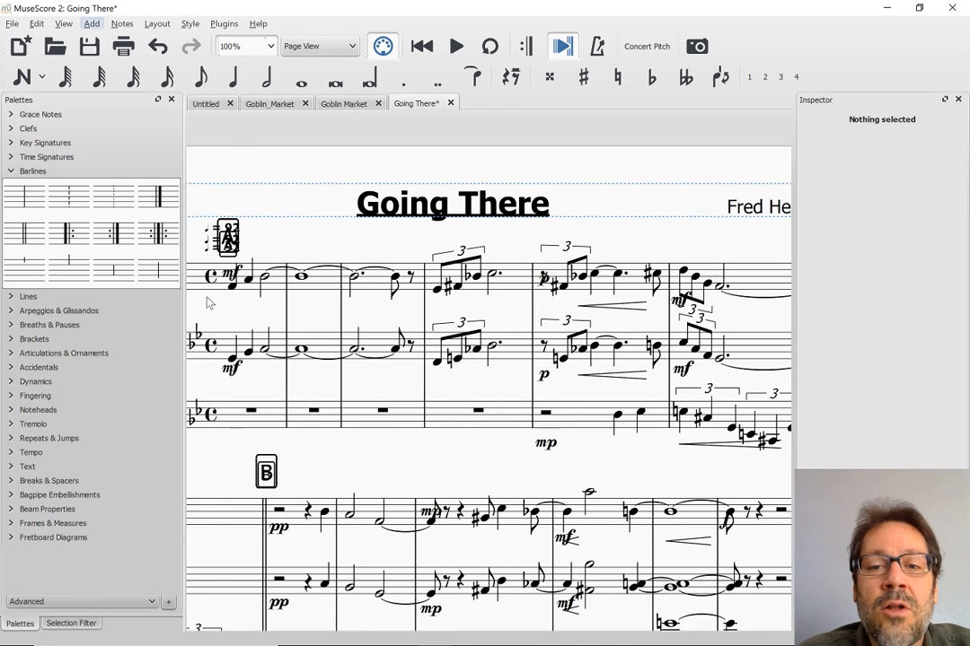
pyautogui.scroll(-15, 208, 303)
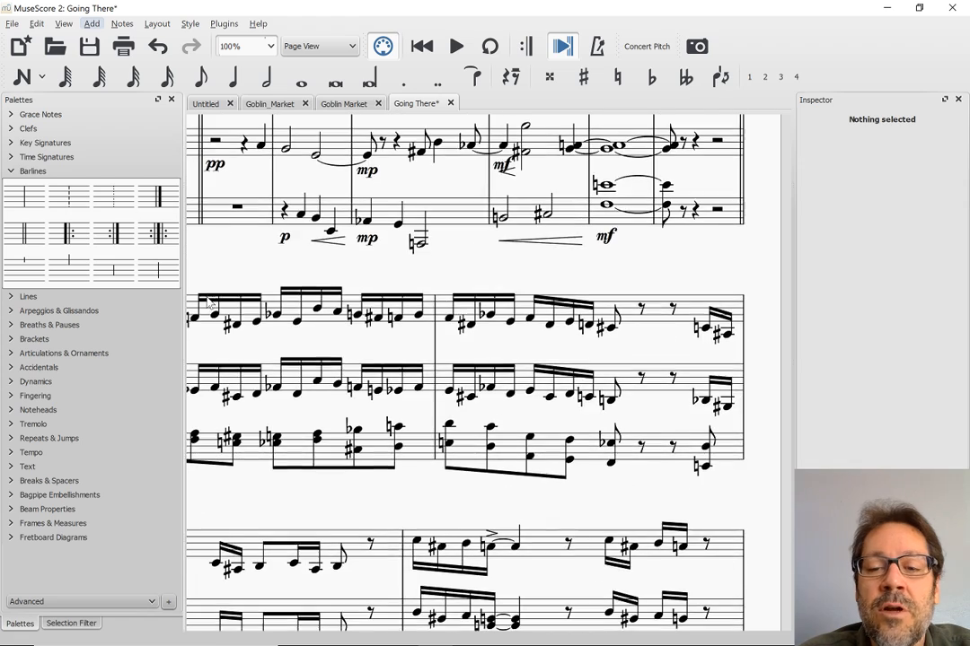
pyautogui.hscroll(-3, 208, 301)
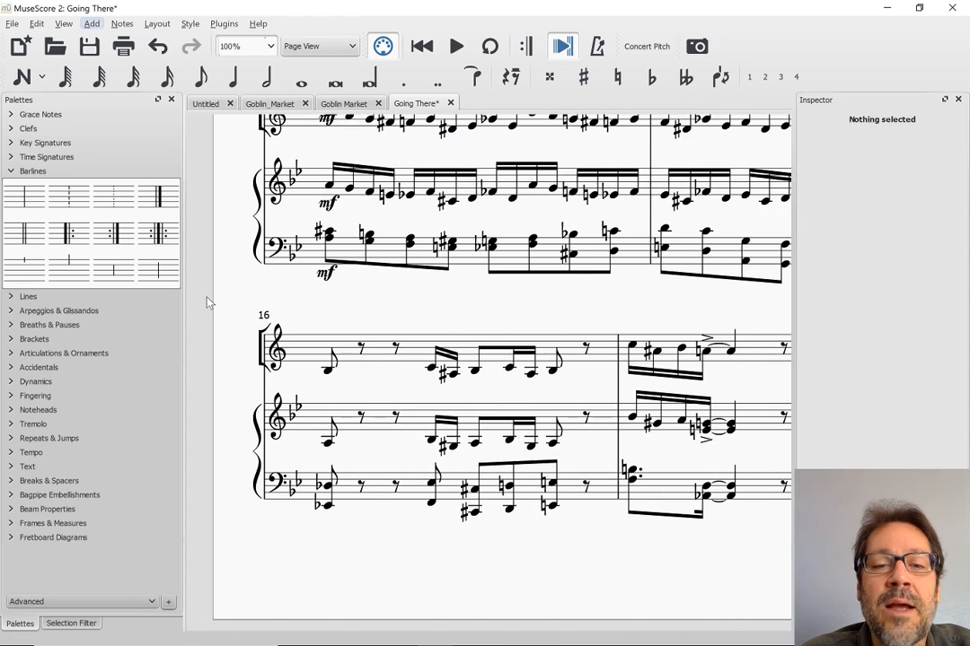
pyautogui.scroll(6, 207, 300)
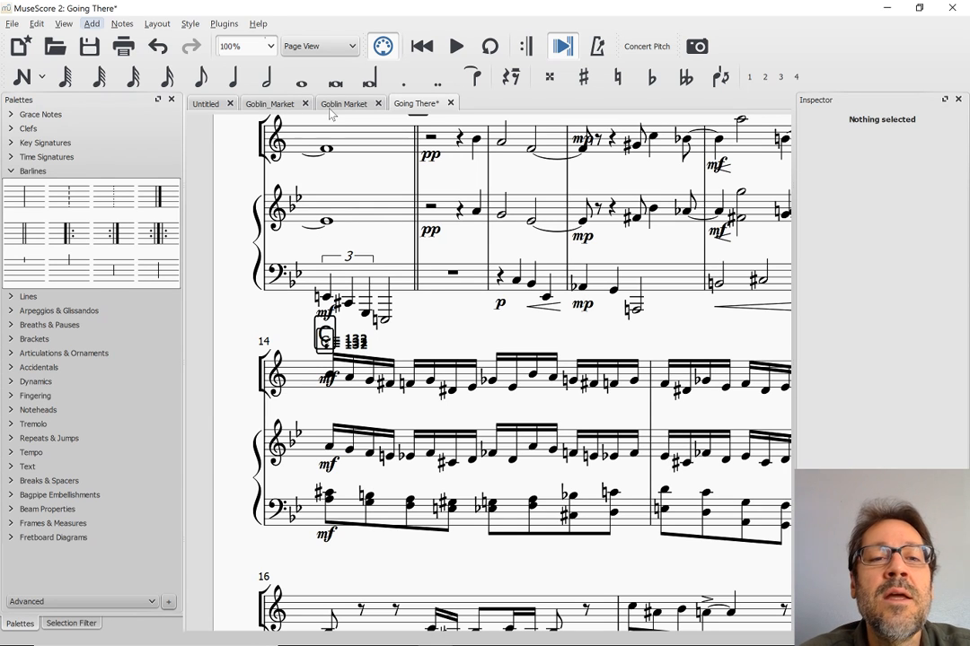
# Step: Switch to Finale NotePad to compare pages 2 and 1 of Going There, and return to MuseScore
pyautogui.hotkey('alt', 'Tab')
pyautogui.hotkey('alt', 'Tab')
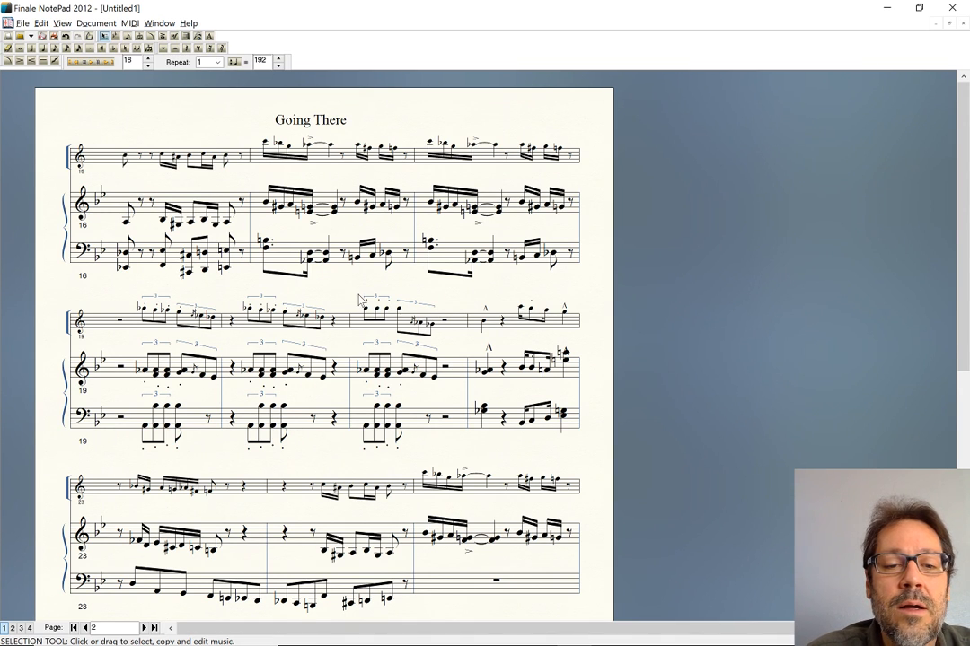
pyautogui.scroll(-2, 422, 436)
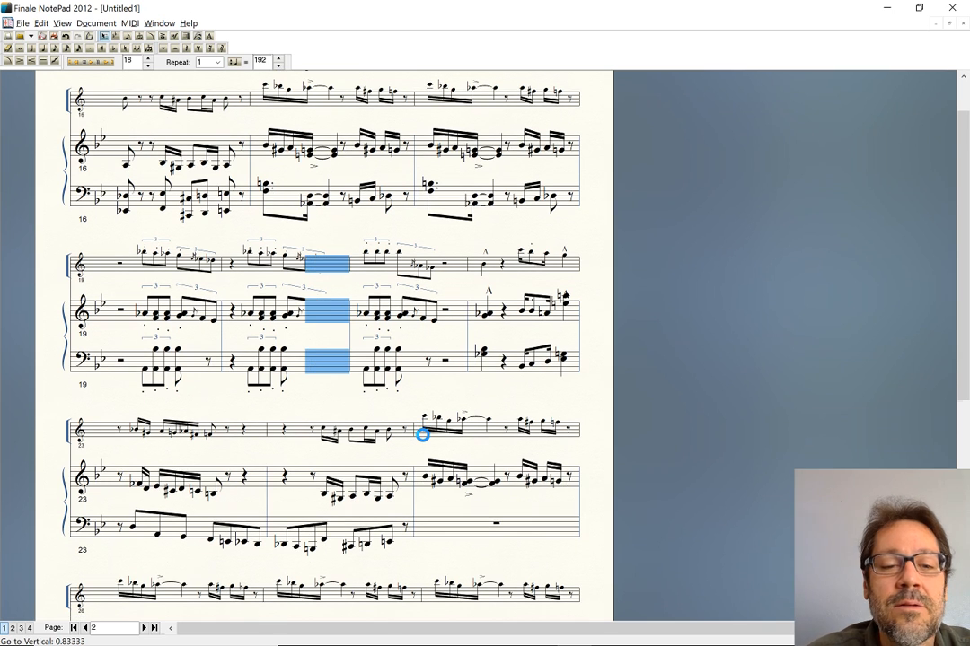
pyautogui.scroll(-5, 423, 436)
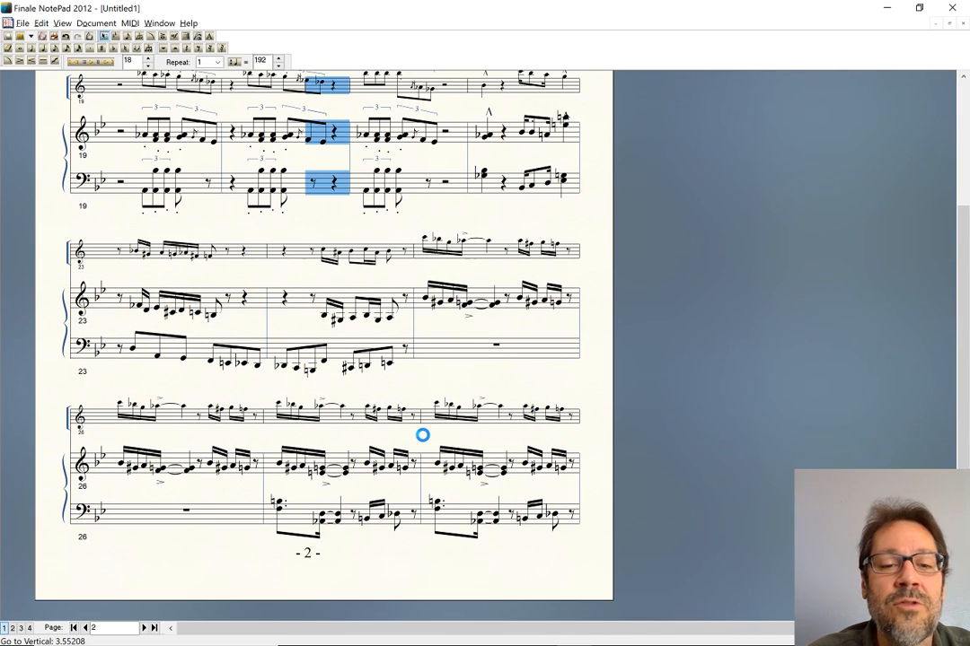
pyautogui.scroll(-3, 423, 435)
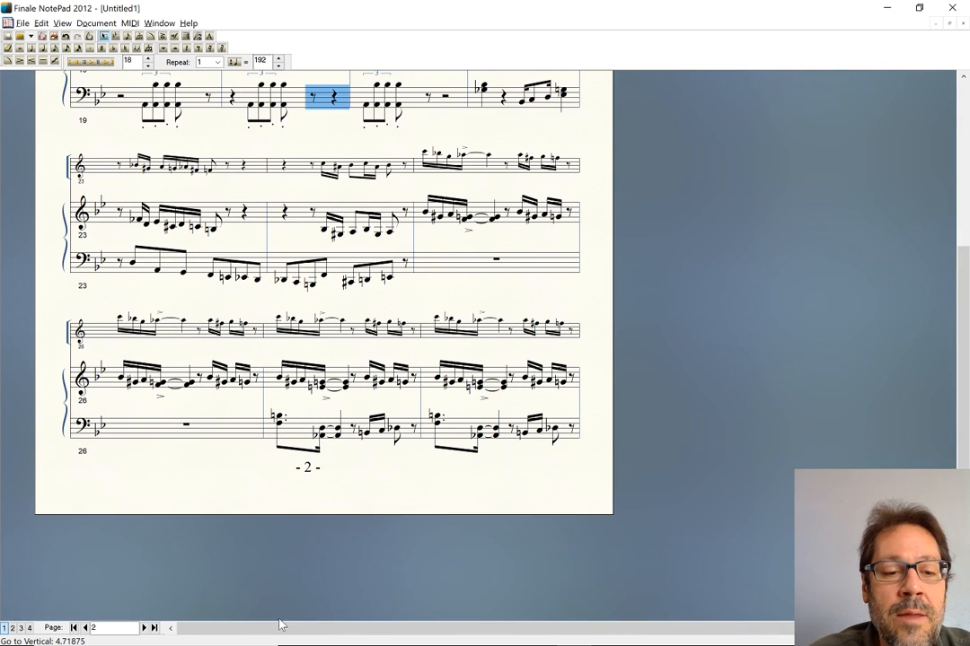
pyautogui.click(73, 627)
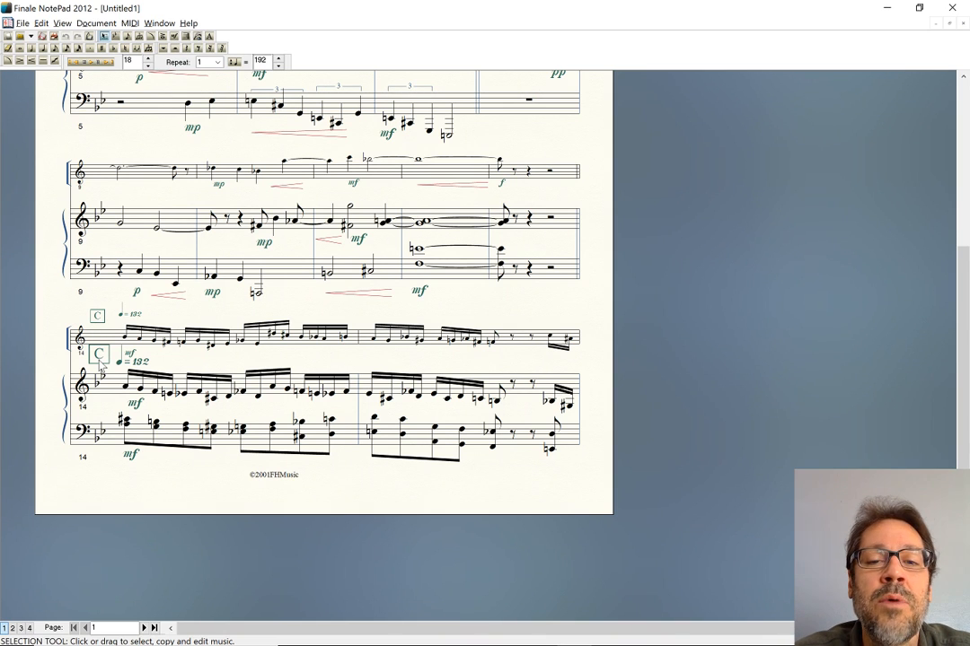
pyautogui.hotkey('alt', 'Tab')
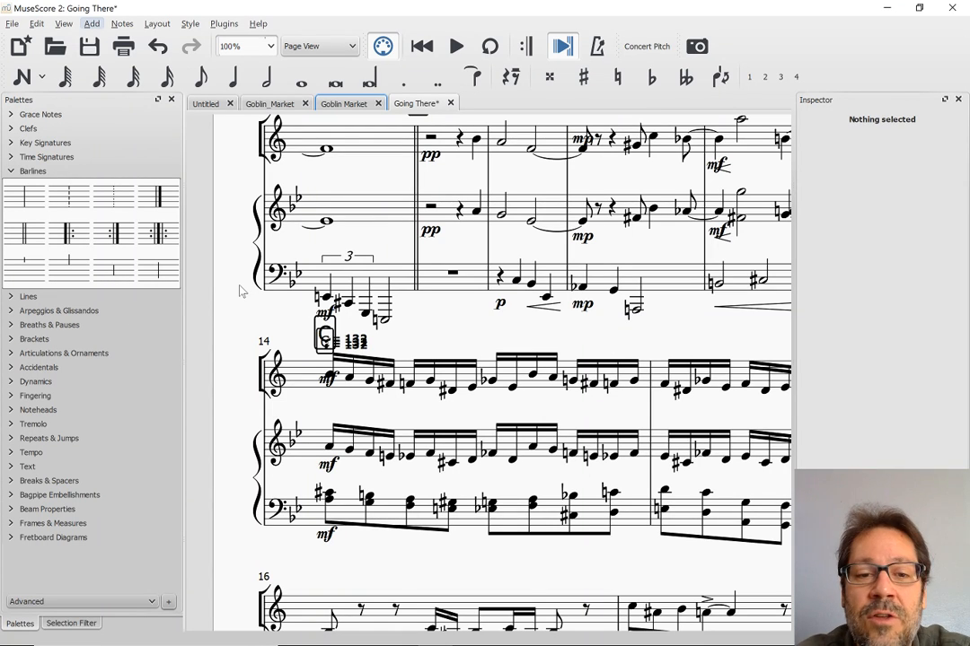
# Step: Inspect the offsets of the measure 7 piano mf, rehearsal mark C and the opening trumpet mf, and clear the selection
pyautogui.click(323, 312)
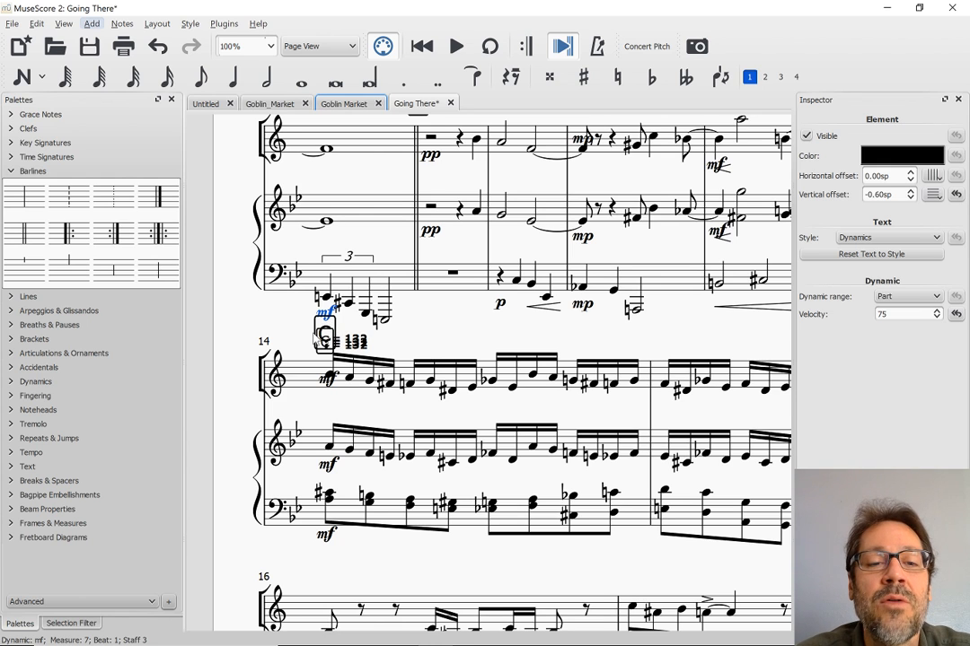
pyautogui.click(324, 338)
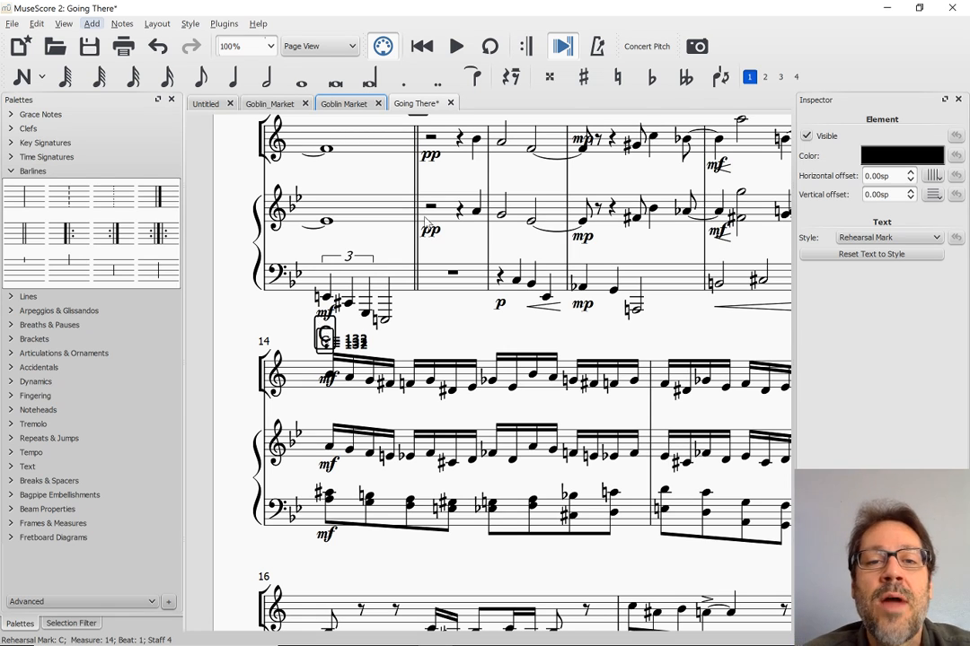
pyautogui.scroll(5, 422, 189)
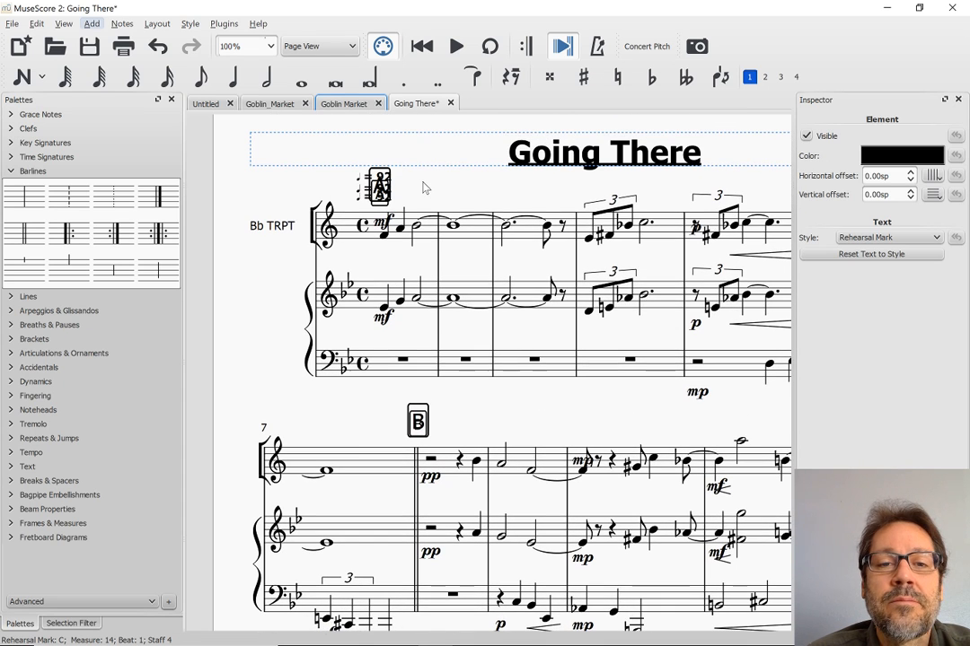
pyautogui.click(382, 223)
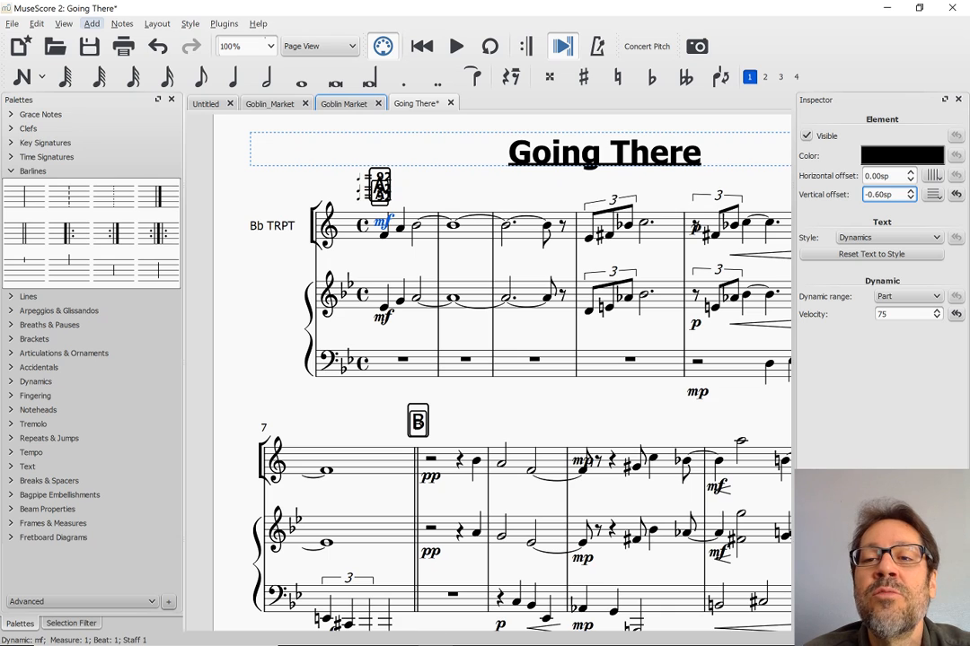
pyautogui.click(449, 195)
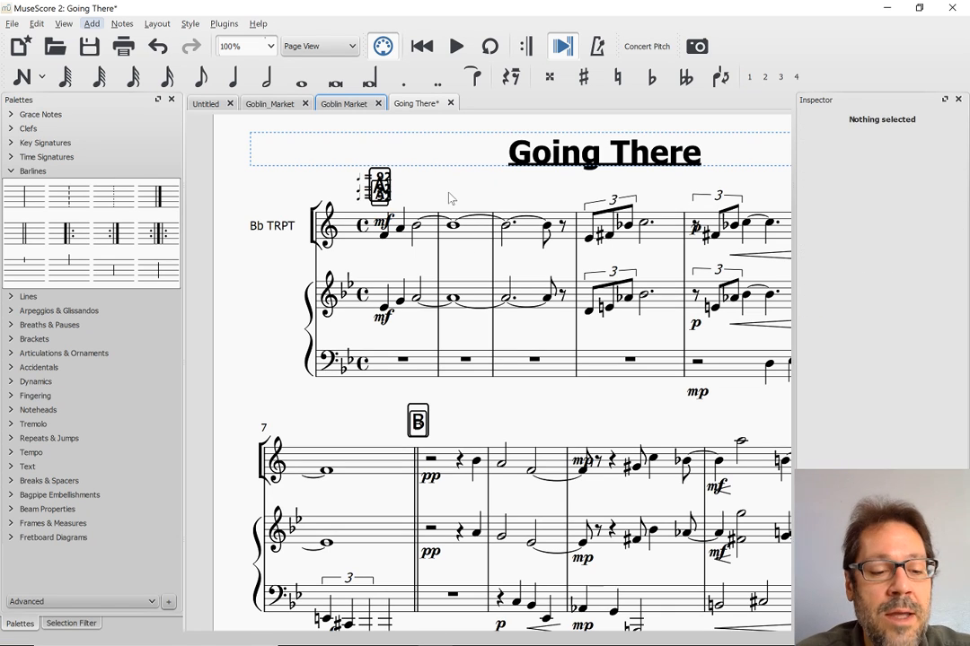
# Step: Reset all elements of the Going There score to their default positions and clear the selection
pyautogui.hotkey('ctrl', 'a')
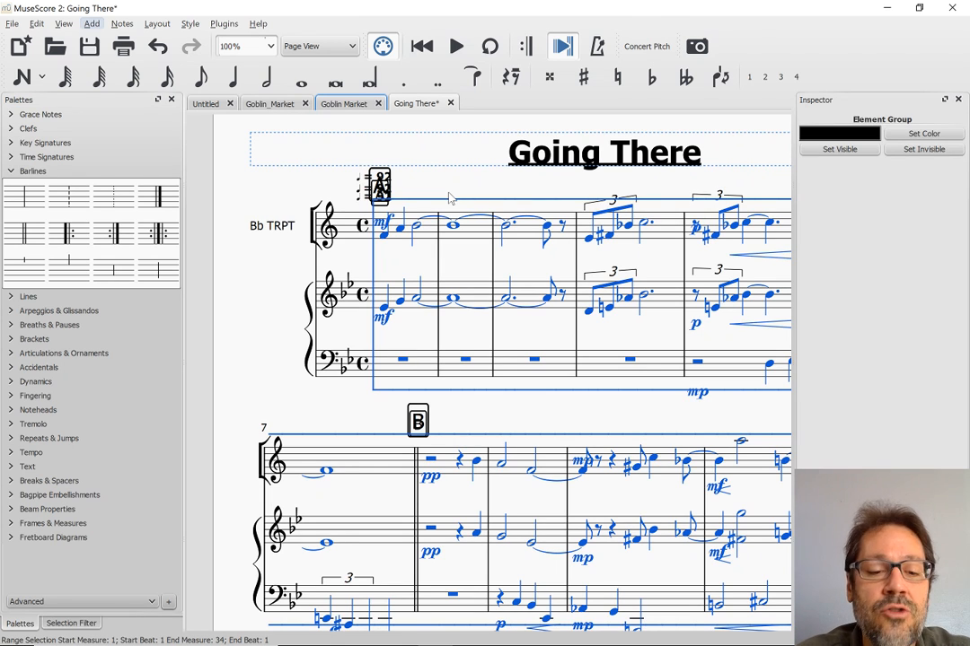
pyautogui.hotkey('ctrl', 'r')
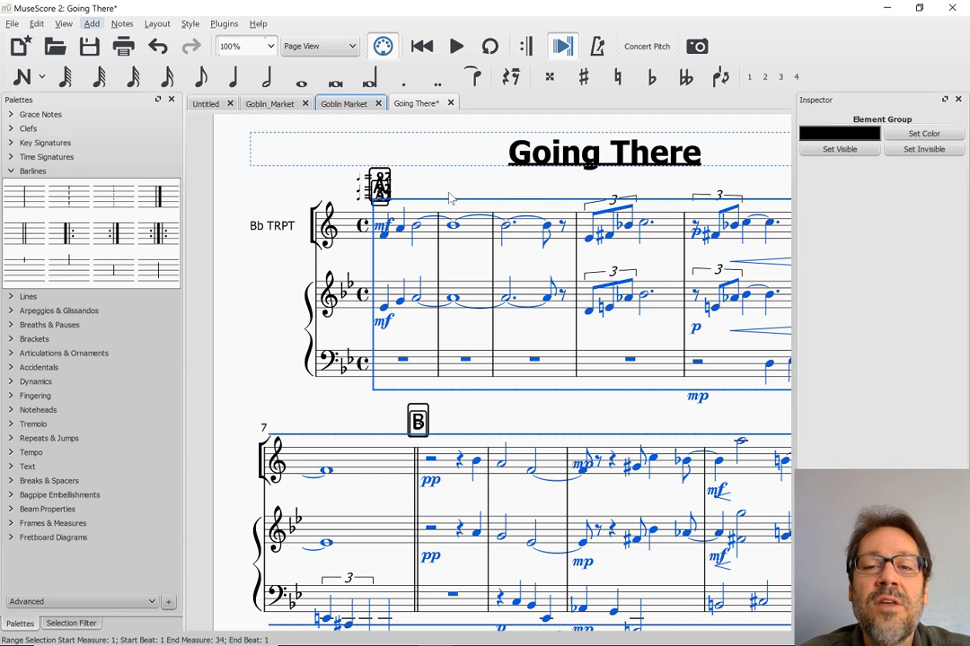
pyautogui.press('Escape')
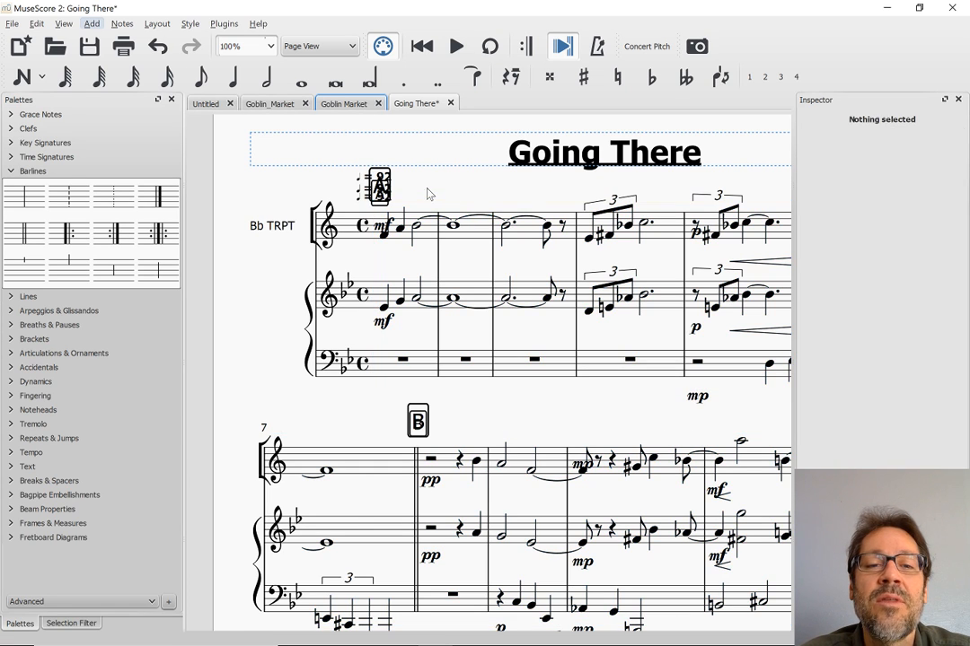
# Step: Inspect the offsets of the measure 1 mf dynamics on the trumpet and upper piano staves
pyautogui.click(381, 227)
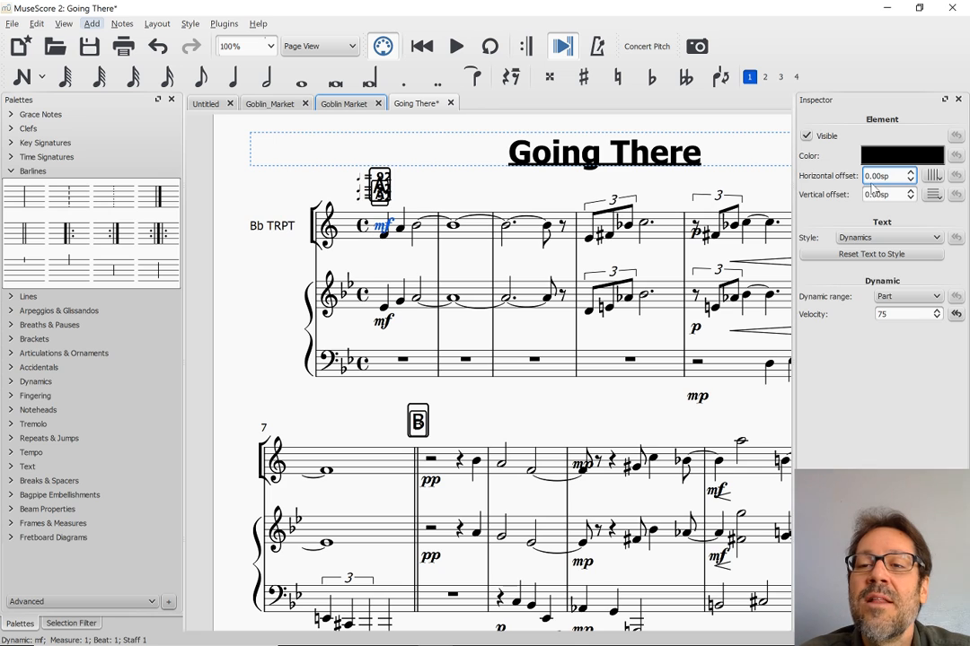
pyautogui.press('Tab')
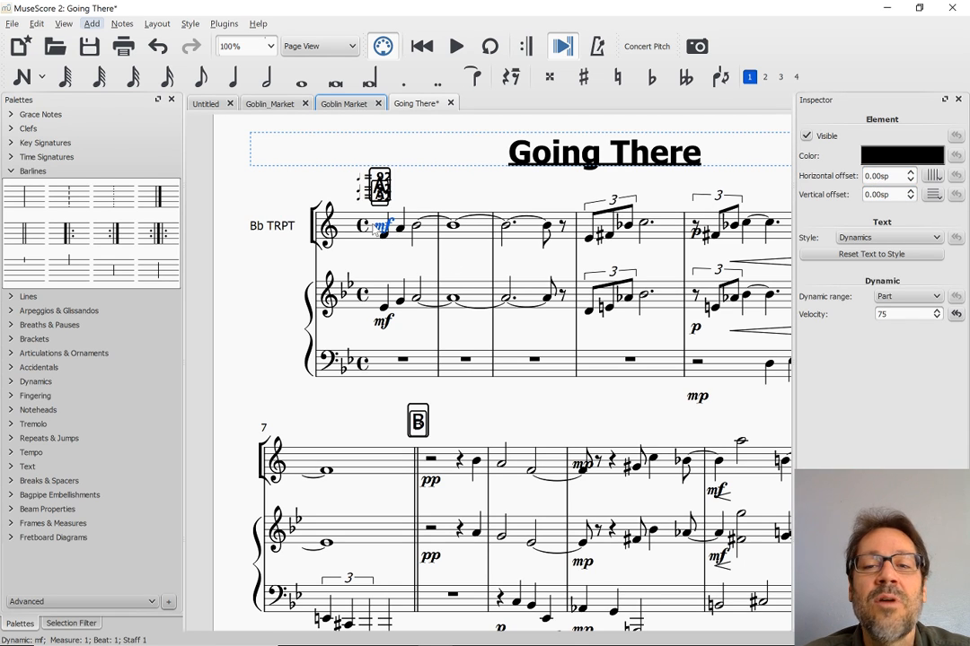
pyautogui.click(384, 322)
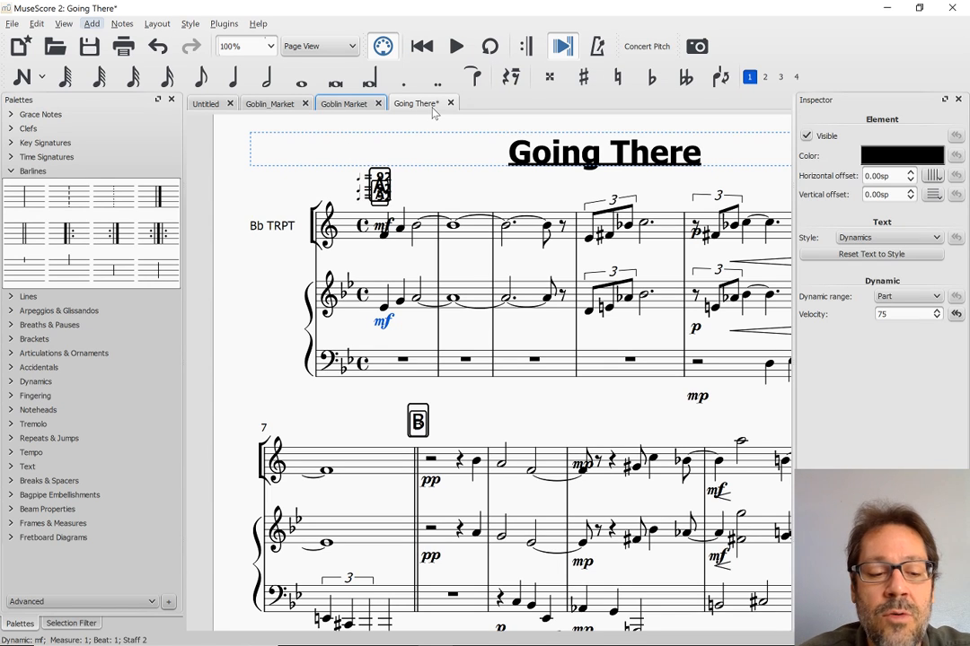
# Step: Start a new score titled "Going There - New" and proceed to the template choice
pyautogui.hotkey('ctrl', 'n')
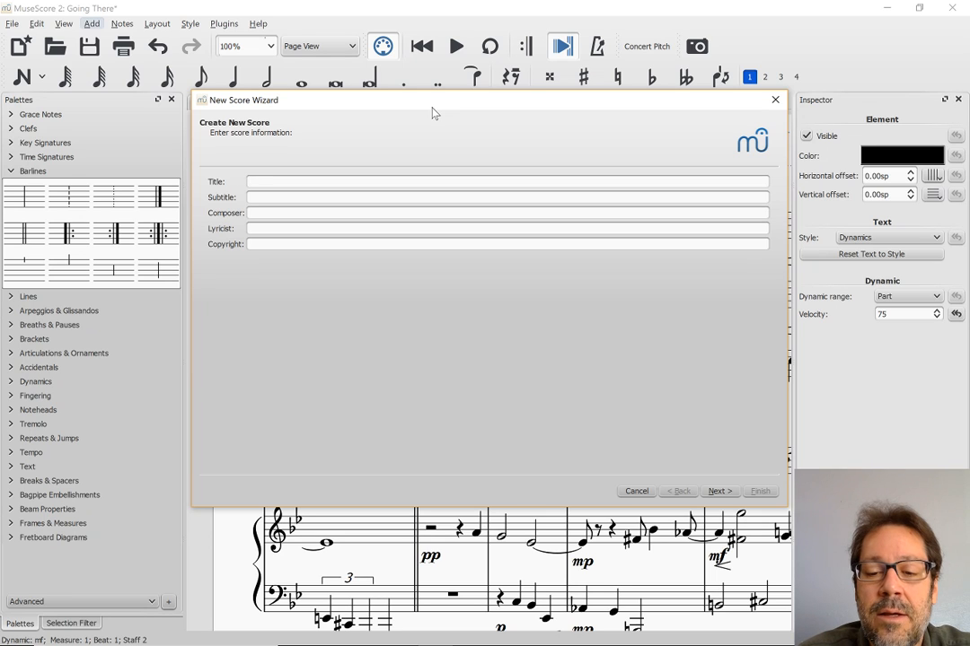
pyautogui.write('Goiung There')
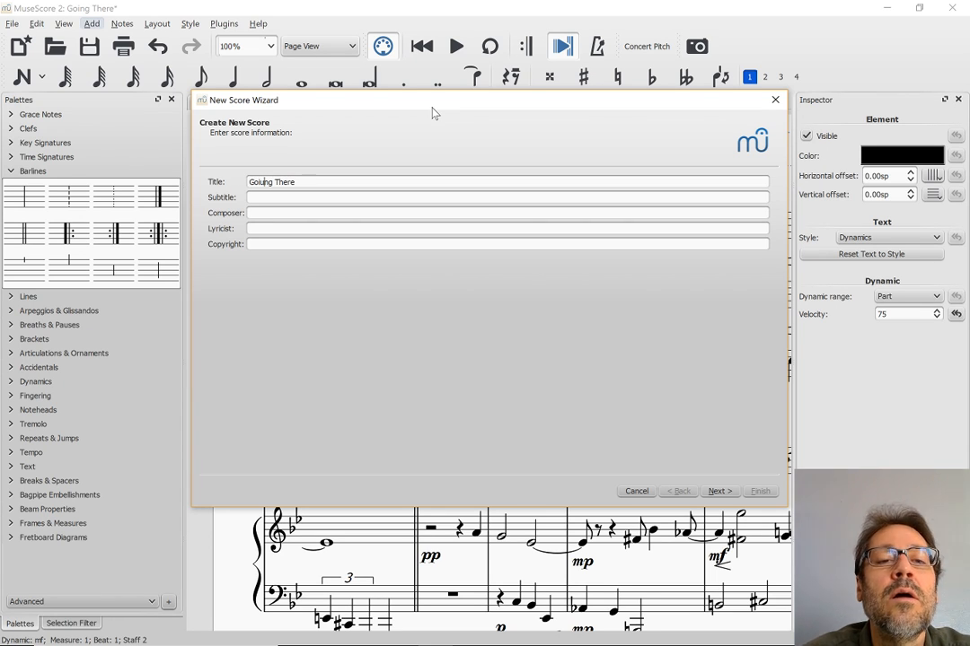
pyautogui.press('BackSpace')
pyautogui.press('End')
pyautogui.write('- New')
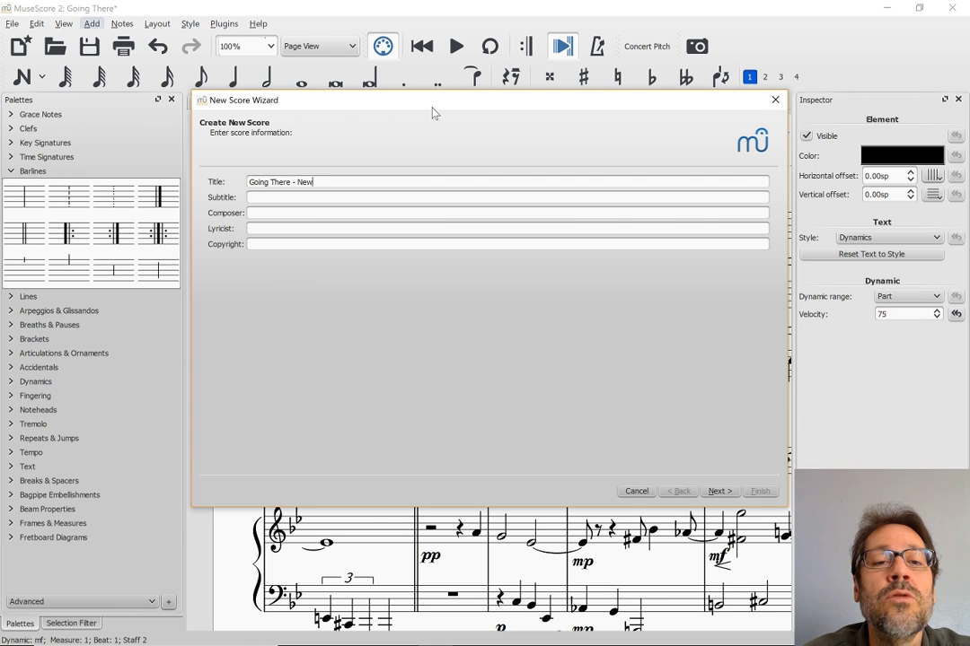
pyautogui.press('Return')
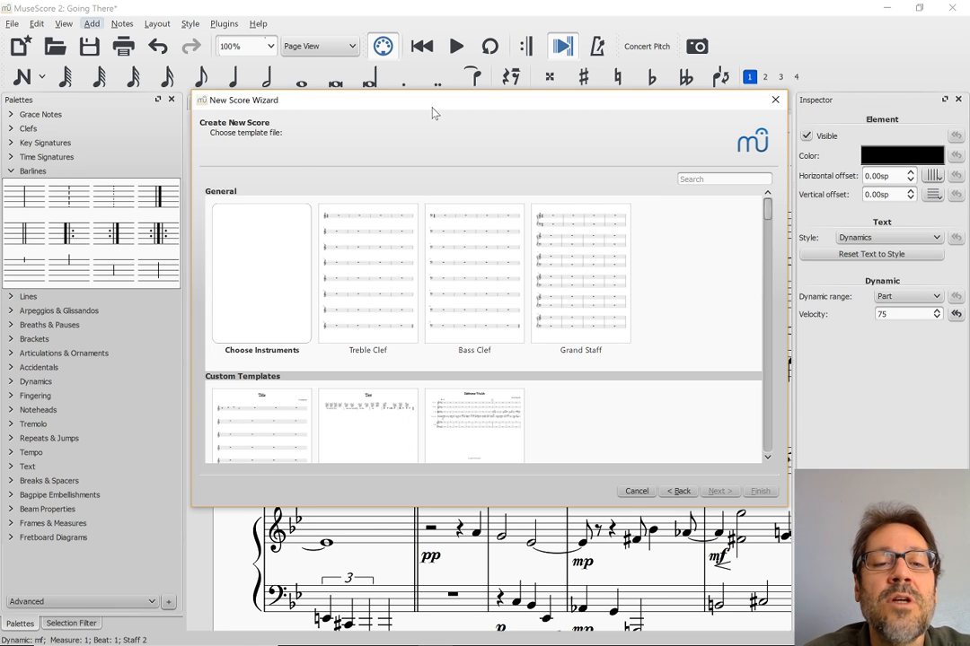
# Step: Choose the instruments for the new score manually, adding Tenor Saxophone and Piano, and continue to the key signature choice
pyautogui.doubleClick(287, 302)
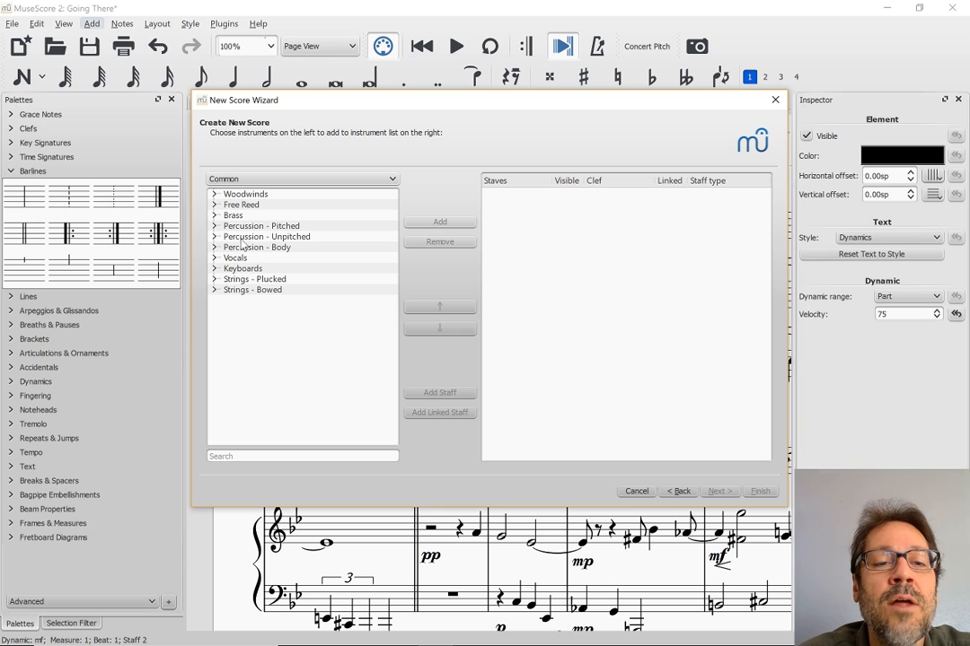
pyautogui.doubleClick(235, 195)
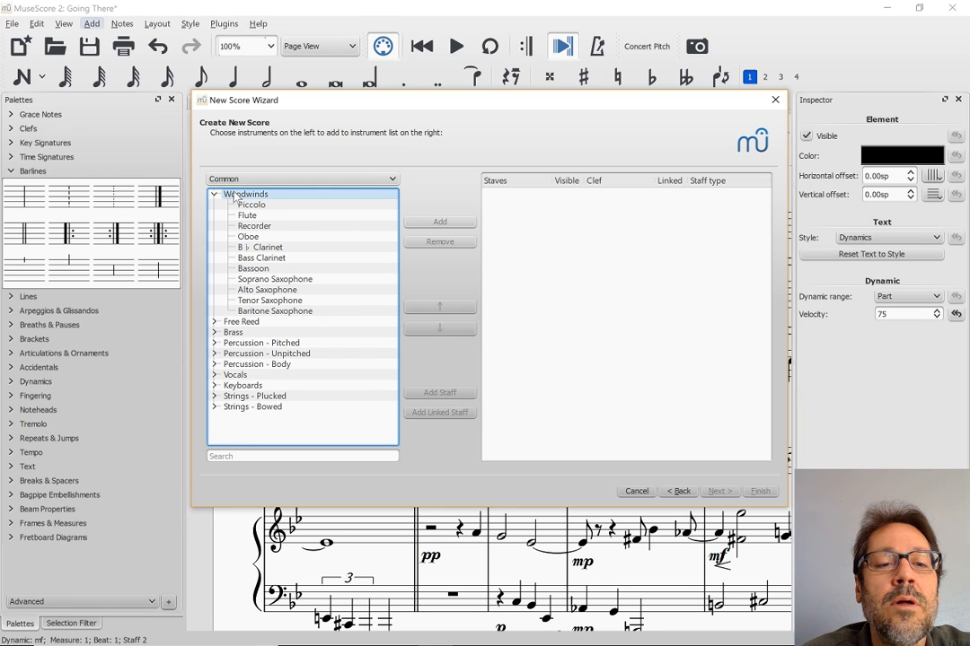
pyautogui.doubleClick(256, 302)
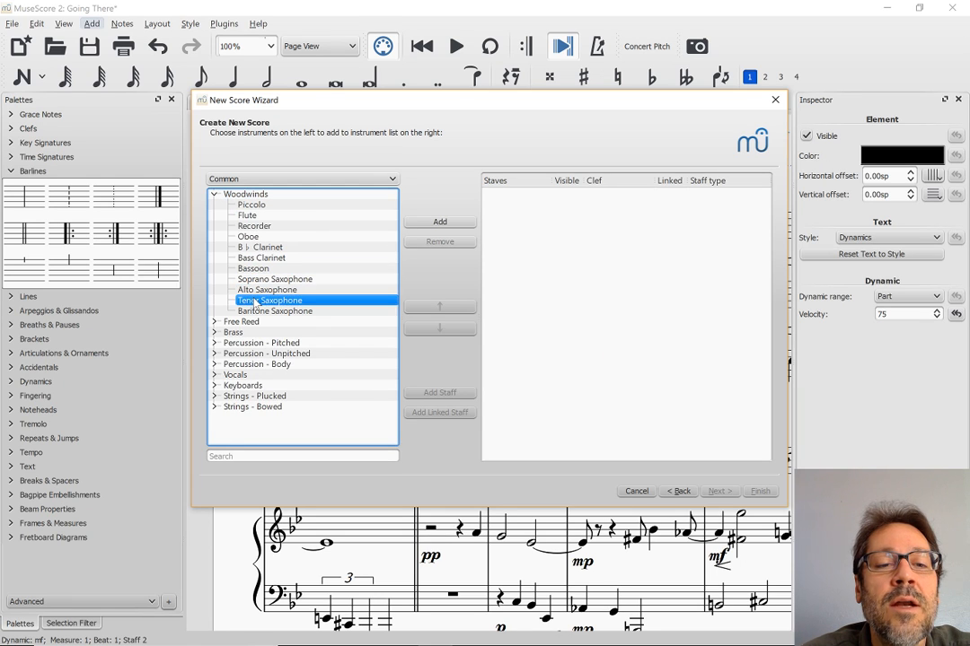
pyautogui.click(241, 386)
pyautogui.doubleClick(241, 386)
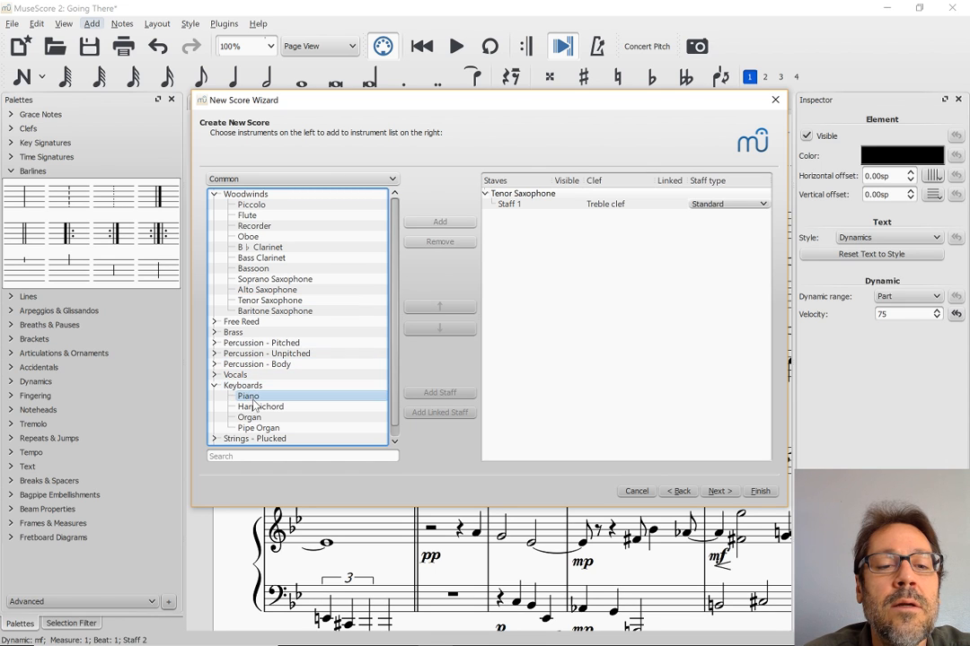
pyautogui.doubleClick(249, 395)
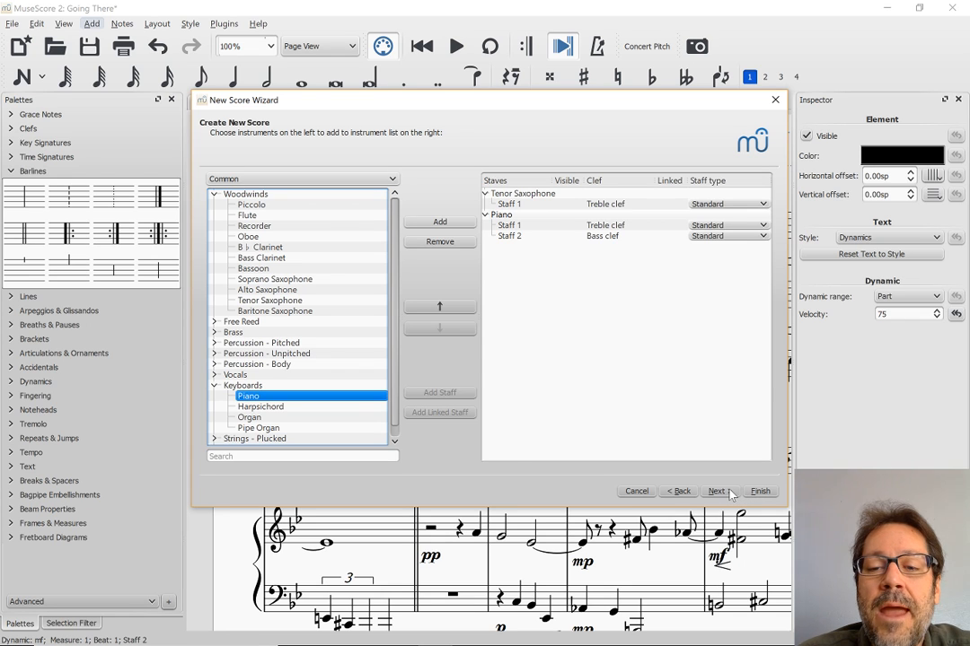
pyautogui.click(721, 491)
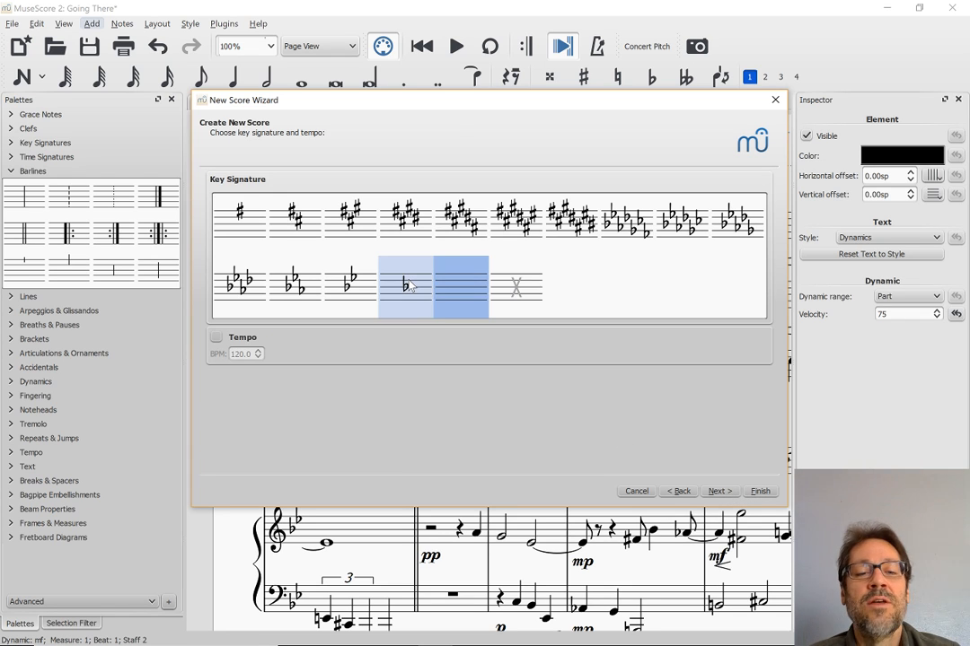
# Step: Switch to Finale NotePad to examine the key signatures on page 1 of Going There, and return to MuseScore
pyautogui.hotkey('alt', 'Tab')
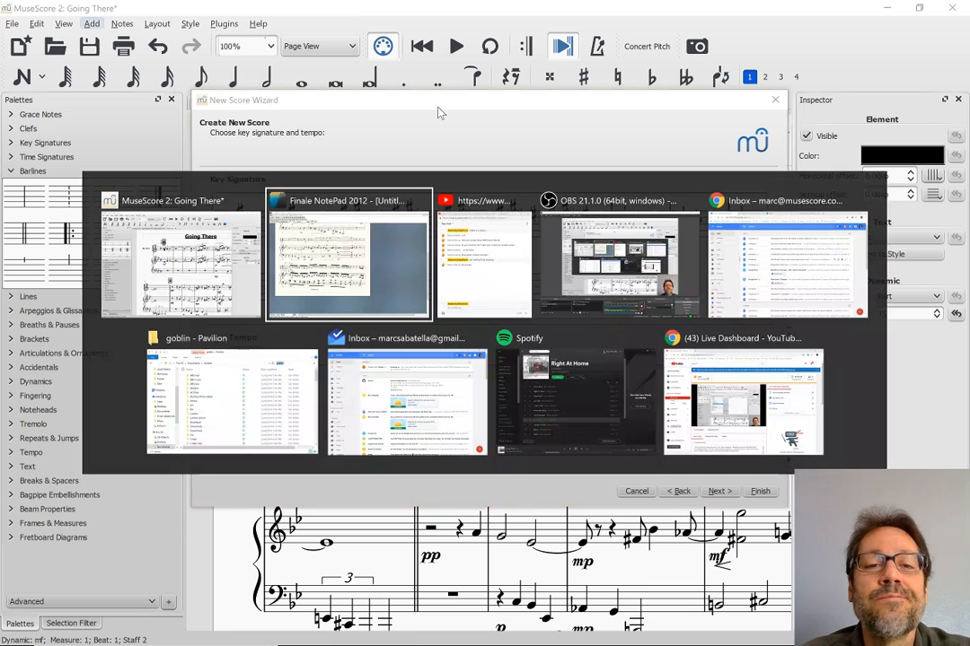
pyautogui.scroll(3, 106, 158)
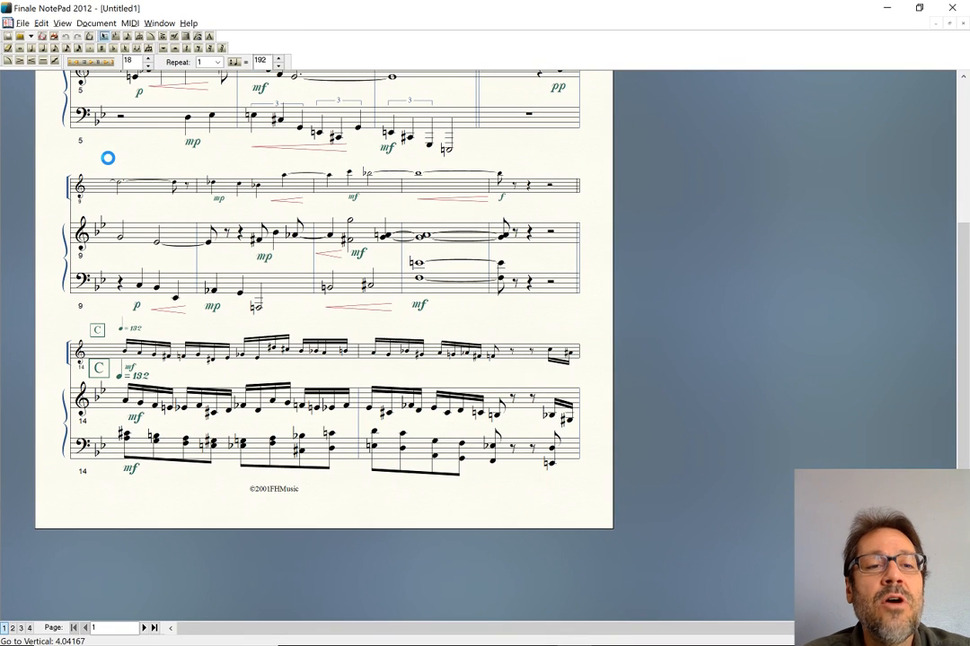
pyautogui.scroll(3, 106, 158)
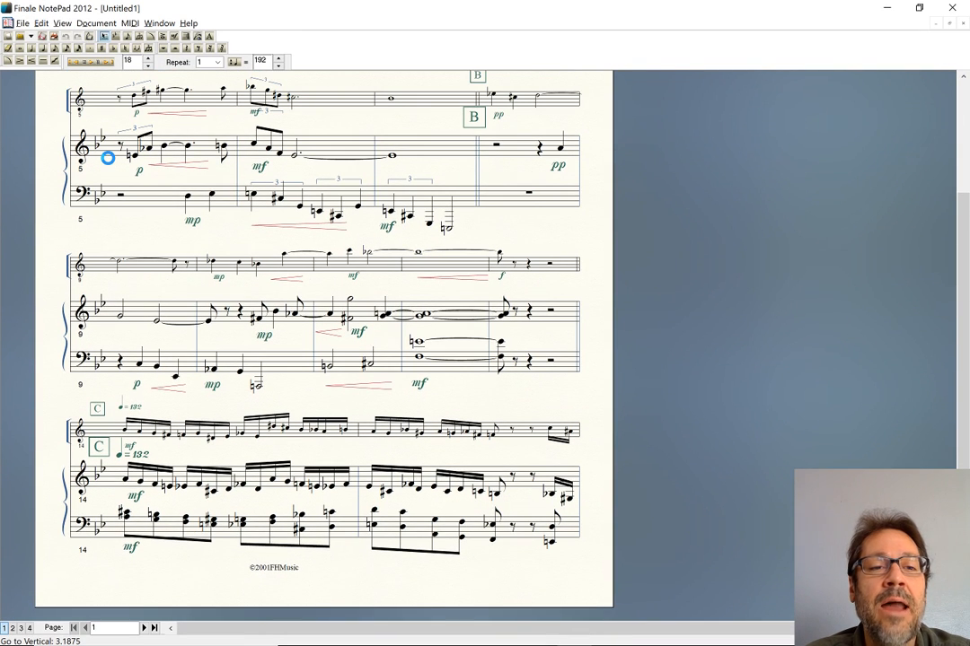
pyautogui.scroll(3, 106, 158)
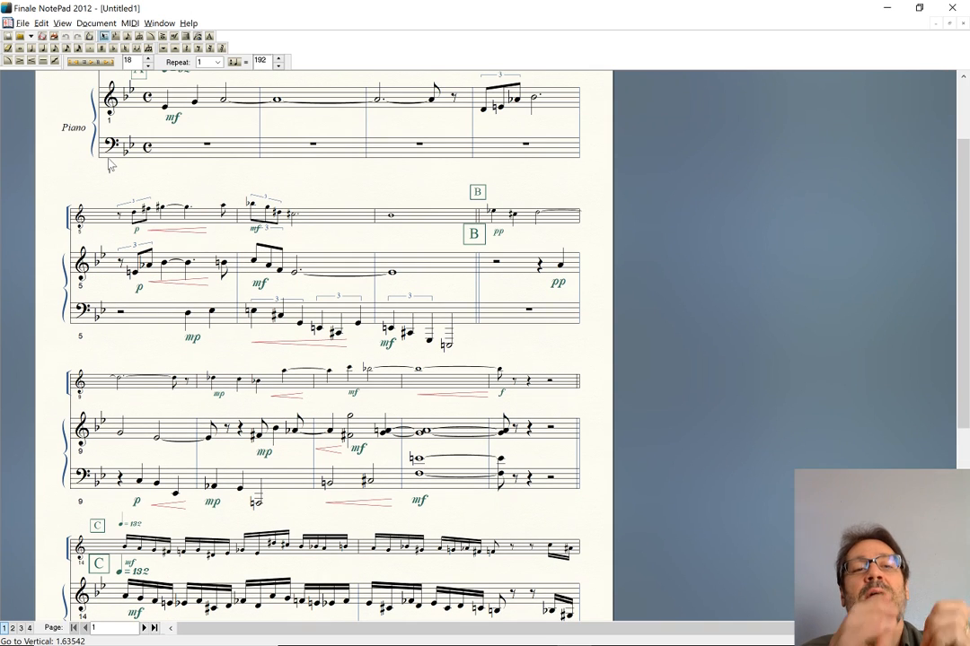
pyautogui.scroll(4, 109, 164)
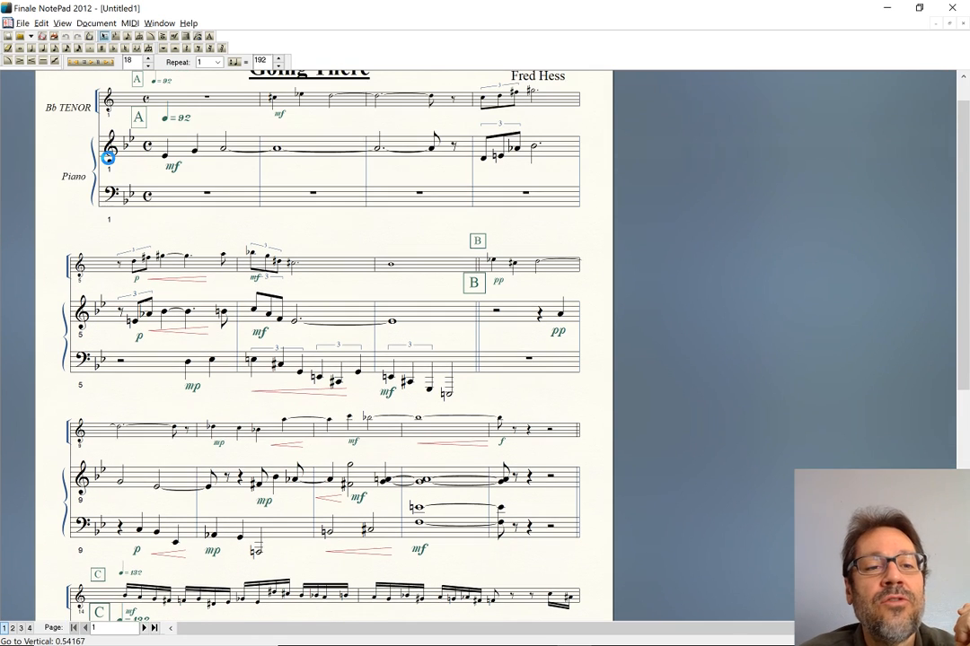
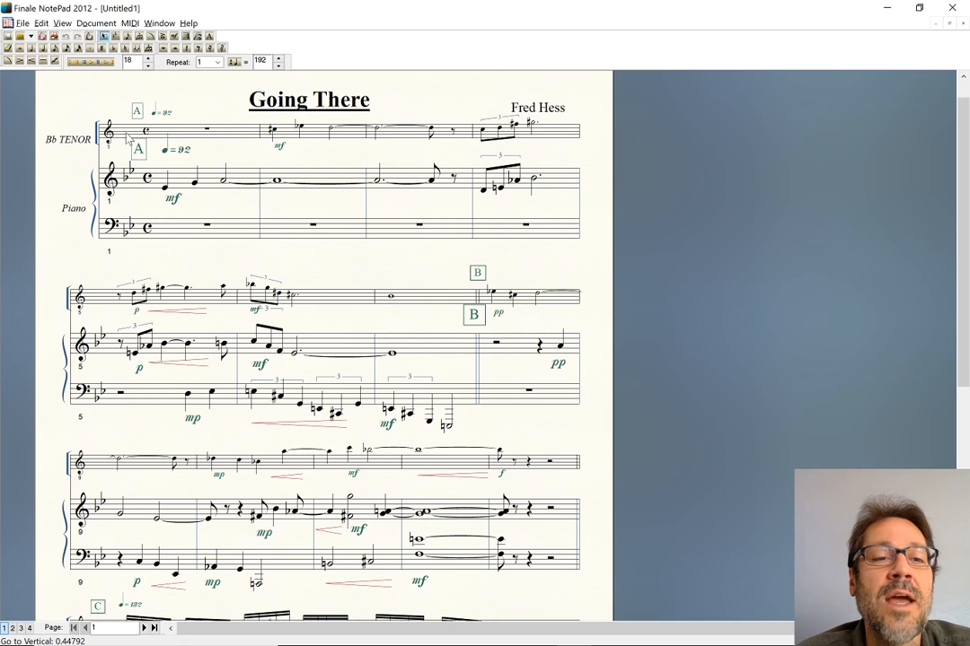
pyautogui.hotkey('alt', 'Tab')
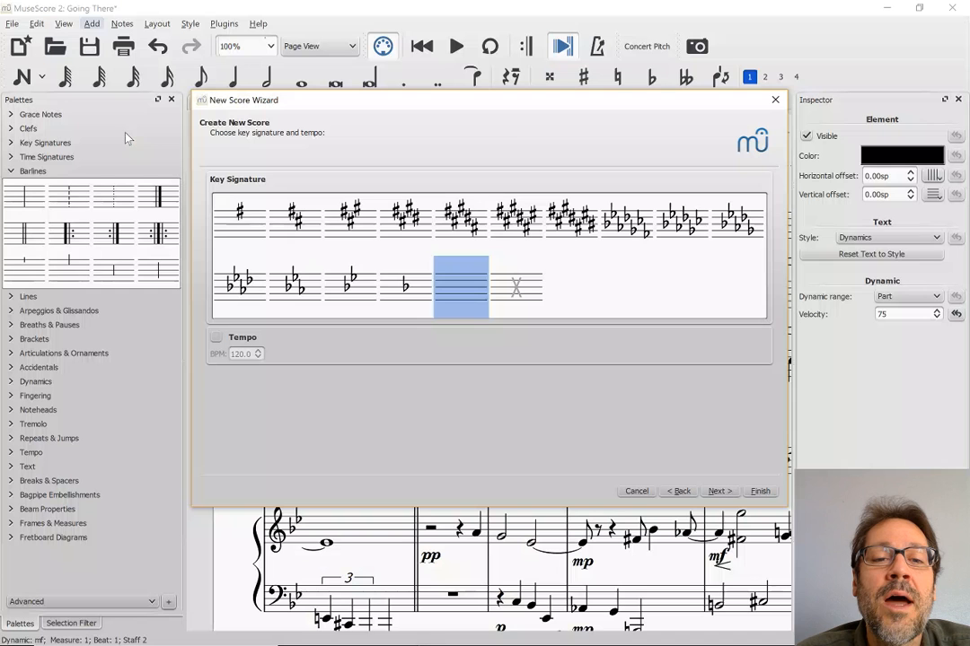
# Step: Choose the key signature marked X, recheck page 1 in Finale NotePad, and create the new score in MuseScore
pyautogui.click(504, 282)
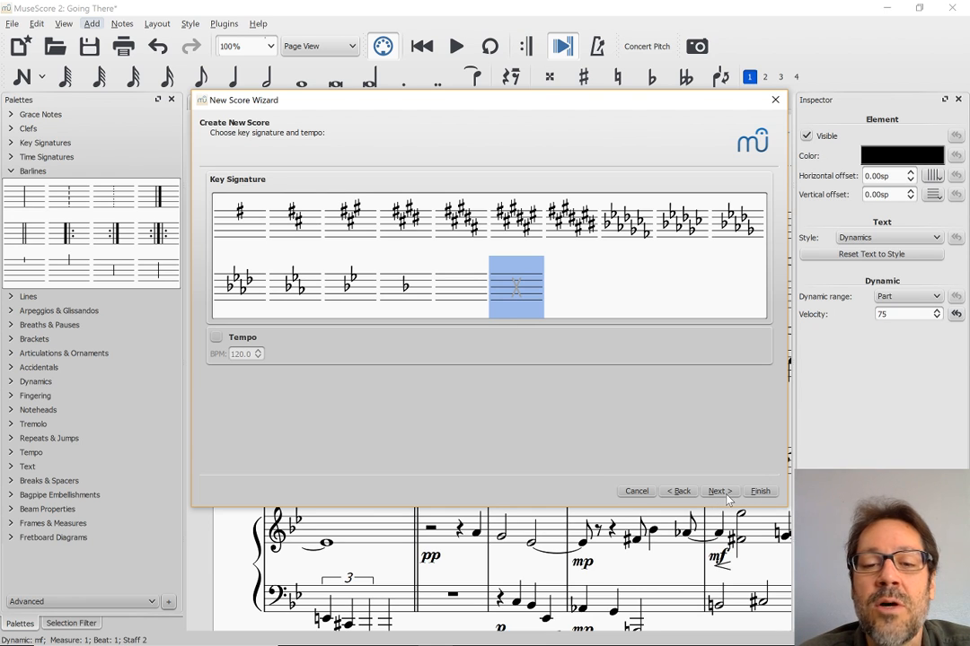
pyautogui.hotkey('alt', 'Tab')
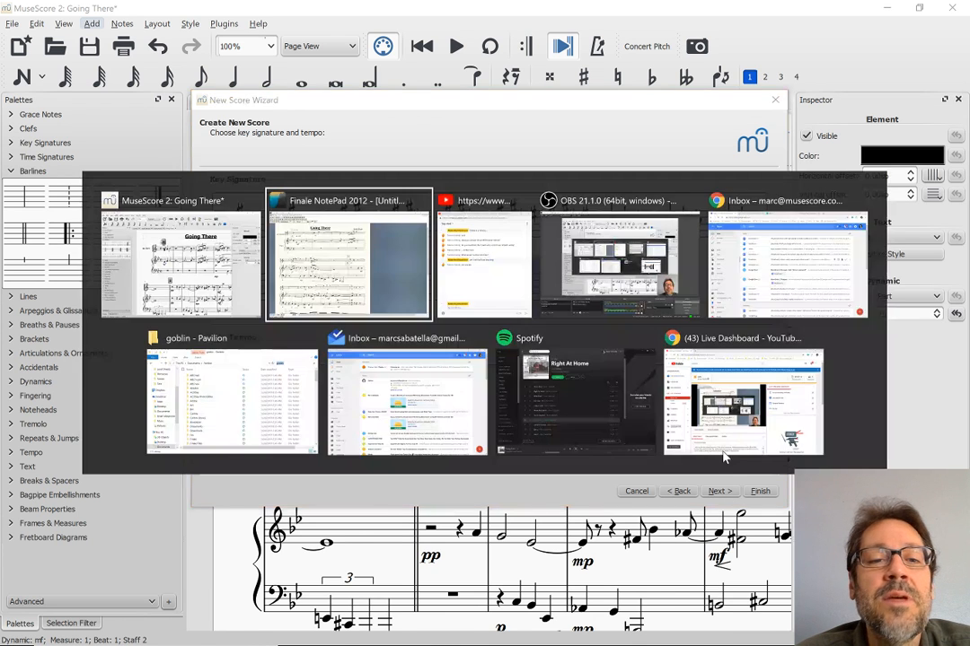
pyautogui.scroll(-5, 465, 458)
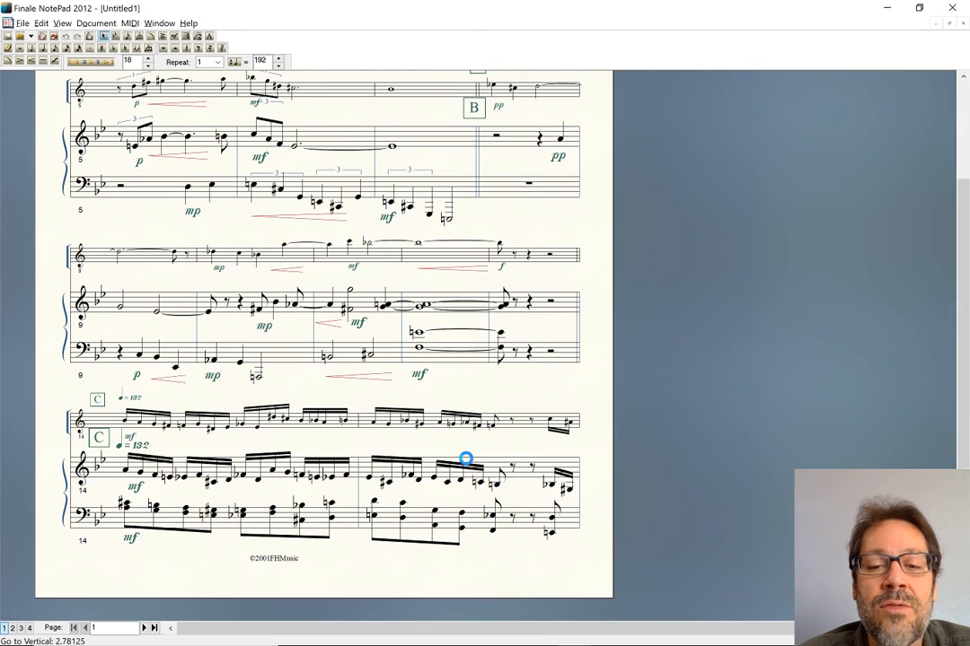
pyautogui.scroll(5, 465, 459)
pyautogui.hotkey('alt', 'Tab')
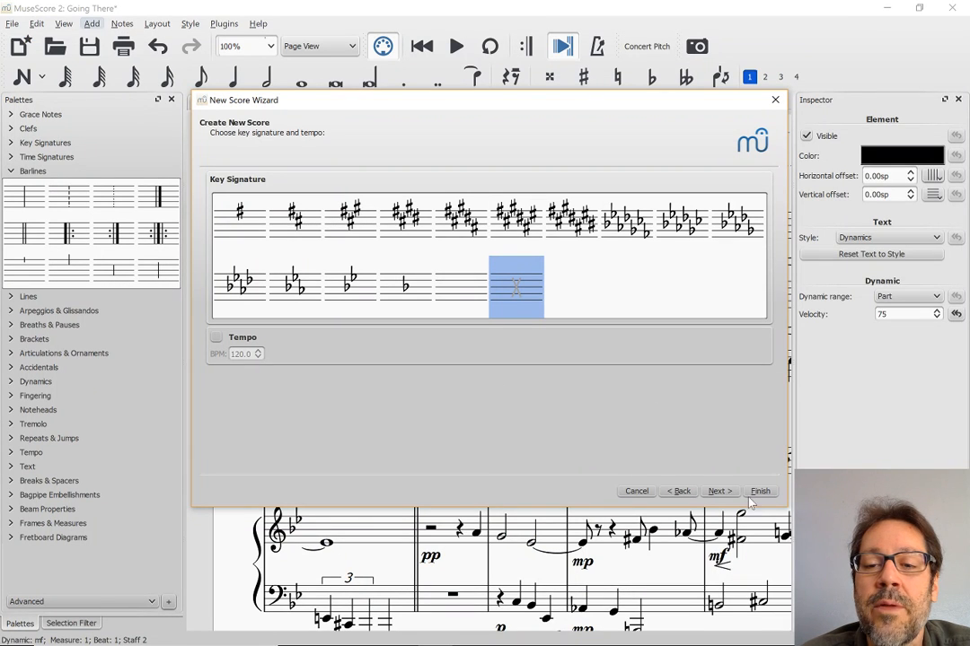
pyautogui.click(758, 493)
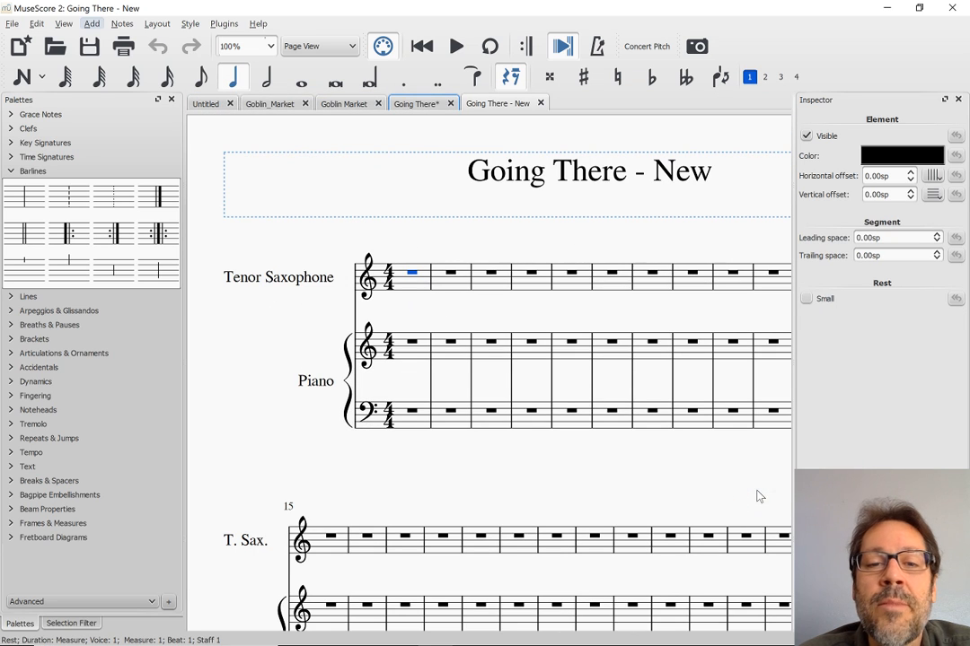
# Step: Copy all the music from Going There into Going There - New, starting at measure 1 of the Tenor Saxophone staff
pyautogui.click(416, 104)
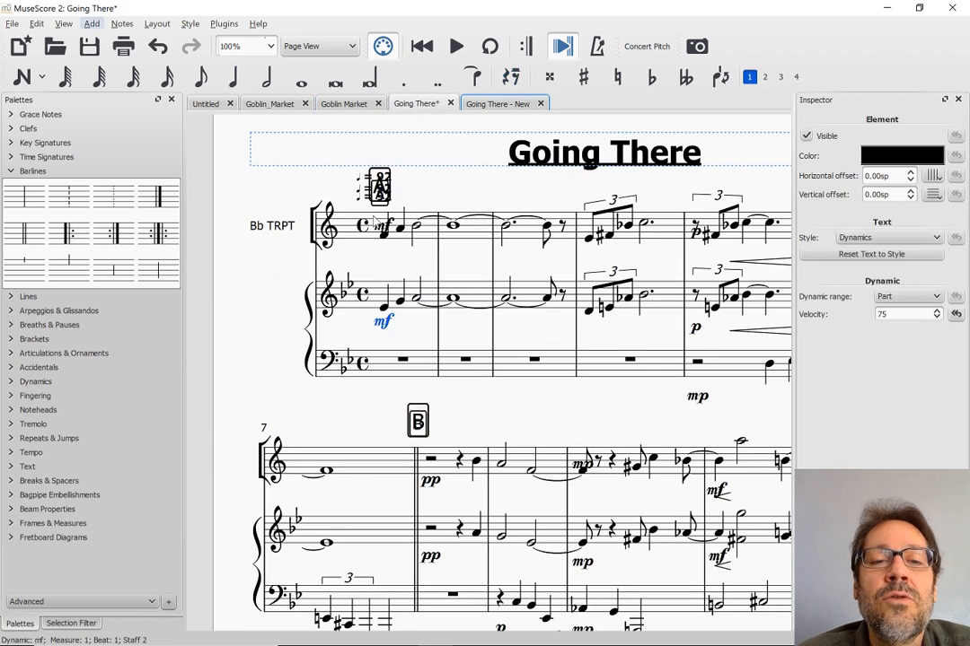
pyautogui.hotkey('ctrl', 'a')
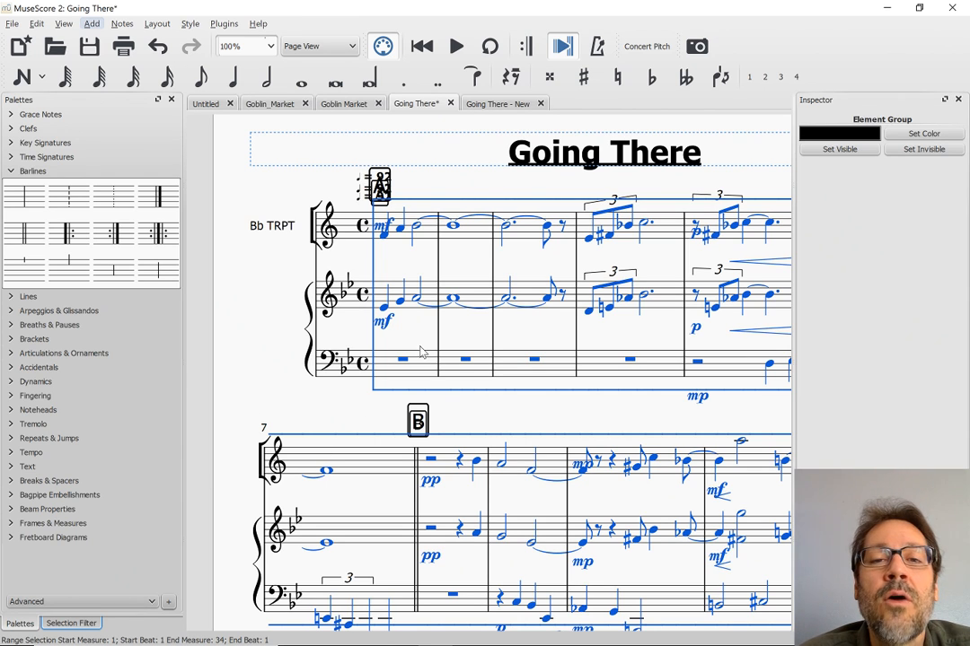
pyautogui.click(483, 106)
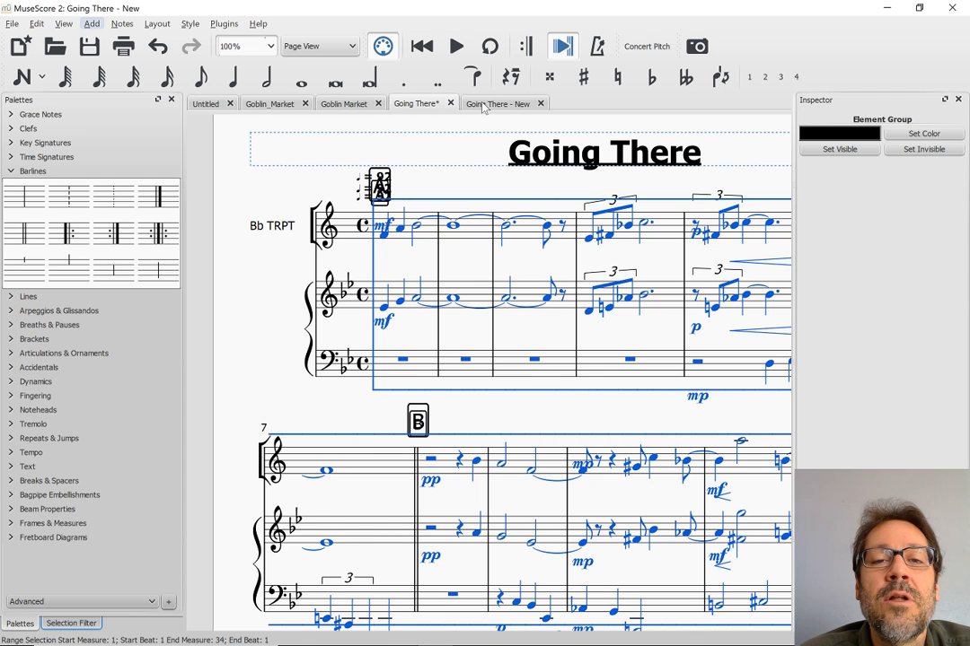
pyautogui.hotkey('ctrl', 'v')
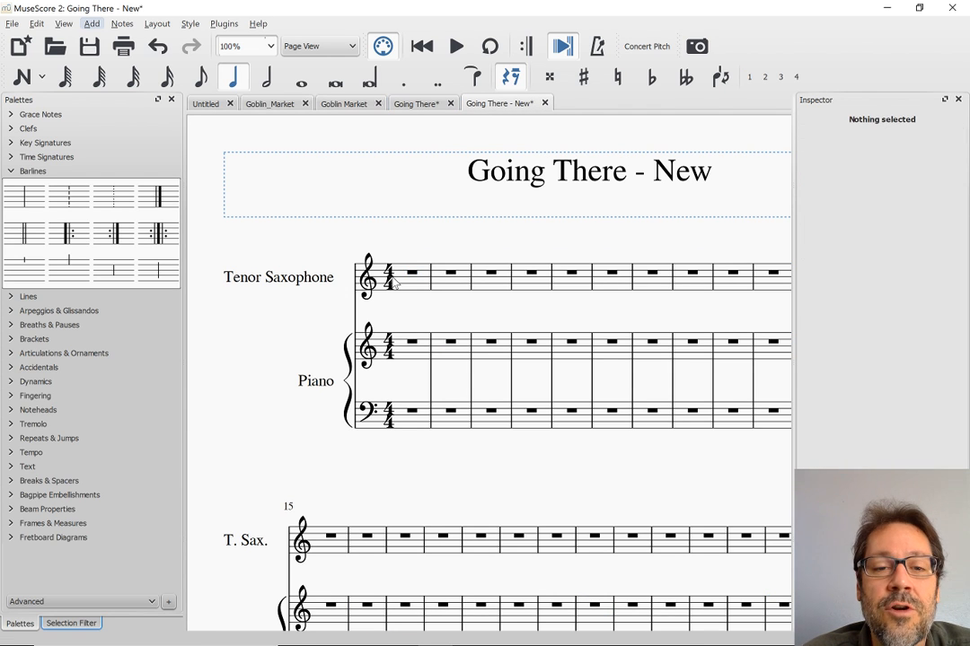
pyautogui.click(414, 275)
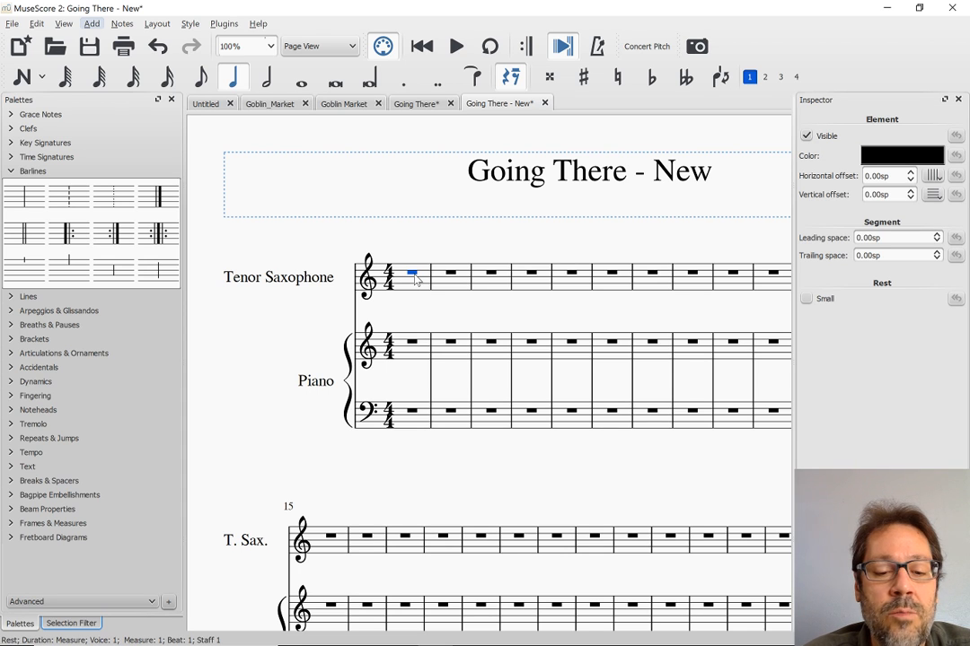
pyautogui.hotkey('ctrl', 'v')
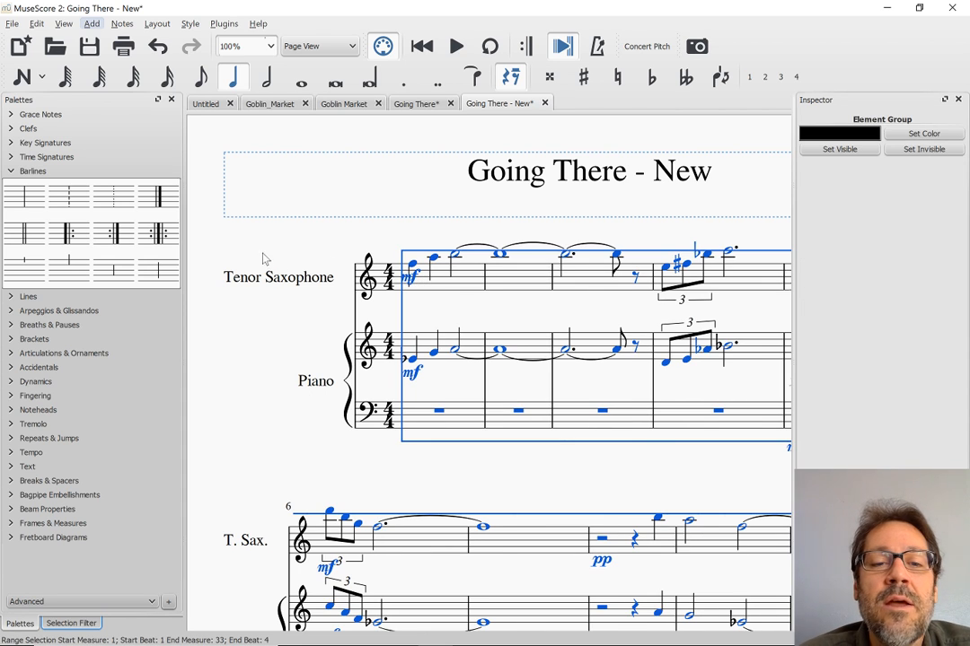
# Step: Compare the pasted opening with Going There in Finale NotePad, return to MuseScore, and check the Tenor Saxophone's first mf dynamic
pyautogui.hotkey('alt', 'Tab')
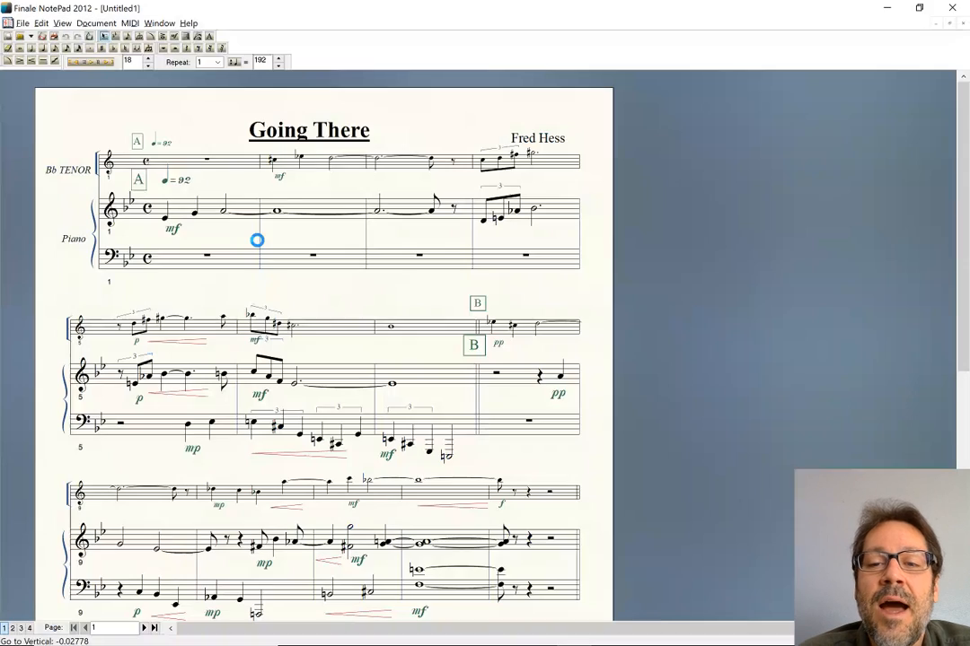
pyautogui.hotkey('alt', 'Tab')
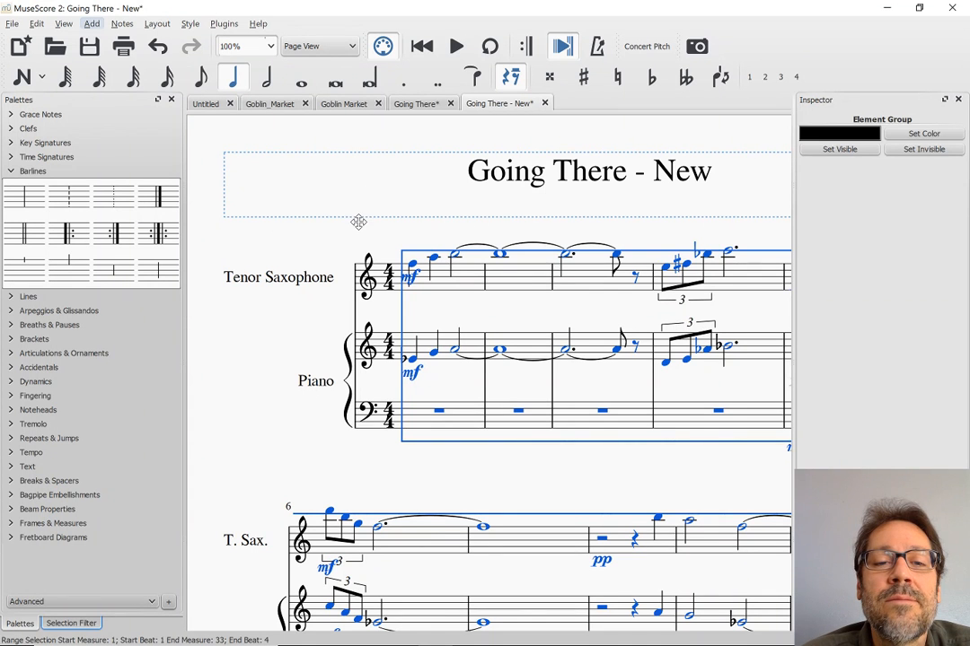
pyautogui.press('Escape')
pyautogui.click(411, 278)
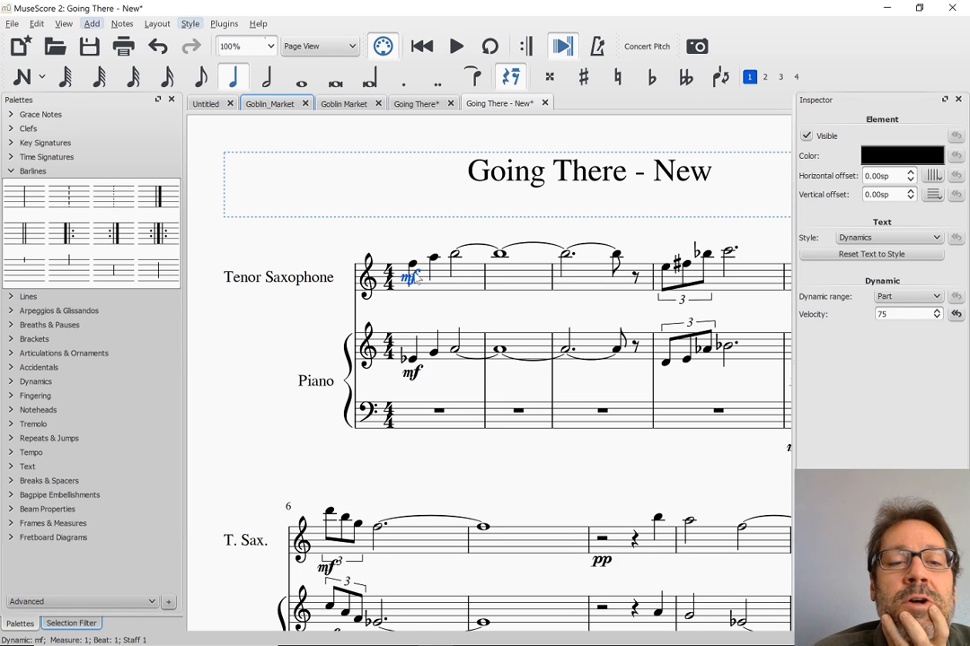
pyautogui.press('i')
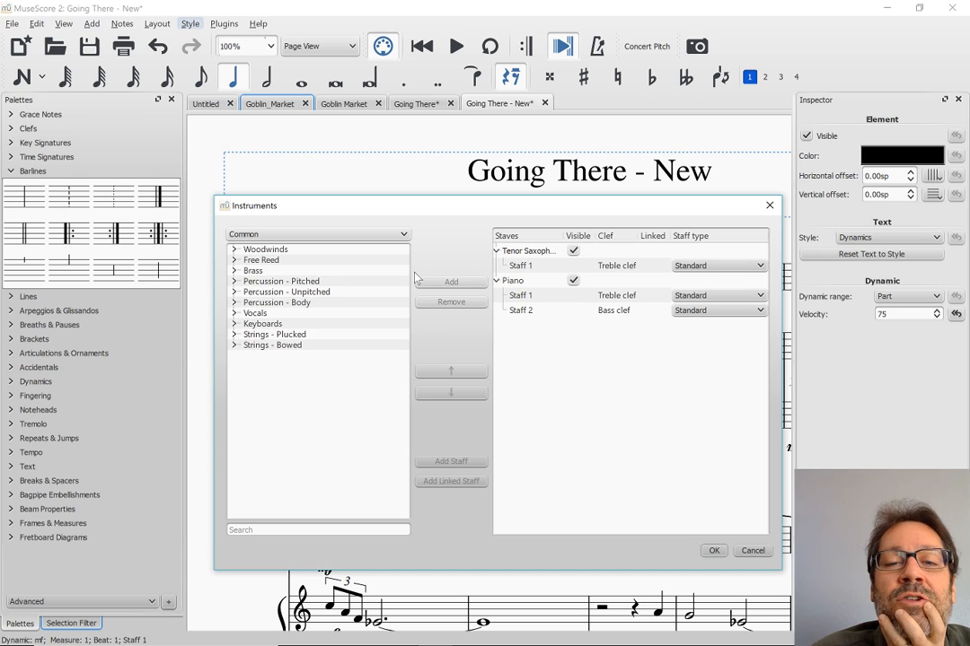
pyautogui.press('Escape')
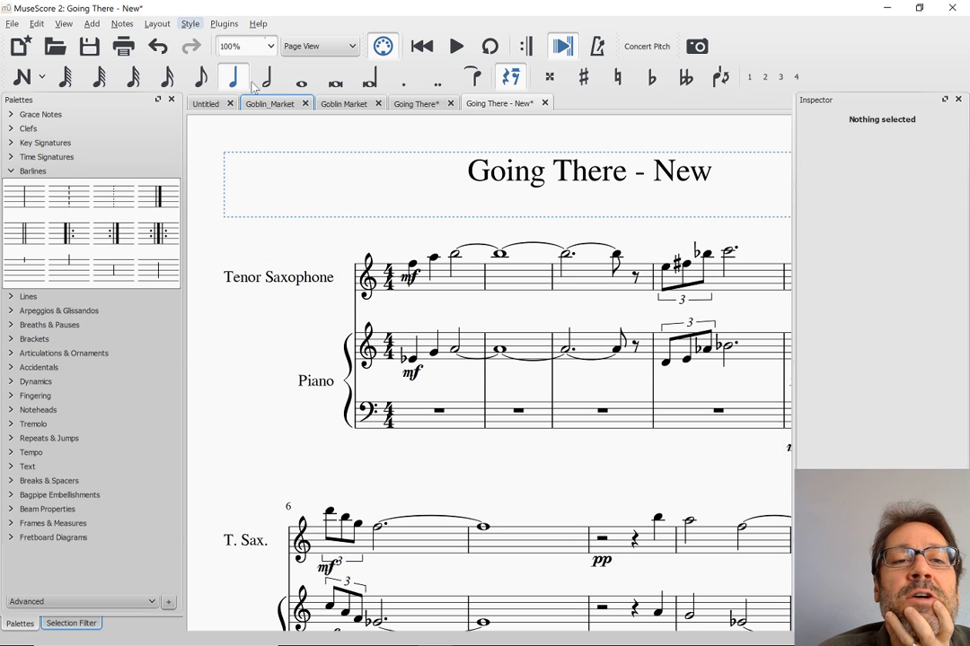
# Step: Examine the general style settings for hairpins, voltas and ottavas, and close them without changes
pyautogui.click(189, 24)
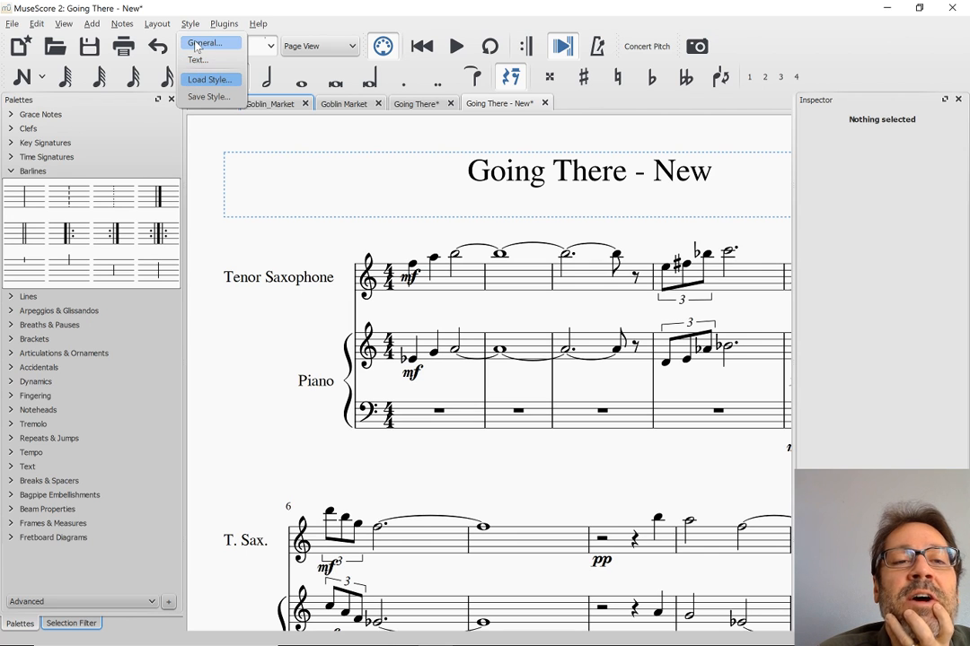
pyautogui.click(198, 45)
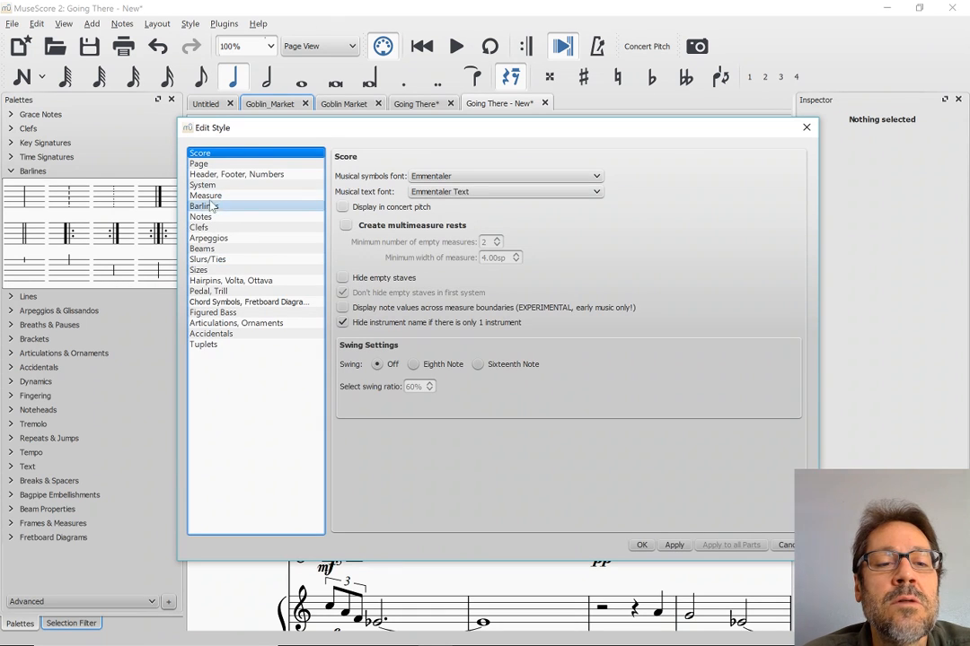
pyautogui.click(232, 283)
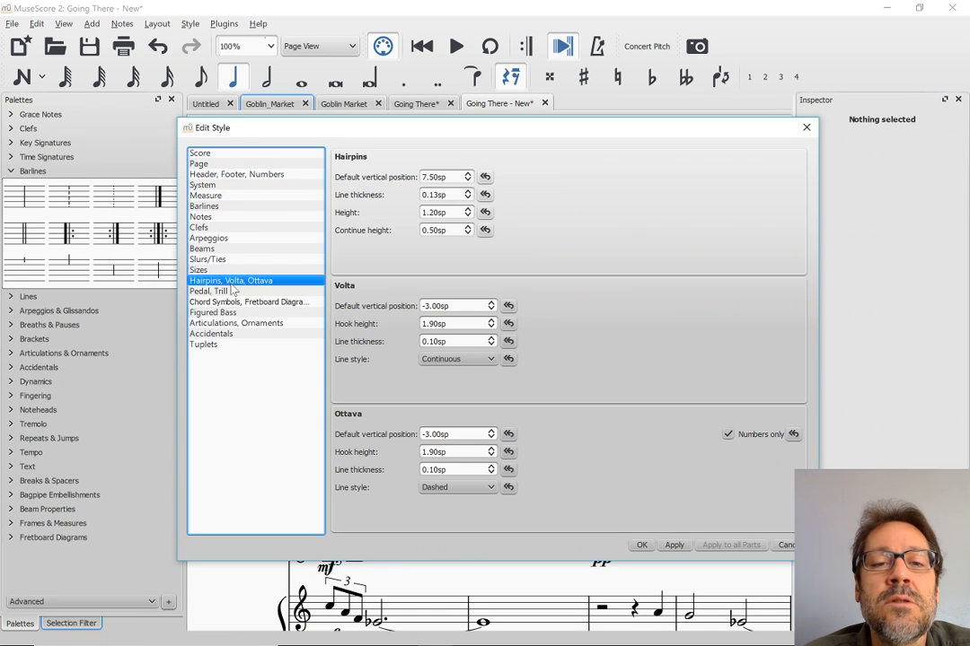
pyautogui.press('Escape')
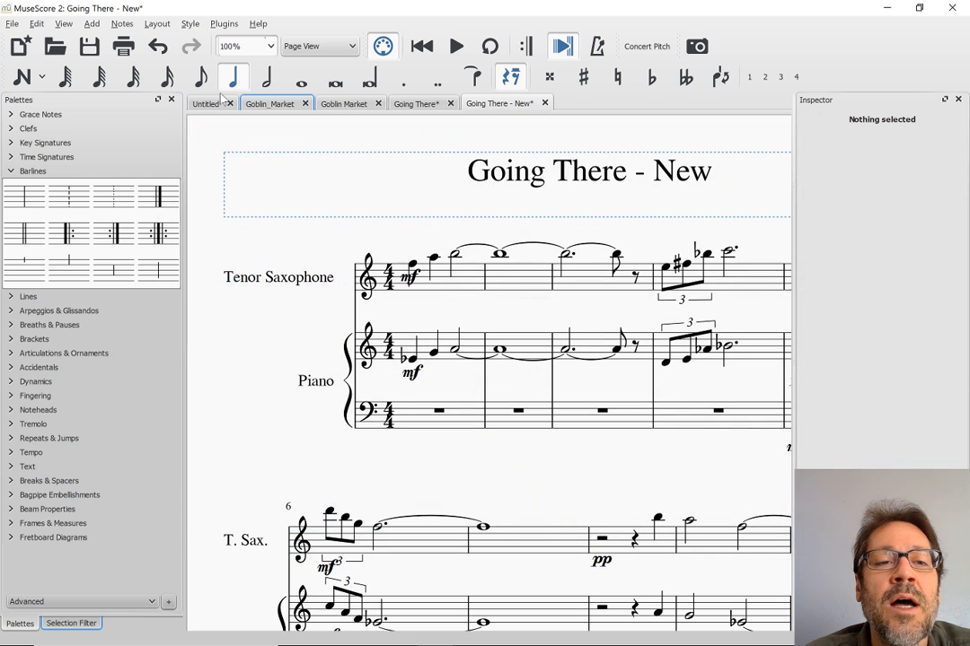
# Step: Examine the size and vertical offset of the Dynamics text style, compare it with Lyrics Odd Lines, and cancel
pyautogui.click(186, 27)
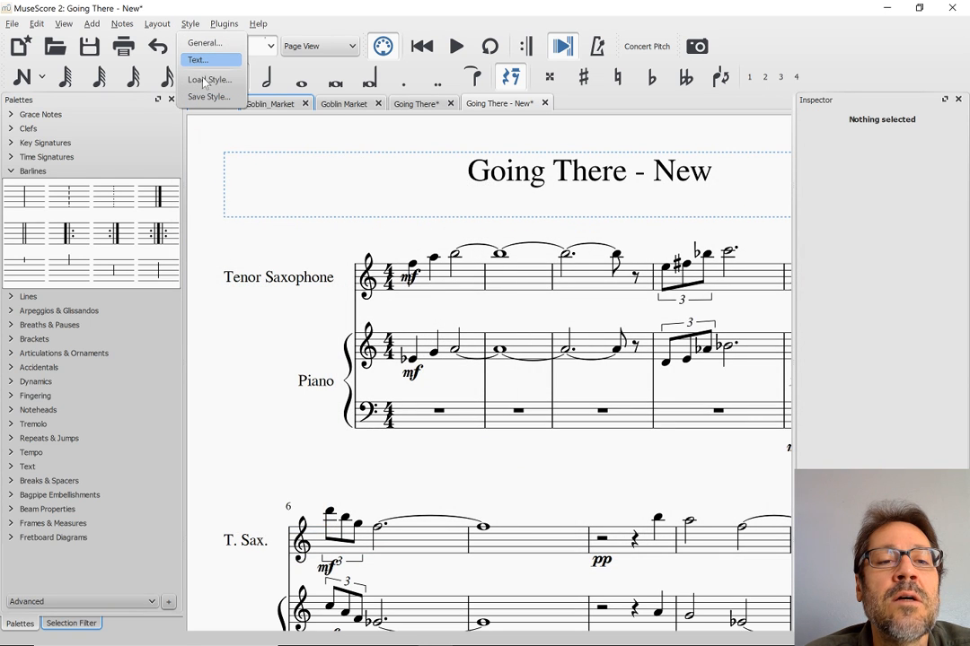
pyautogui.press('Escape')
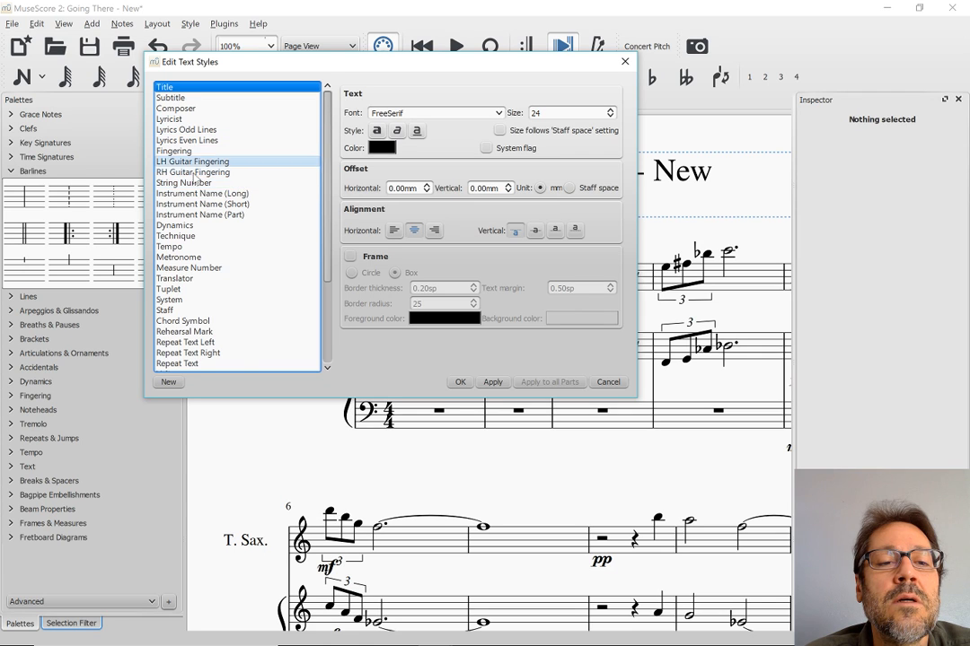
pyautogui.click(186, 227)
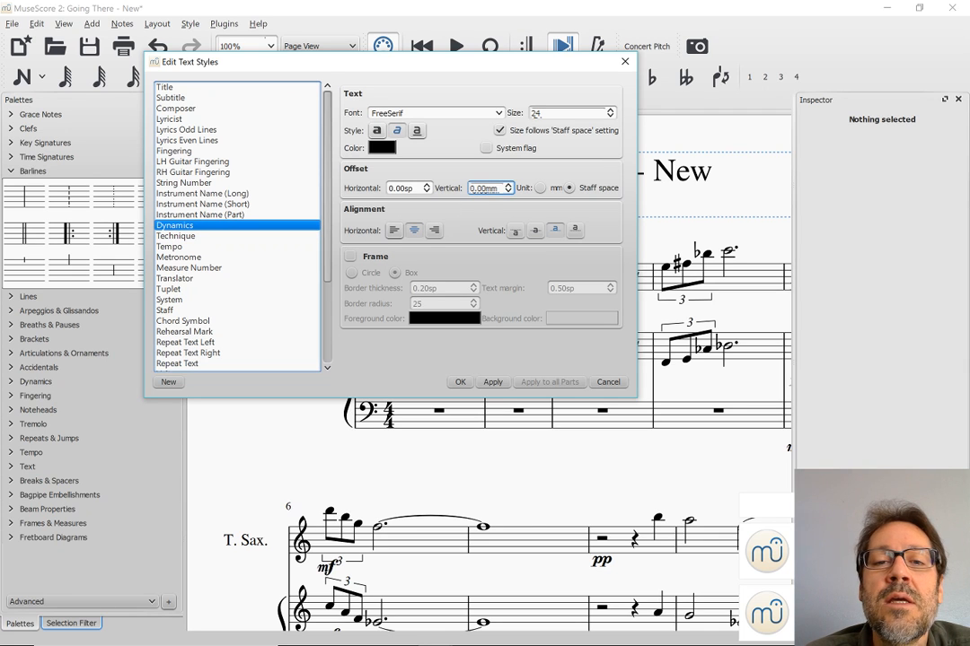
pyautogui.click(536, 114)
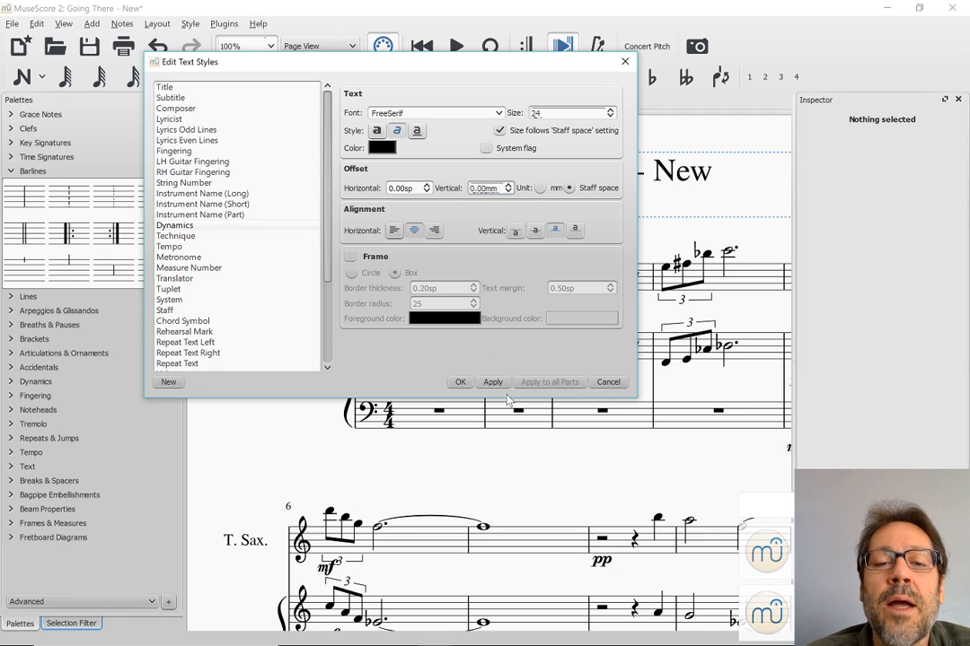
pyautogui.click(196, 131)
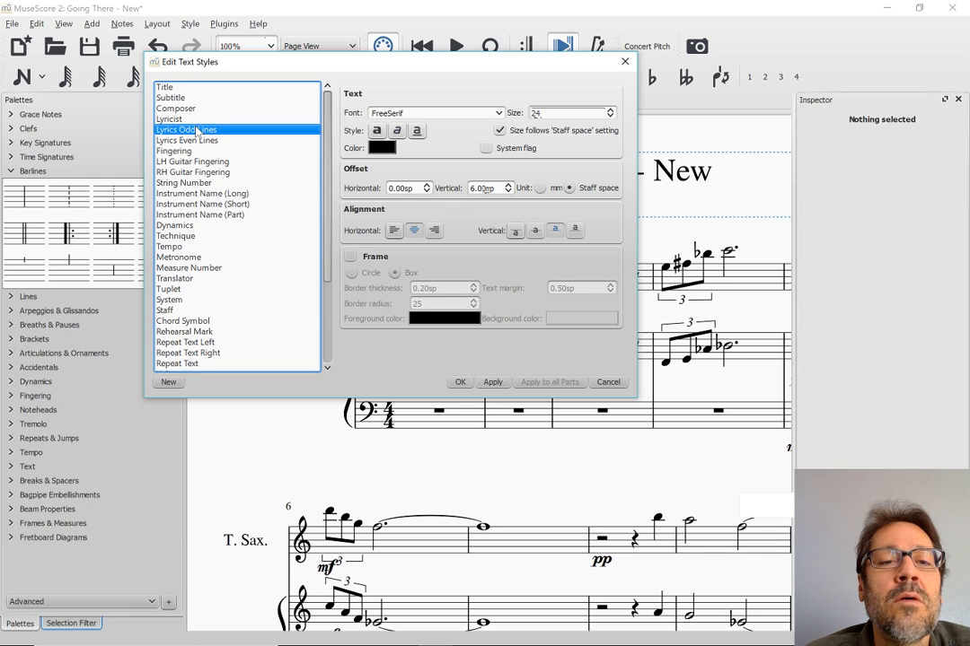
pyautogui.click(171, 228)
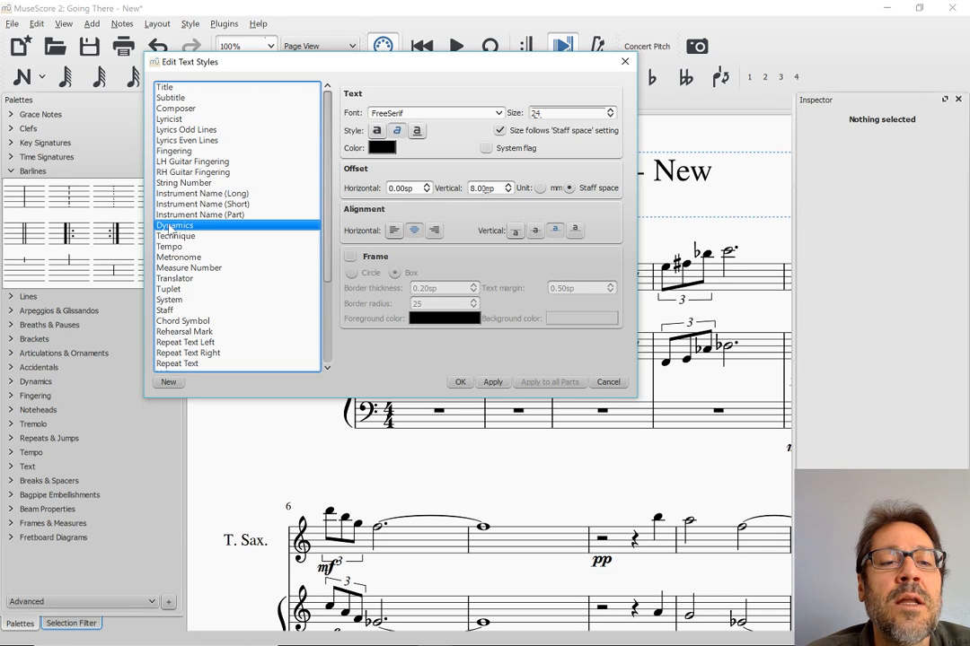
pyautogui.click(486, 188)
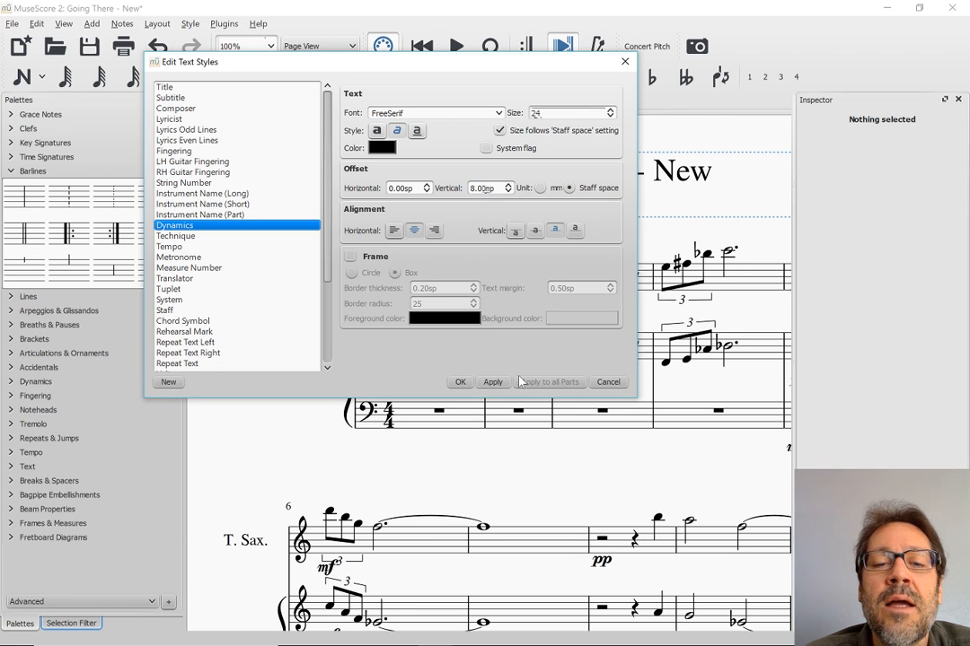
pyautogui.click(607, 383)
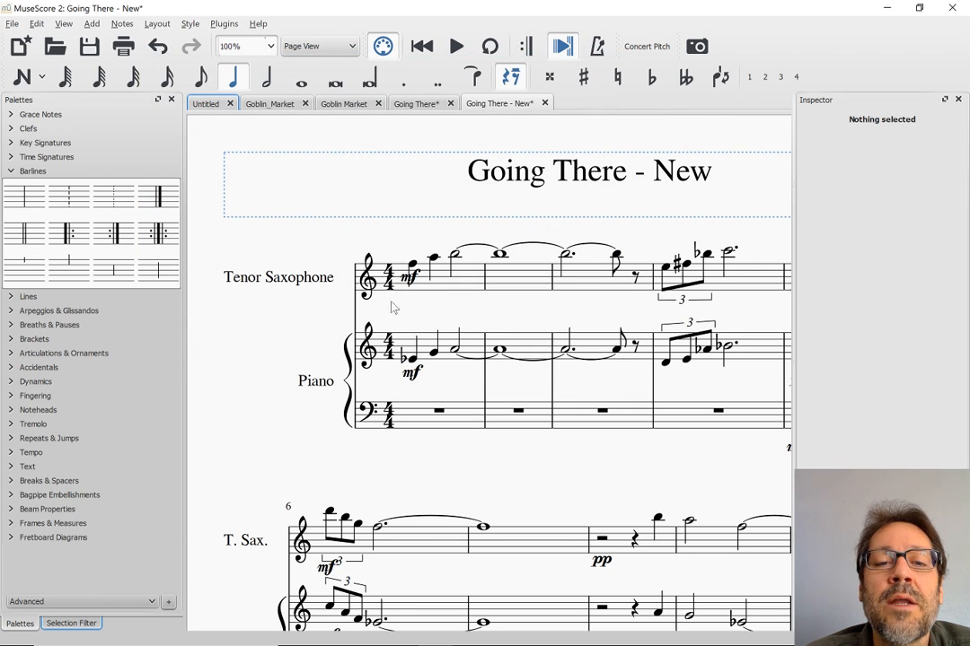
# Step: Inspect the text properties of the mf in measure 1 of the Tenor Saxophone staff, checking its vertical offset, and cancel
pyautogui.click(410, 279)
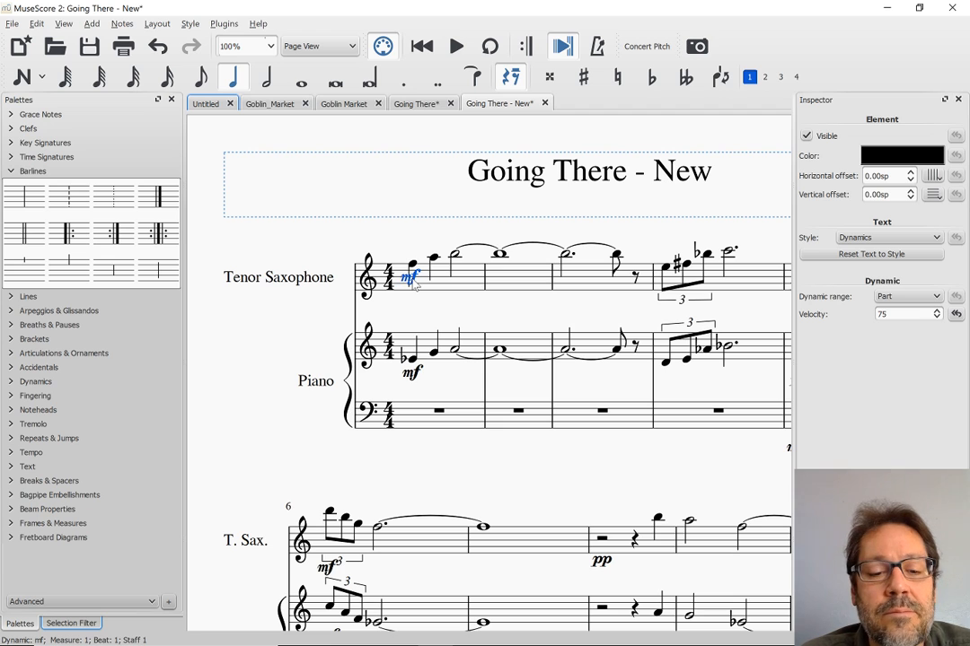
pyautogui.rightClick(413, 279)
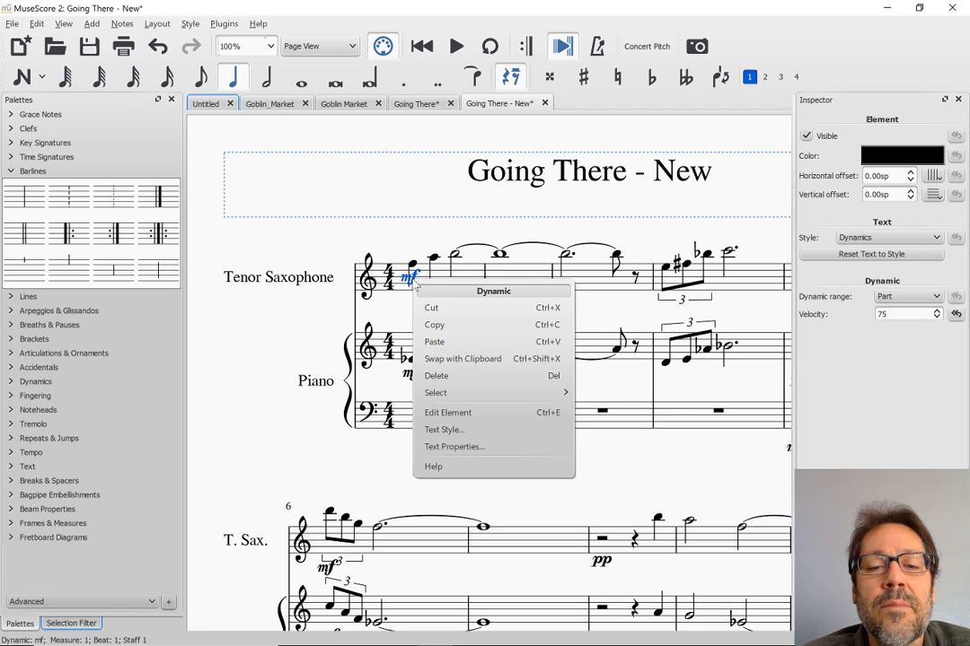
pyautogui.click(446, 447)
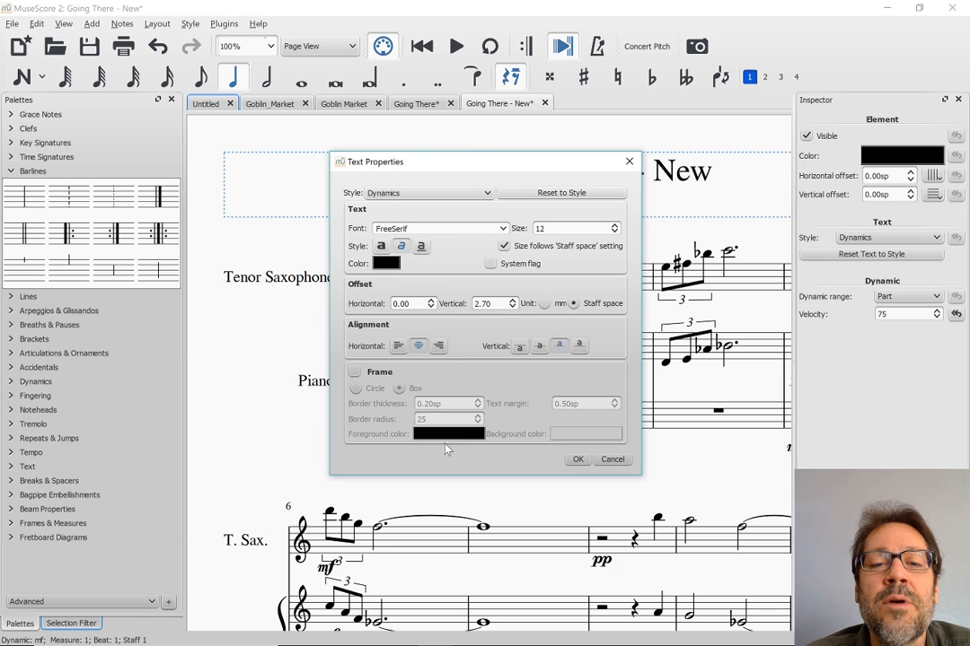
pyautogui.click(495, 303)
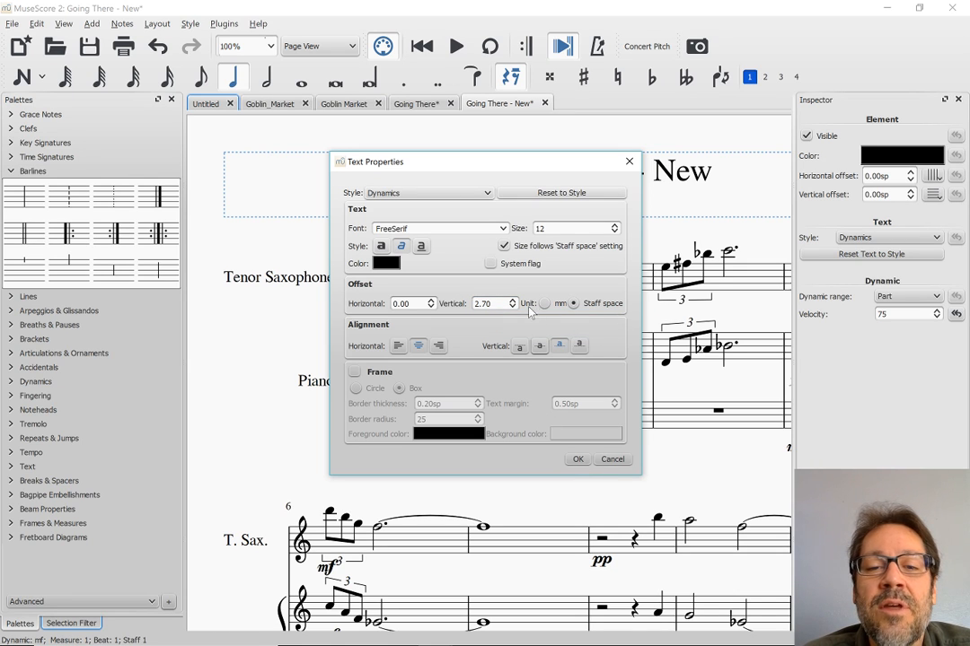
pyautogui.click(489, 303)
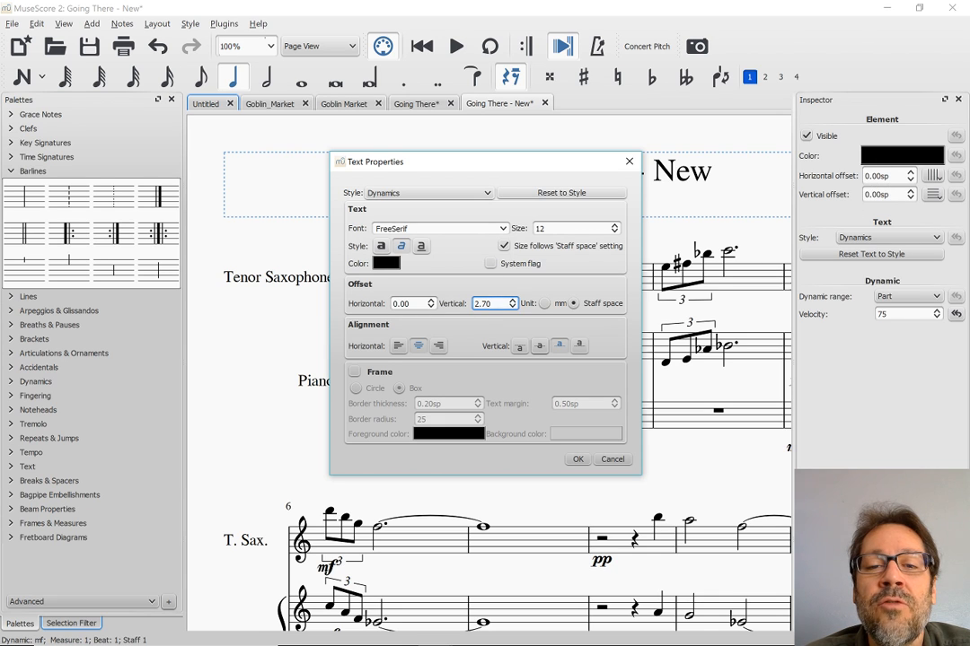
pyautogui.click(612, 459)
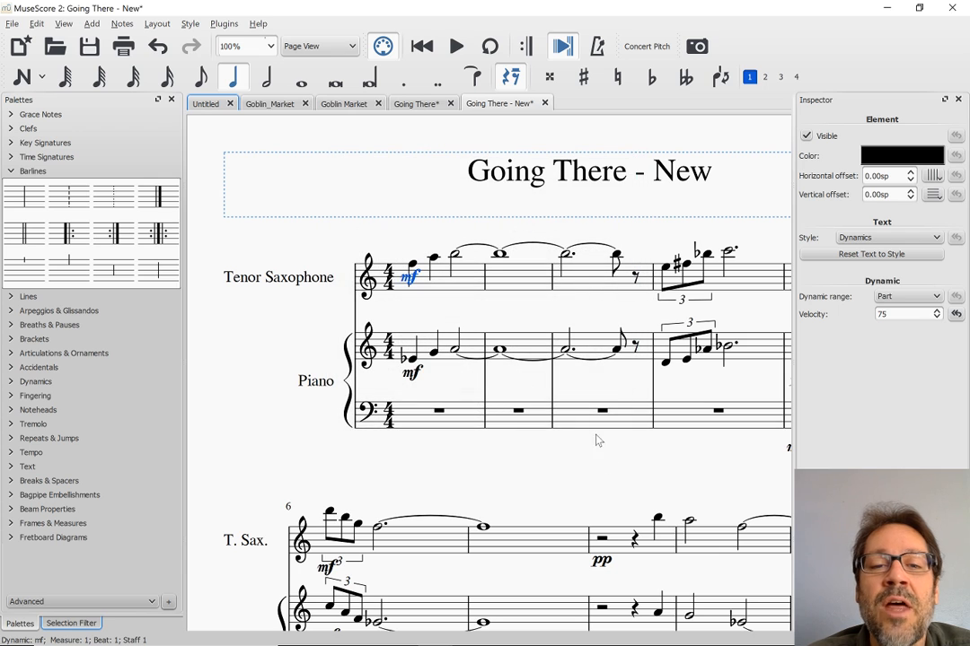
# Step: Select all the dynamics in Going There - New and reset their text to the Dynamics style
pyautogui.rightClick(413, 279)
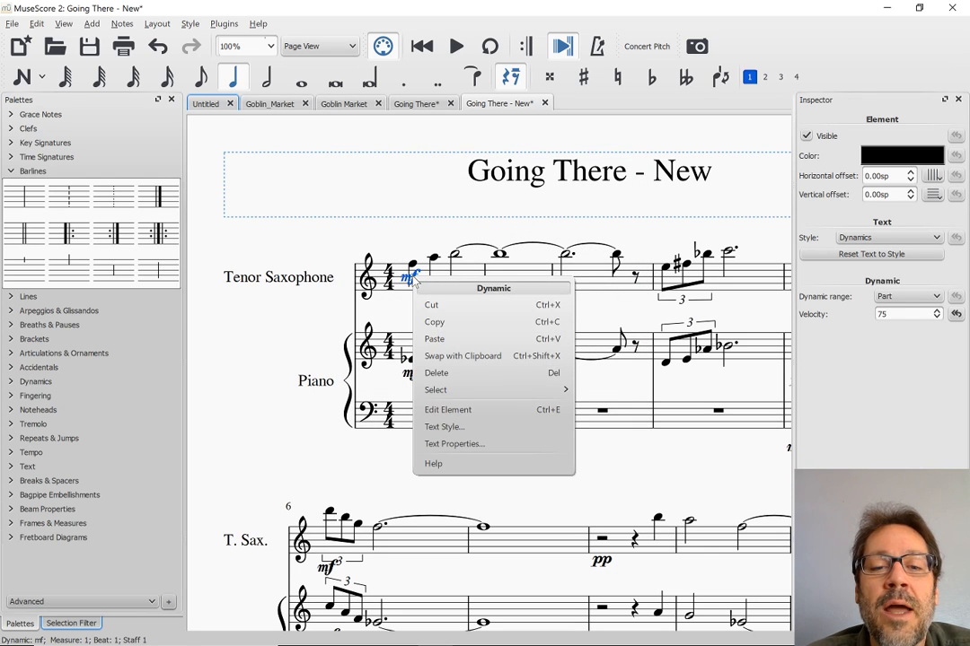
pyautogui.moveTo(503, 390)
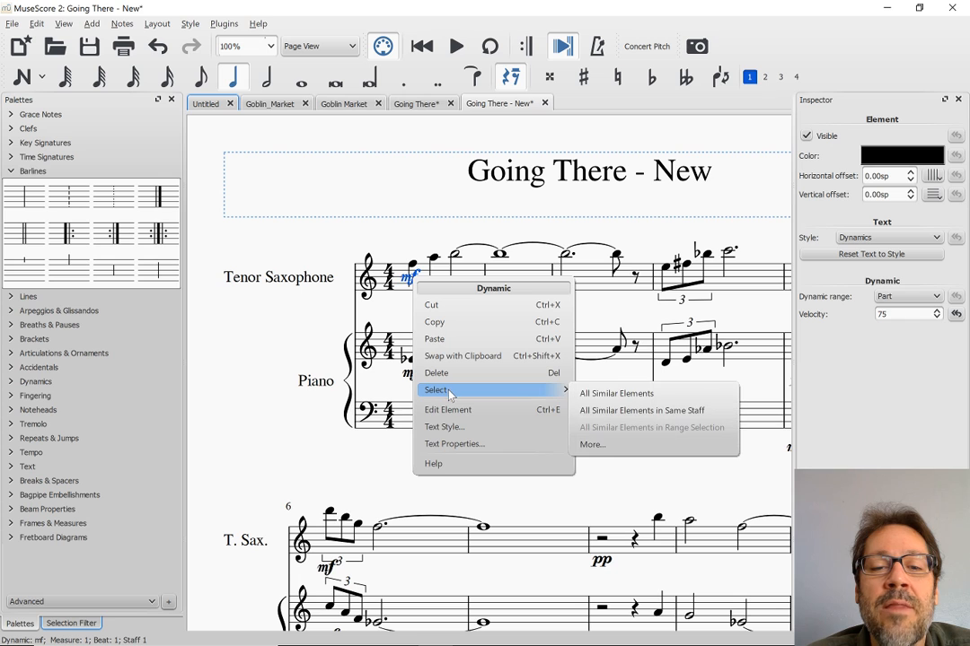
pyautogui.click(600, 395)
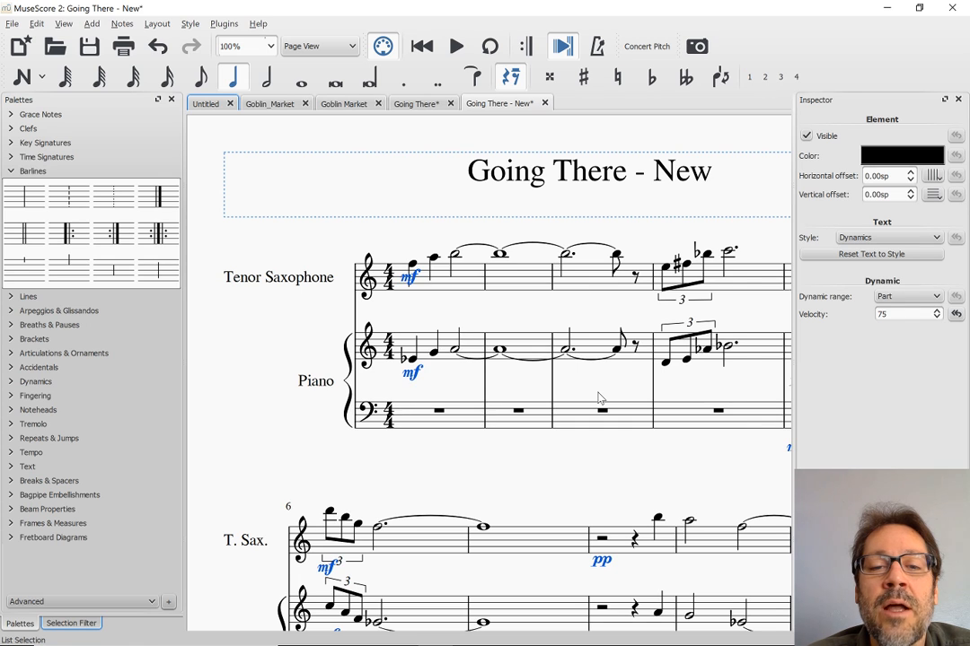
pyautogui.click(844, 255)
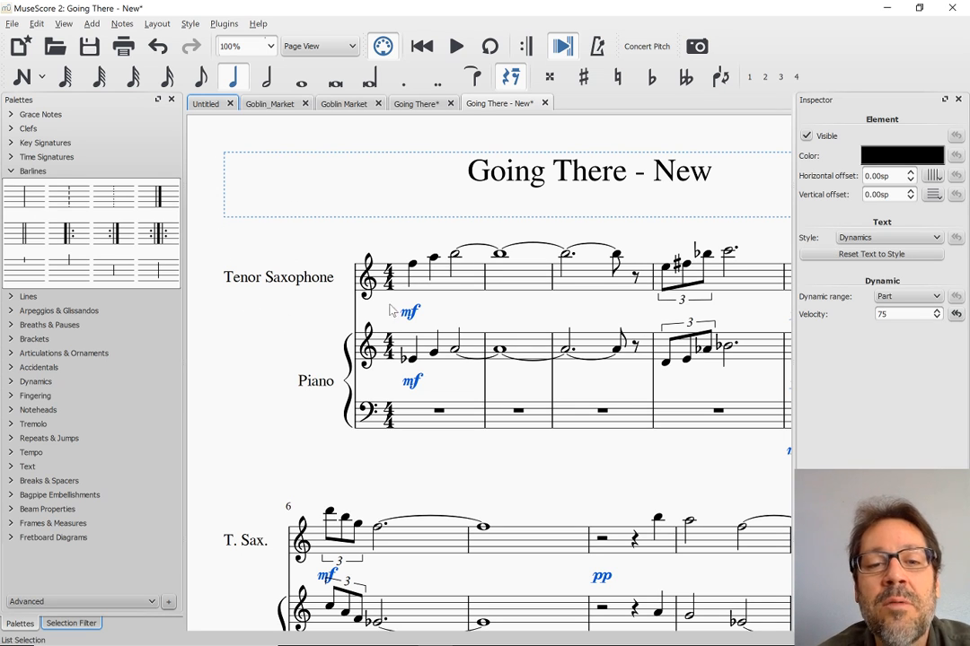
# Step: Switch to Finale NotePad to check how the opening dynamics are placed, and return to MuseScore to review the reset ones
pyautogui.hotkey('alt', 'Tab')
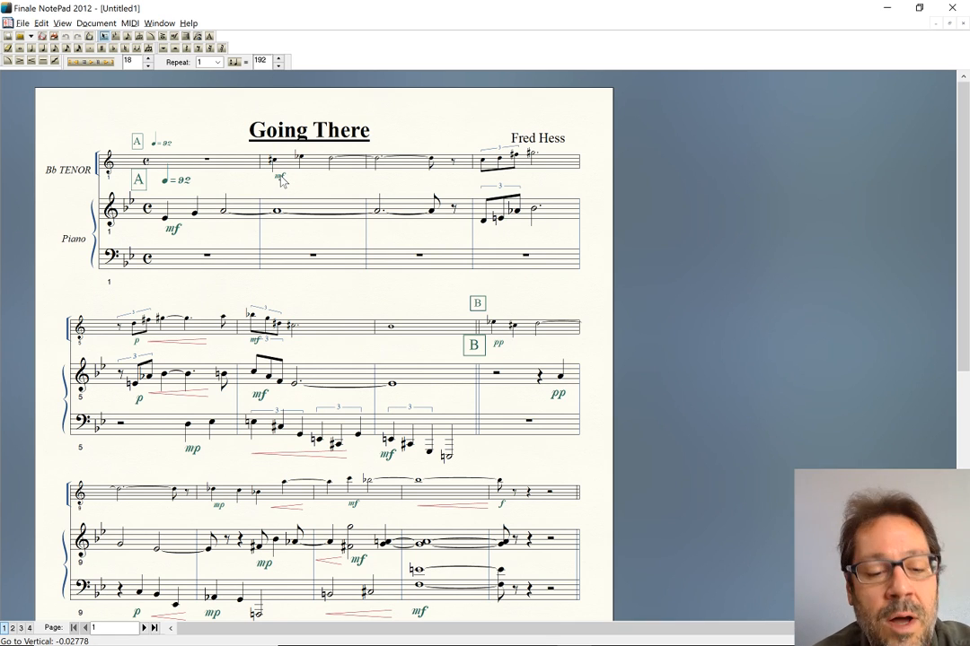
pyautogui.hotkey('alt', 'Tab')
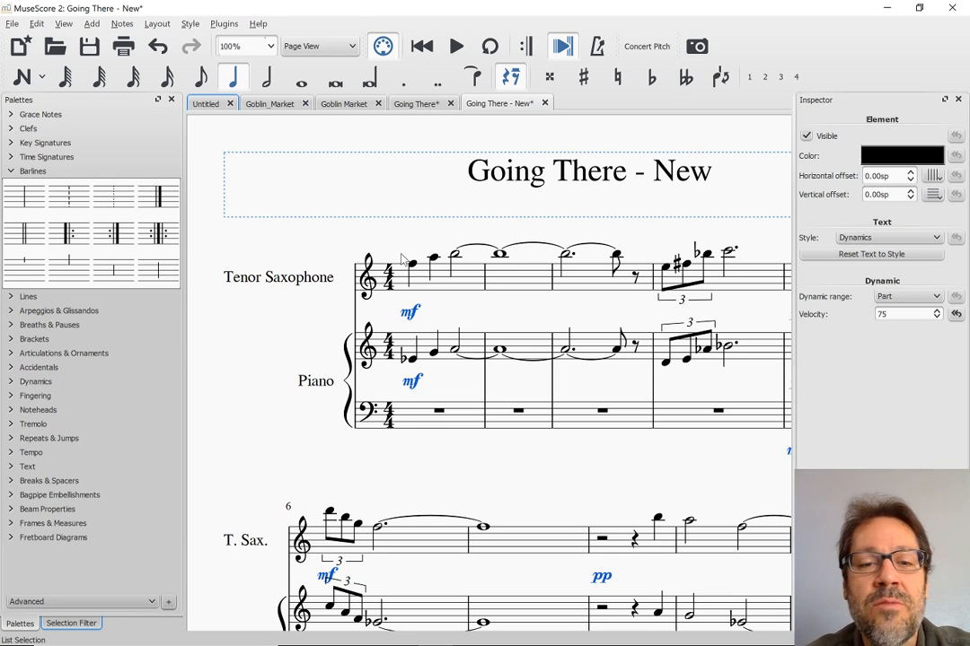
pyautogui.scroll(-5, 417, 311)
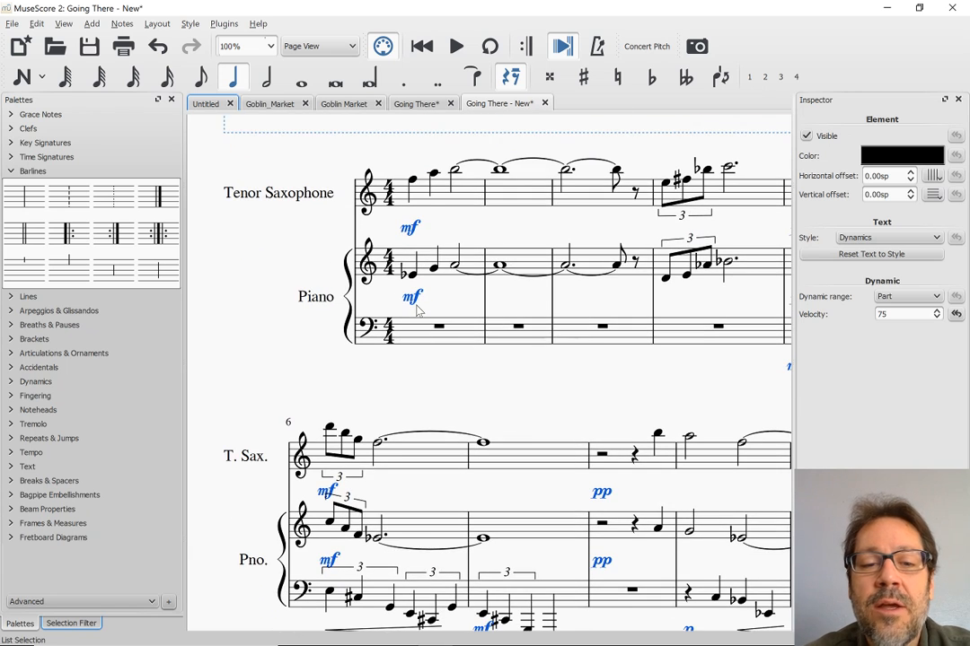
# Step: In the original Going There score, select all dynamics similar to the piano's first mf and reset their text to style
pyautogui.click(415, 104)
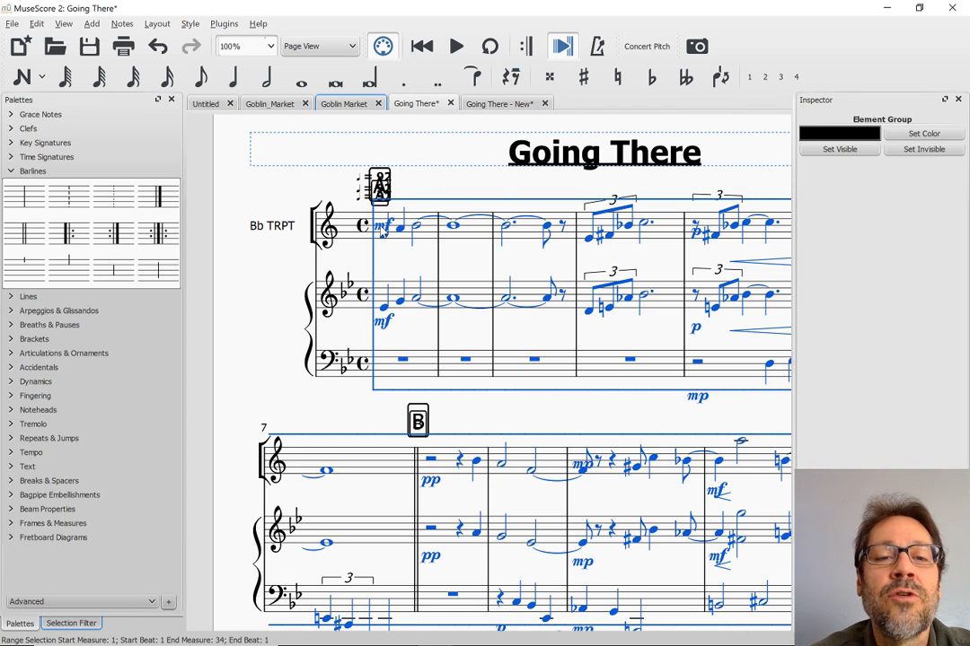
pyautogui.click(383, 321)
pyautogui.rightClick(384, 328)
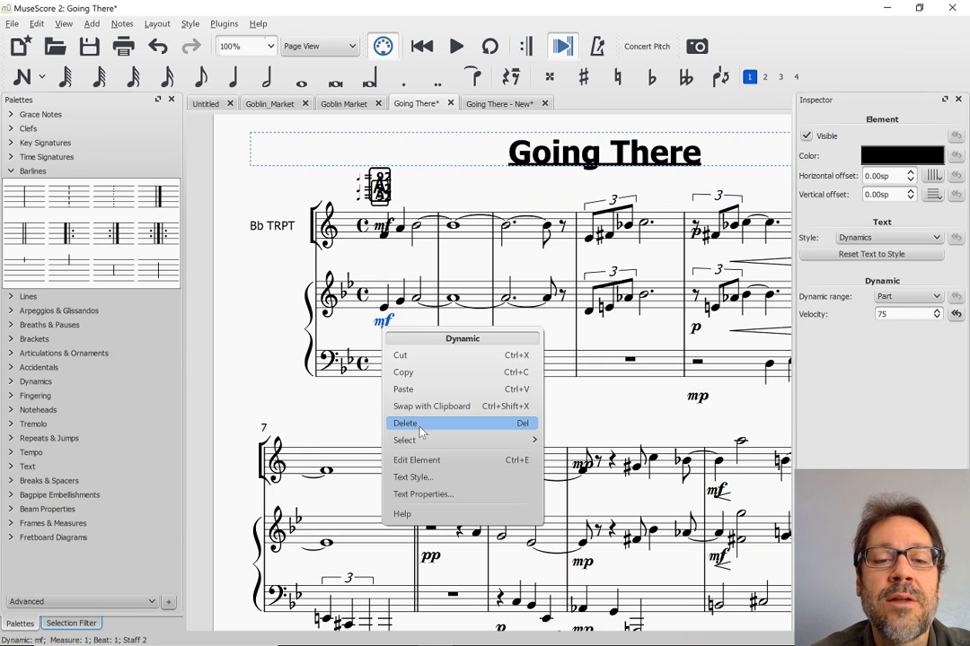
pyautogui.moveTo(431, 440)
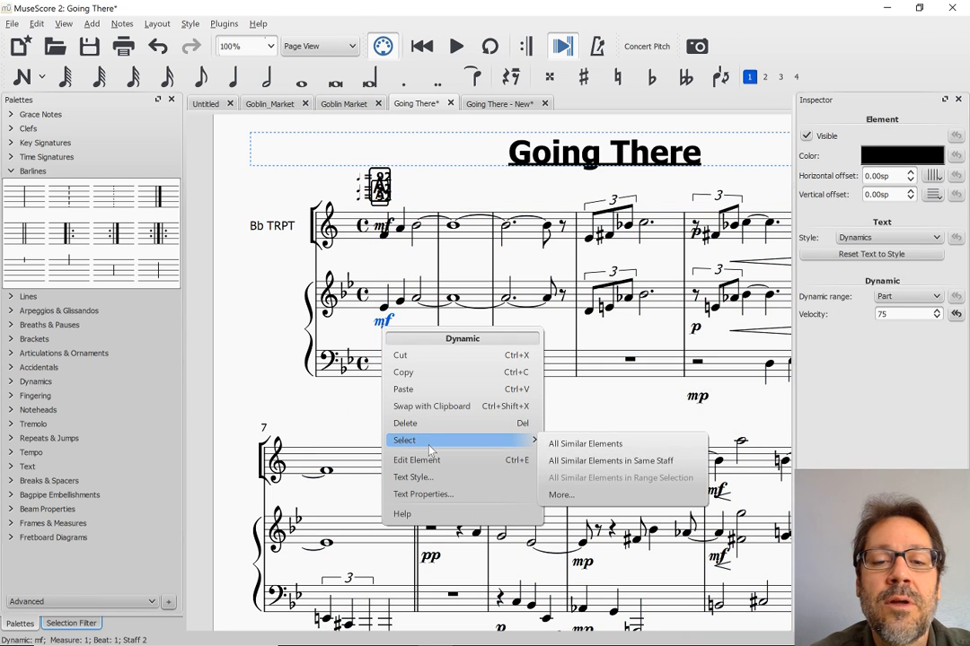
pyautogui.click(585, 443)
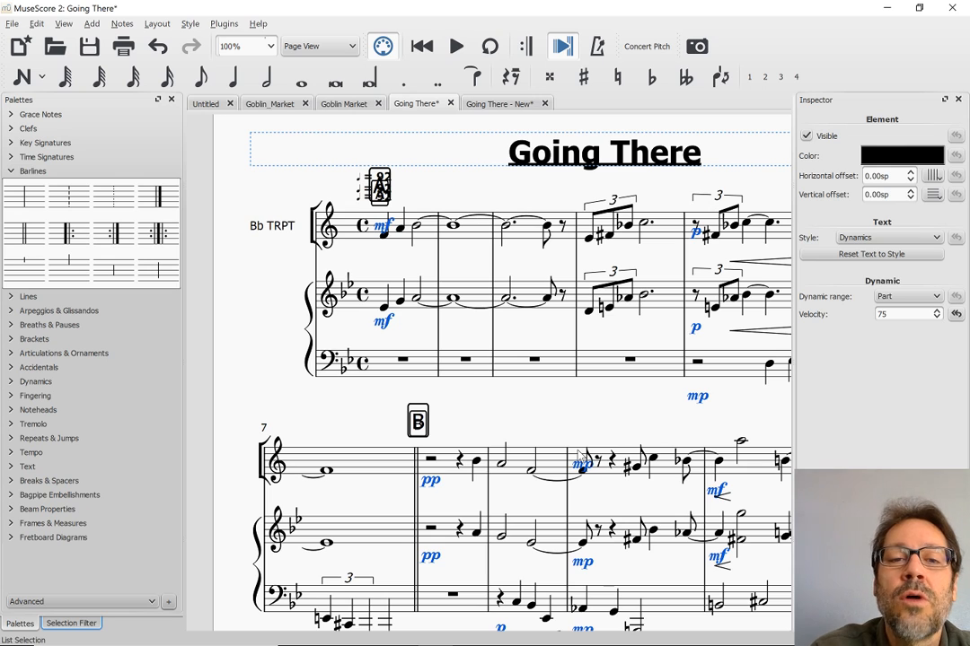
pyautogui.click(849, 256)
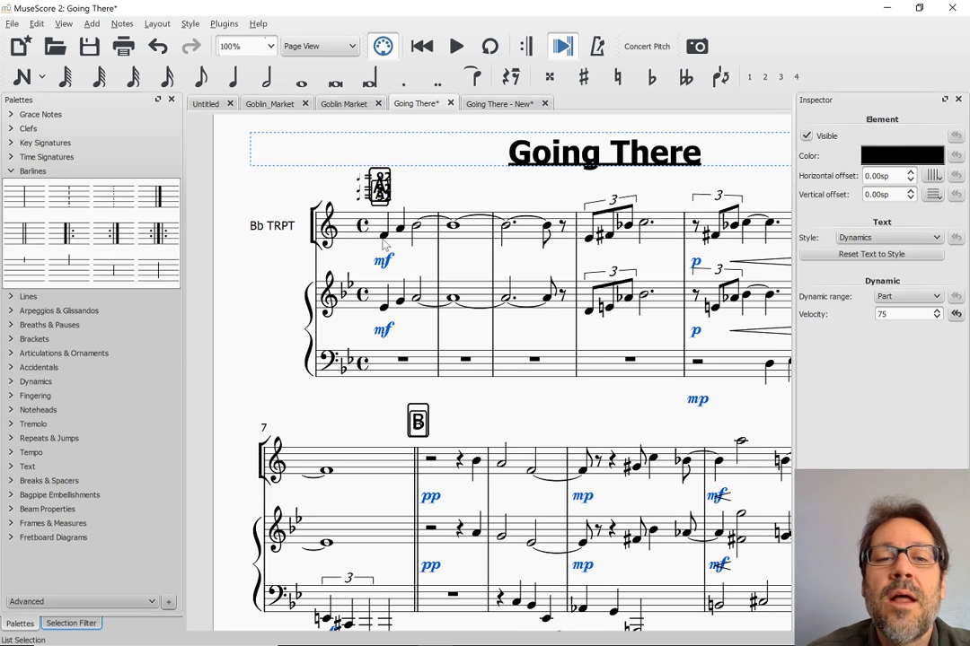
# Step: Pull two of the stacked duplicate B rehearsal marks at measure 8 aside and delete them
pyautogui.click(379, 186)
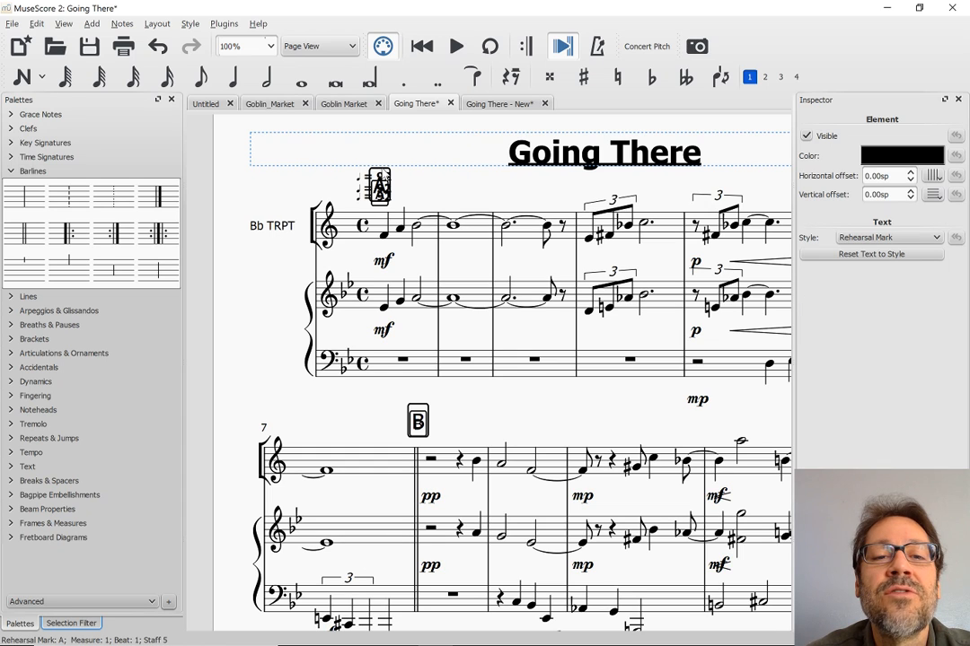
pyautogui.click(418, 424)
pyautogui.moveTo(418, 424); pyautogui.dragTo(509, 392)
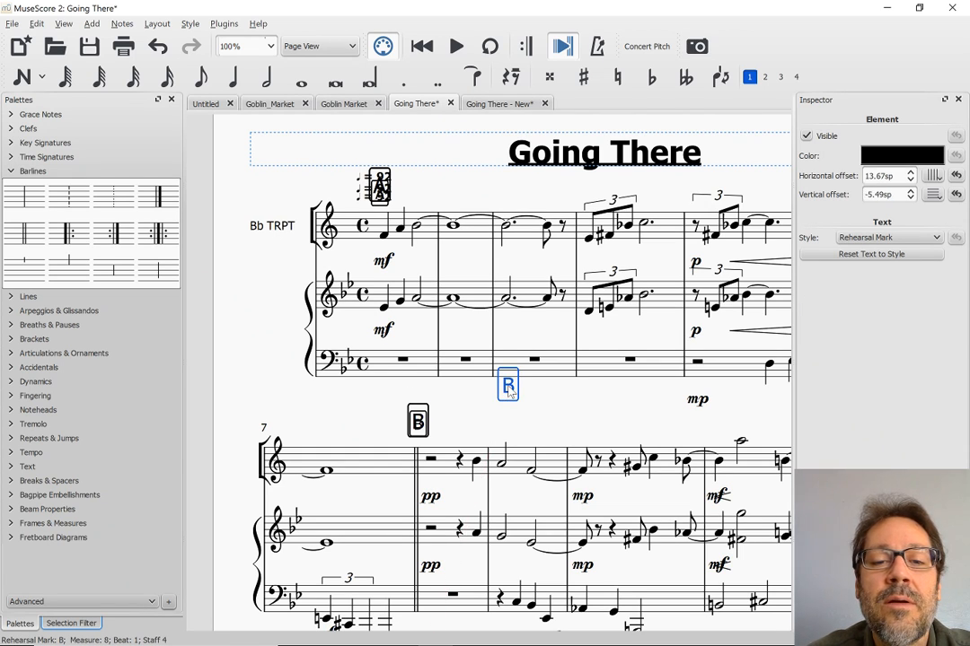
pyautogui.scroll(-3, 509, 388)
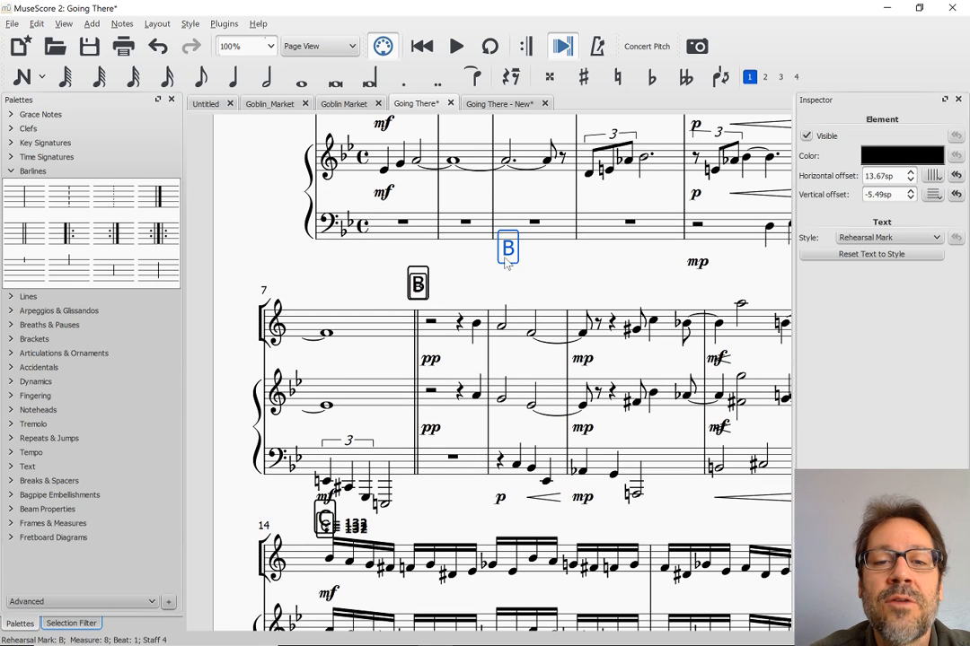
pyautogui.moveTo(505, 260); pyautogui.dragTo(500, 290)
pyautogui.press('Delete')
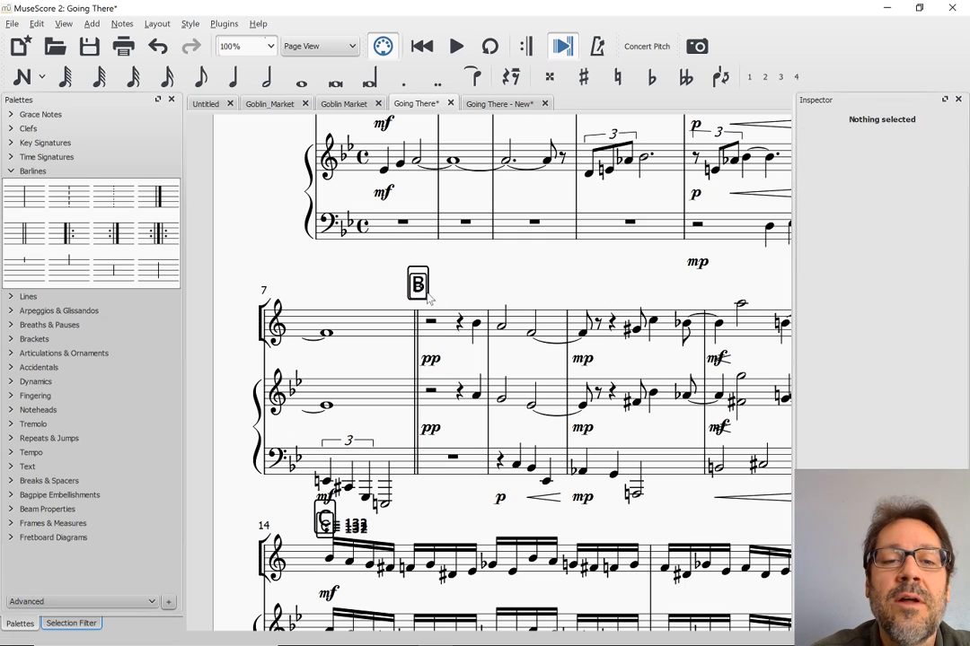
pyautogui.click(419, 285)
pyautogui.moveTo(418, 285); pyautogui.dragTo(459, 290)
pyautogui.press('Delete')
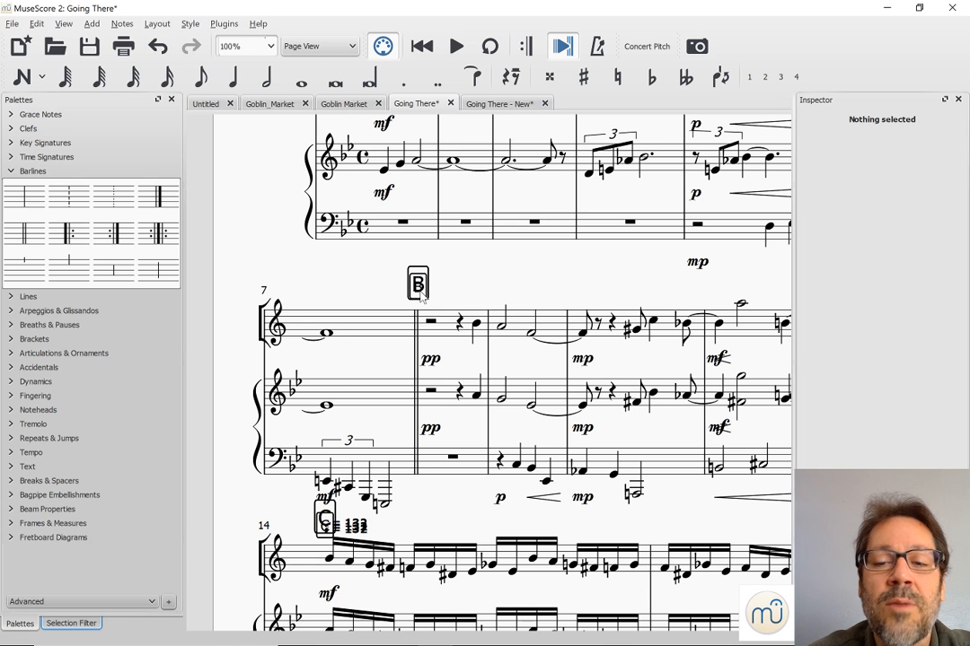
# Step: Check the B marks in Finale NotePad, and in MuseScore delete the remaining duplicates under the first staff's B, resetting that mark's position
pyautogui.hotkey('alt', 'Tab')
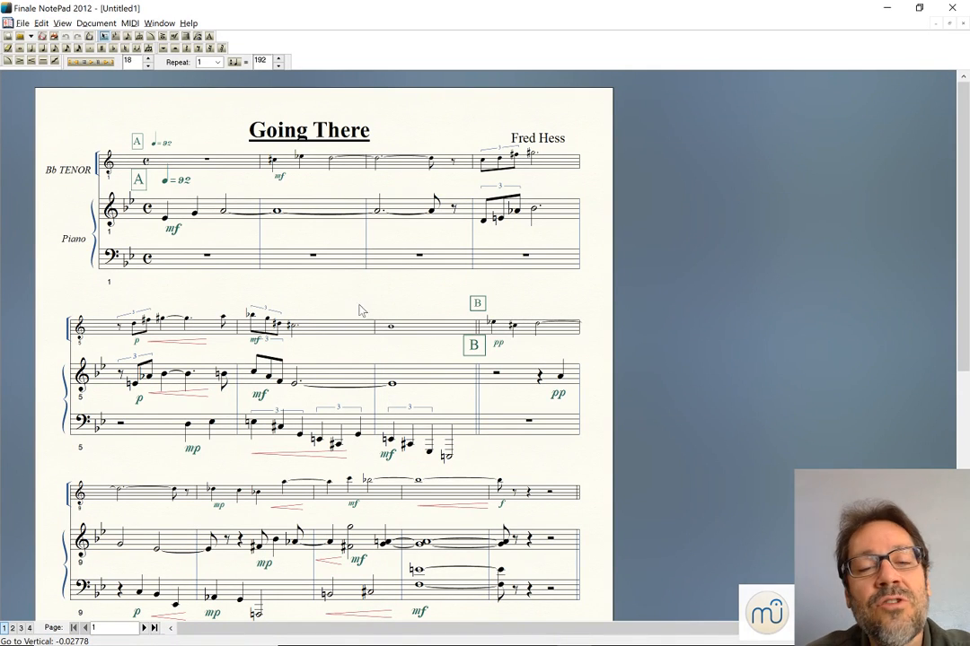
pyautogui.hotkey('alt', 'Tab')
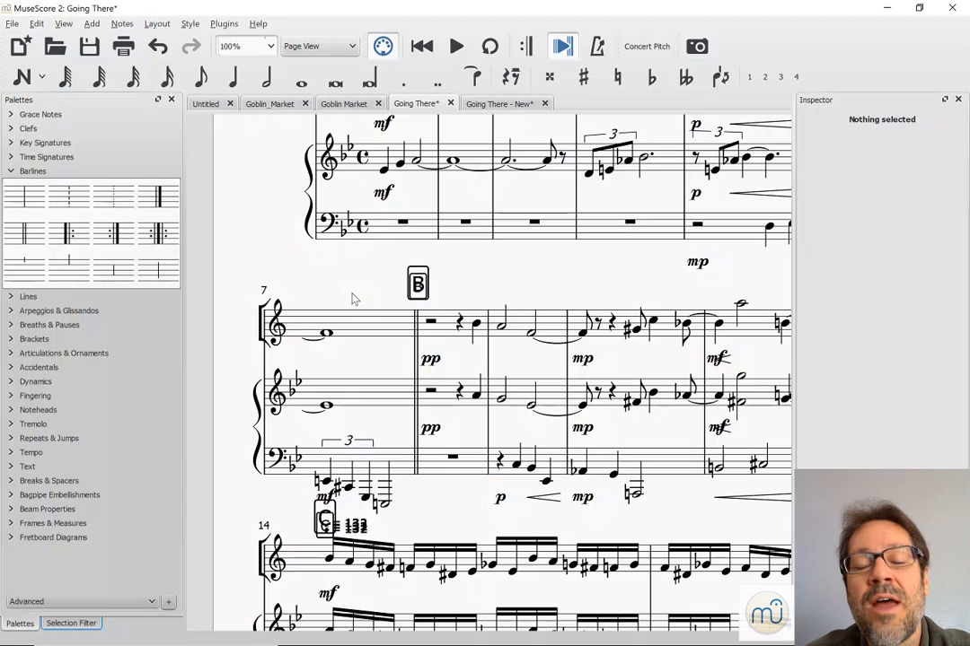
pyautogui.click(428, 292)
pyautogui.moveTo(428, 292); pyautogui.dragTo(478, 294)
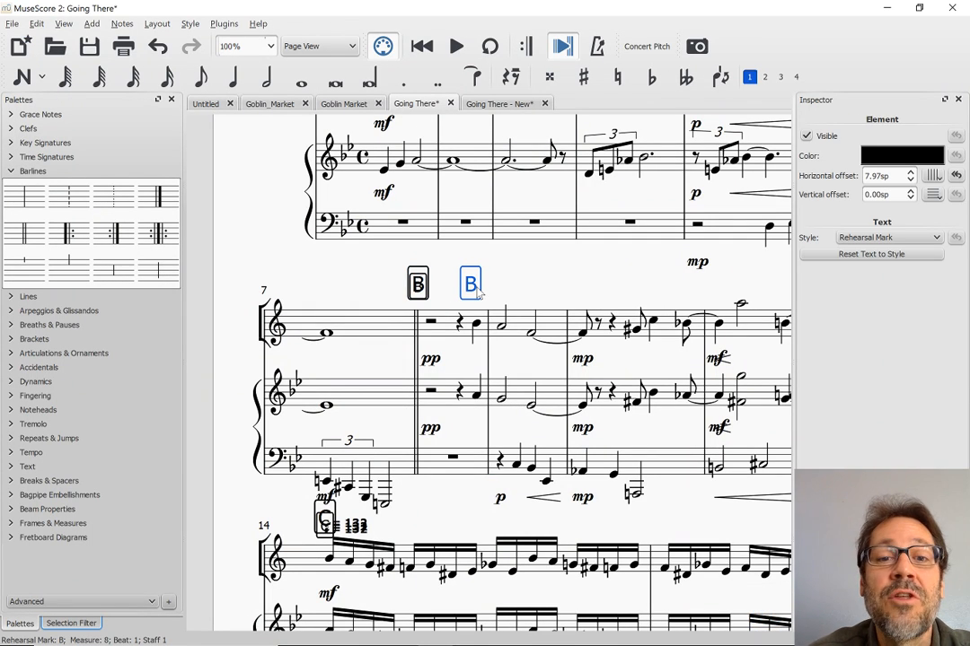
pyautogui.click(419, 286)
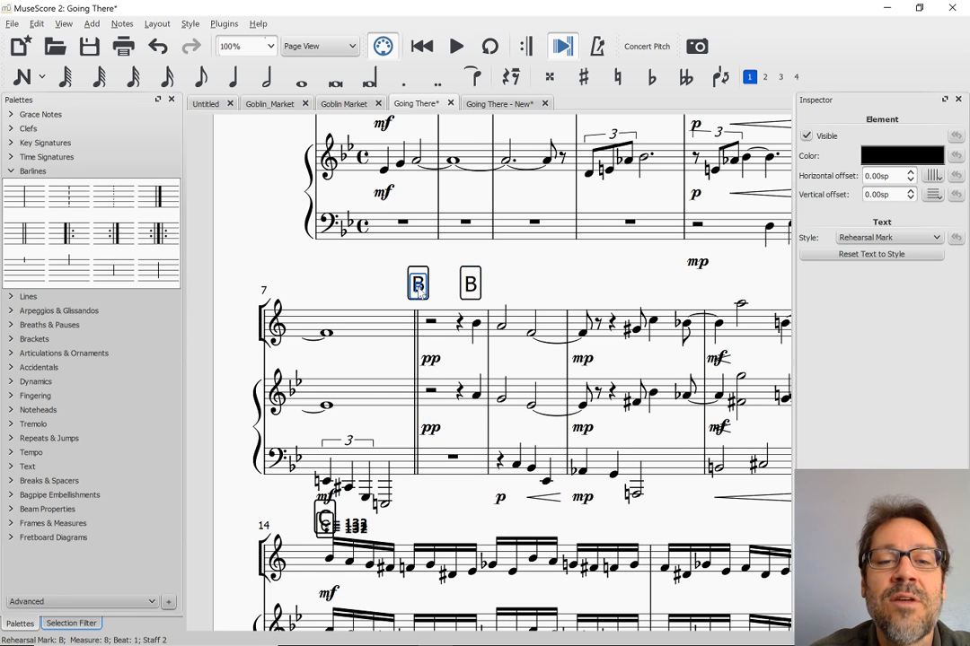
pyautogui.press('Delete')
pyautogui.click(418, 288)
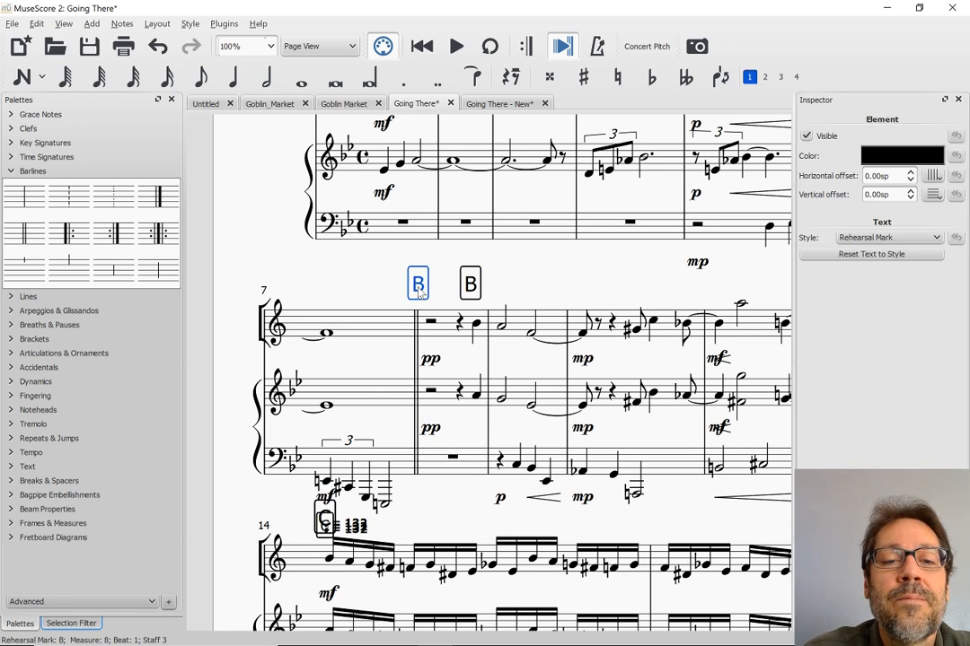
pyautogui.press('Delete')
pyautogui.click(476, 289)
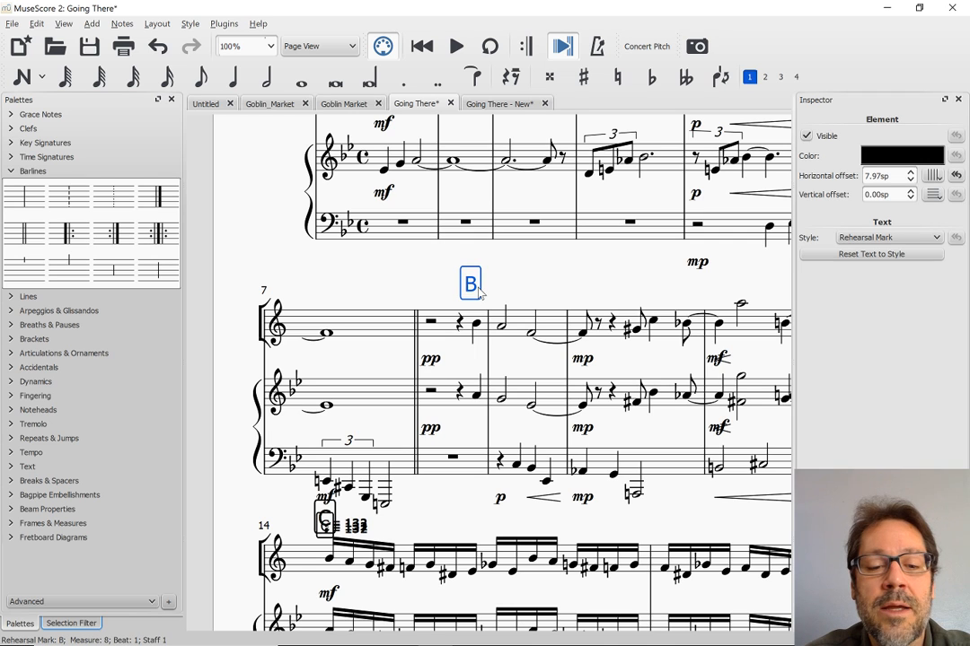
pyautogui.hotkey('ctrl', 'r')
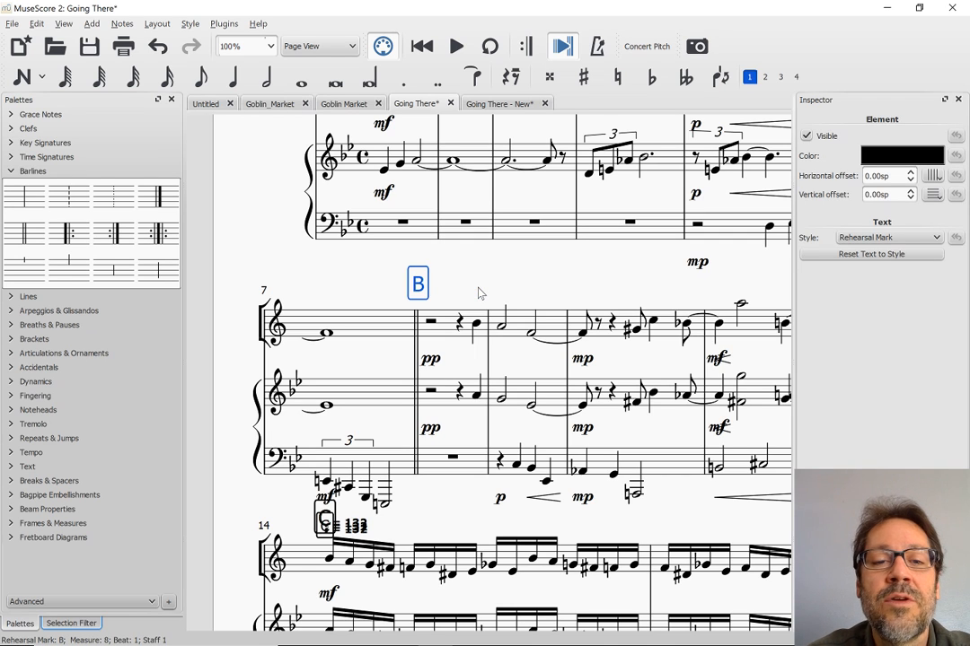
# Step: Select all rehearsal marks in the score similar to the B at measure 8
pyautogui.rightClick(418, 296)
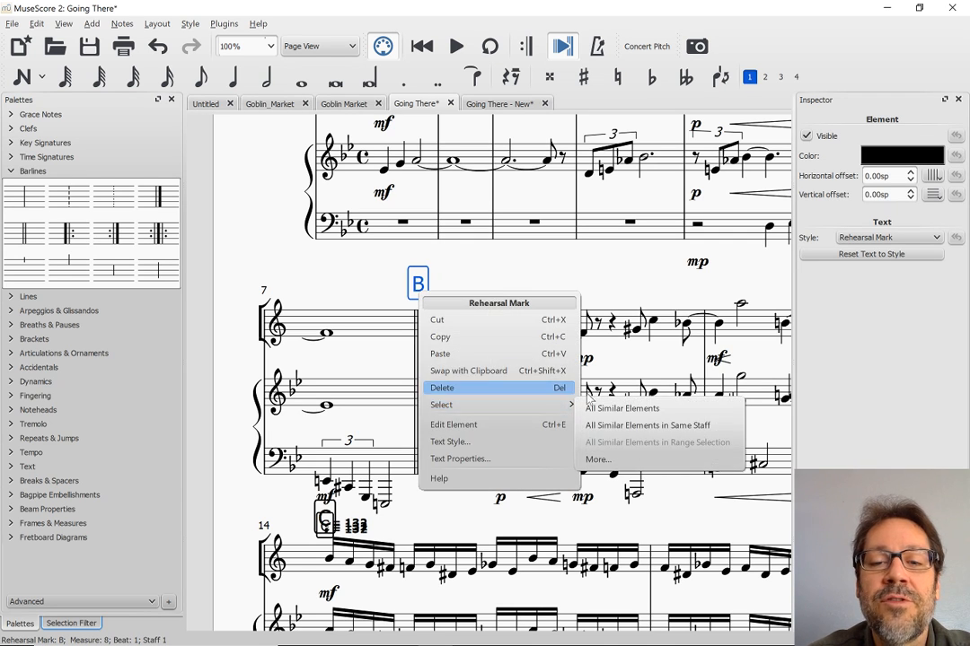
pyautogui.moveTo(512, 405)
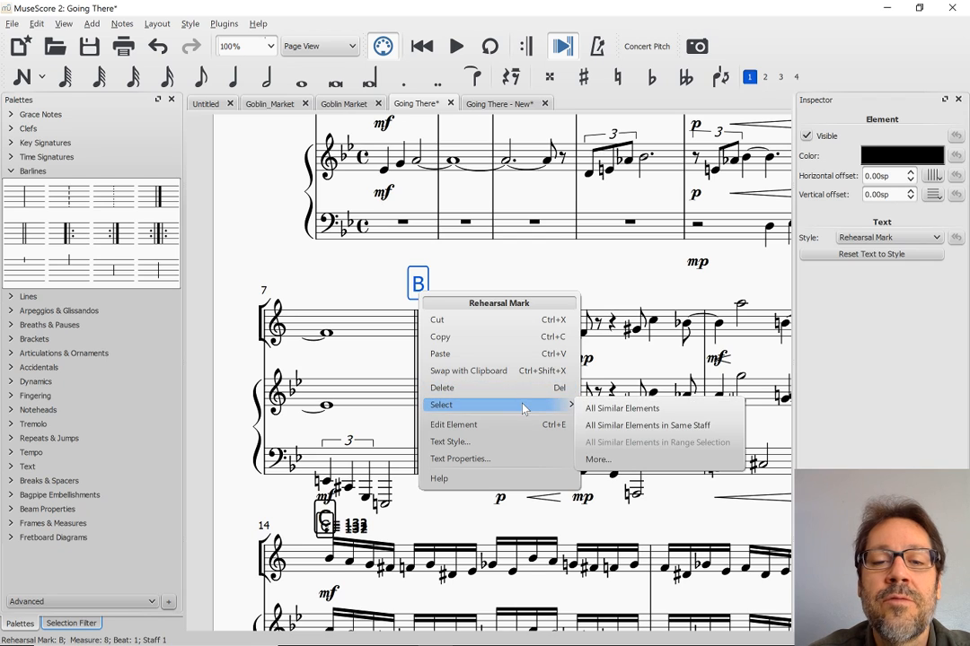
pyautogui.click(593, 410)
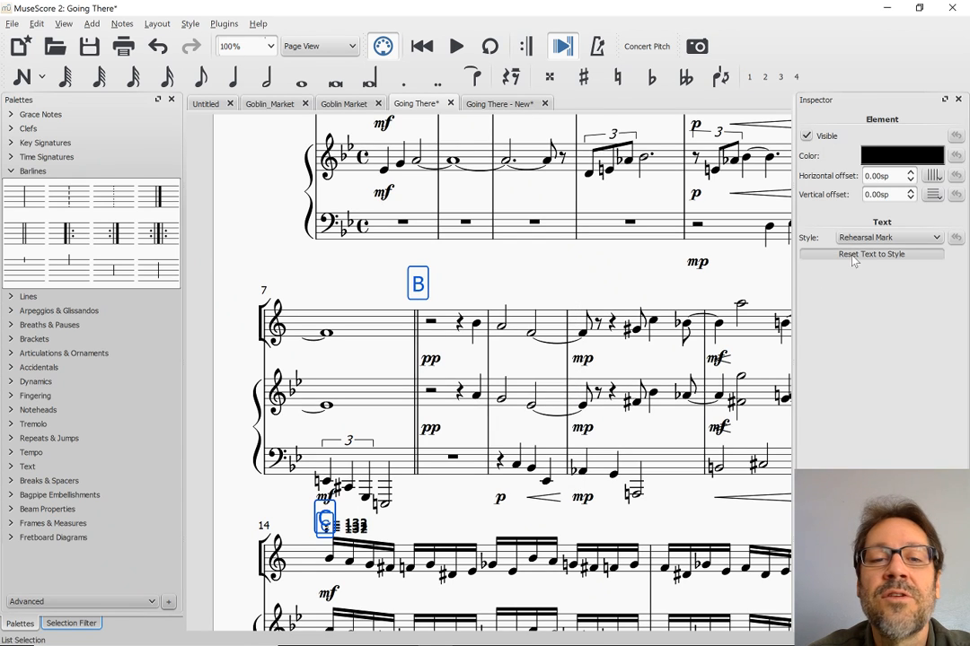
# Step: Delete the duplicate quarter note = 92 tempo marks stacked over measure 1, keeping only the one attached to the top staff
pyautogui.click(573, 284)
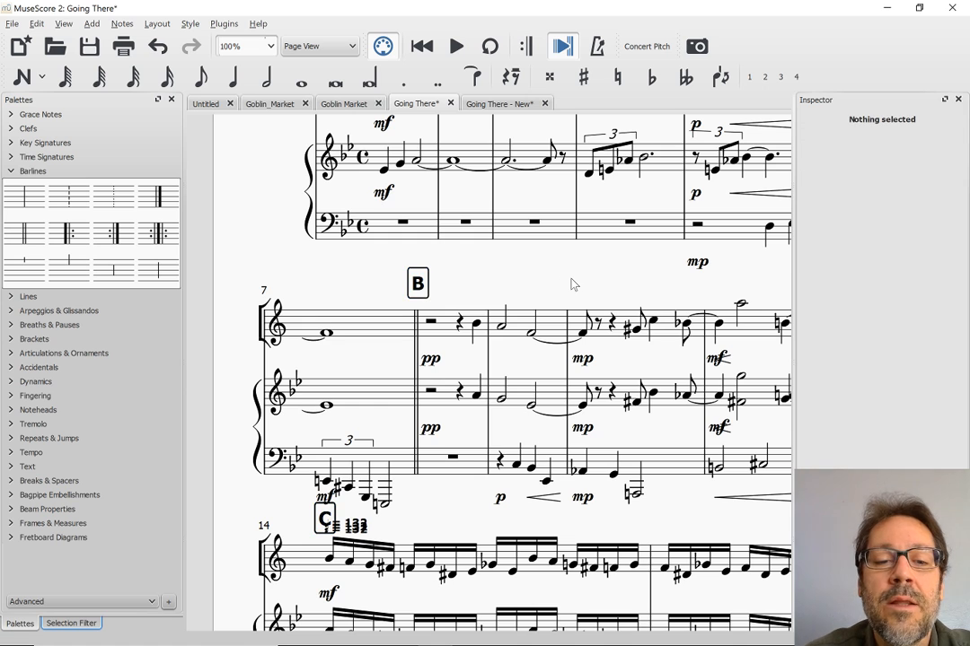
pyautogui.scroll(4, 573, 285)
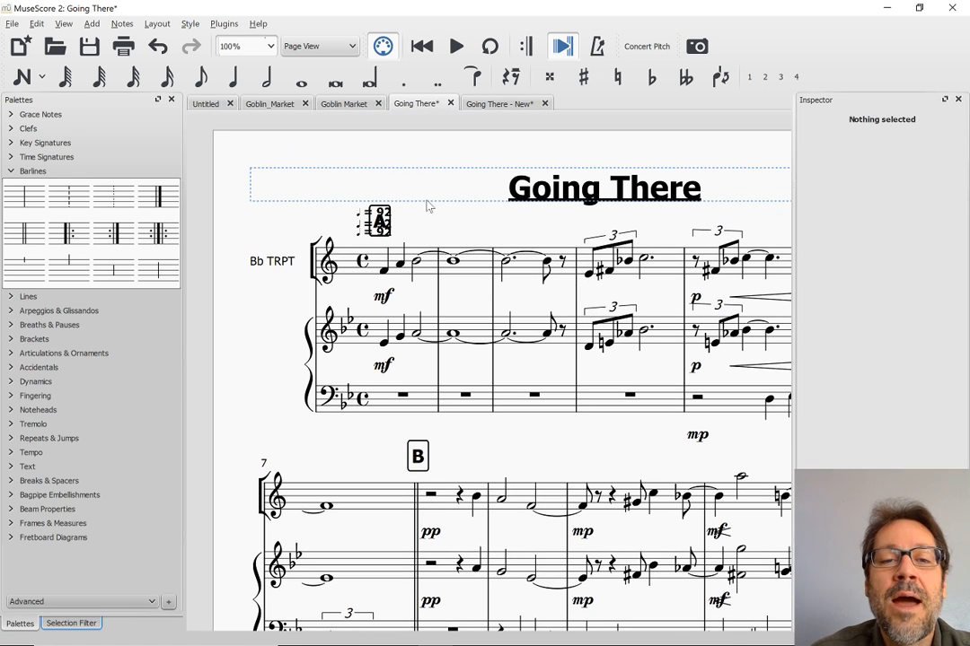
pyautogui.click(360, 236)
pyautogui.moveTo(359, 237); pyautogui.dragTo(339, 235)
pyautogui.press('Delete')
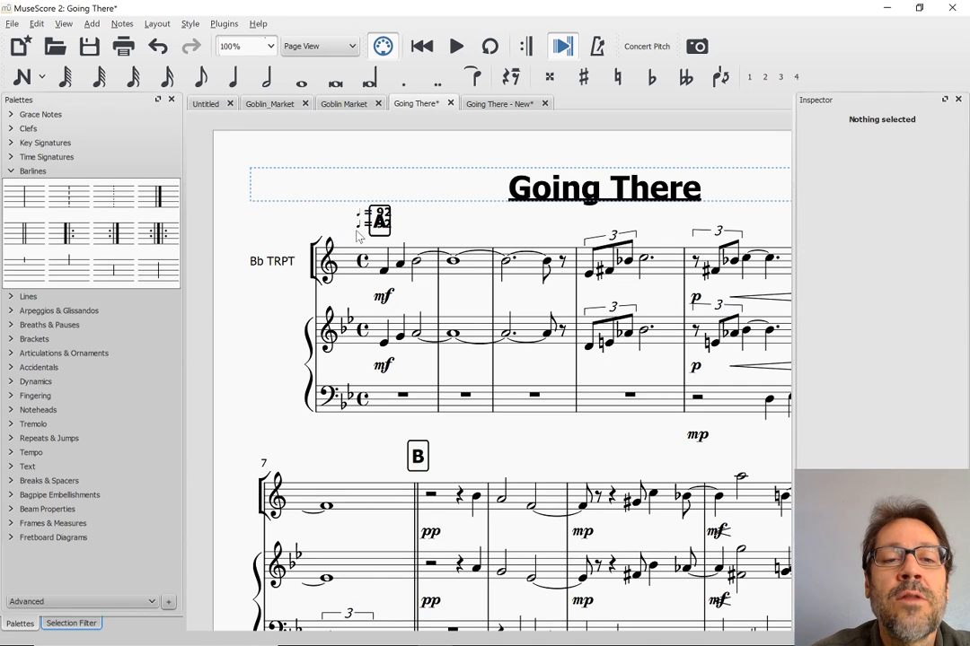
pyautogui.click(359, 230)
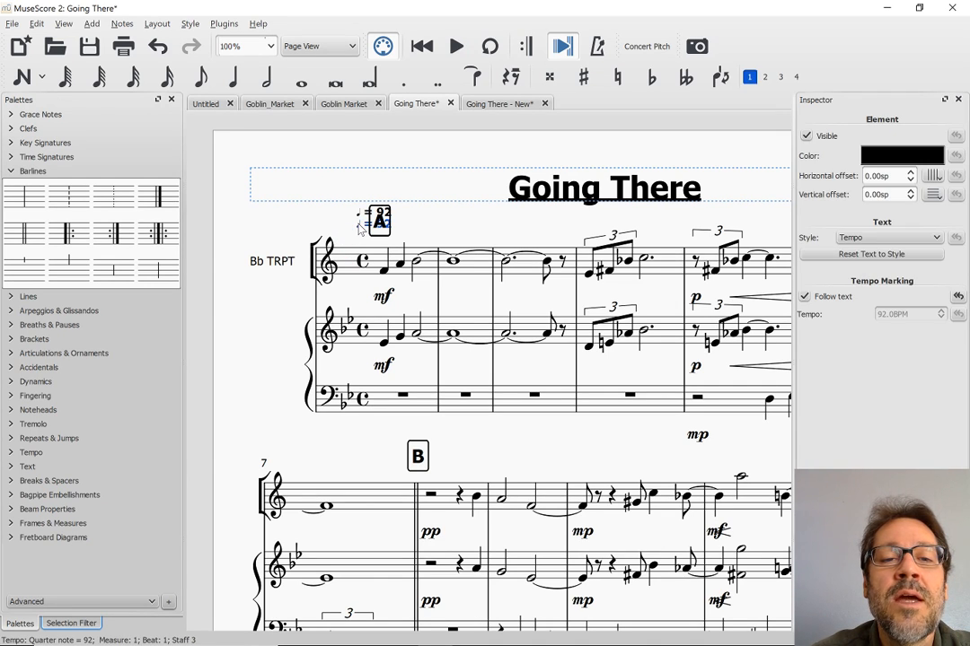
pyautogui.press('Escape')
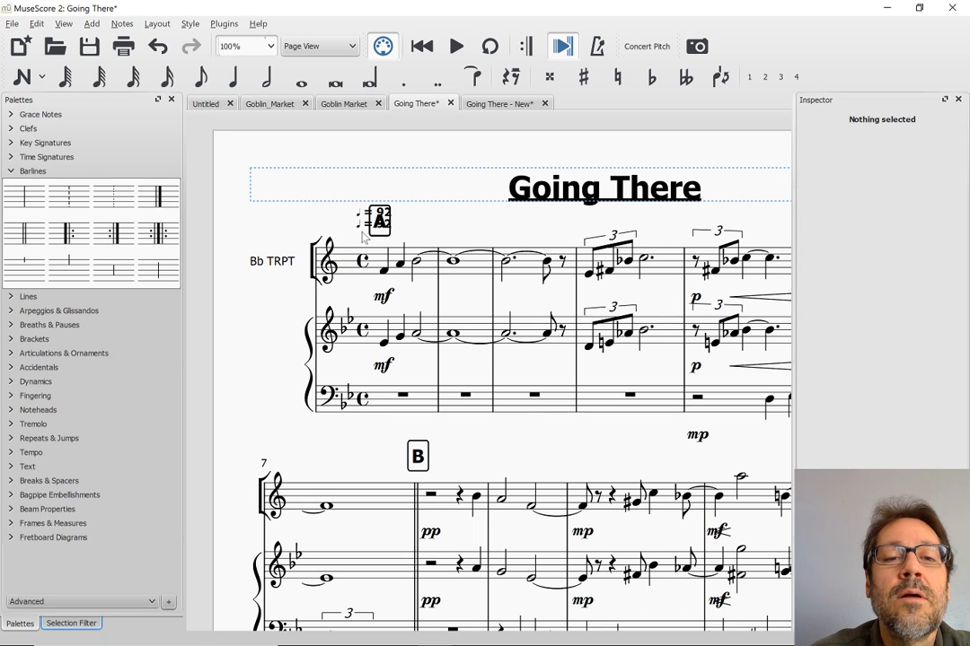
pyautogui.click(360, 231)
pyautogui.moveTo(360, 227); pyautogui.dragTo(344, 225)
pyautogui.hotkey('ctrl', 'z')
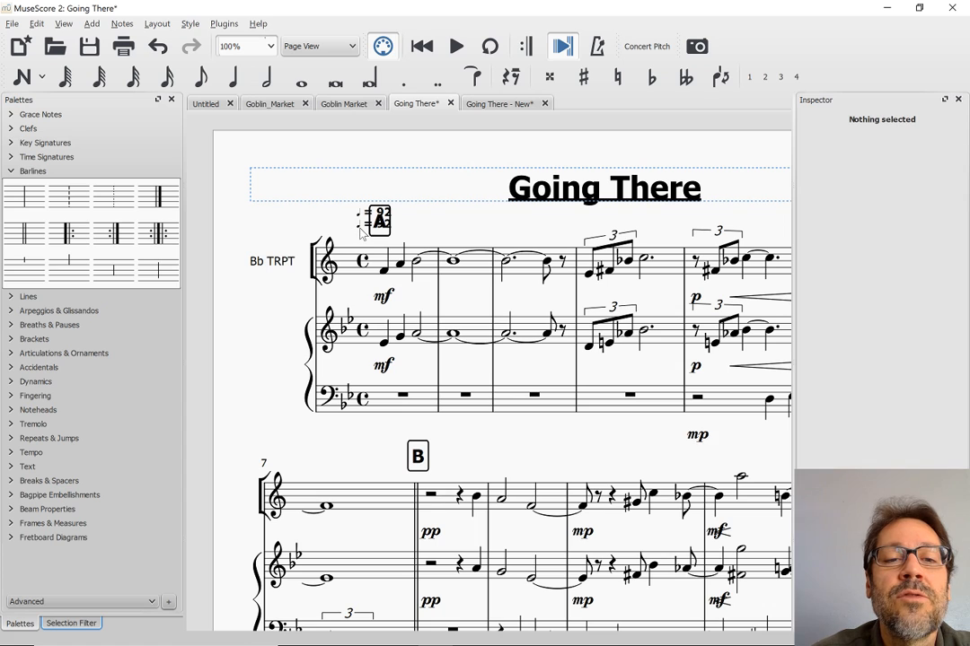
pyautogui.click(361, 231)
pyautogui.moveTo(361, 231); pyautogui.dragTo(342, 226)
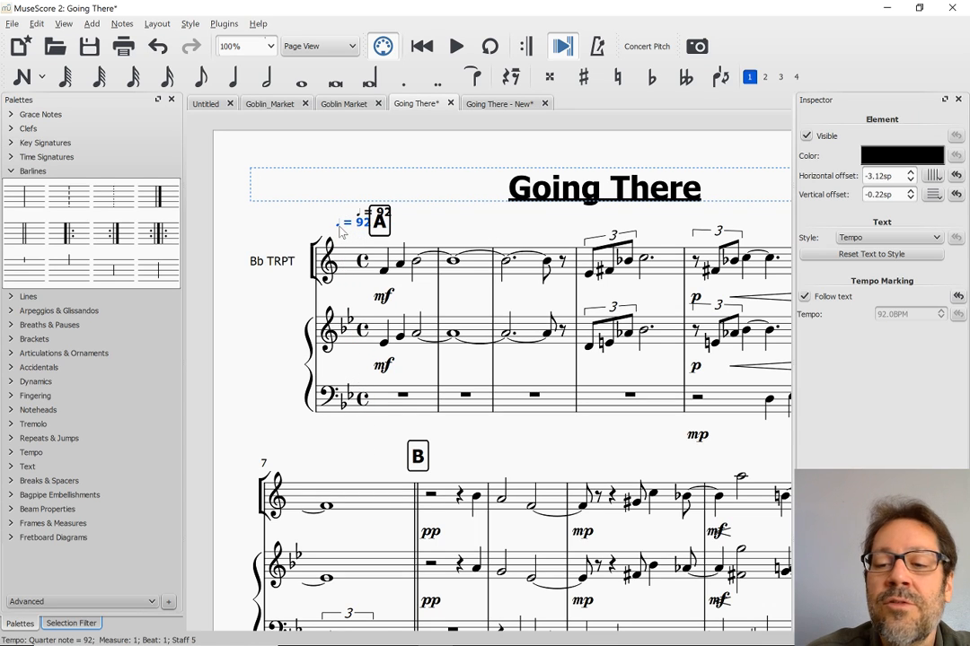
pyautogui.hotkey('ctrl', 'z')
pyautogui.click(359, 220)
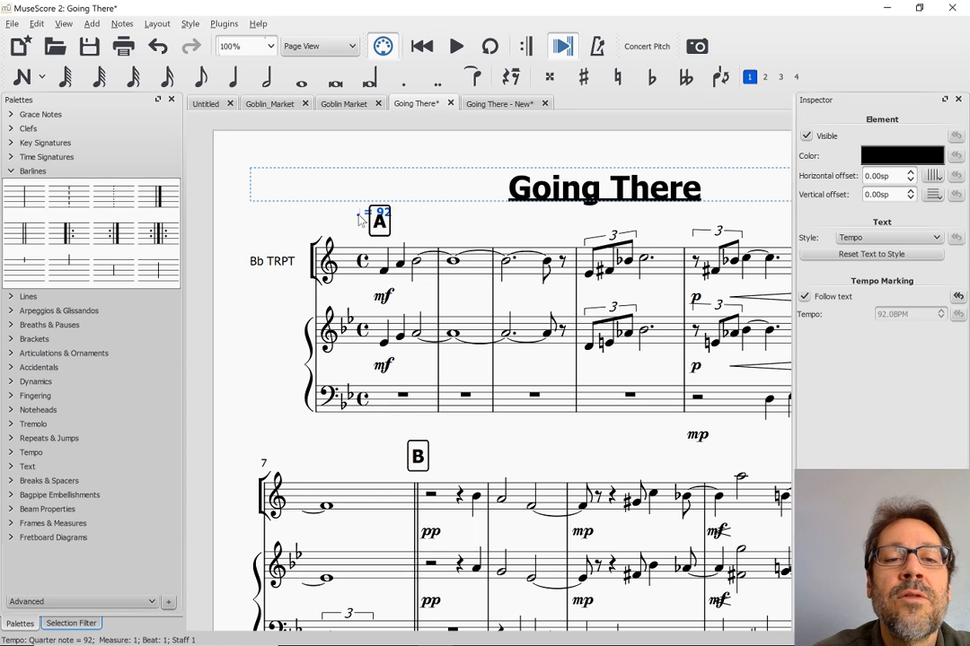
pyautogui.moveTo(359, 220); pyautogui.dragTo(350, 223)
pyautogui.hotkey('ctrl', 'r')
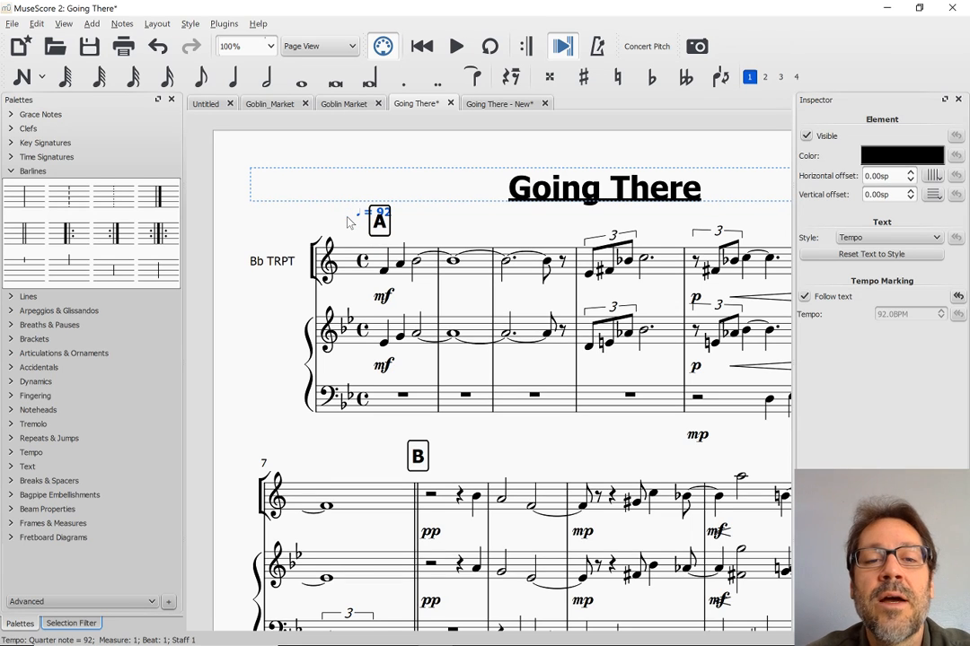
# Step: Select all elements similar to the measure 1 tempo mark and reset their text to style
pyautogui.rightClick(361, 220)
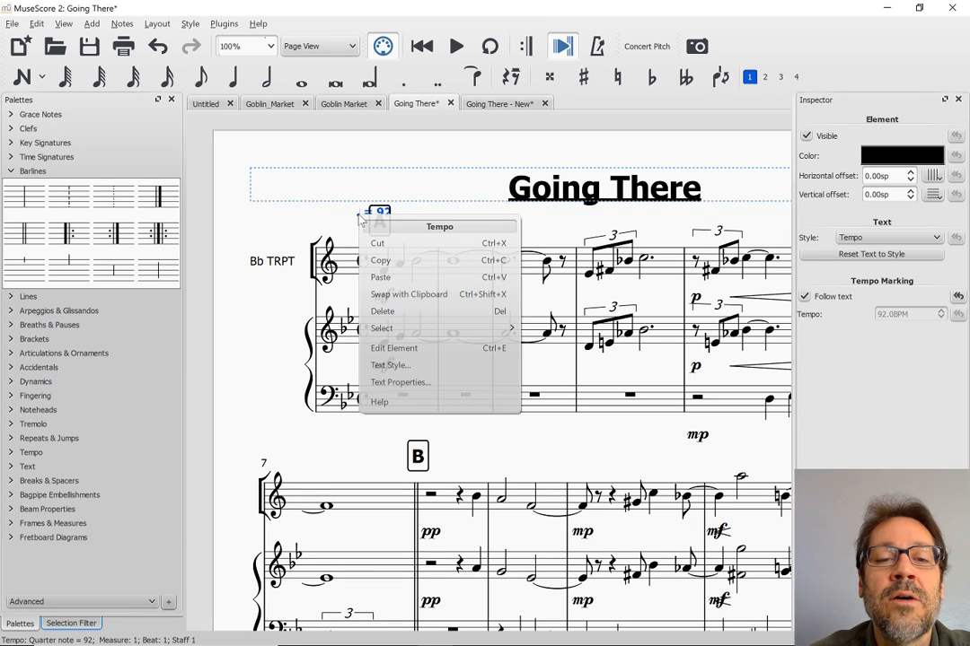
pyautogui.moveTo(510, 339)
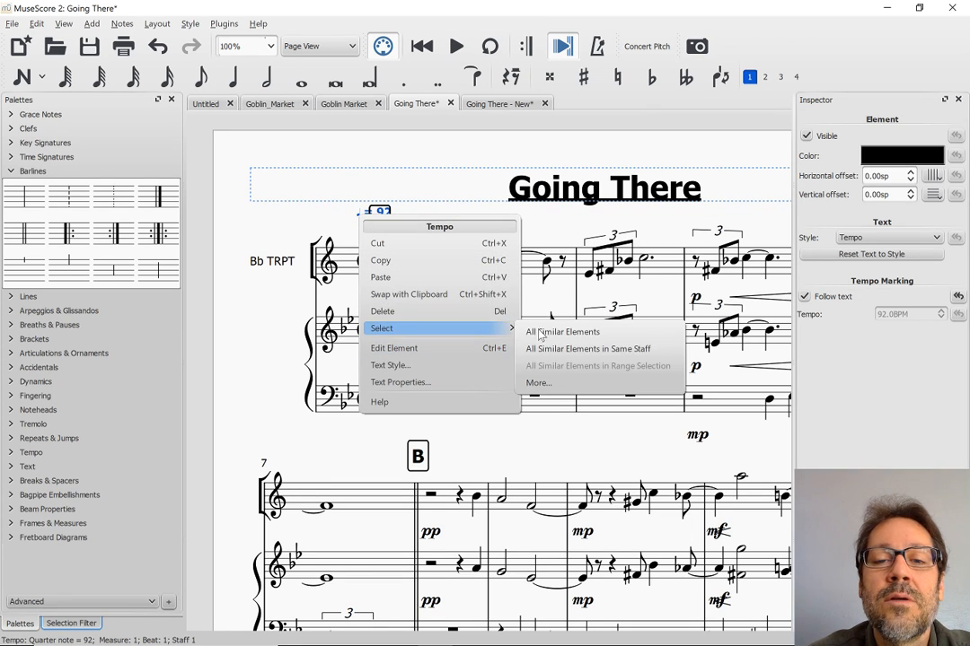
pyautogui.click(565, 329)
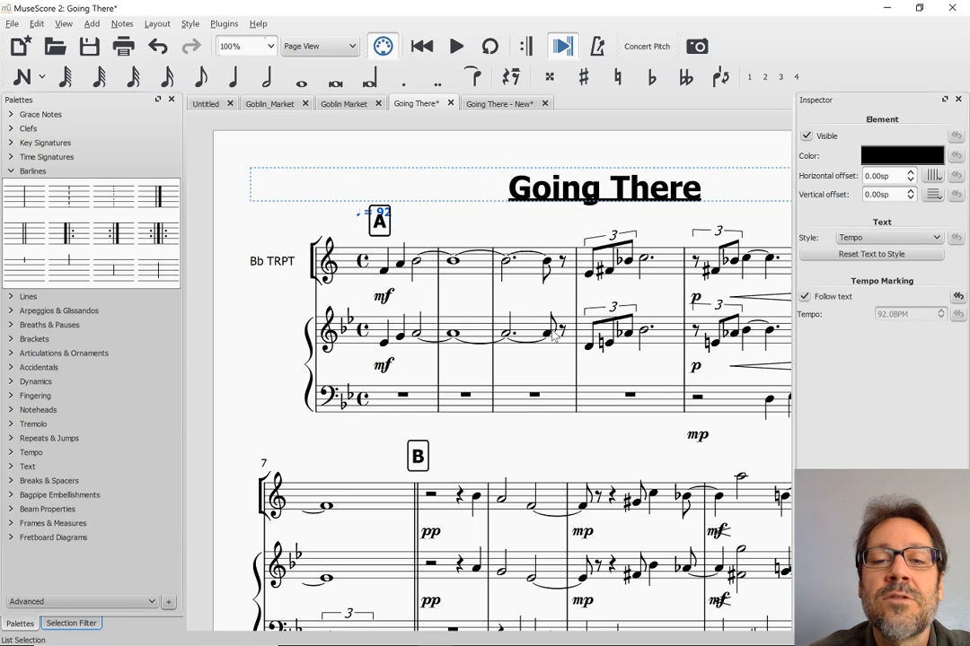
pyautogui.click(860, 256)
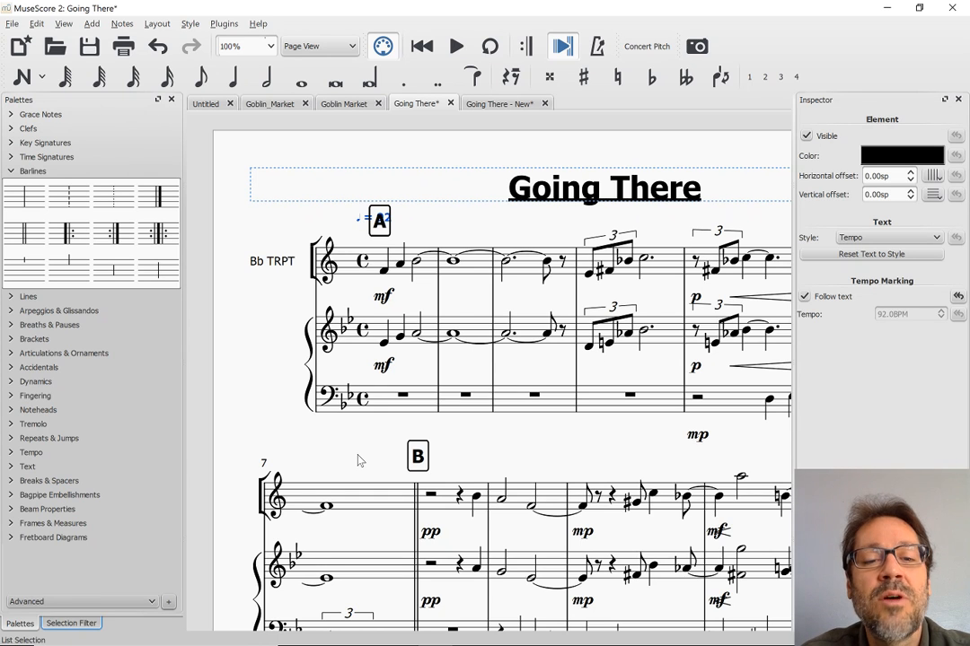
# Step: Select the trumpet crescendo hairpin in measure 11 and check its placement against the original score in Finale NotePad, returning to MuseScore
pyautogui.scroll(-4, 359, 458)
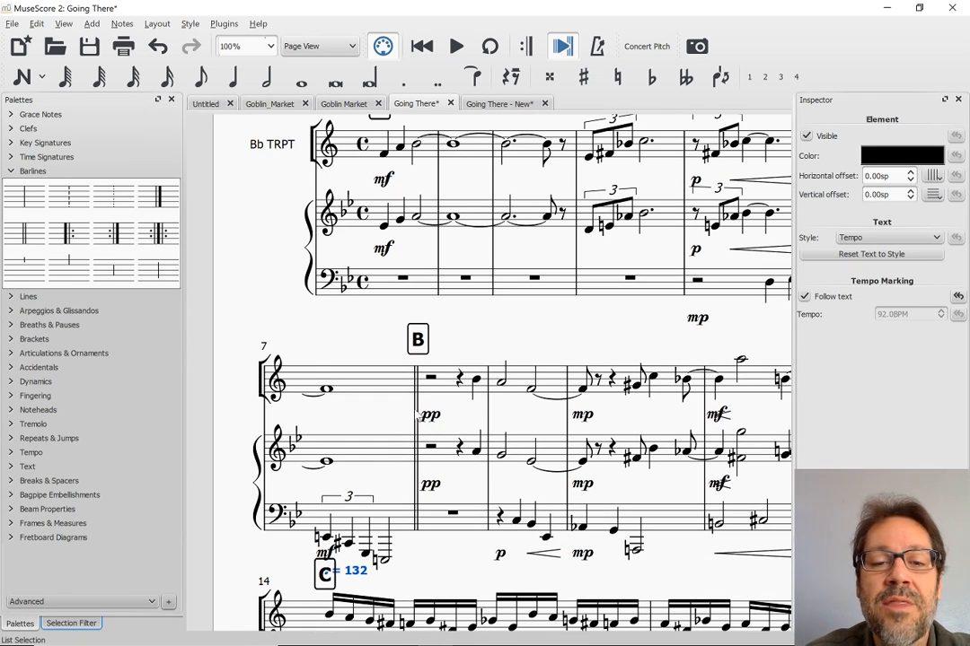
pyautogui.hscroll(2, 479, 453)
pyautogui.hscroll(2, 478, 454)
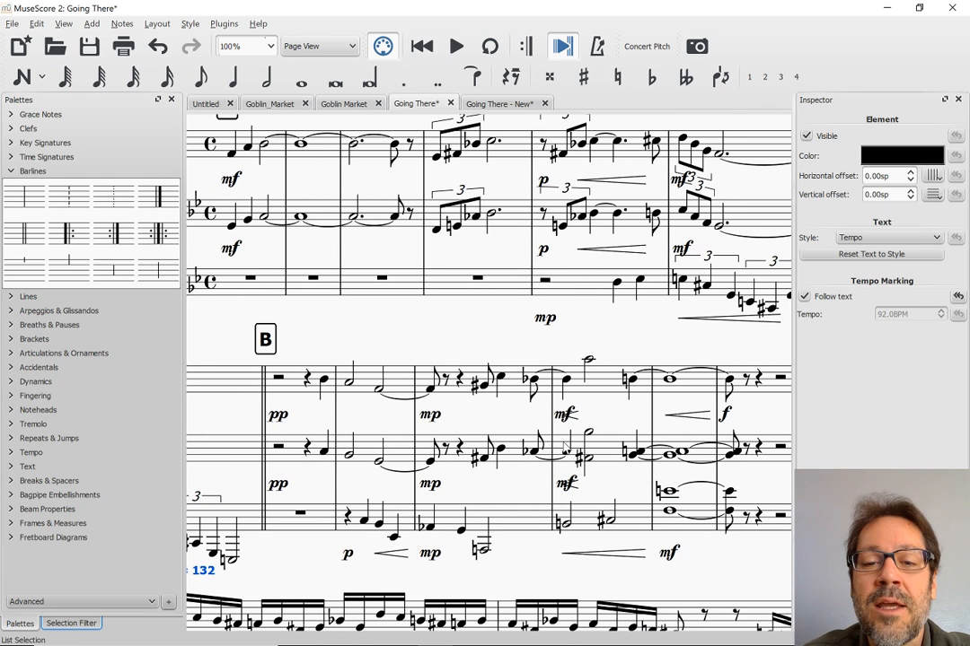
pyautogui.click(577, 421)
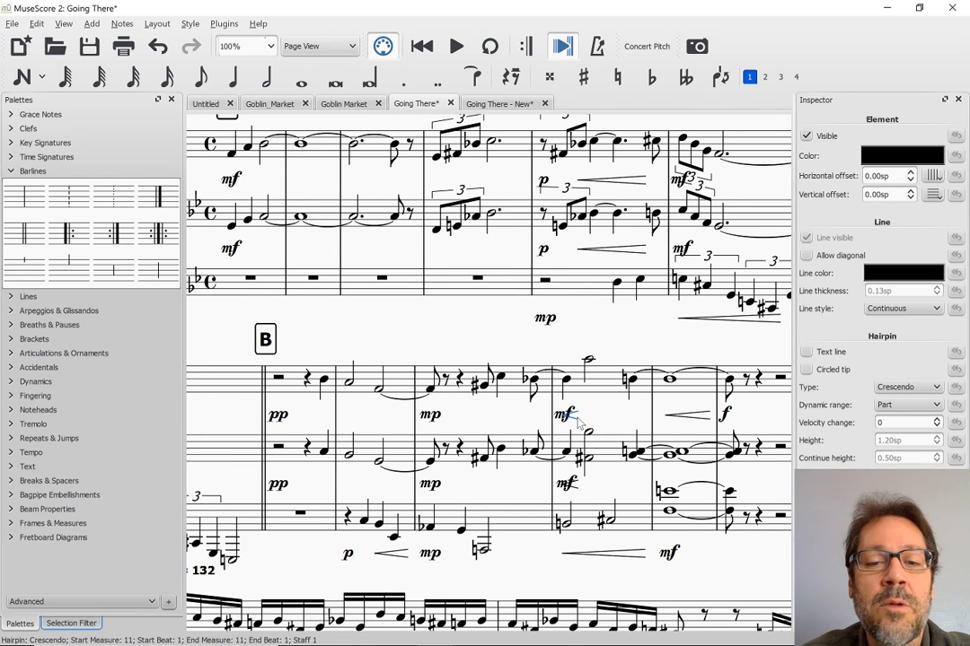
pyautogui.hotkey('alt', 'Tab')
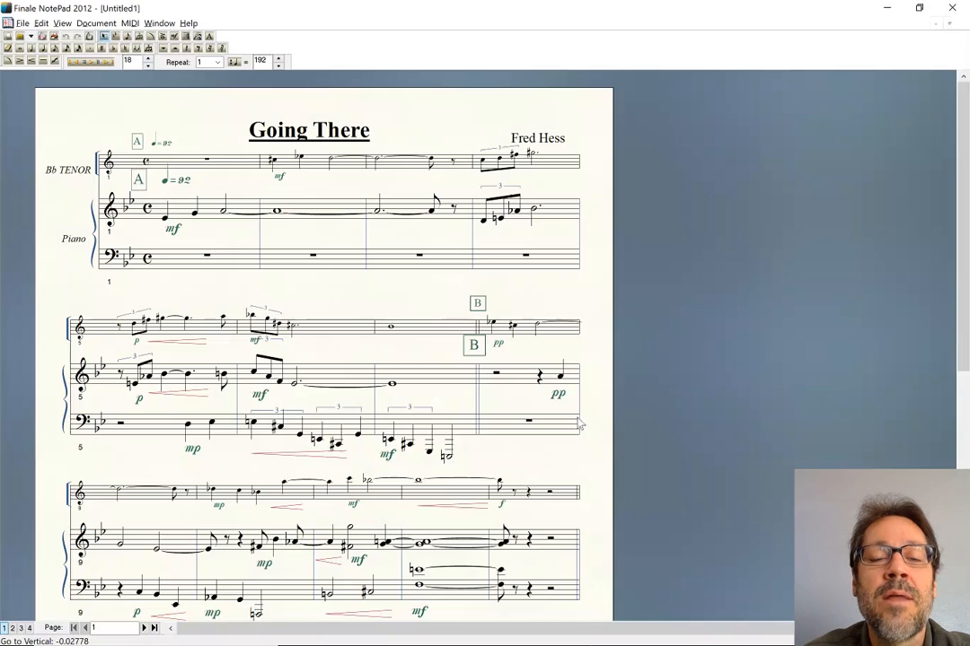
pyautogui.scroll(-1, 323, 368)
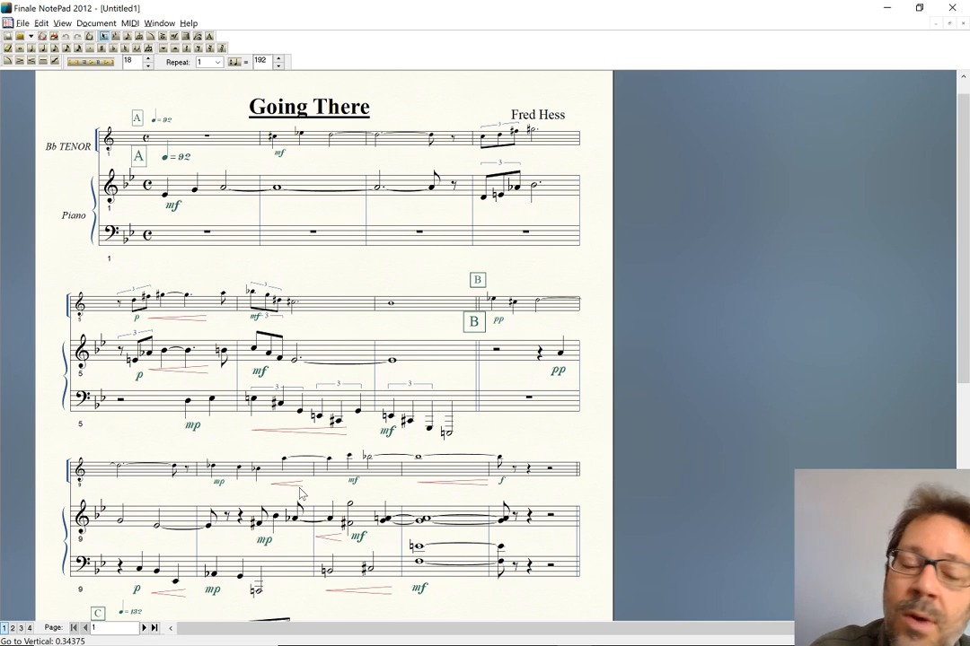
pyautogui.hotkey('alt', 'Tab')
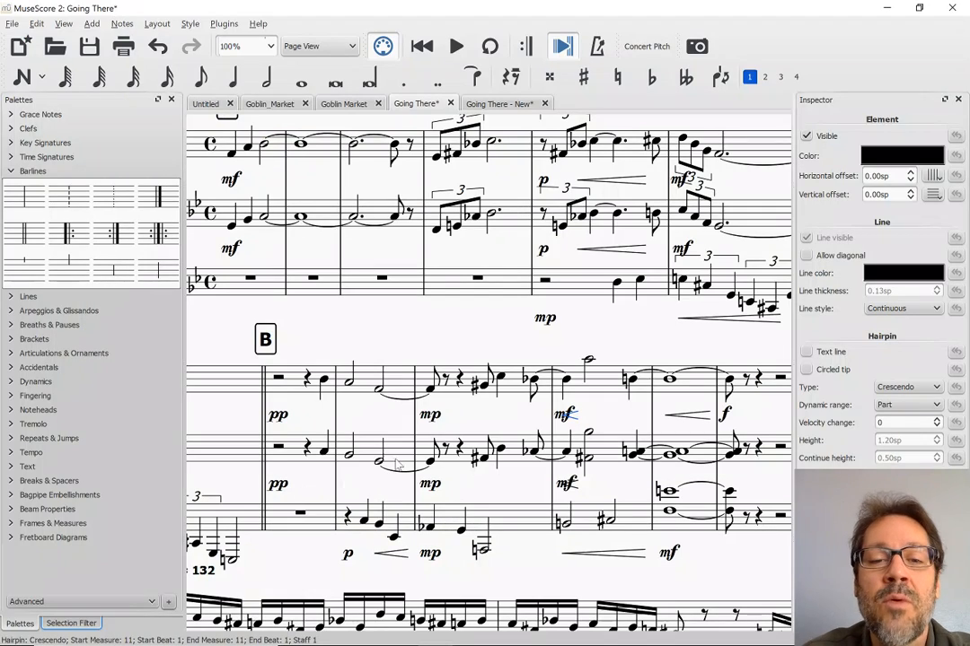
# Step: Adjust the trumpet crescendo hairpin in measure 11 so it starts at beat 2 and ends at beat 4
pyautogui.doubleClick(577, 418)
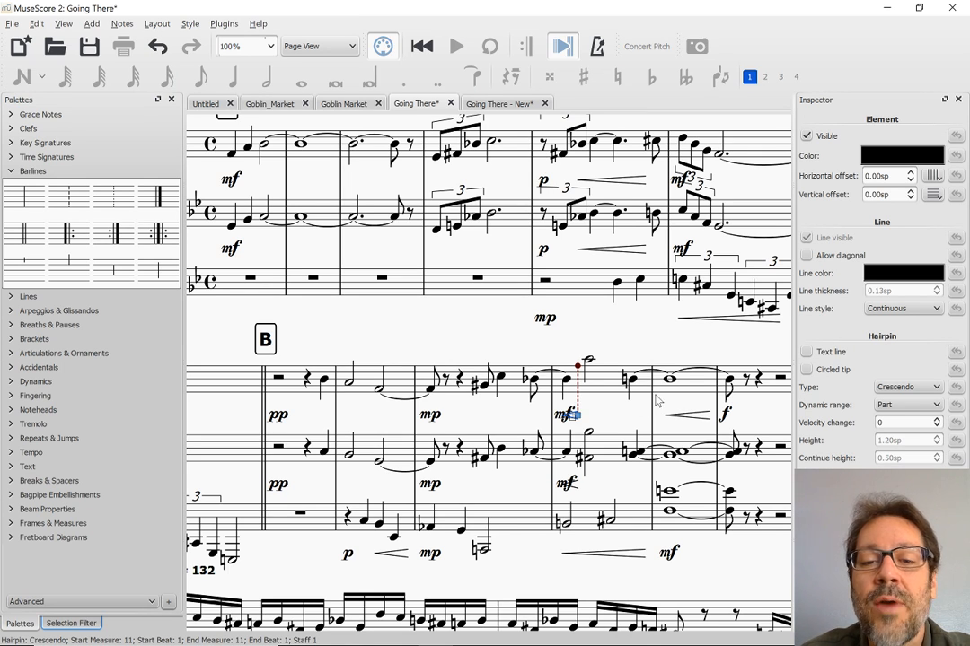
pyautogui.hotkey('shift', 'Right')
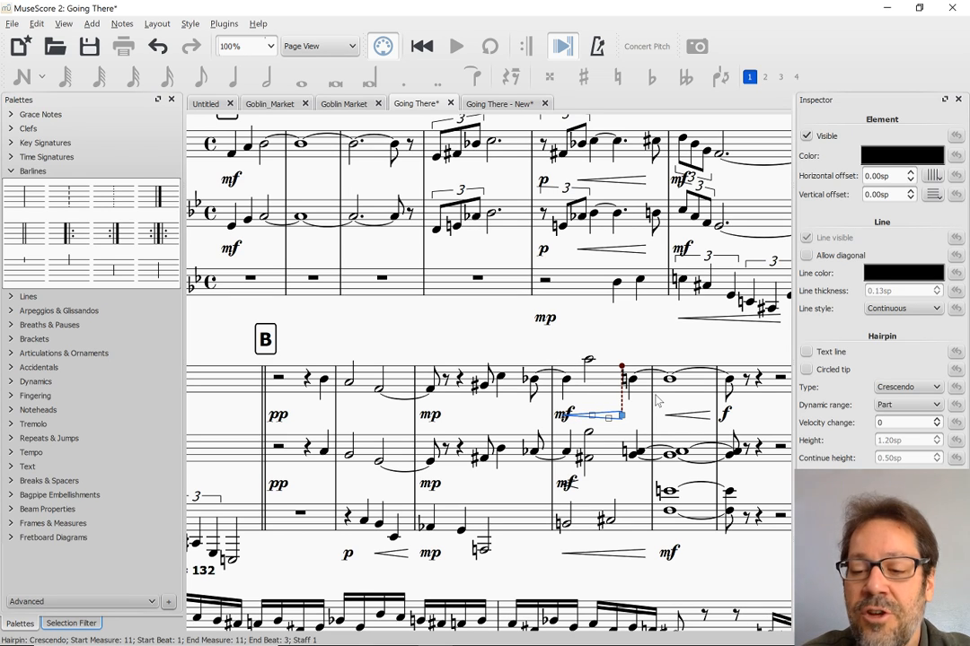
pyautogui.hotkey('shift', 'Right')
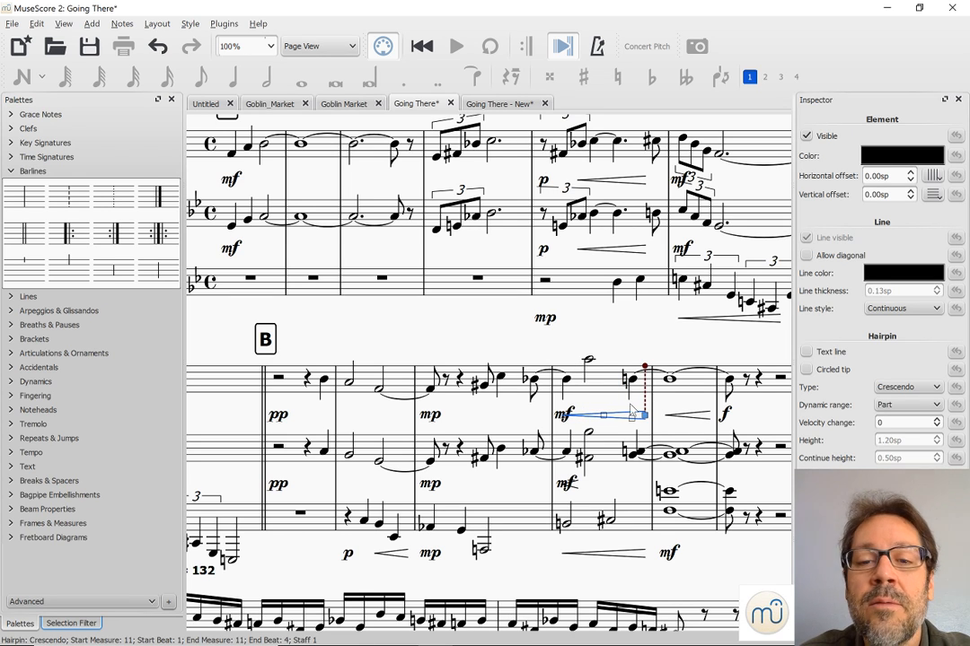
pyautogui.press('Tab')
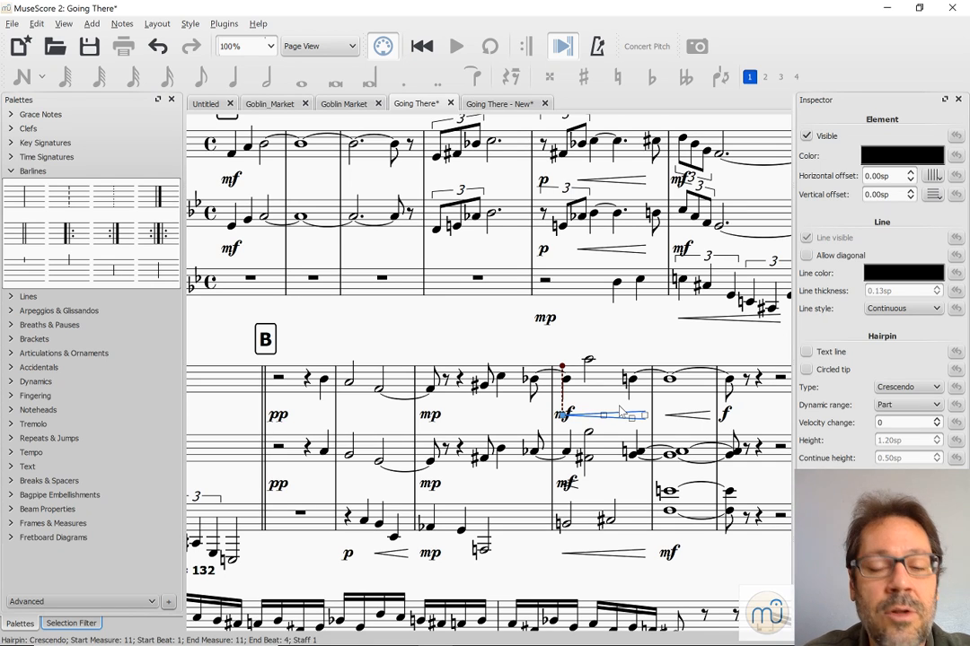
pyautogui.hotkey('shift', 'Right')
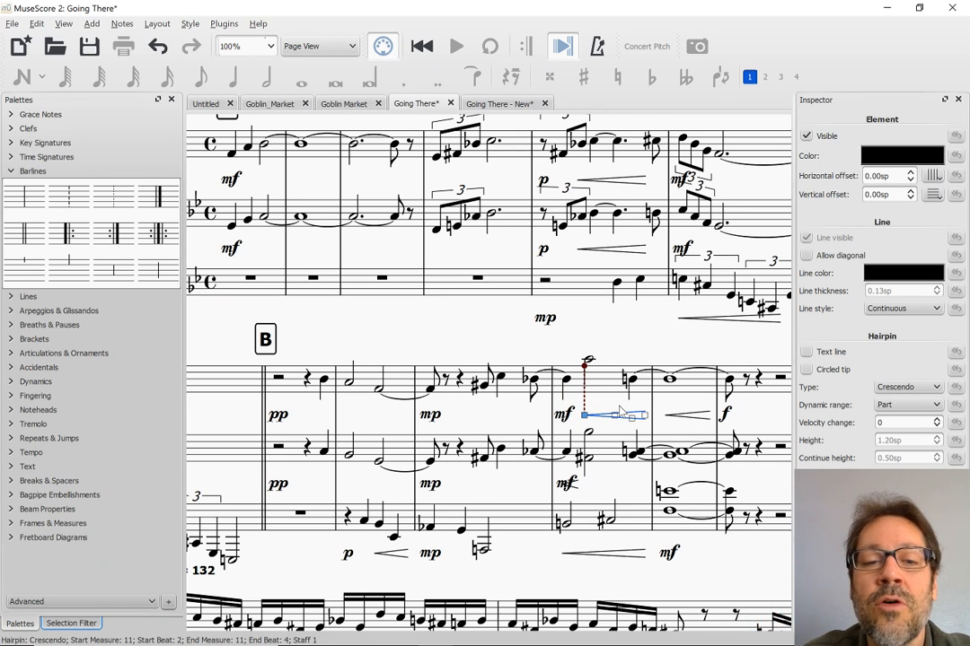
pyautogui.press('Escape')
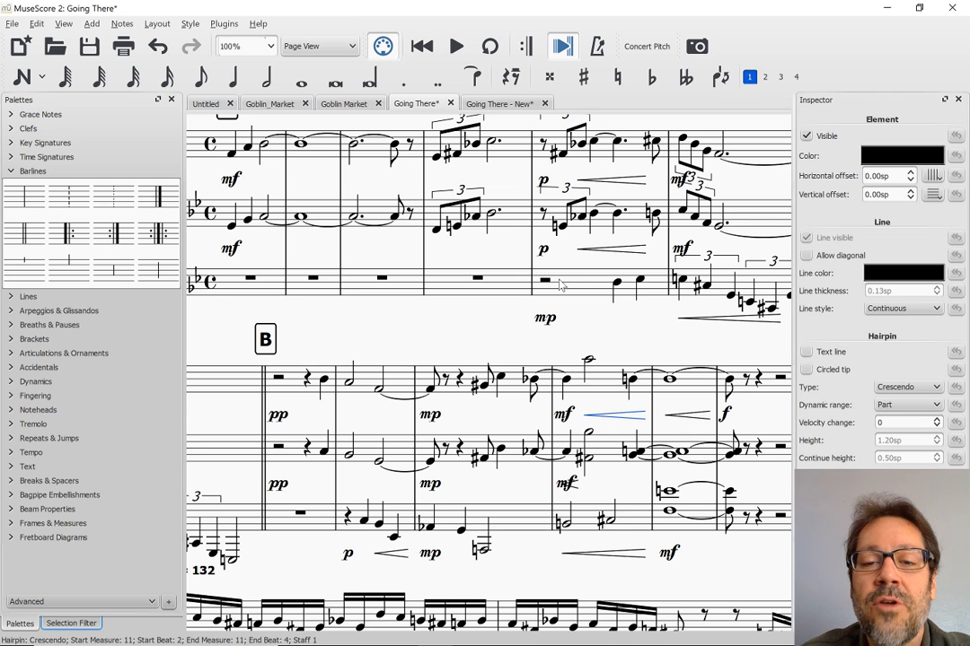
# Step: Compare the dynamics and hairpins around measure 11 between the Finale NotePad original and the MuseScore score, including the upper piano staff's mf
pyautogui.hotkey('alt', 'Tab')
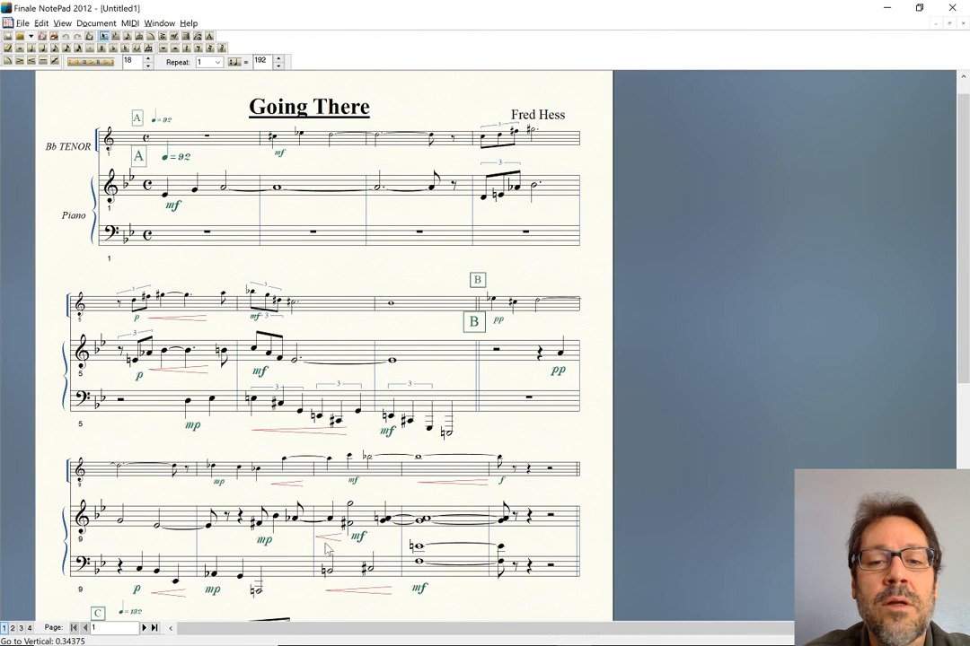
pyautogui.hotkey('alt', 'Tab')
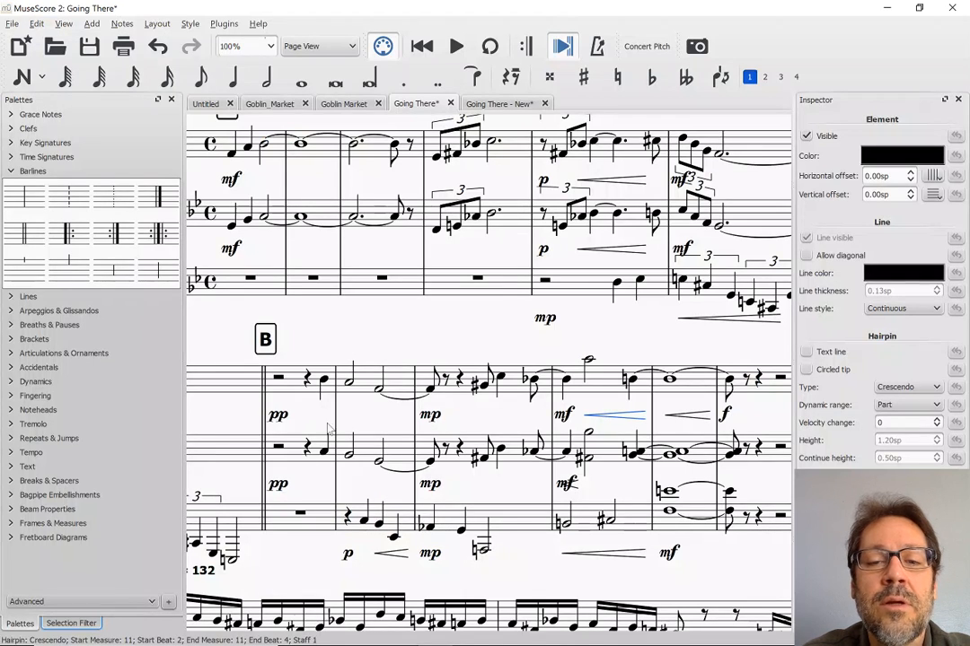
pyautogui.hotkey('alt', 'Tab')
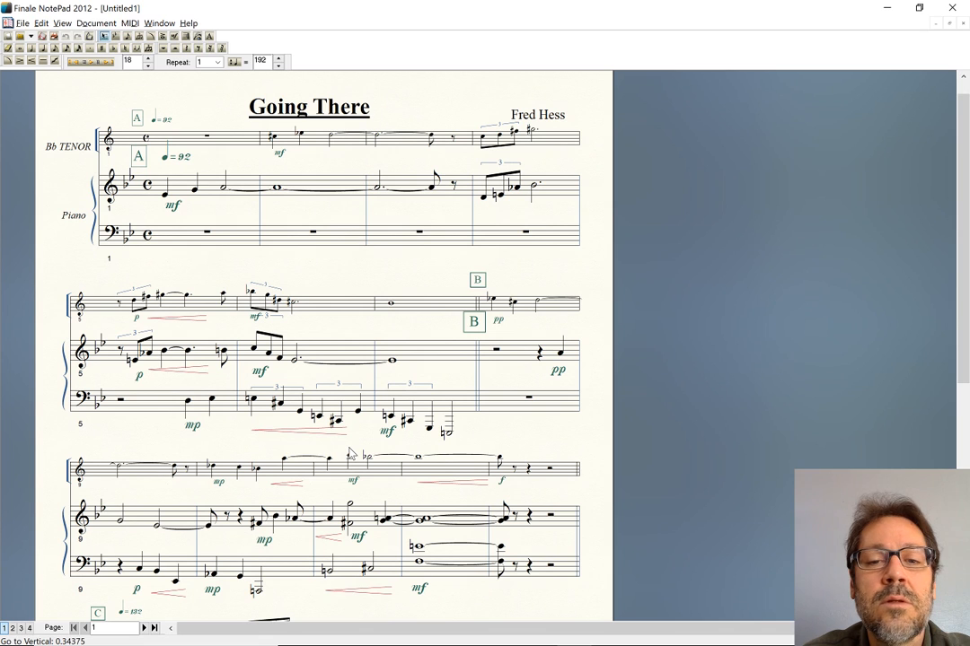
pyautogui.hotkey('alt', 'Tab')
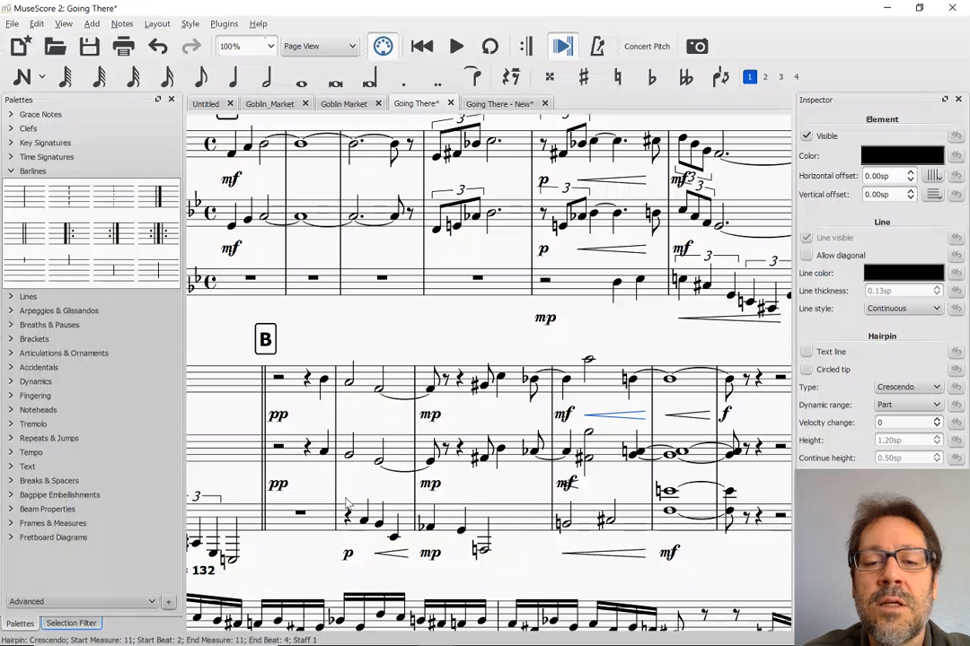
pyautogui.click(567, 485)
pyautogui.hotkey('alt', 'Tab')
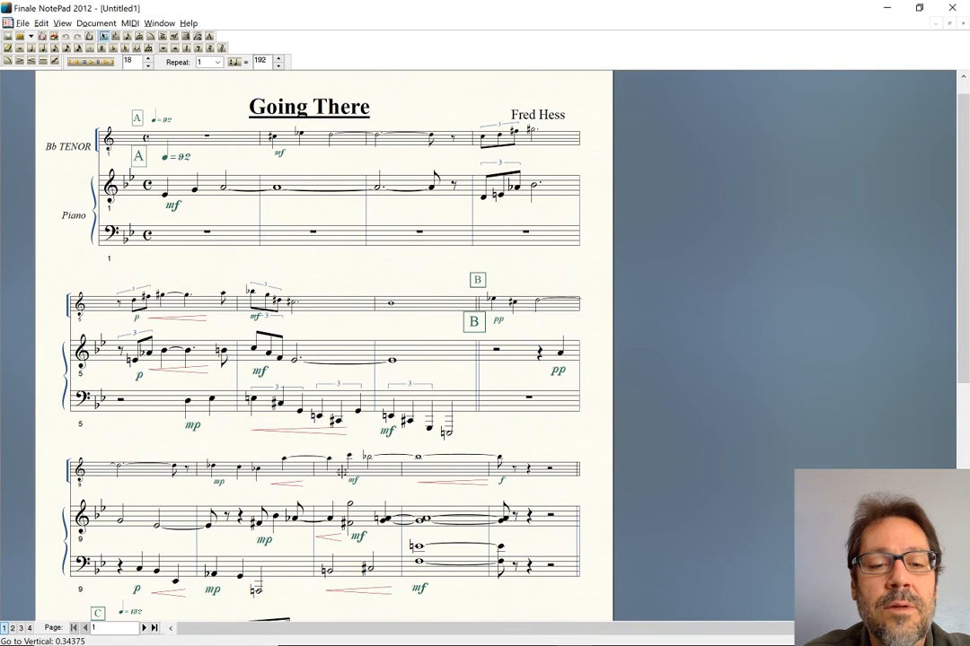
pyautogui.hotkey('alt', 'Tab')
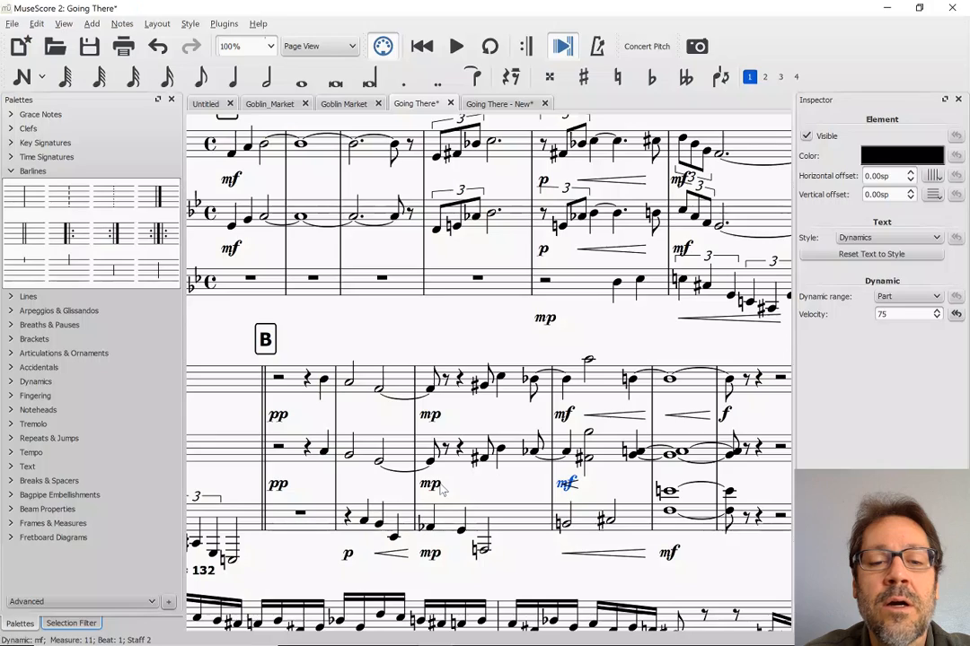
pyautogui.hotkey('alt', 'Tab')
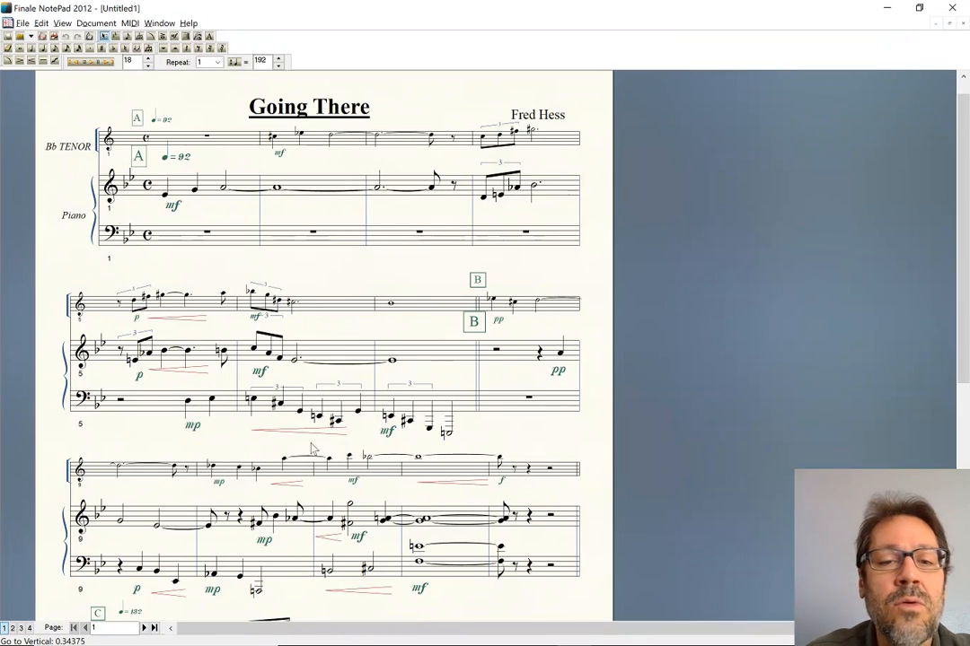
pyautogui.hotkey('alt', 'Tab')
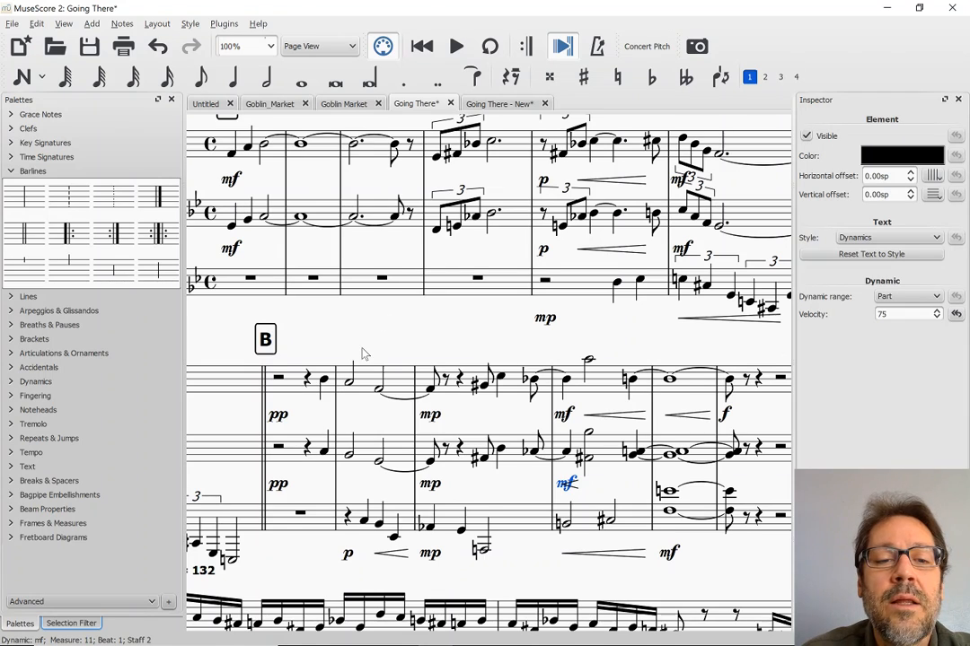
pyautogui.hotkey('alt', 'Tab')
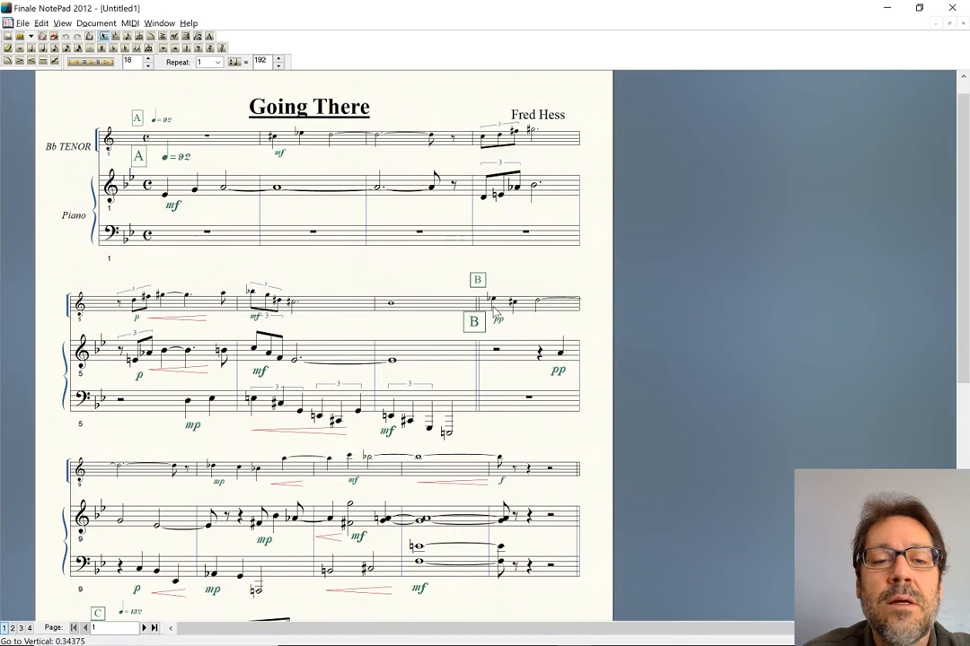
pyautogui.hotkey('alt', 'Tab')
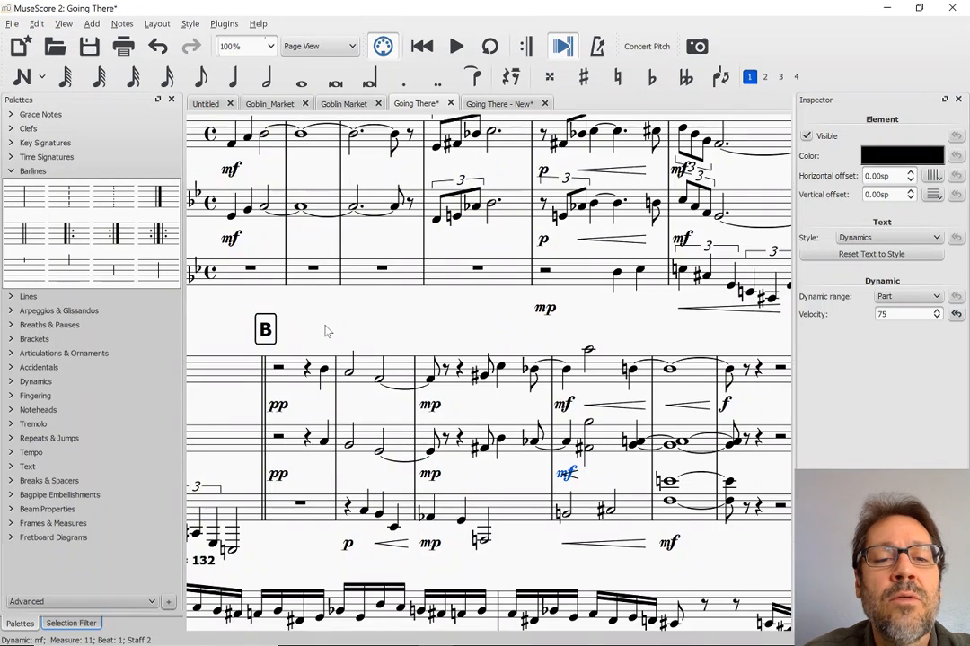
# Step: Review the instruments and staves of the Going There score in the Instruments dialog, leaving it without applying changes
pyautogui.hscroll(-4, 325, 327)
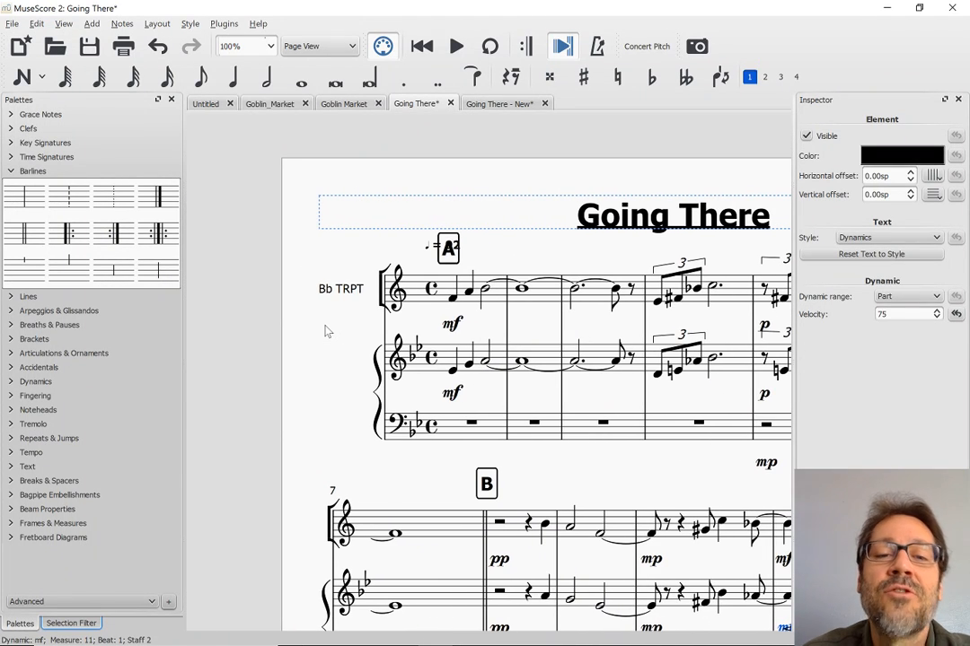
pyautogui.click(420, 302)
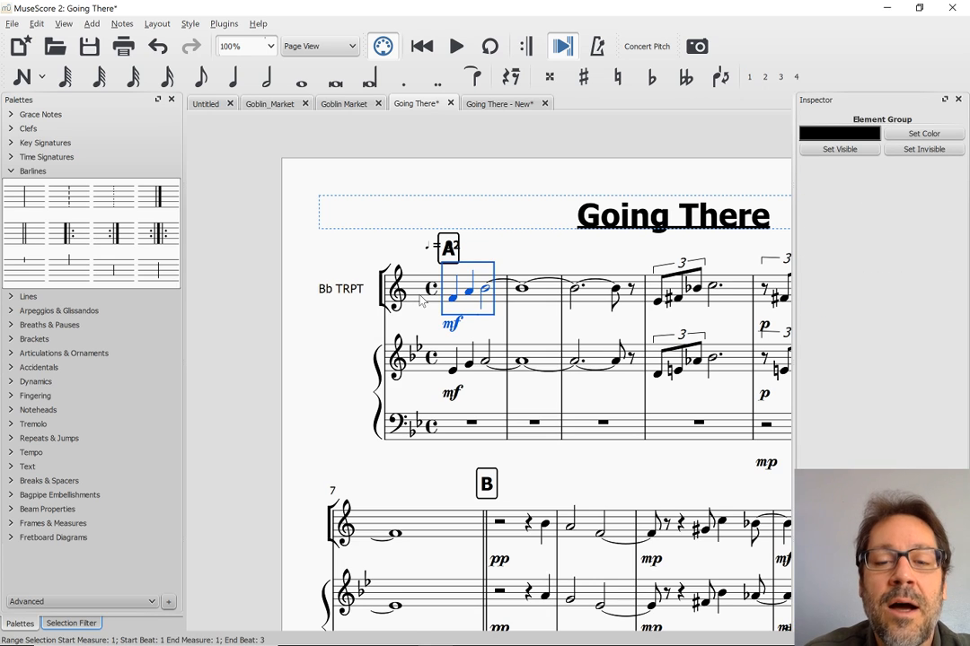
pyautogui.press('i')
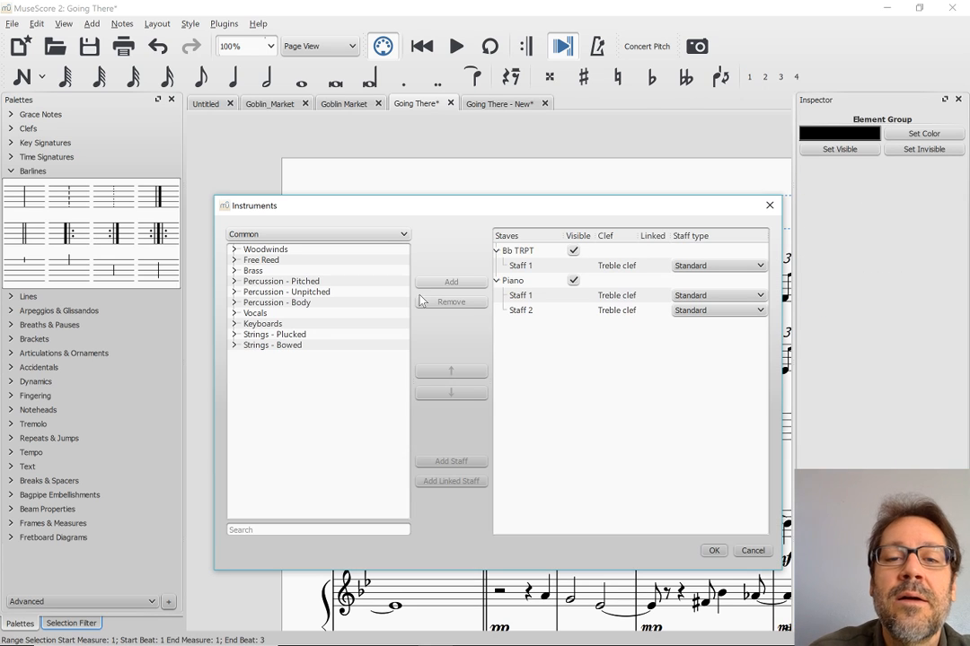
pyautogui.click(573, 251)
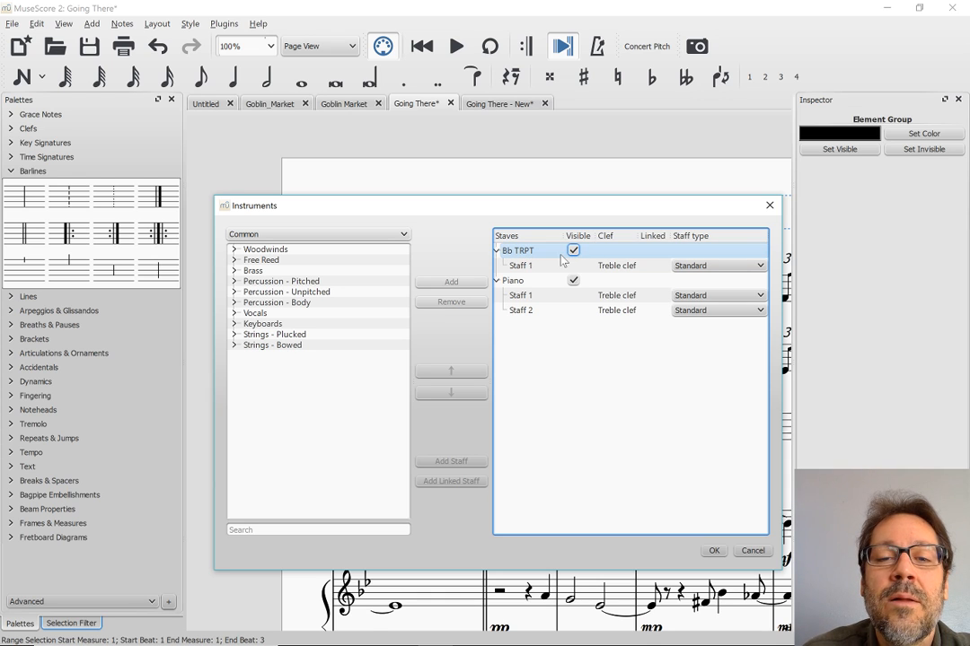
pyautogui.click(750, 553)
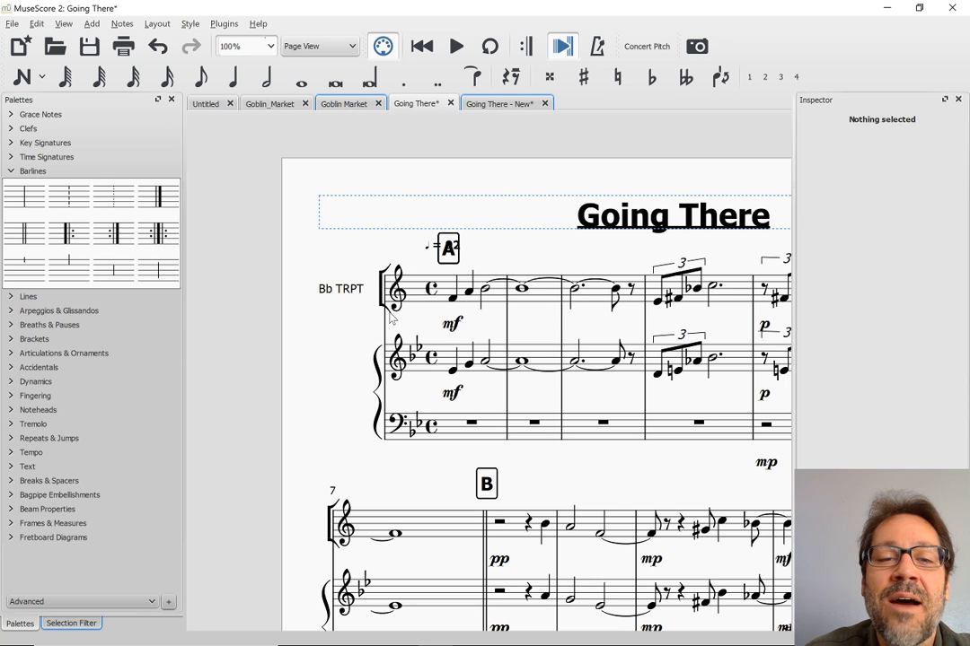
# Step: Compare the opening measures of Going There - New with Going There, and read the live chat before returning to the new score
pyautogui.click(500, 103)
pyautogui.scroll(4, 395, 251)
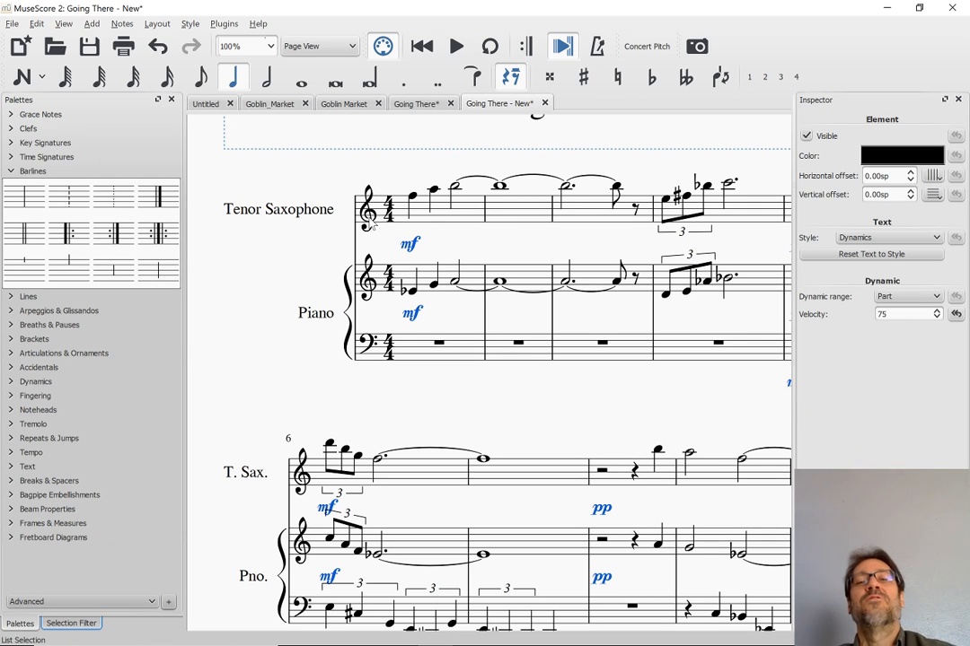
pyautogui.click(419, 105)
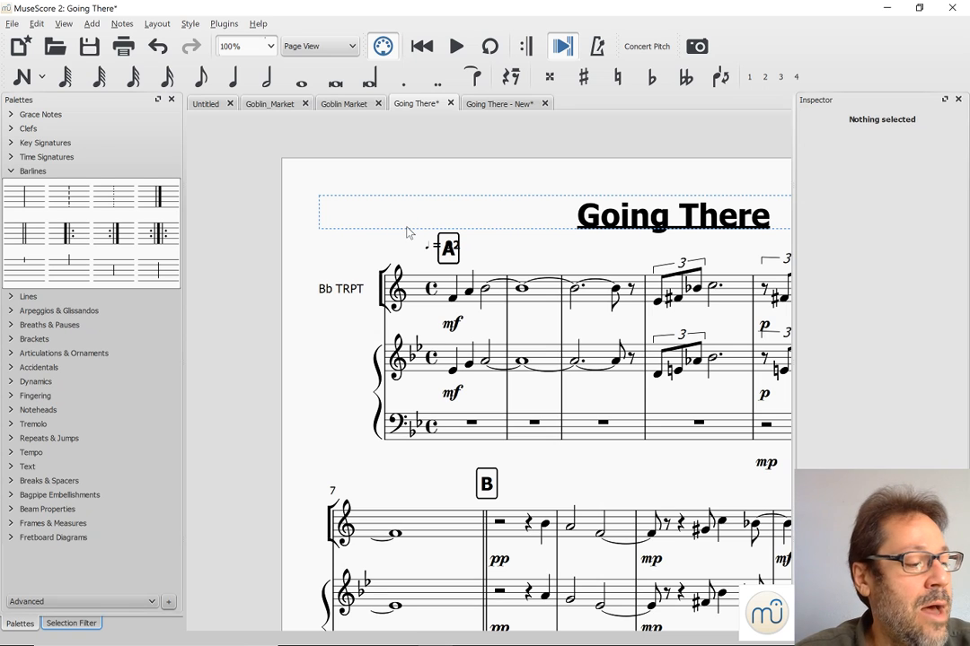
pyautogui.click(494, 105)
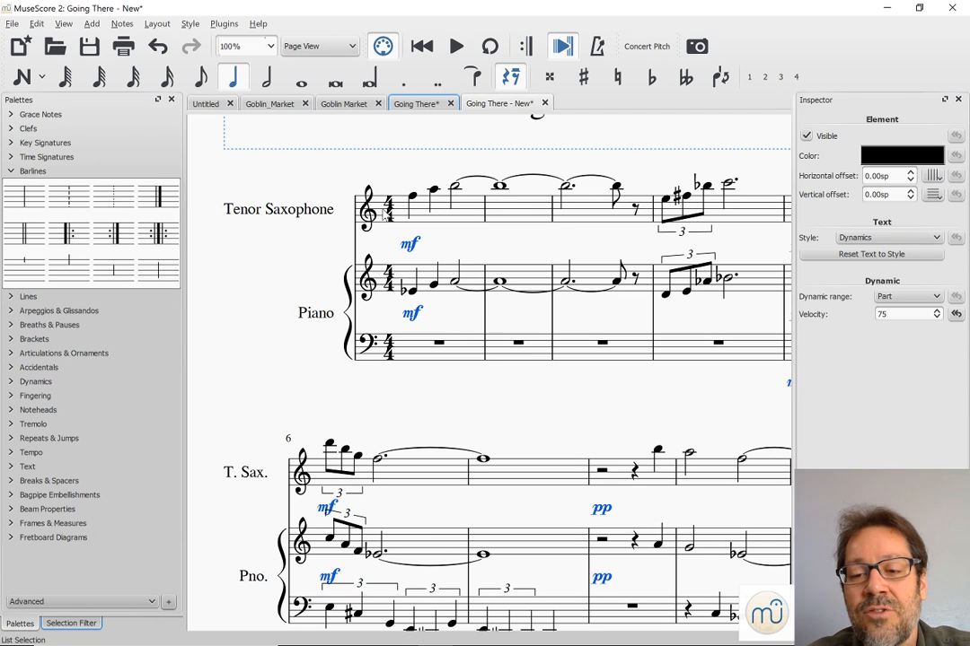
pyautogui.hotkey('alt', 'Tab')
pyautogui.hotkey('alt', 'Tab')
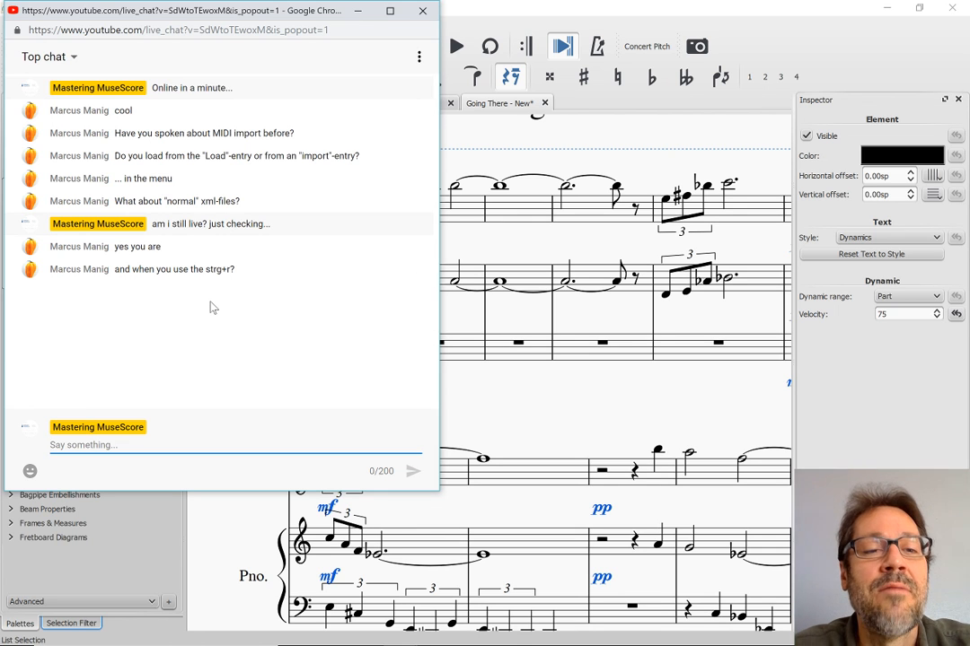
pyautogui.hotkey('alt', 'Tab')
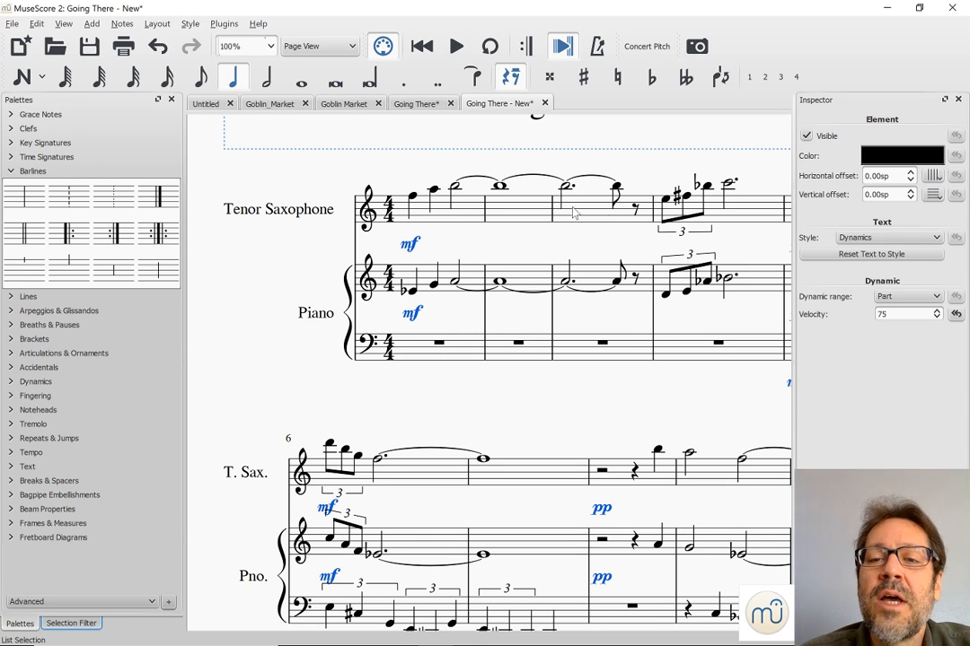
# Step: Examine measures 4 and 5 of Going There - New, switch to the Going There score and check the live chat again
pyautogui.hscroll(3, 541, 244)
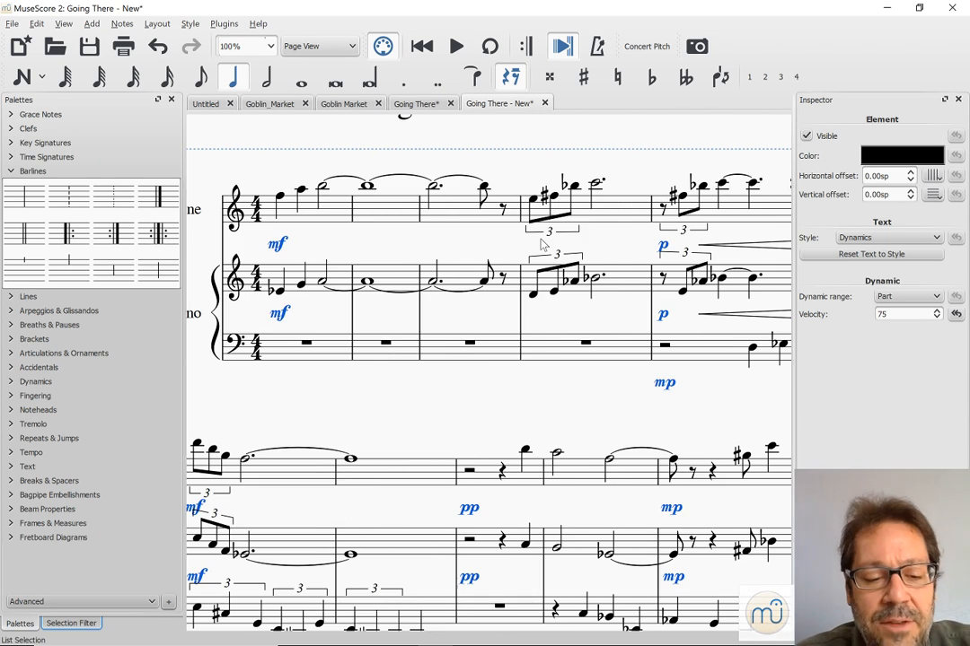
pyautogui.hscroll(3, 542, 244)
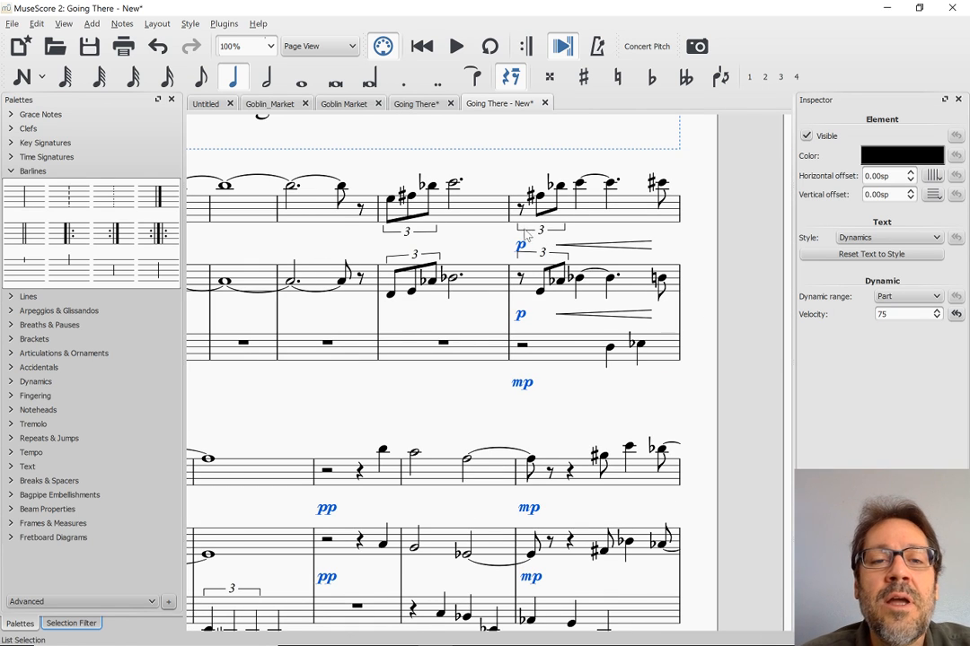
pyautogui.click(403, 105)
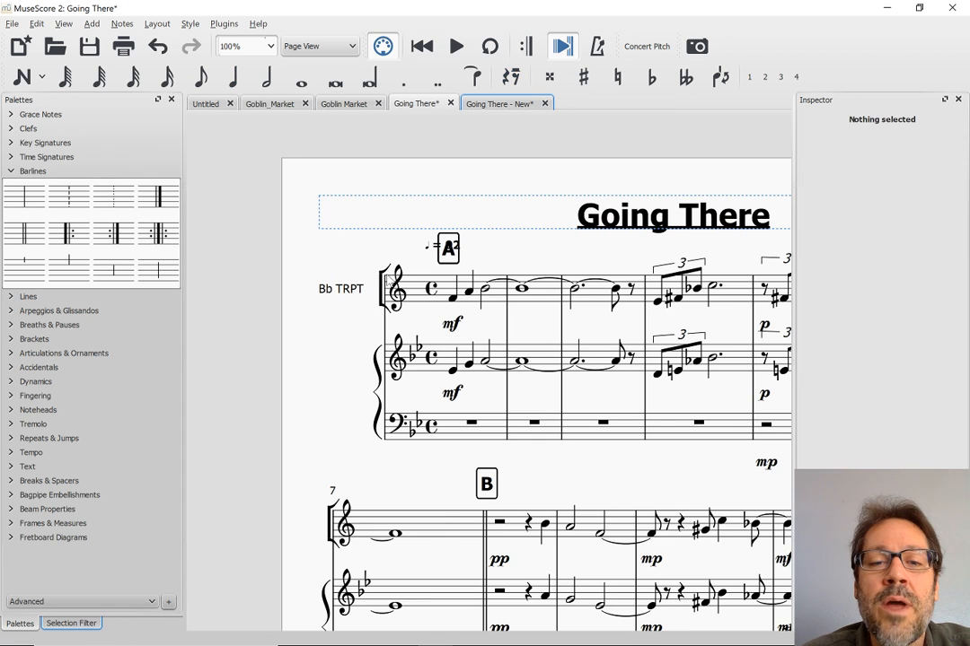
pyautogui.hscroll(-2, 329, 238)
pyautogui.hotkey('alt', 'Tab')
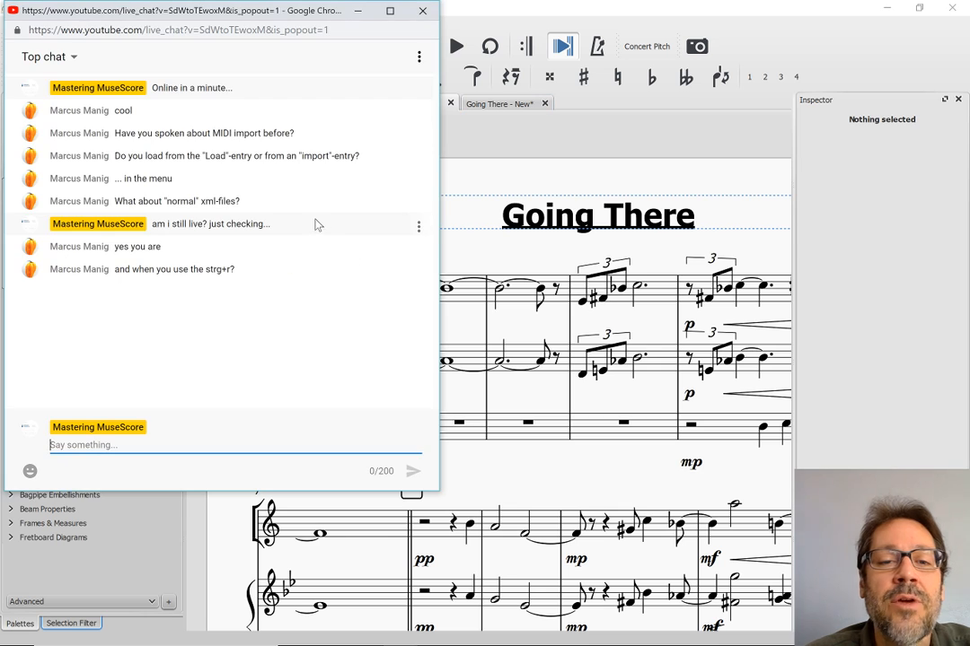
pyautogui.hotkey('alt', 'Tab')
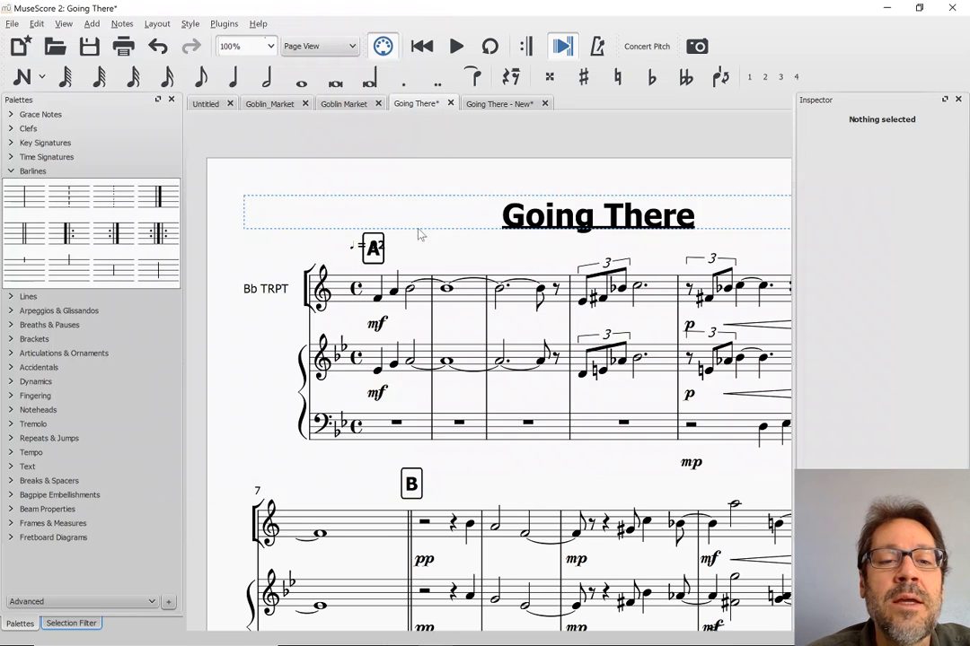
# Step: In Going There - New, add rehearsal mark A above the first tenor saxophone note in measure 1
pyautogui.click(490, 104)
pyautogui.press('Home')
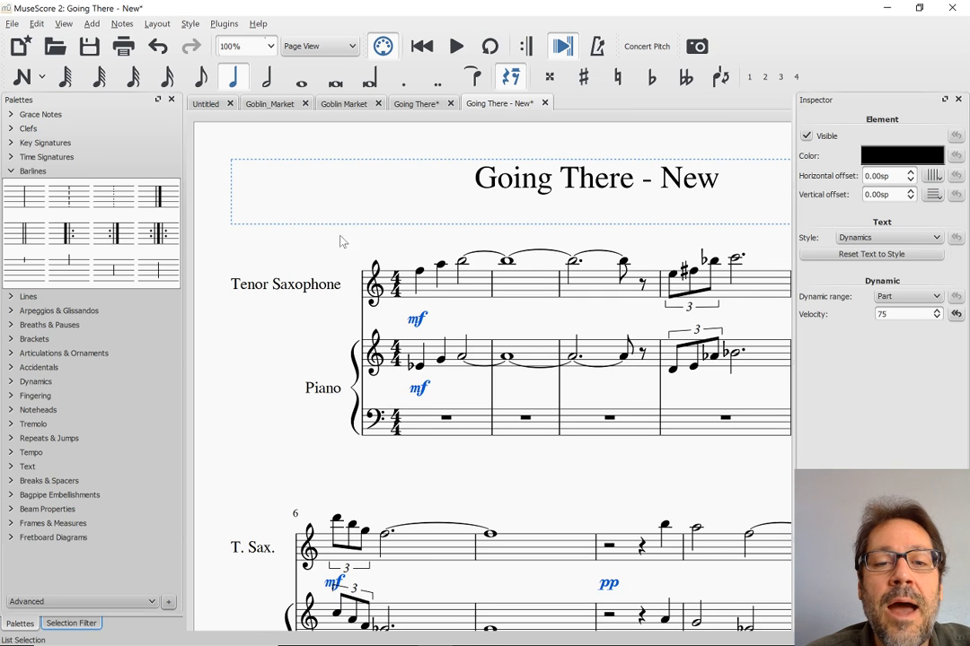
pyautogui.click(419, 274)
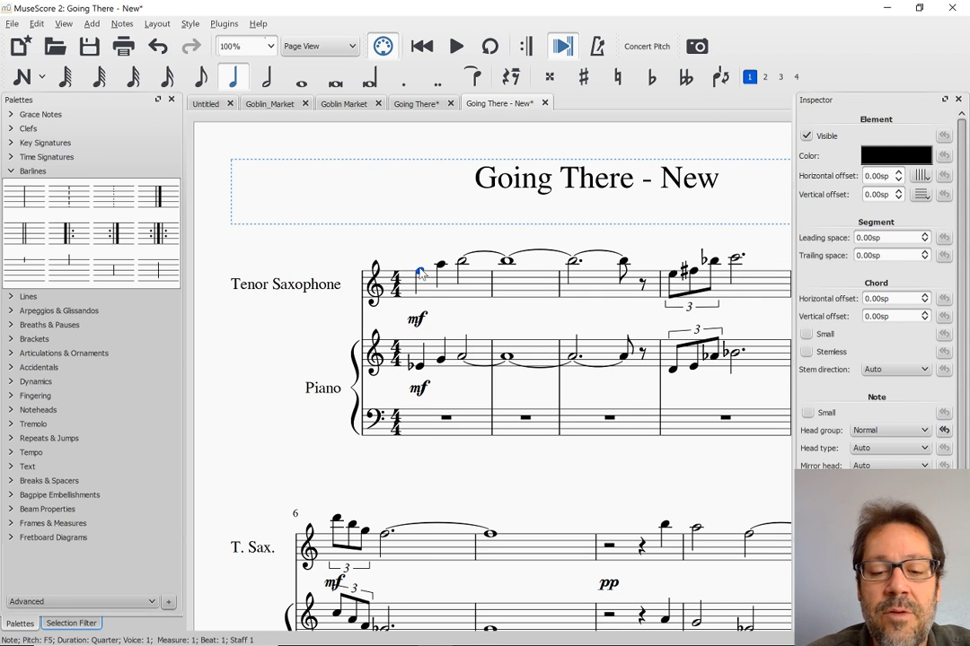
pyautogui.hotkey('ctrl', 'm')
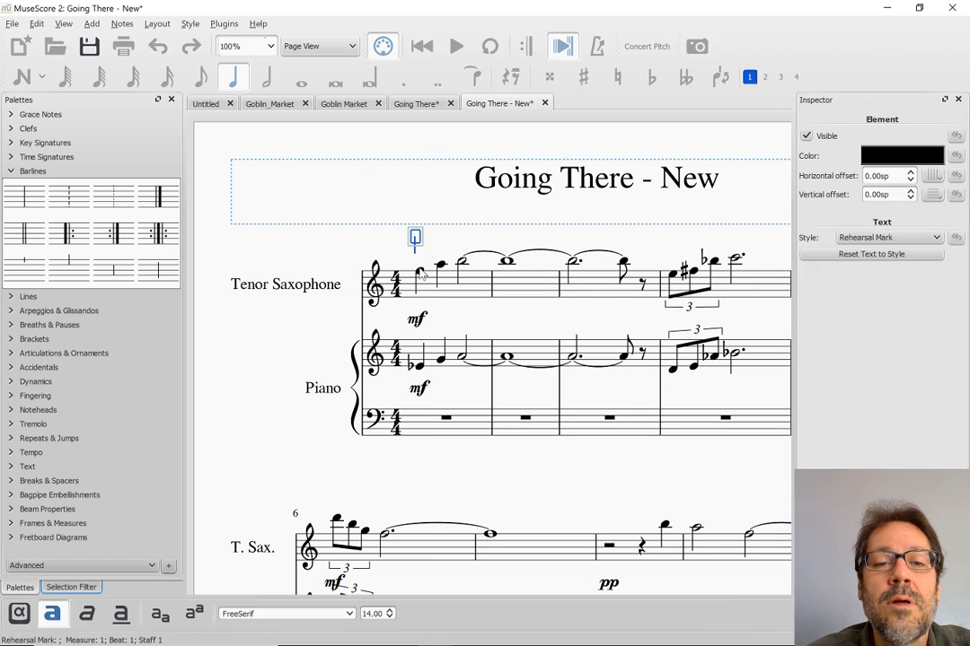
pyautogui.write('A')
pyautogui.press('Escape')
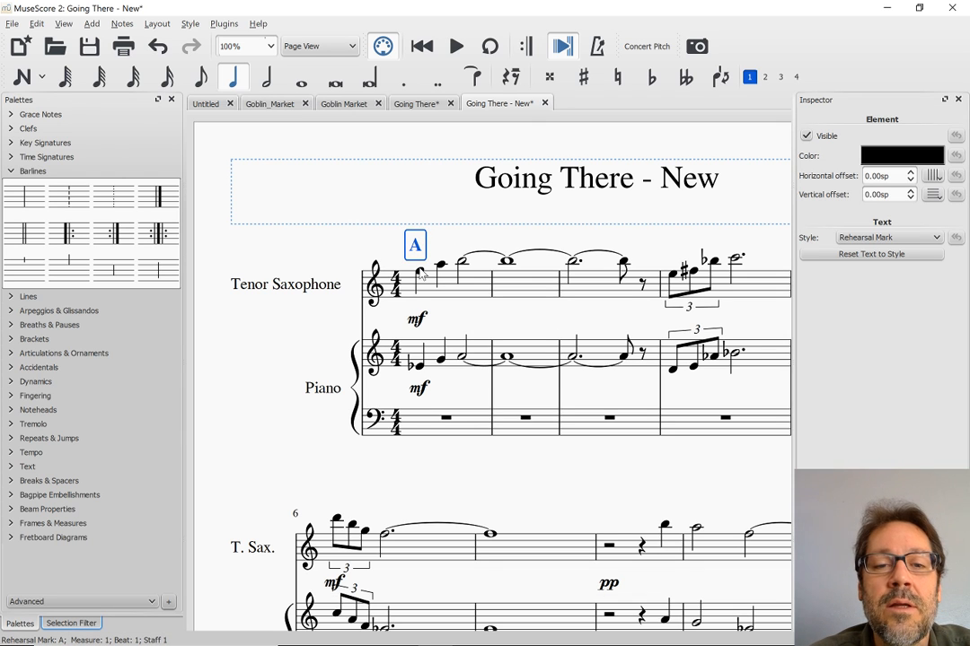
# Step: Look up the second section's start in the Finale NotePad original and add rehearsal mark B at measure 8 in MuseScore
pyautogui.scroll(-2, 496, 373)
pyautogui.hotkey('alt', 'Tab')
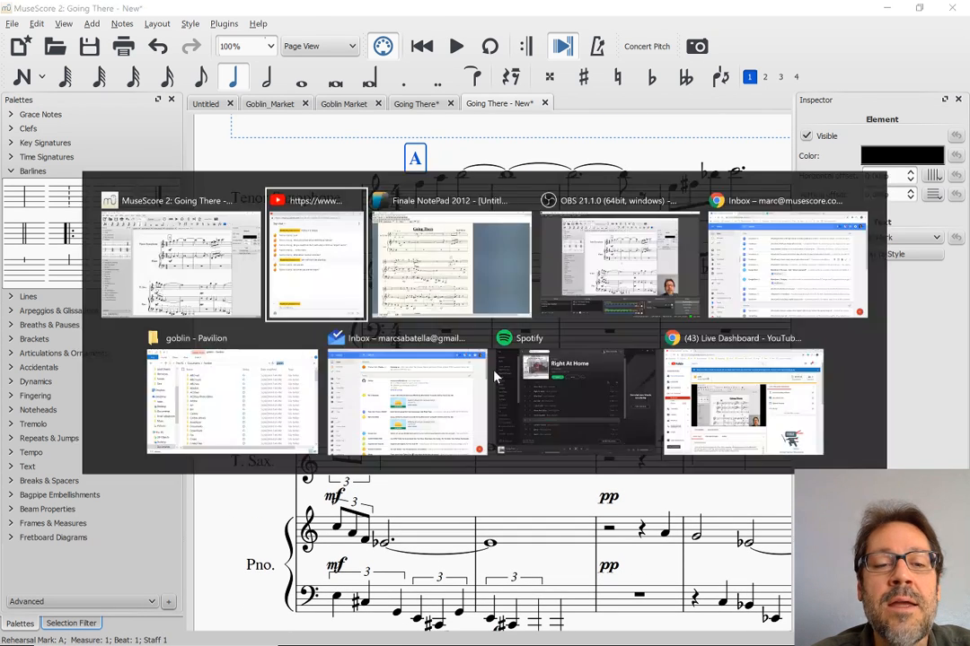
pyautogui.hotkey('alt', 'Tab')
pyautogui.hotkey('alt', 'Tab')
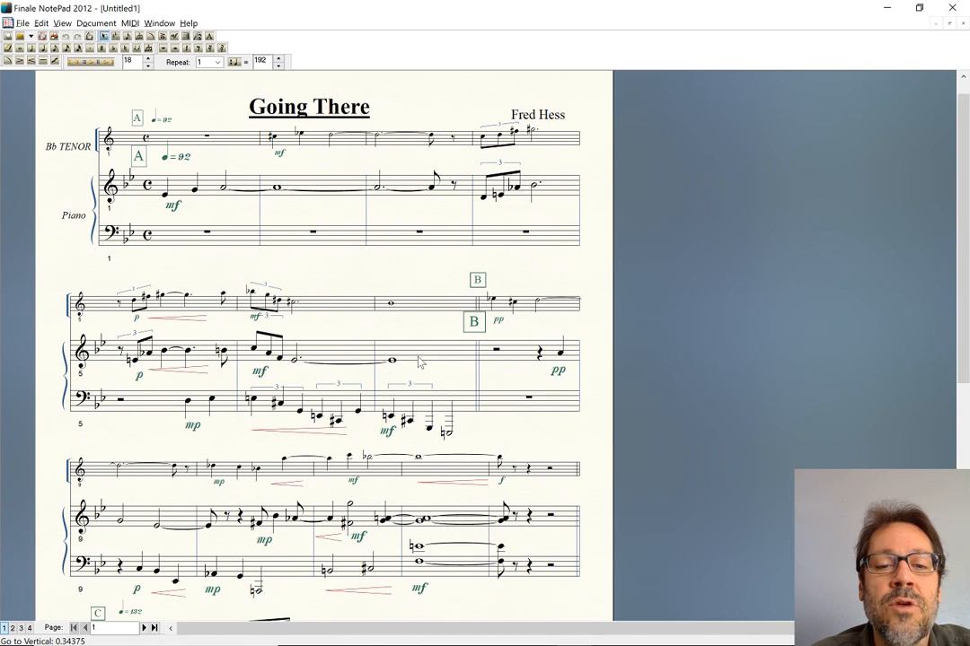
pyautogui.hotkey('alt', 'Tab')
pyautogui.hotkey('alt', 'Tab')
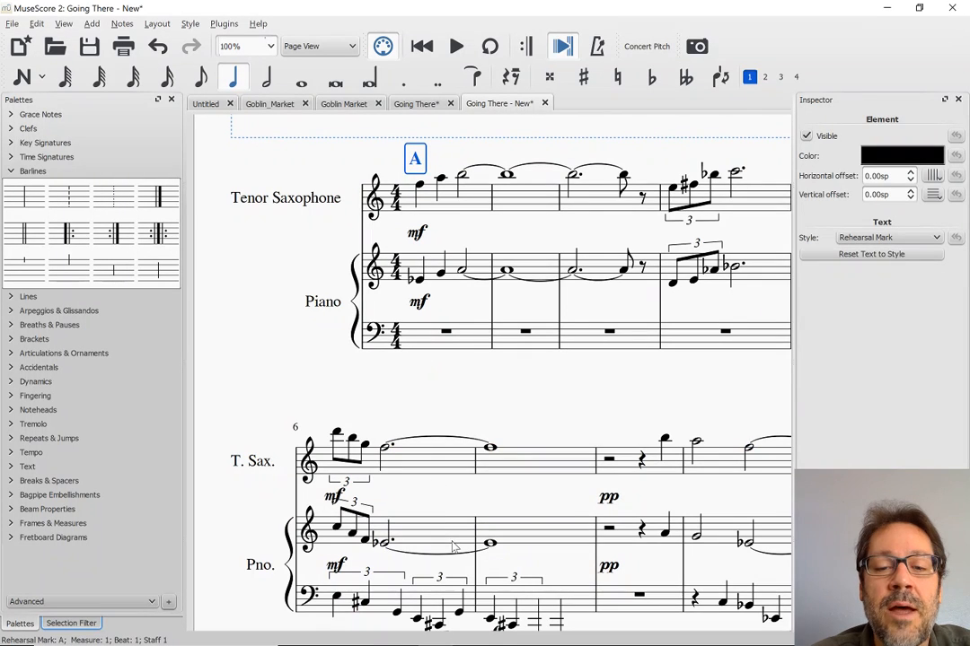
pyautogui.click(608, 461)
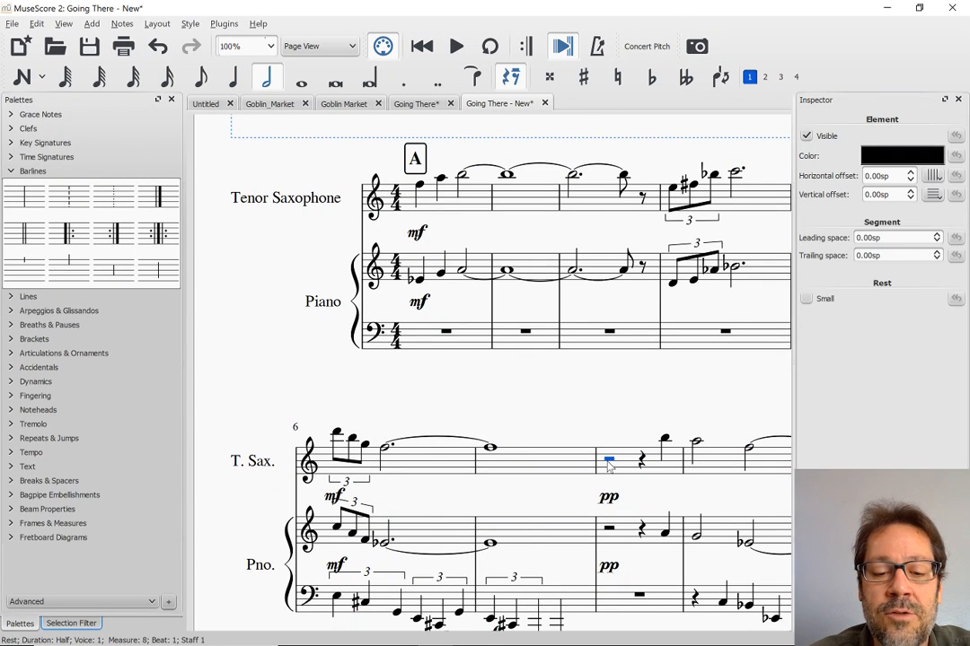
pyautogui.hotkey('ctrl', 'm')
pyautogui.write('B')
pyautogui.press('Escape')
# Step: Put a double barline at the end of measure 7 and check section B against the Finale NotePad original
pyautogui.click(563, 458)
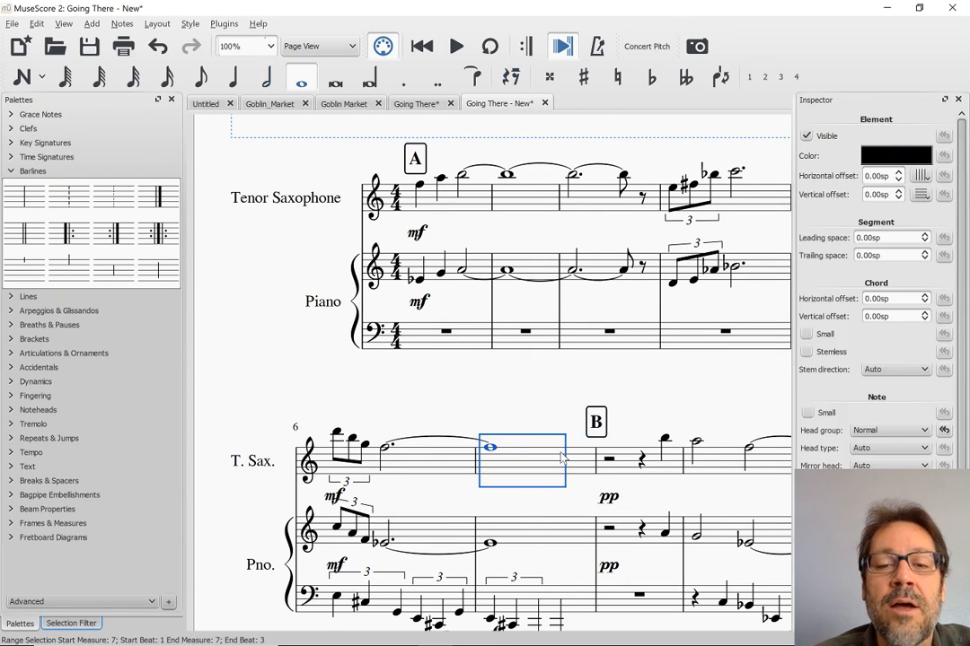
pyautogui.doubleClick(29, 237)
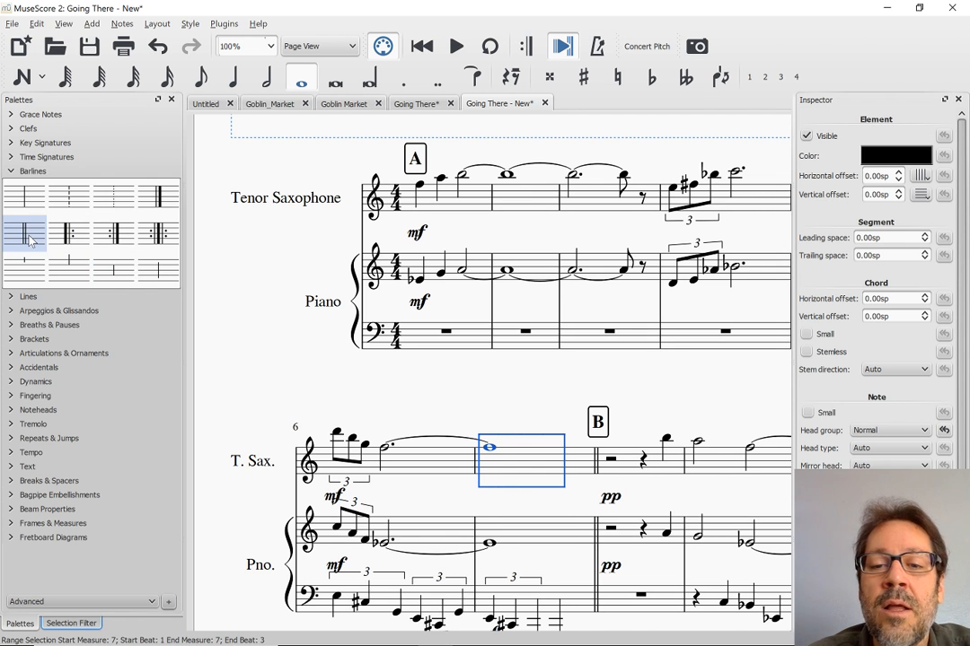
pyautogui.scroll(-2, 369, 391)
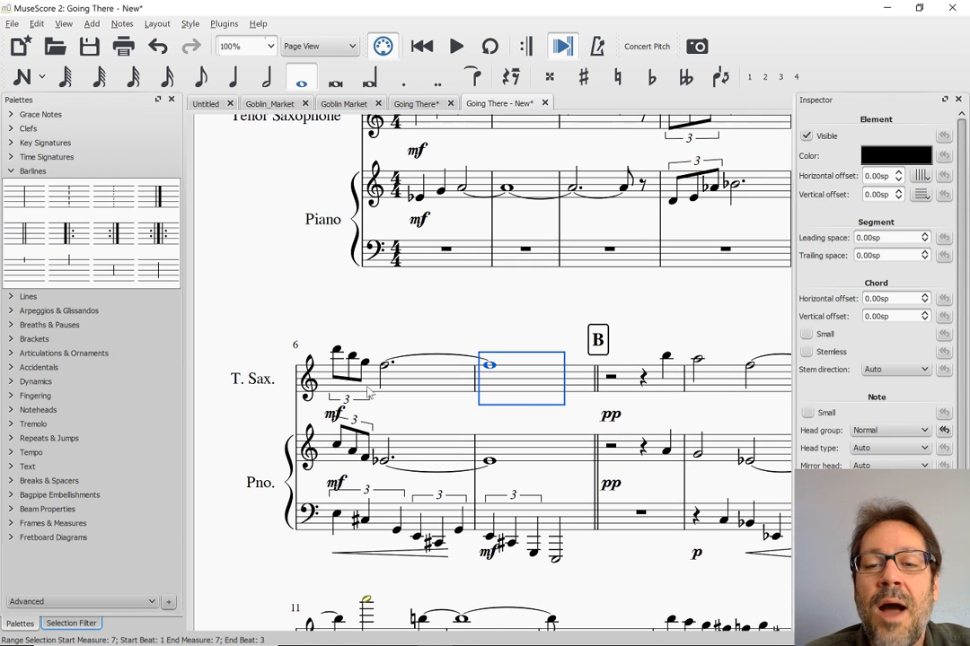
pyautogui.hotkey('alt', 'Tab')
pyautogui.click(561, 320)
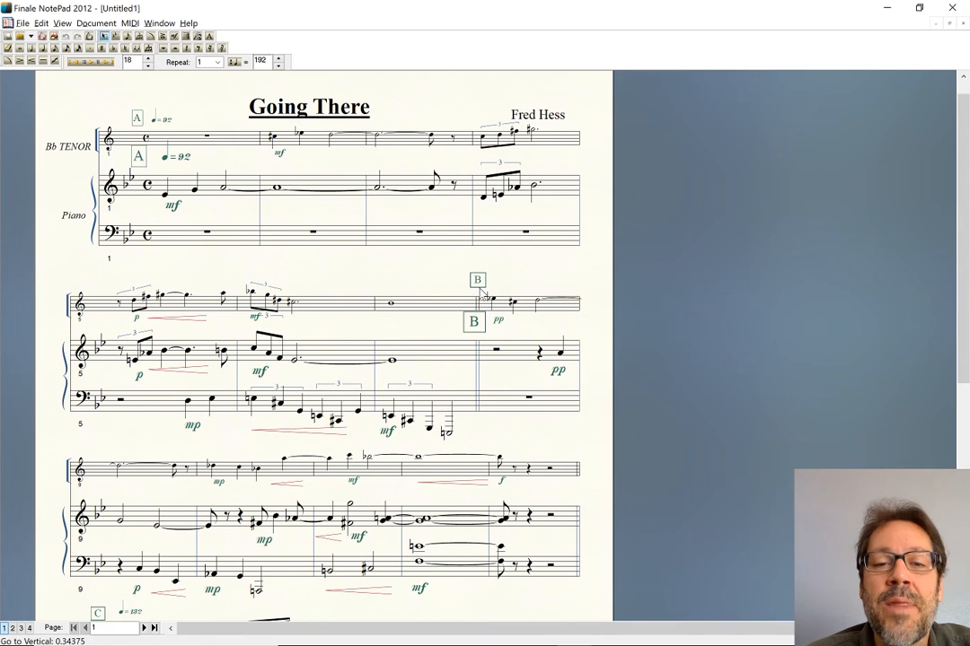
pyautogui.hotkey('alt', 'Tab')
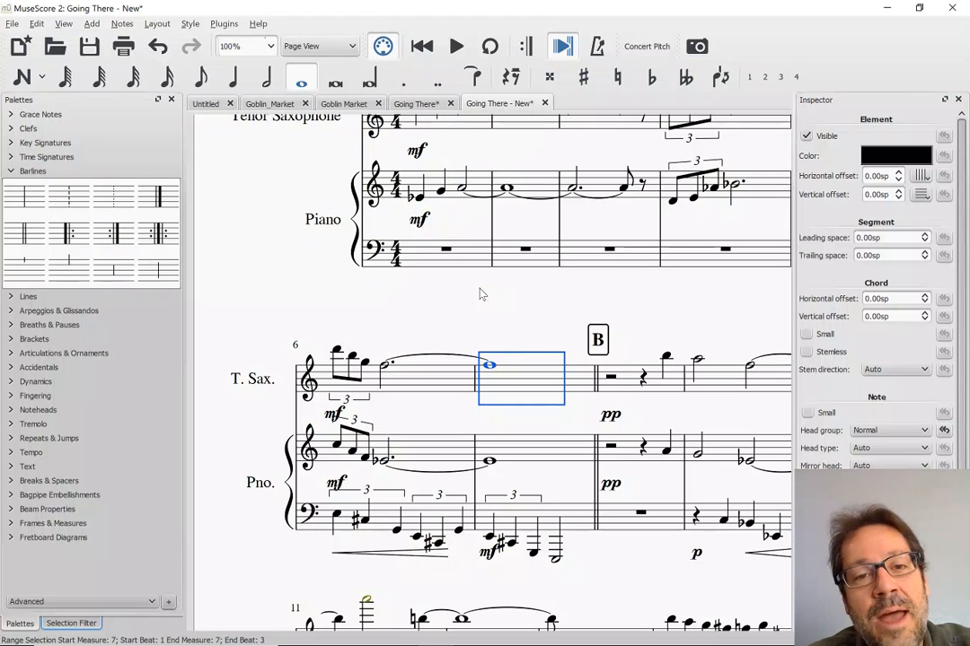
# Step: Compare the imported Going There score with Going There - New, examining its rehearsal marks, dynamics and hairpins through measure 14
pyautogui.click(416, 103)
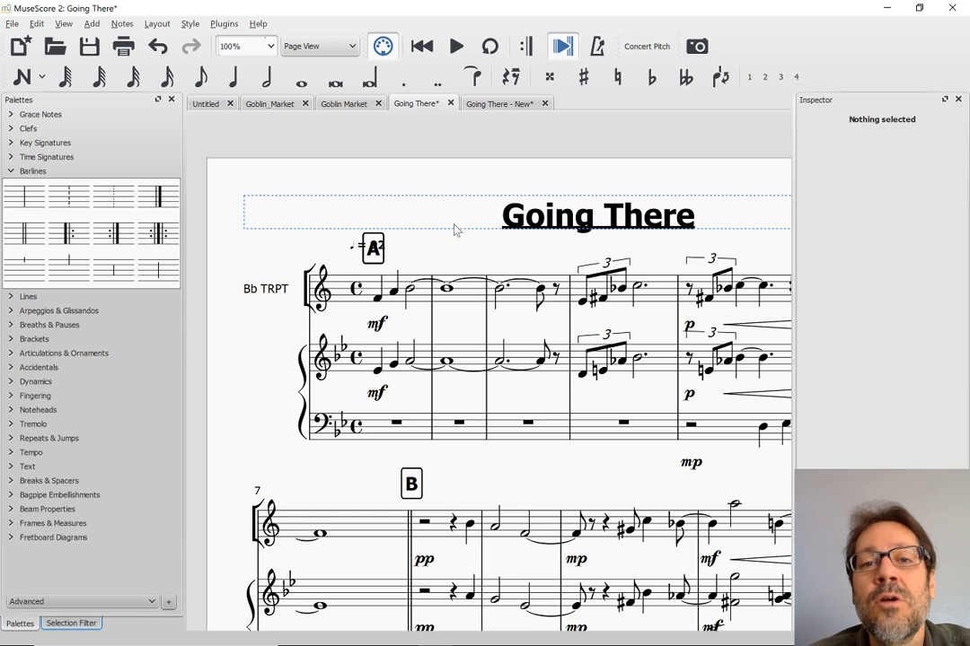
pyautogui.click(502, 105)
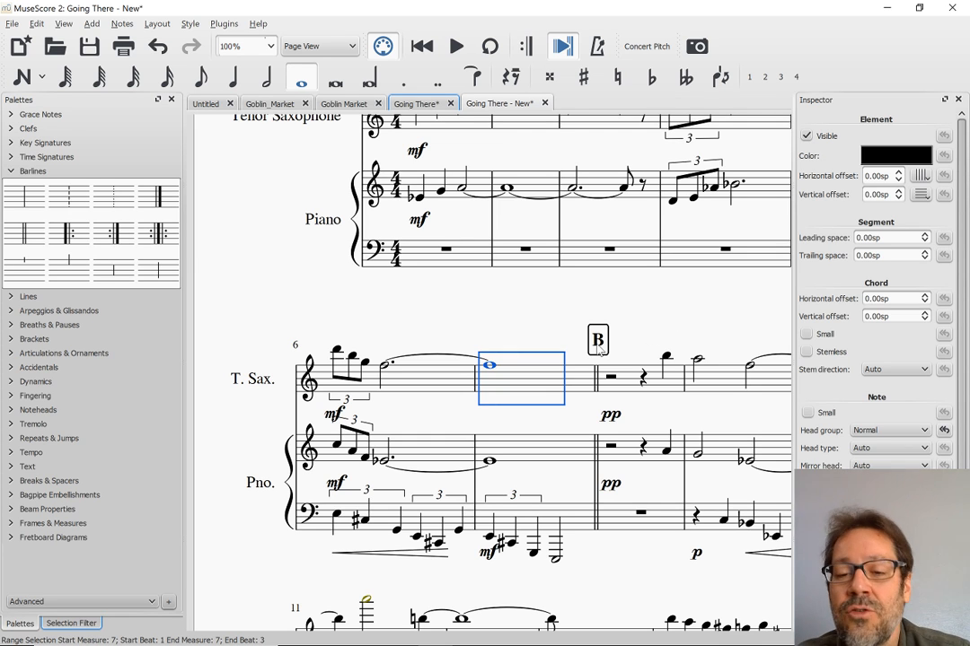
pyautogui.hscroll(5, 629, 404)
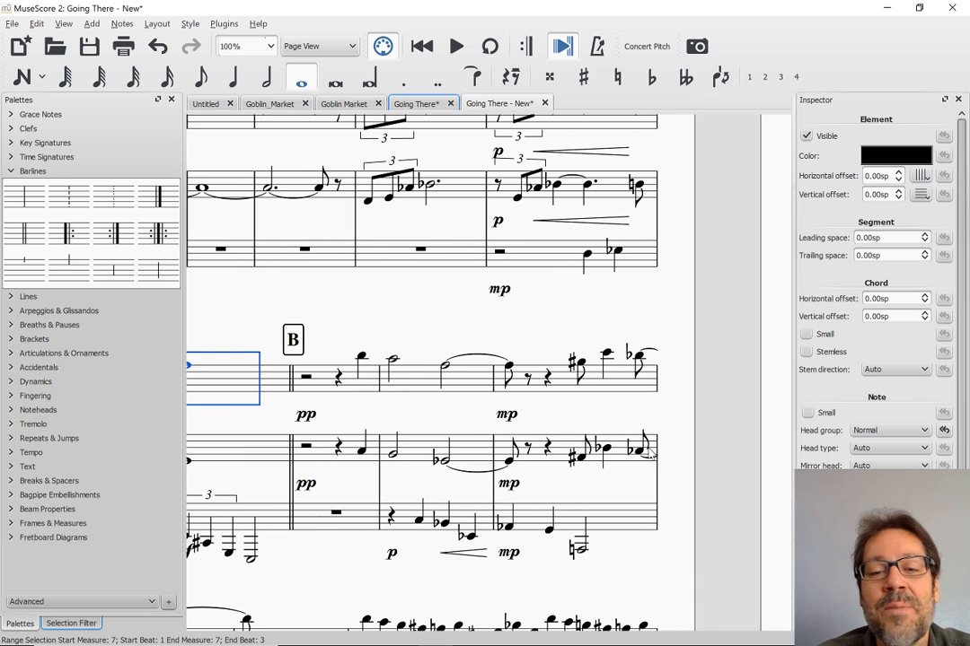
pyautogui.hscroll(-1, 651, 454)
pyautogui.scroll(-3, 651, 454)
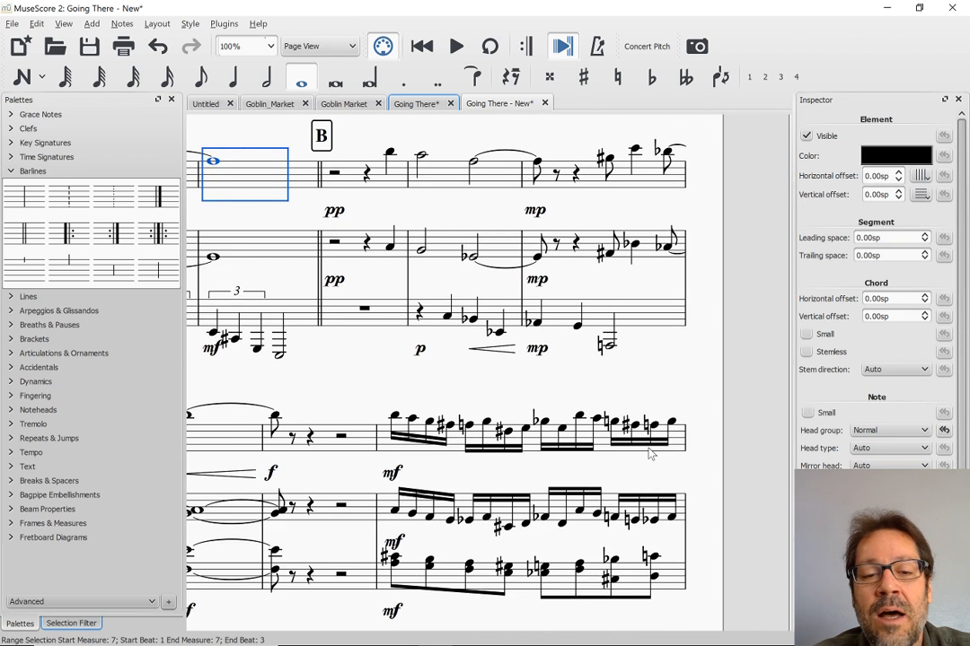
pyautogui.hscroll(-1, 650, 455)
pyautogui.hscroll(-4, 651, 454)
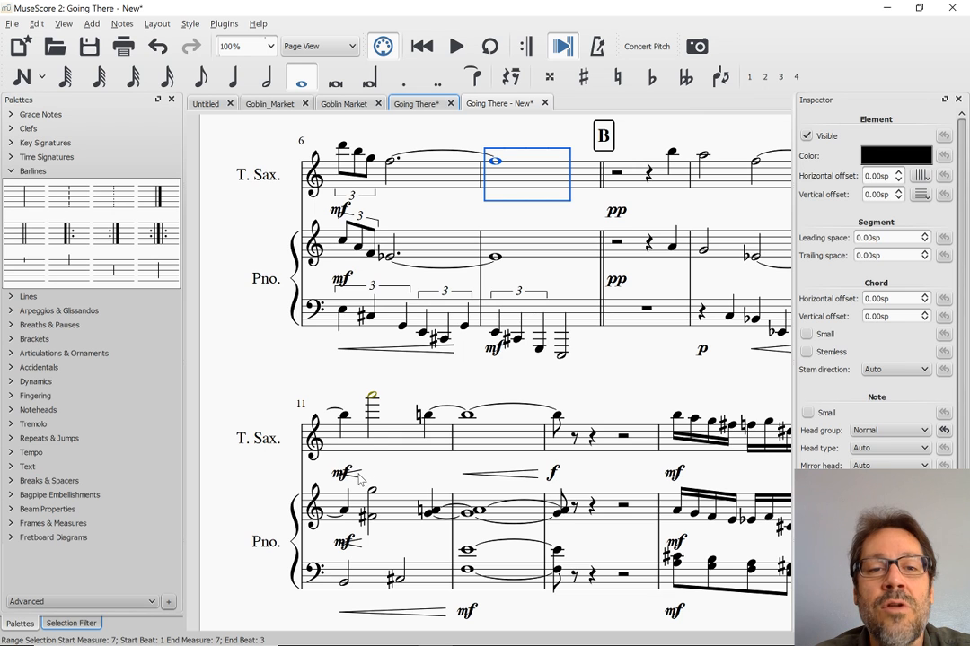
pyautogui.scroll(6, 360, 480)
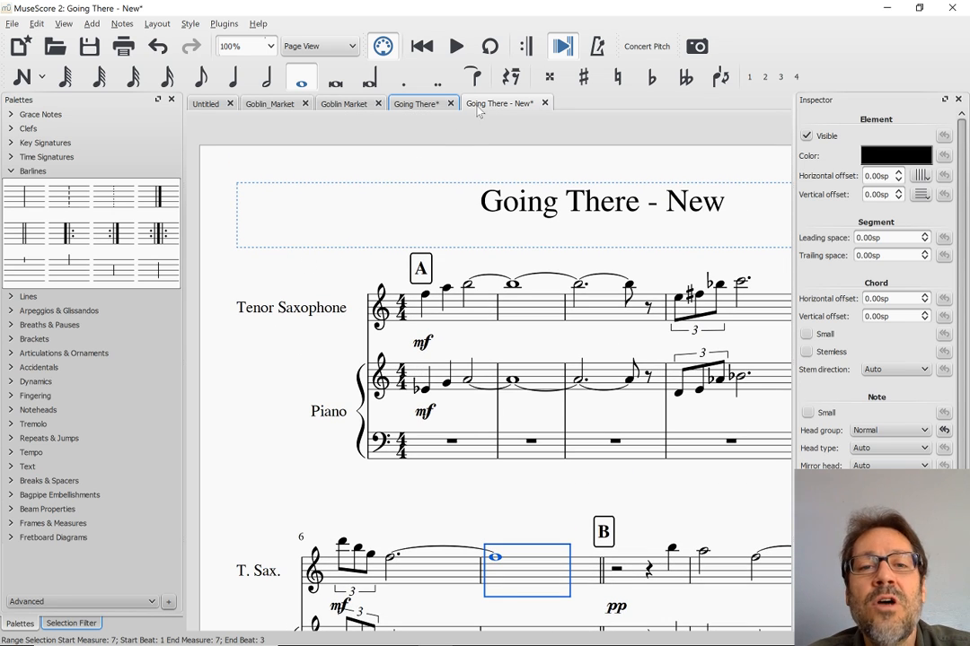
pyautogui.click(412, 102)
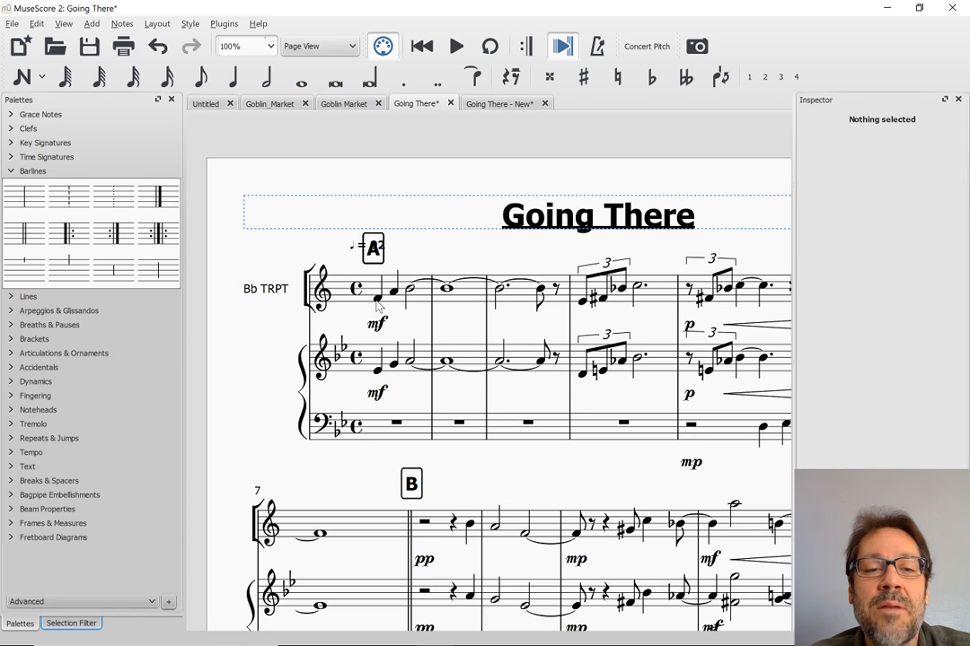
# Step: Undo all edits in the imported Going There score back to its original state with the Bb TENOR, BASS and DRUMS staves
pyautogui.click(500, 104)
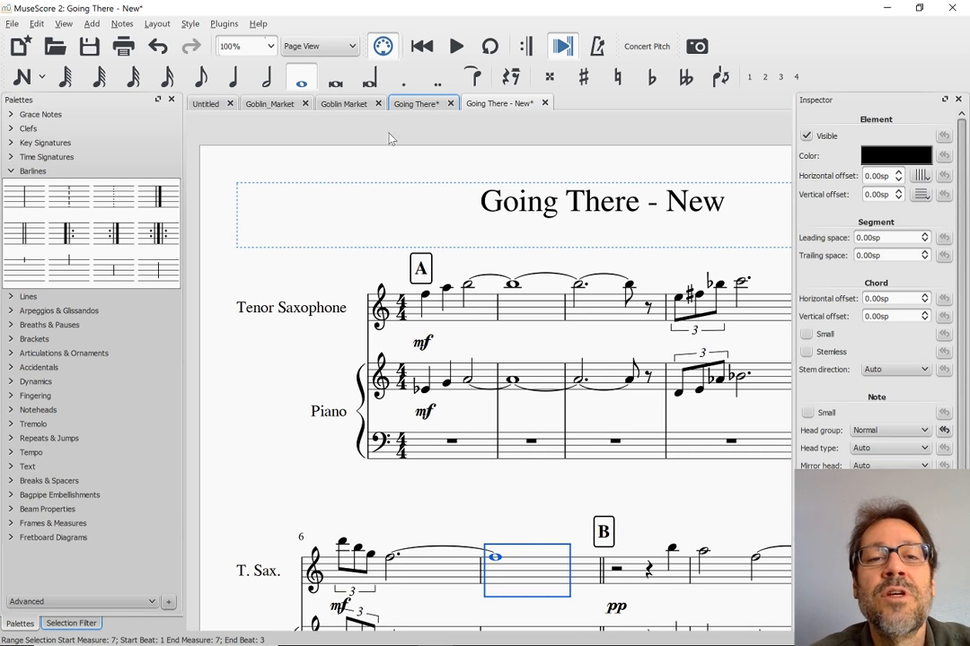
pyautogui.click(416, 105)
pyautogui.hotkey('ctrl', 'z')
pyautogui.hotkey('ctrl', 'z')
pyautogui.hotkey('ctrl', 'z')
pyautogui.hotkey('ctrl', 'z')
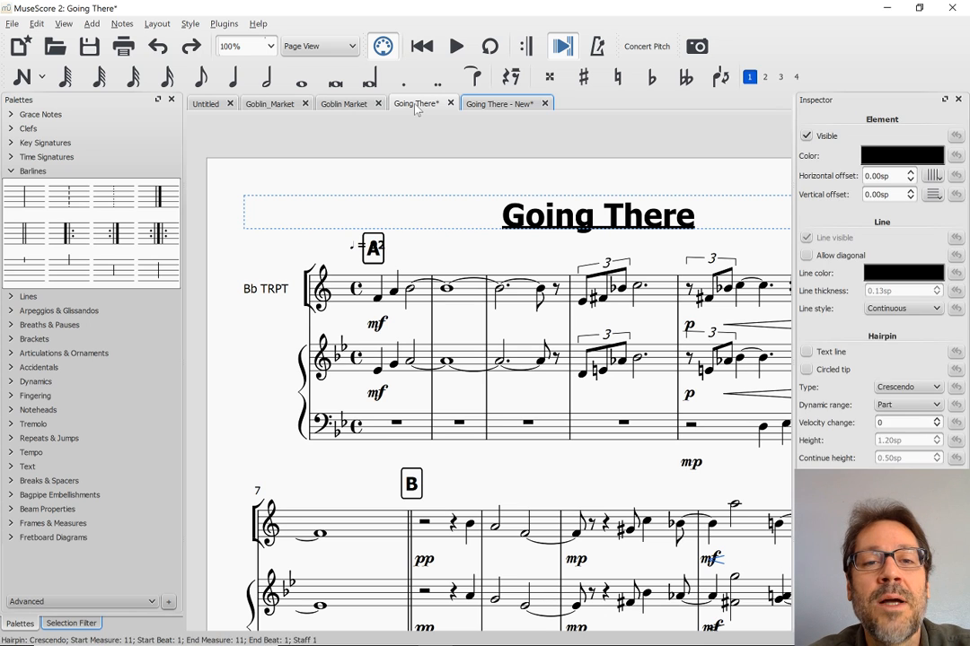
pyautogui.hotkey('ctrl', 'z')
pyautogui.hotkey('ctrl', 'z')
pyautogui.hotkey('ctrl', 'z')
pyautogui.hotkey('ctrl', 'z')
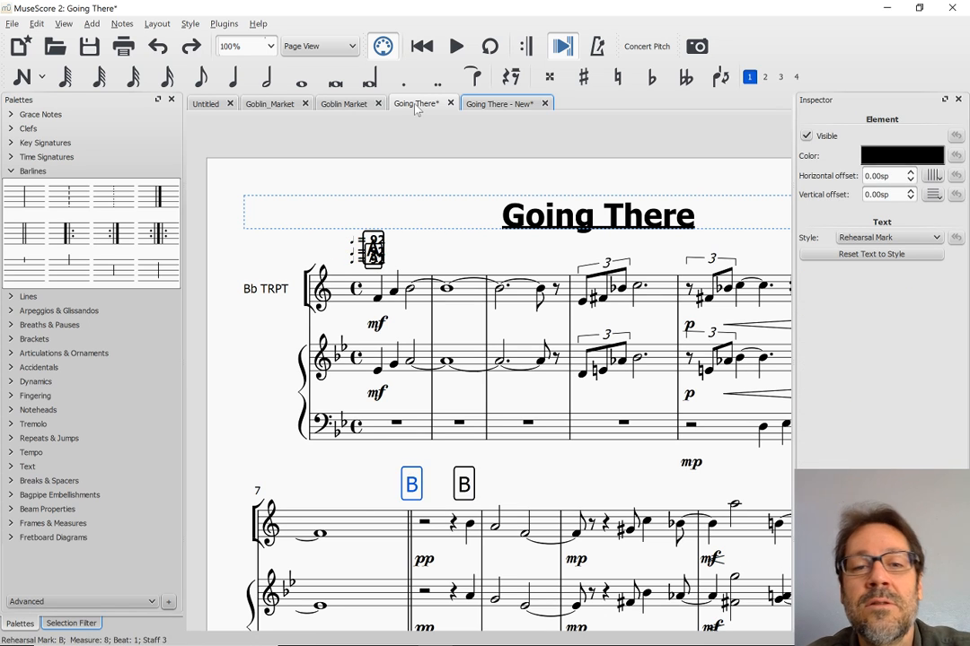
pyautogui.hotkey('ctrl', 'z')
pyautogui.hotkey('ctrl', 'z')
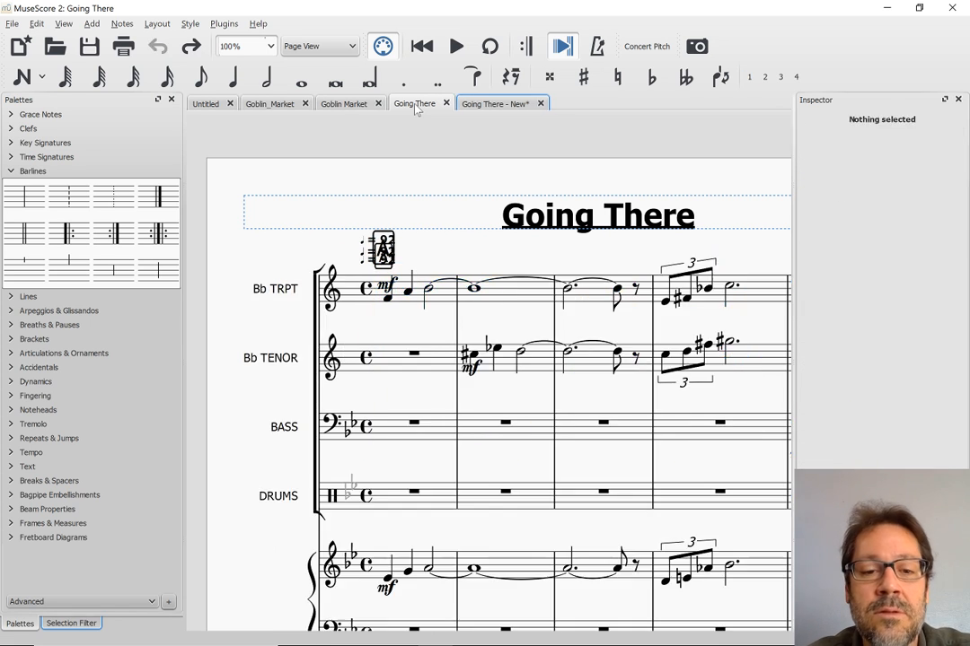
# Step: Copy the entire Bb TENOR part of the imported score from measure 1 to the end and return to Going There - New
pyautogui.click(394, 363)
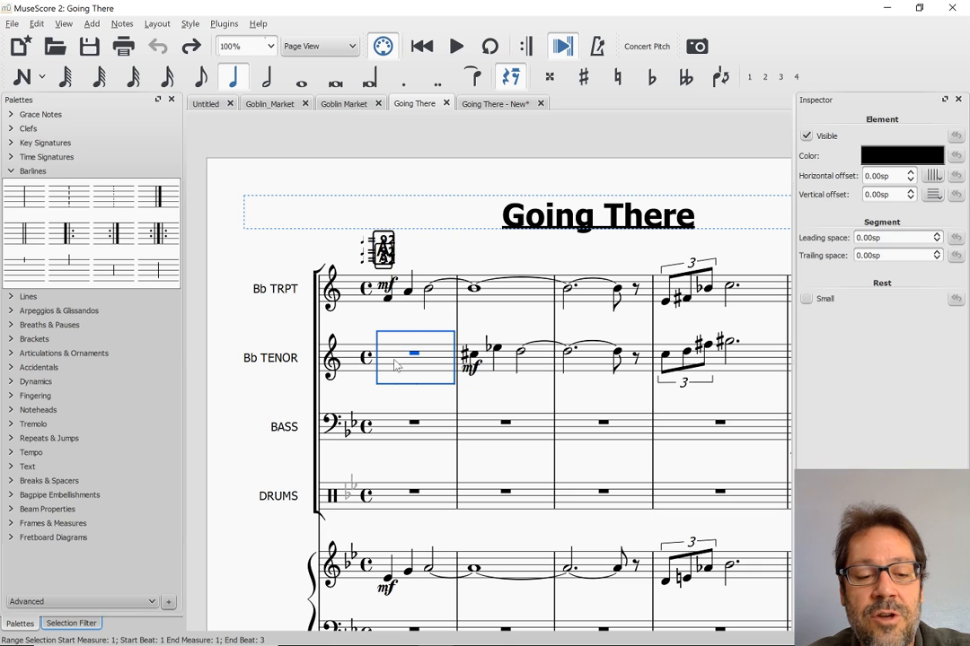
pyautogui.hotkey('ctrl', 'shift', 'End')
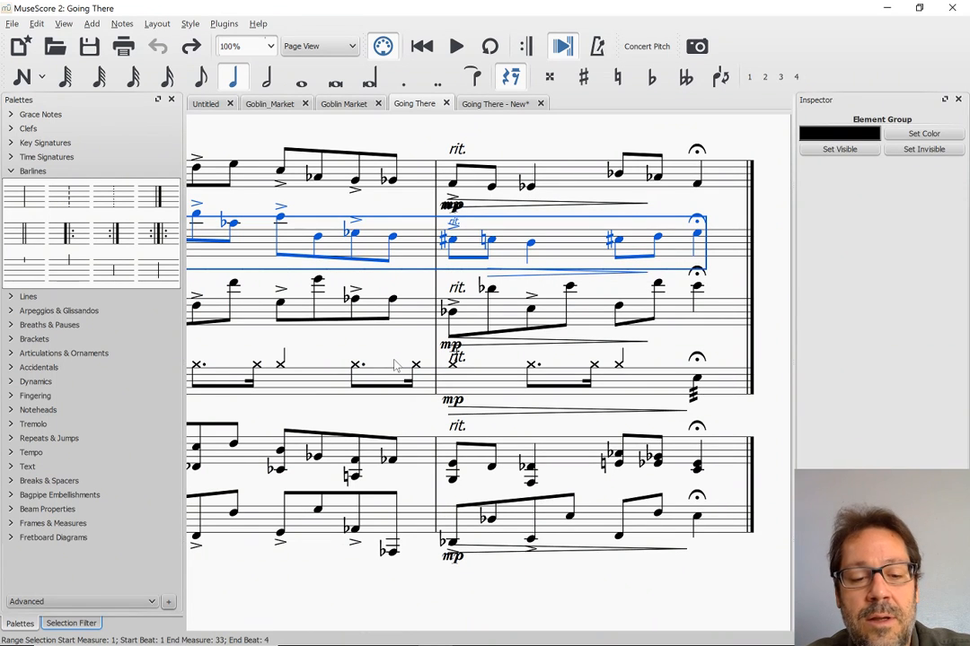
pyautogui.click(489, 105)
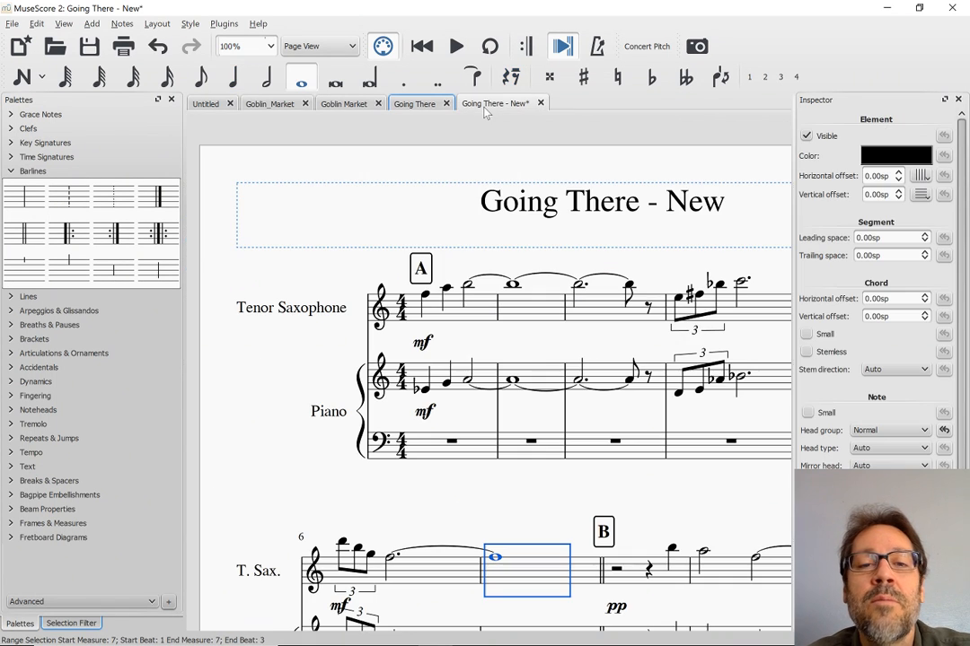
# Step: Clear the whole Tenor Saxophone staff in Going There - New and paste the copied tenor part starting at measure 1
pyautogui.click(435, 320)
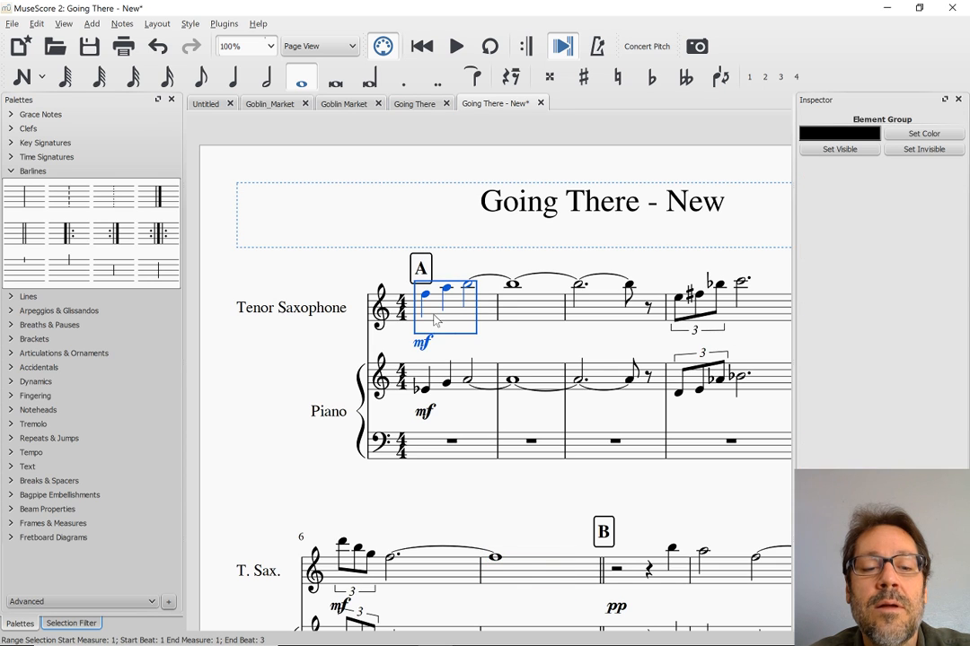
pyautogui.hotkey('ctrl', 'shift', 'End')
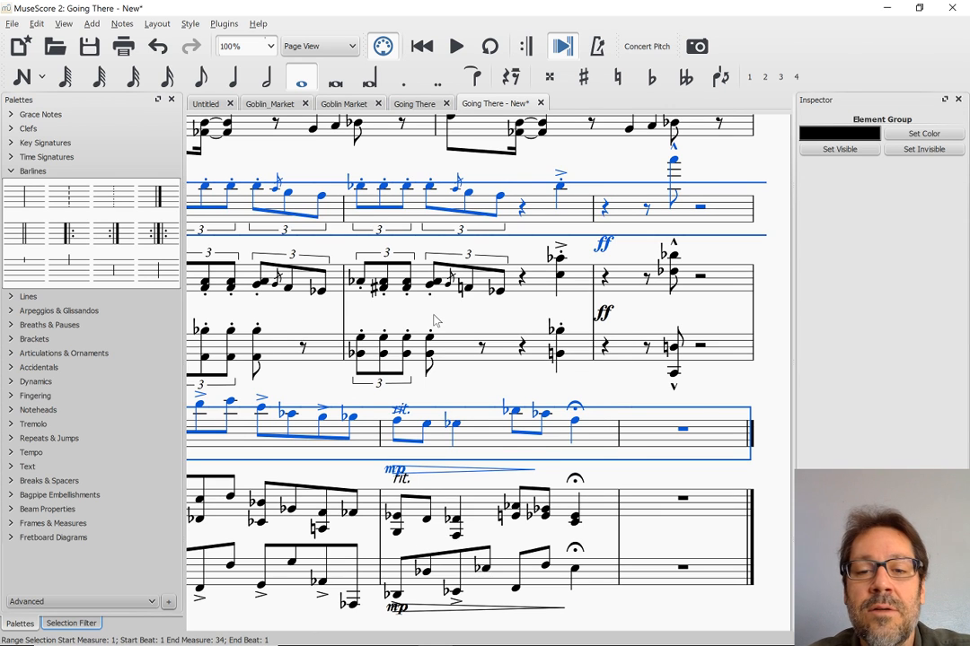
pyautogui.press('Delete')
pyautogui.hscroll(-20, 436, 320)
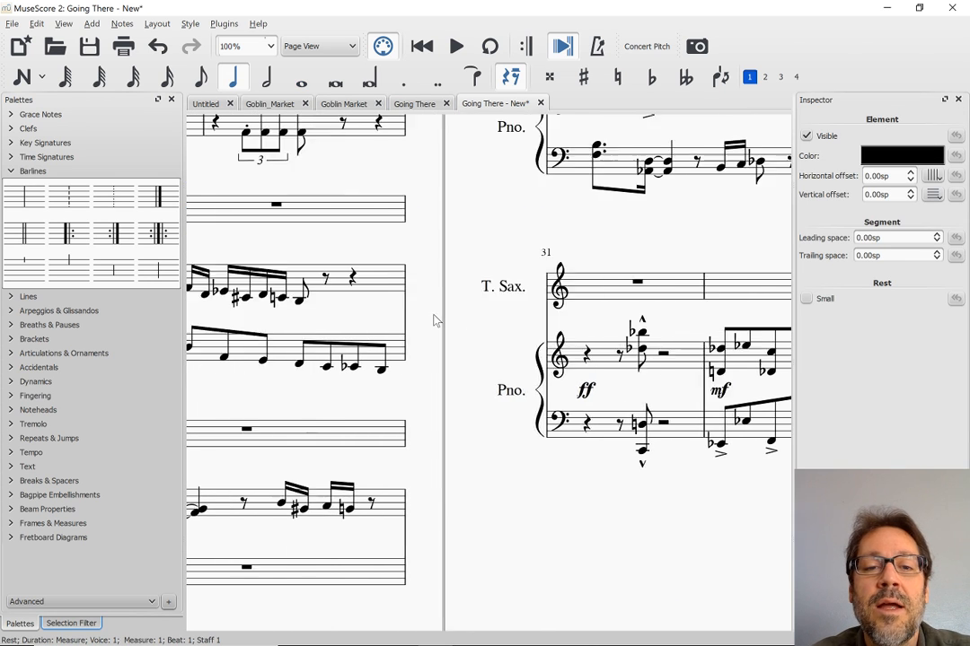
pyautogui.scroll(6, 436, 320)
pyautogui.hscroll(-3, 435, 321)
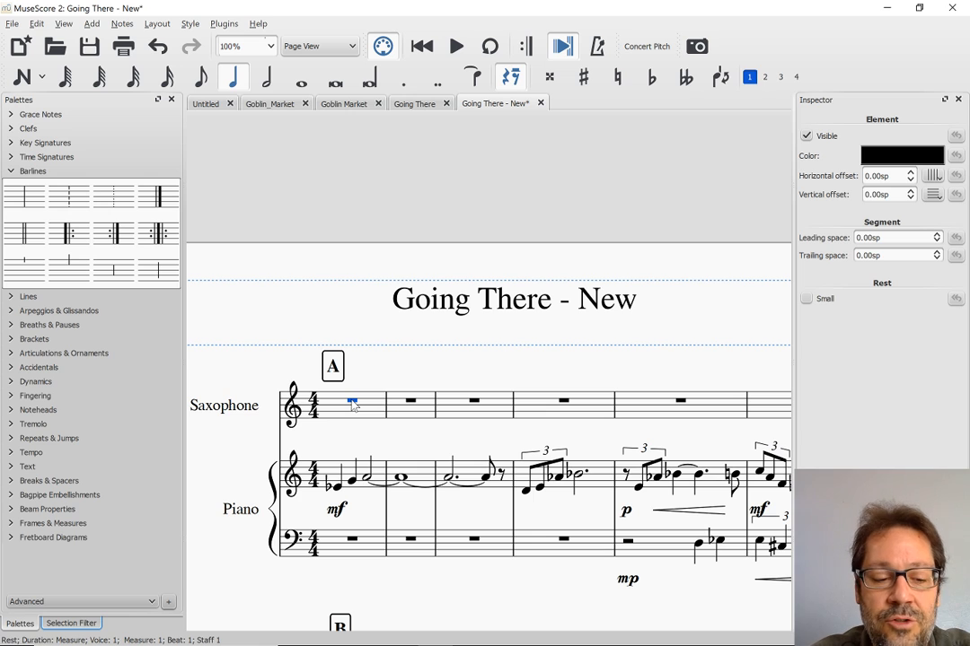
pyautogui.hotkey('ctrl', 'v')
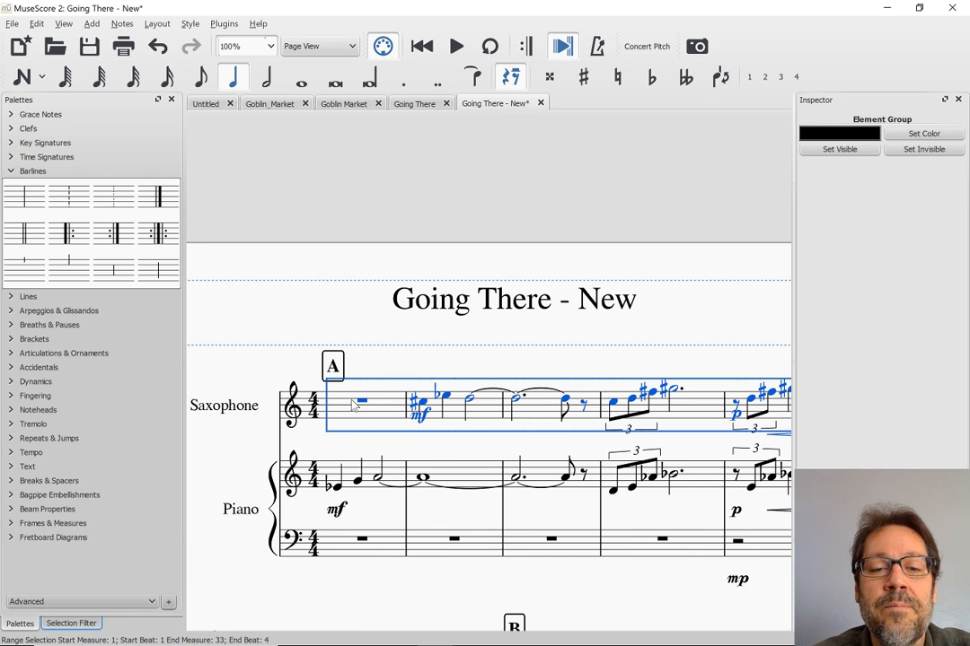
# Step: Select all dynamics in the score, starting from the saxophone's mf in measure 2, and reset their text to style
pyautogui.click(421, 414)
pyautogui.rightClick(423, 418)
pyautogui.moveTo(482, 531)
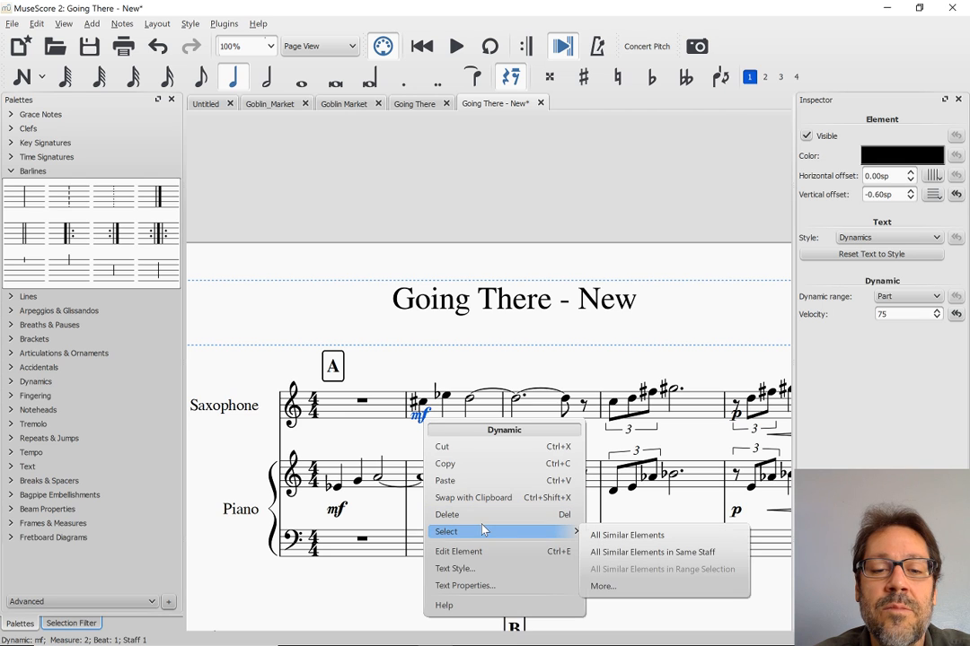
pyautogui.click(627, 535)
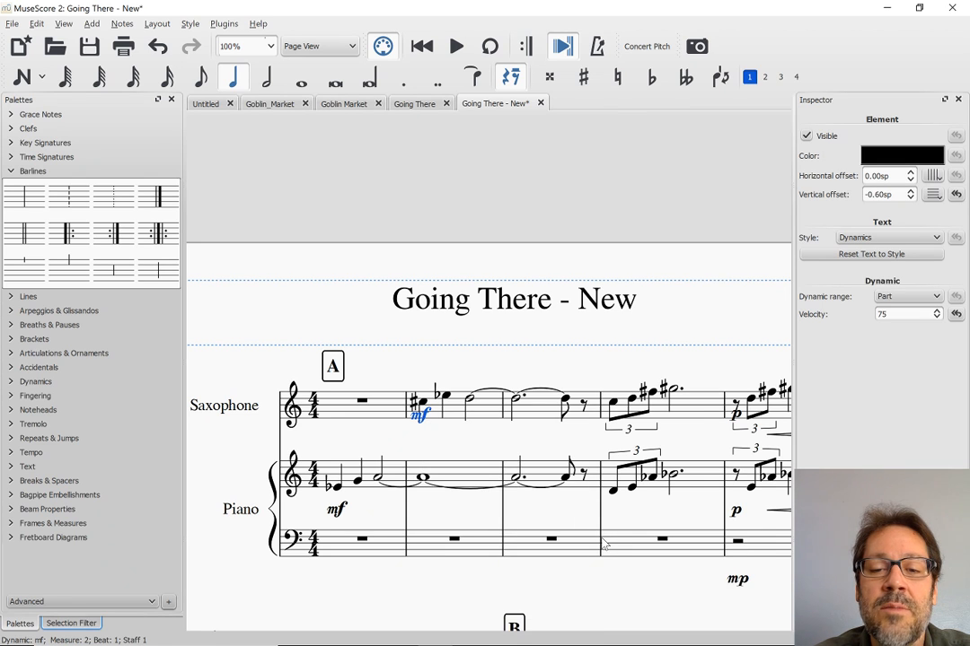
pyautogui.click(882, 257)
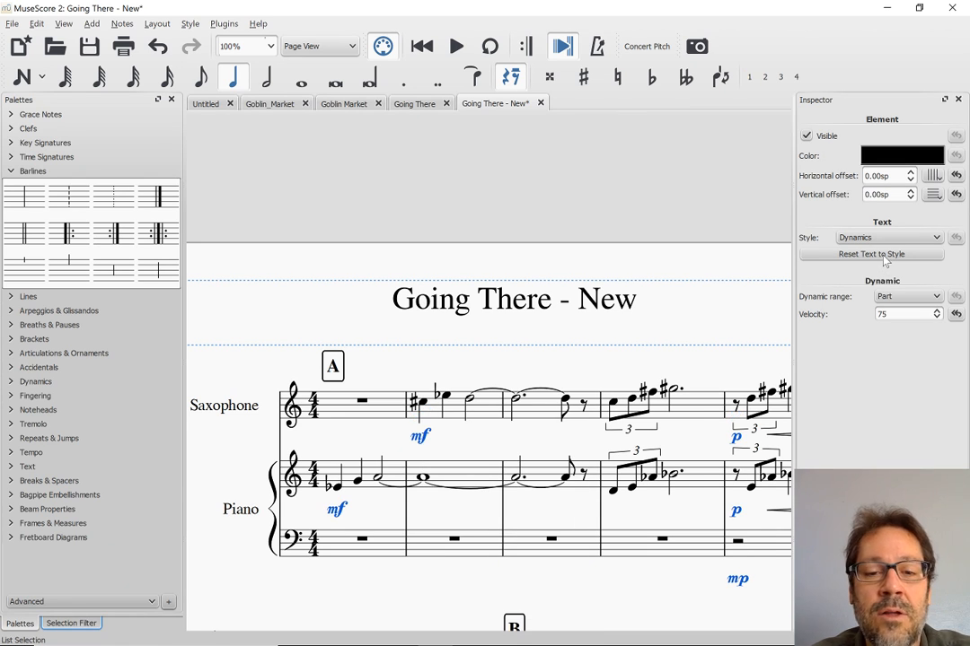
pyautogui.scroll(-3, 401, 523)
pyautogui.hscroll(4, 400, 524)
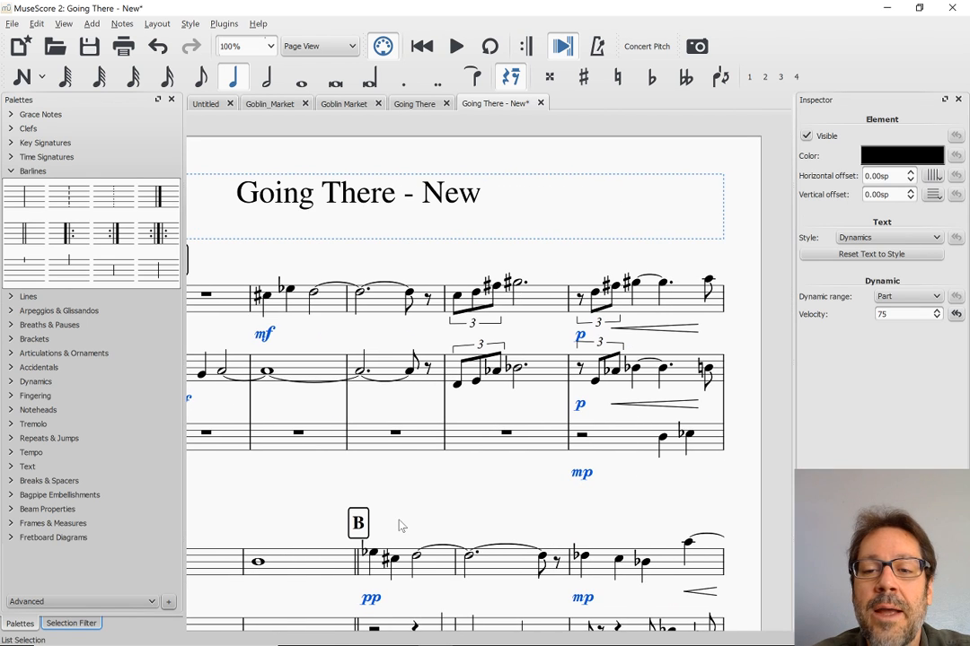
pyautogui.hscroll(-5, 401, 525)
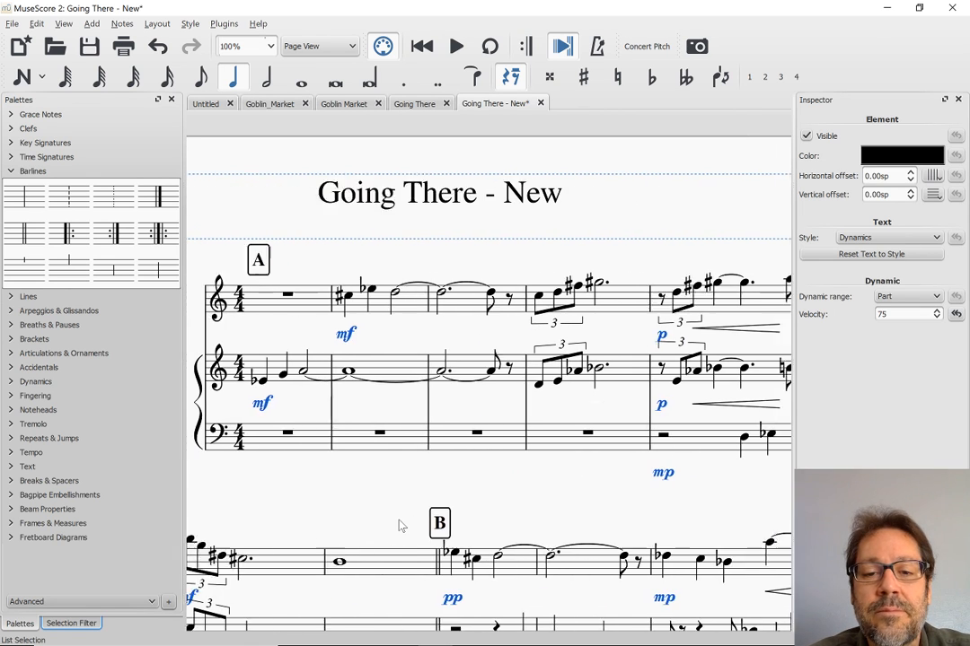
pyautogui.hscroll(4, 400, 525)
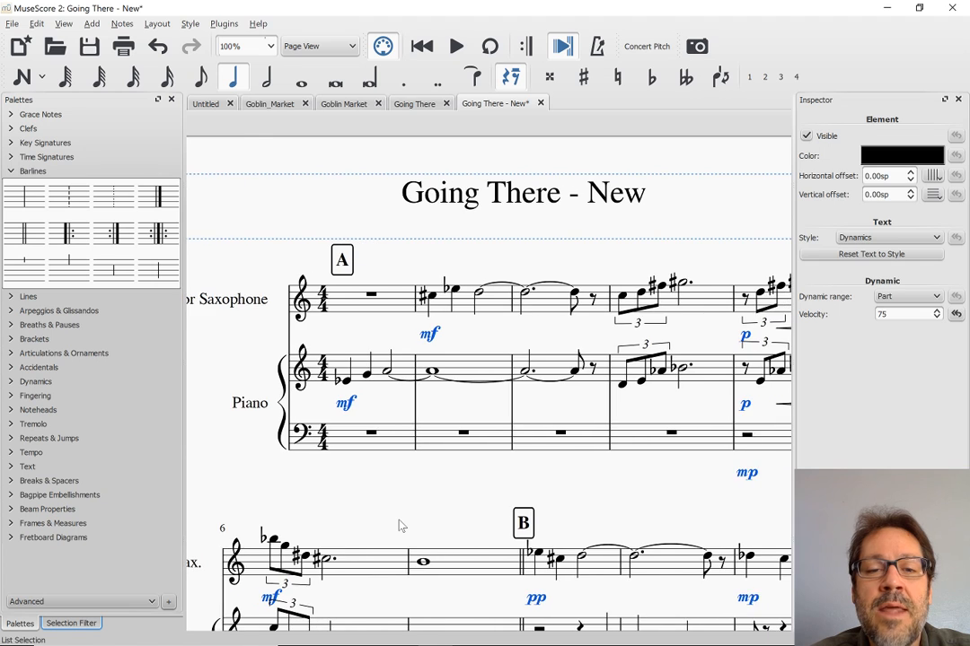
pyautogui.scroll(-4, 400, 525)
pyautogui.hscroll(-4, 400, 525)
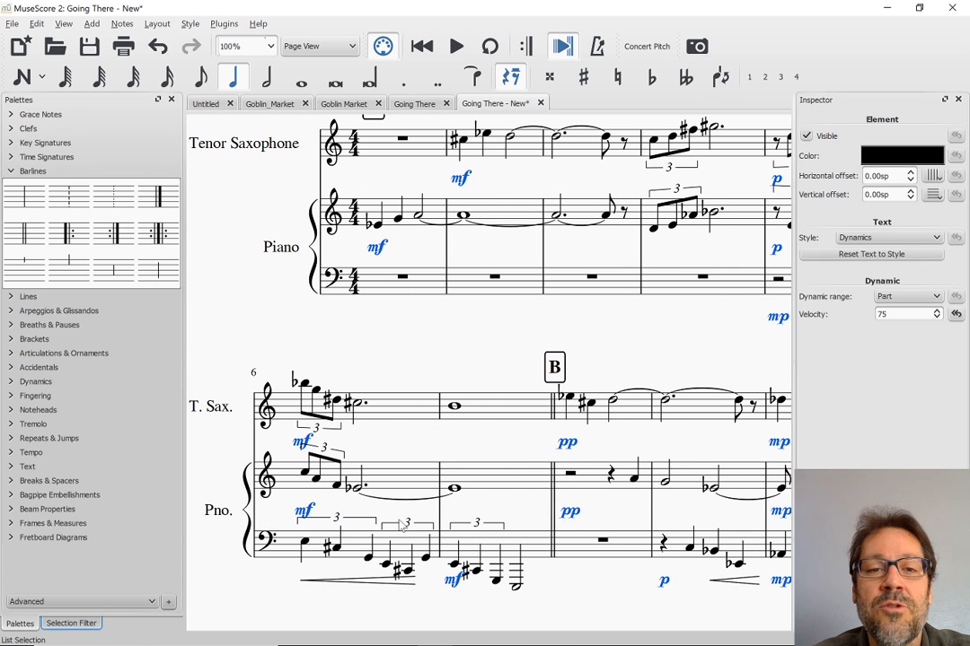
pyautogui.scroll(2, 319, 355)
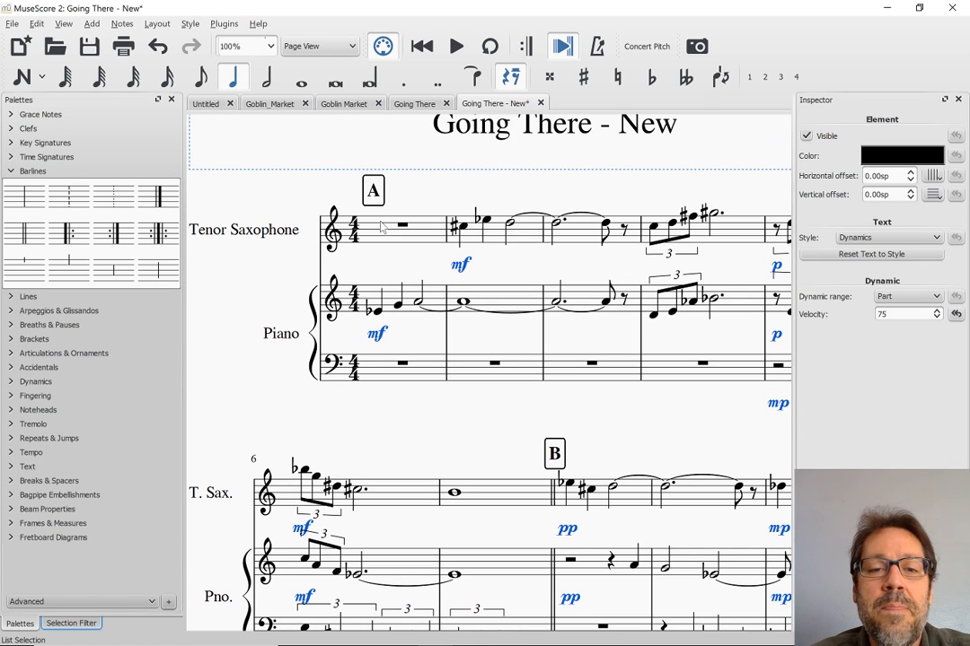
# Step: Check the tenor saxophone's opening pitches against the Finale NotePad original and compare concert pitch with transposed notation in MuseScore
pyautogui.hotkey('alt', 'Tab')
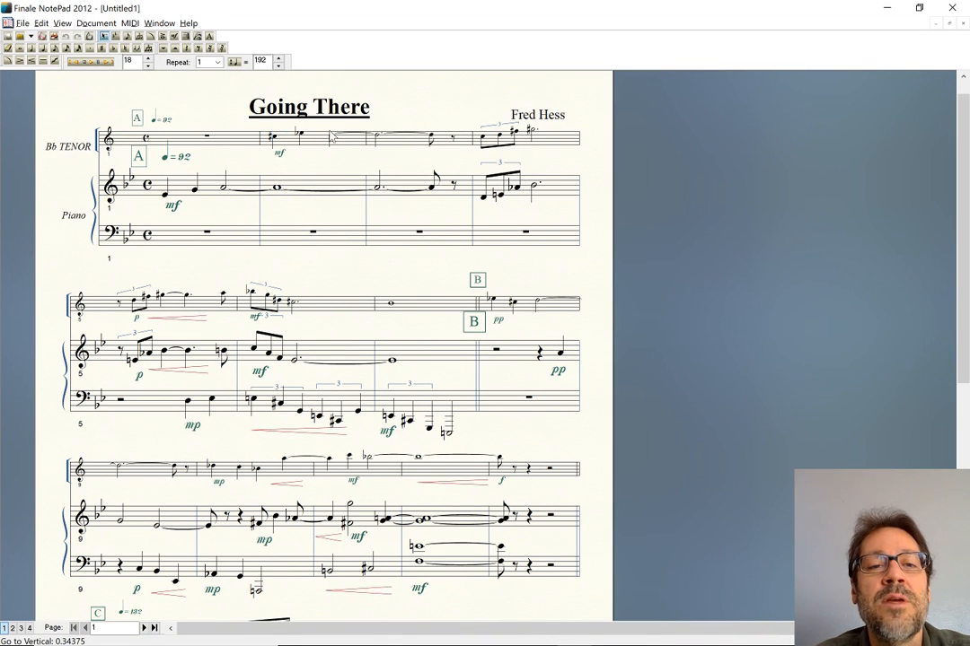
pyautogui.hotkey('alt', 'Tab')
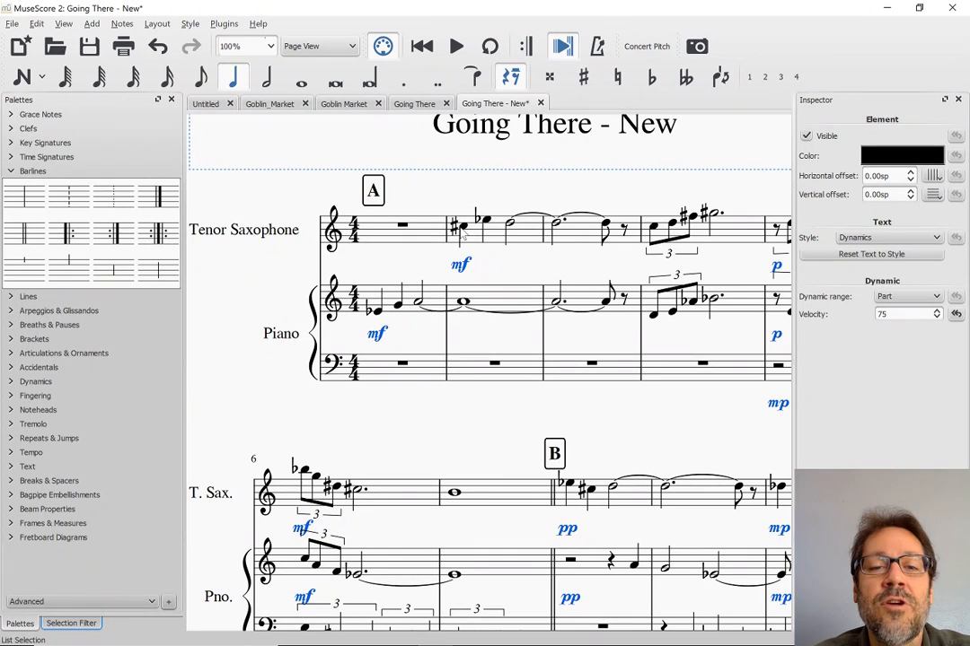
pyautogui.click(646, 46)
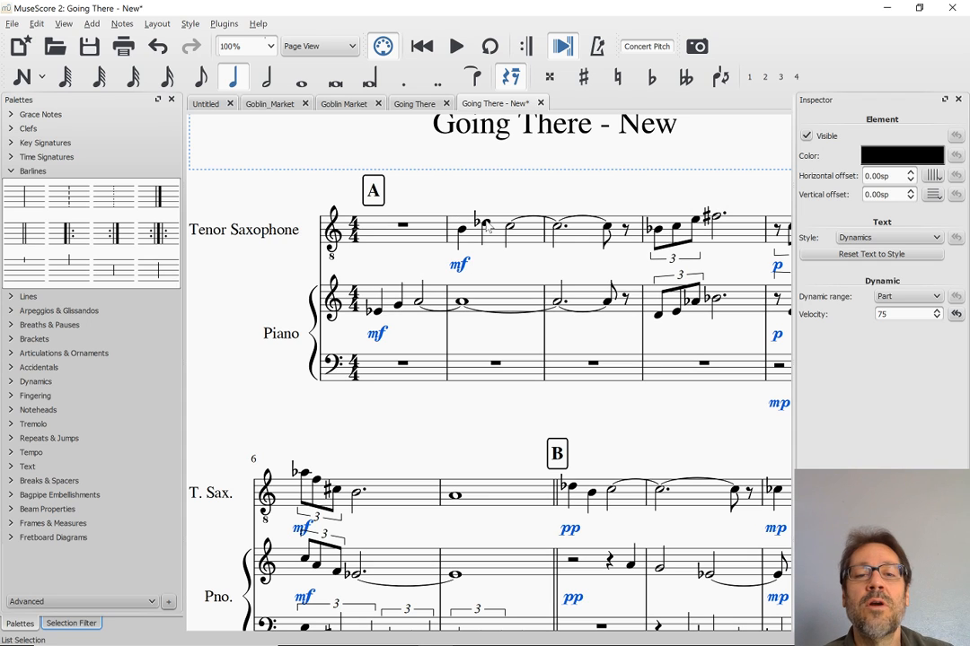
pyautogui.click(639, 47)
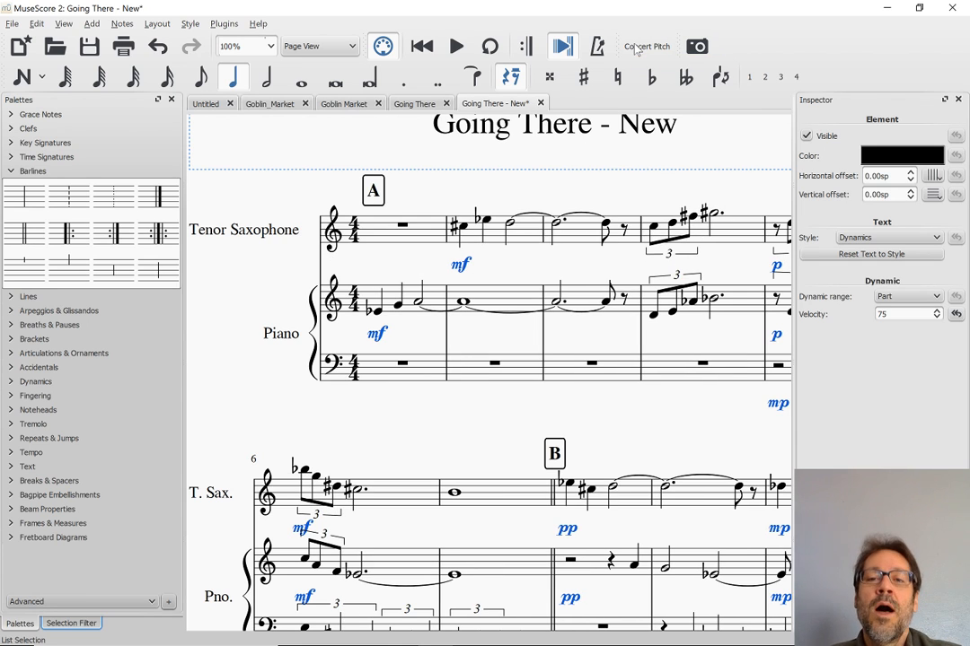
# Step: Play the score back from the first piano note in measure 1 and stop in measure 17
pyautogui.click(379, 311)
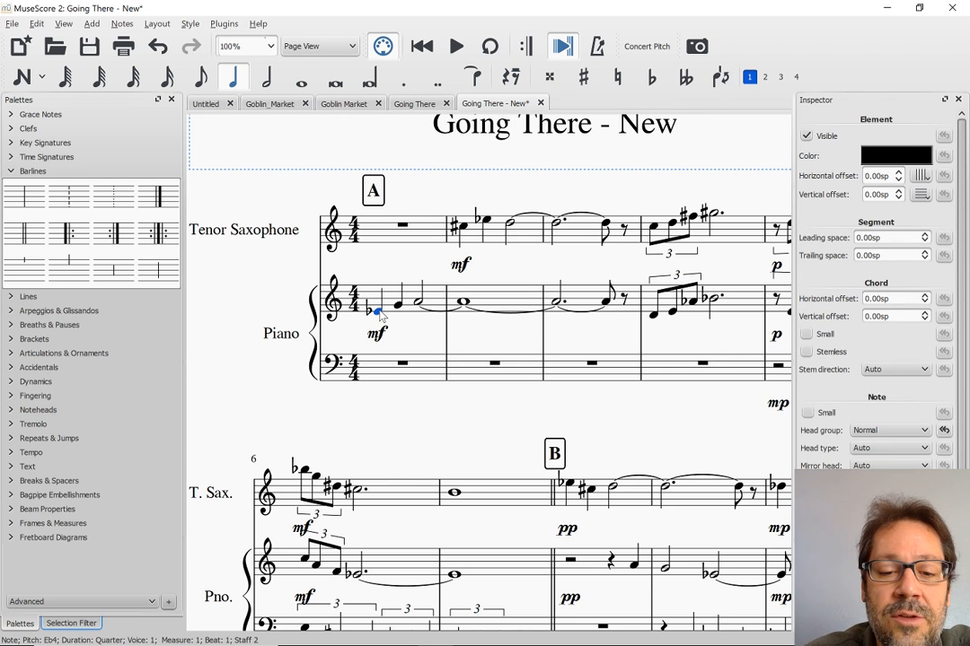
pyautogui.press('space')
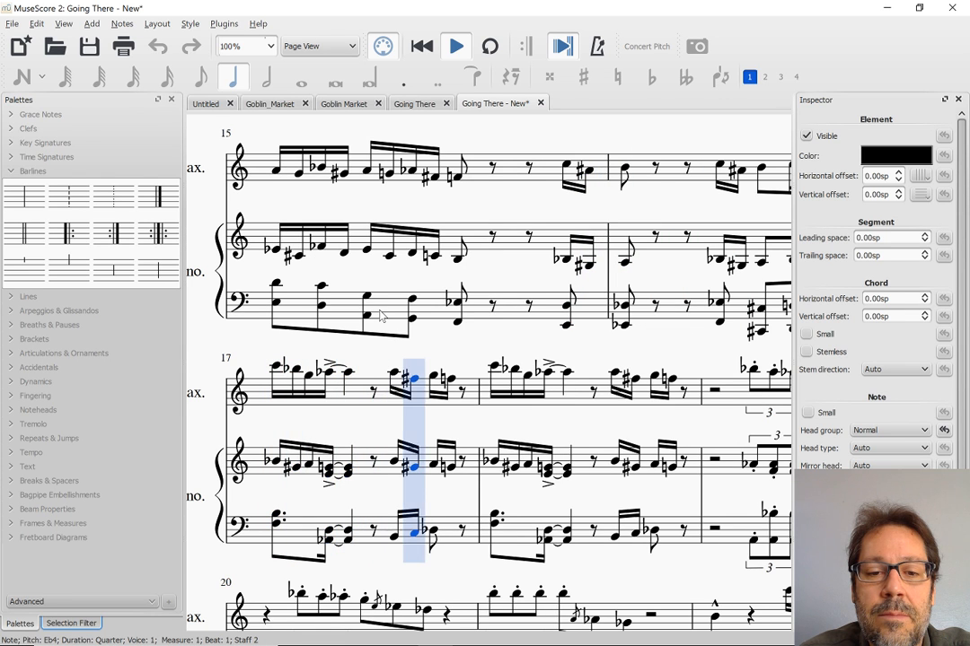
pyautogui.press('space')
# Step: Review Going There - New alongside the Finale NotePad original, examining the sections after rehearsal mark B for markings still missing
pyautogui.hotkey('alt', 'Tab')
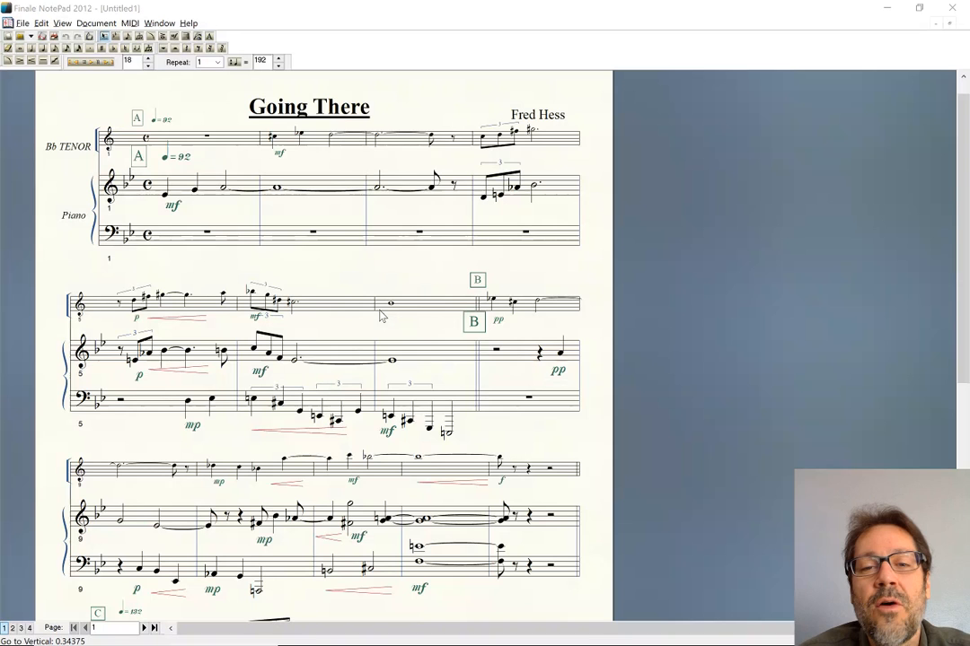
pyautogui.hotkey('alt', 'Tab')
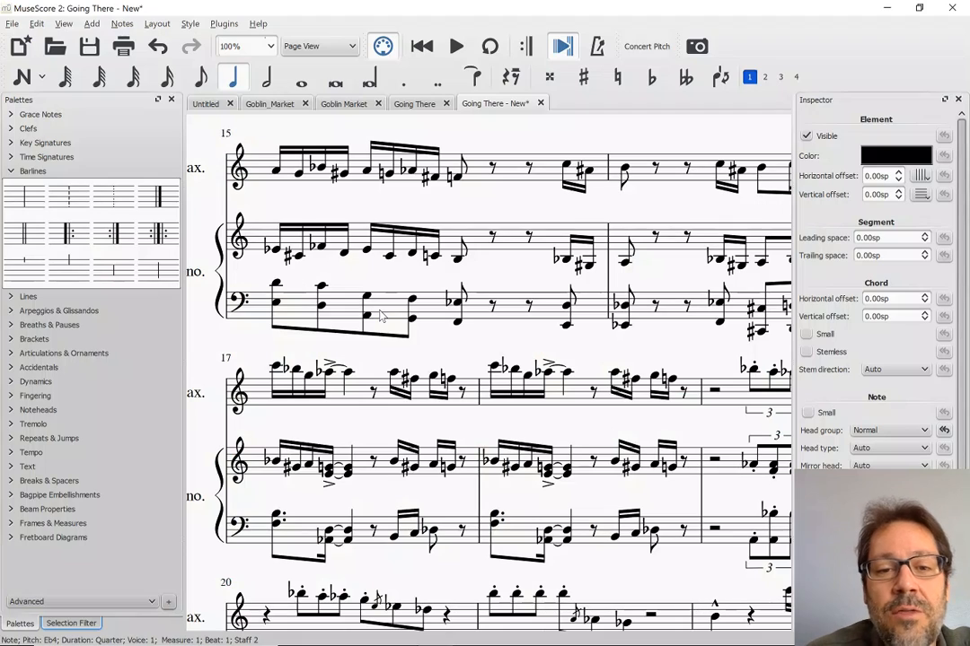
pyautogui.scroll(4, 425, 196)
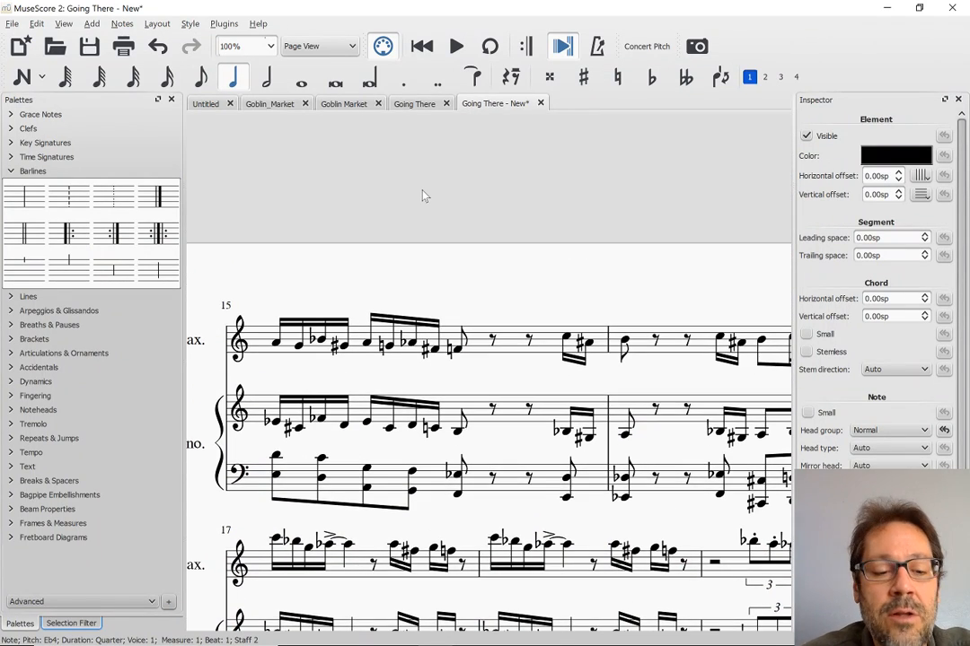
pyautogui.hscroll(-10, 425, 195)
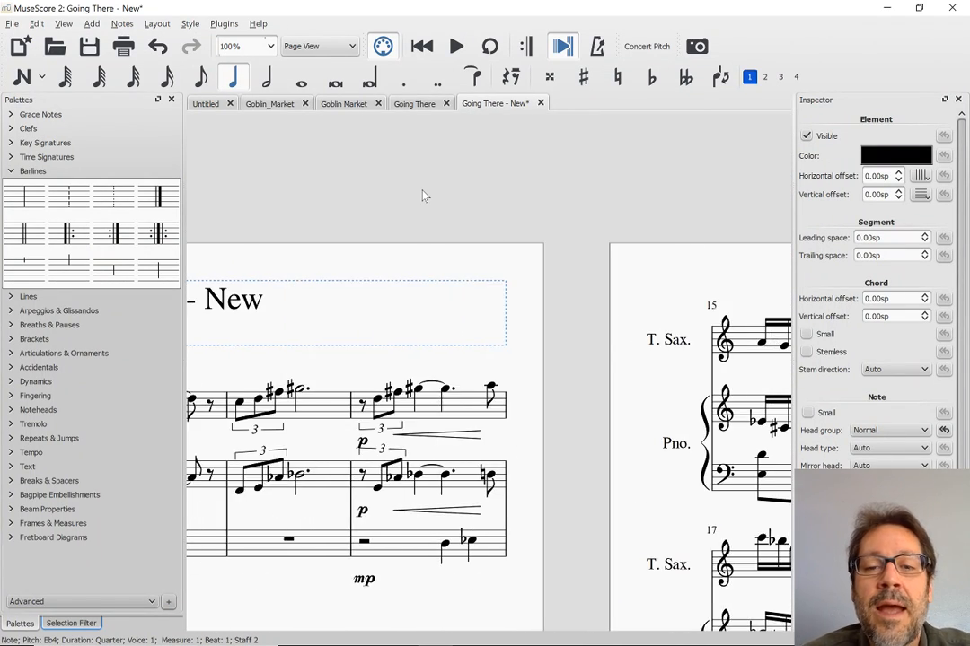
pyautogui.hscroll(-2, 425, 196)
pyautogui.scroll(-5, 425, 196)
pyautogui.hscroll(1, 425, 195)
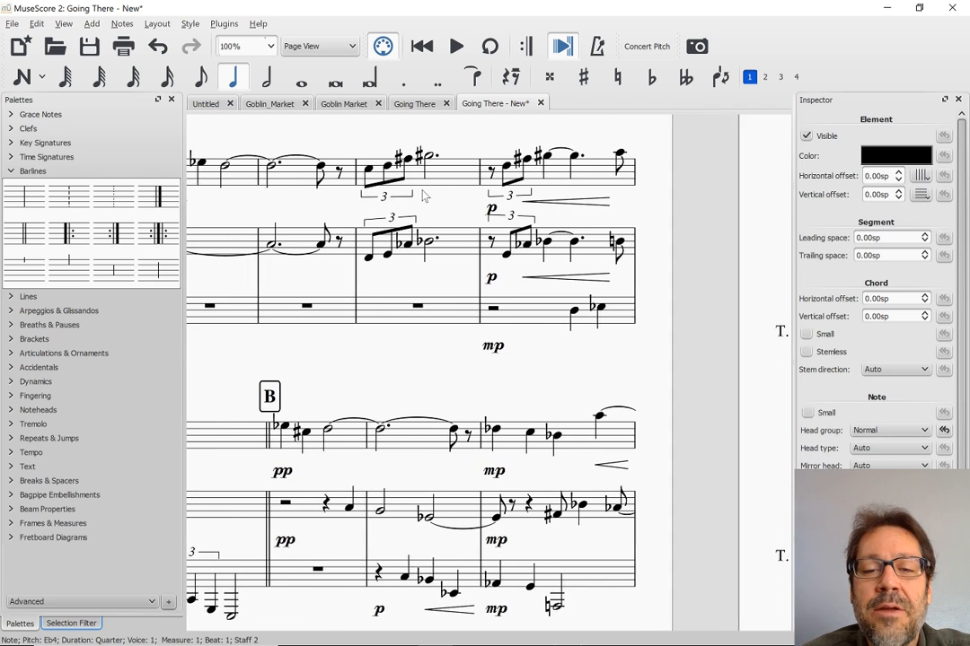
pyautogui.hscroll(-1, 424, 196)
pyautogui.scroll(-3, 425, 196)
pyautogui.hotkey('alt', 'Tab')
pyautogui.hotkey('alt', 'Tab')
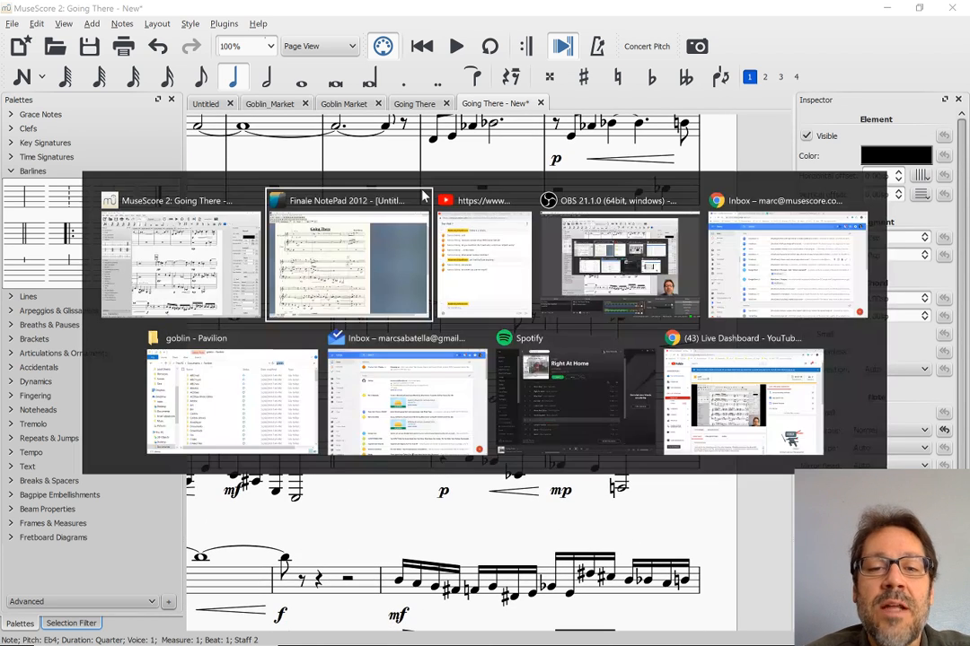
pyautogui.hotkey('alt', 'Tab')
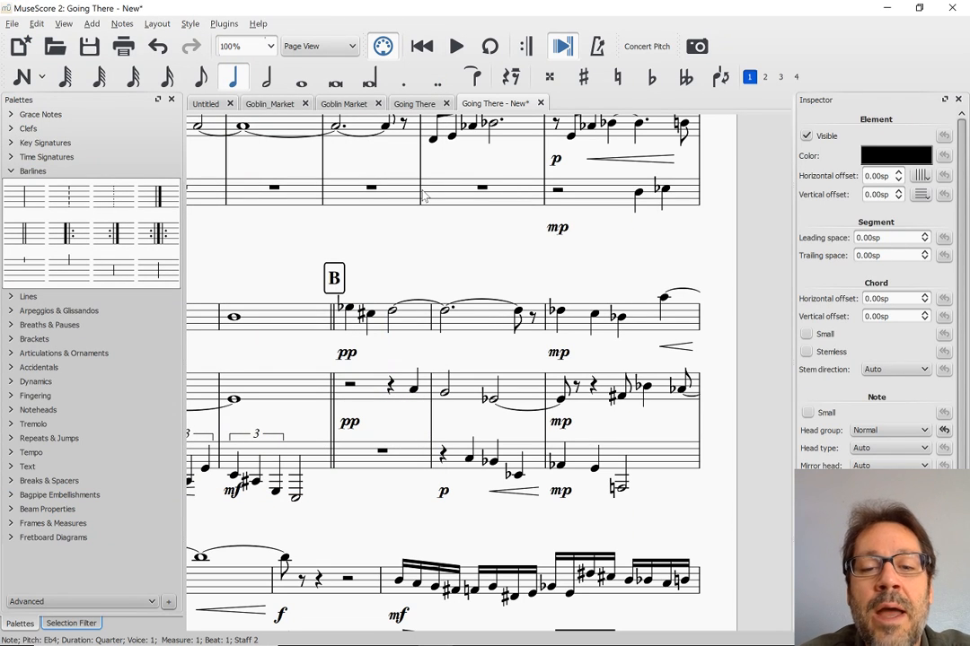
pyautogui.scroll(-5, 425, 195)
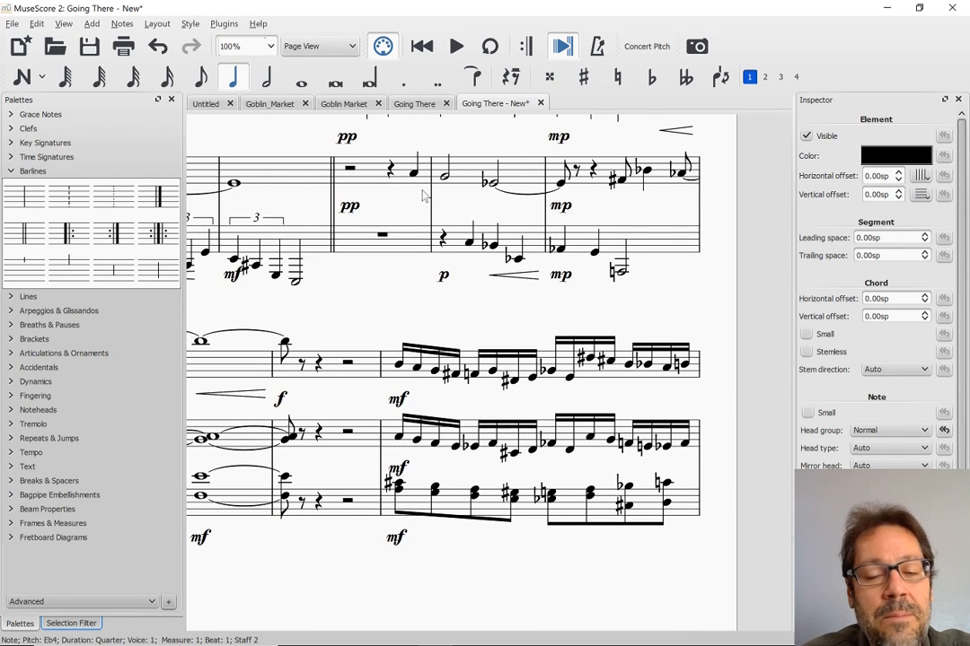
pyautogui.scroll(-10, 425, 196)
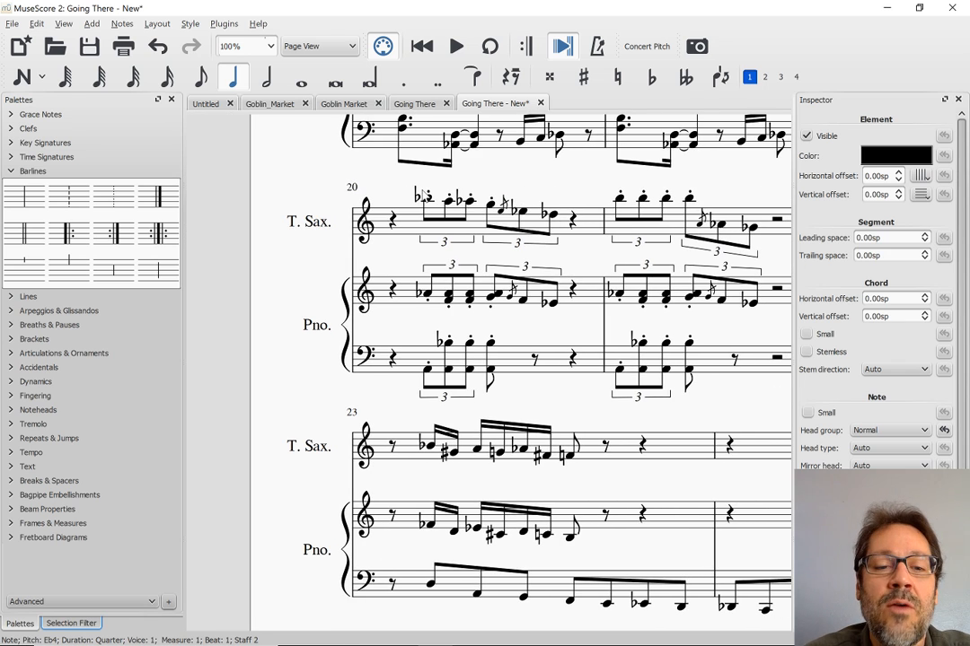
# Step: Compare the sections around rehearsal mark B in Going There - New with the imported Going There score and select rehearsal mark B
pyautogui.scroll(-2, 425, 195)
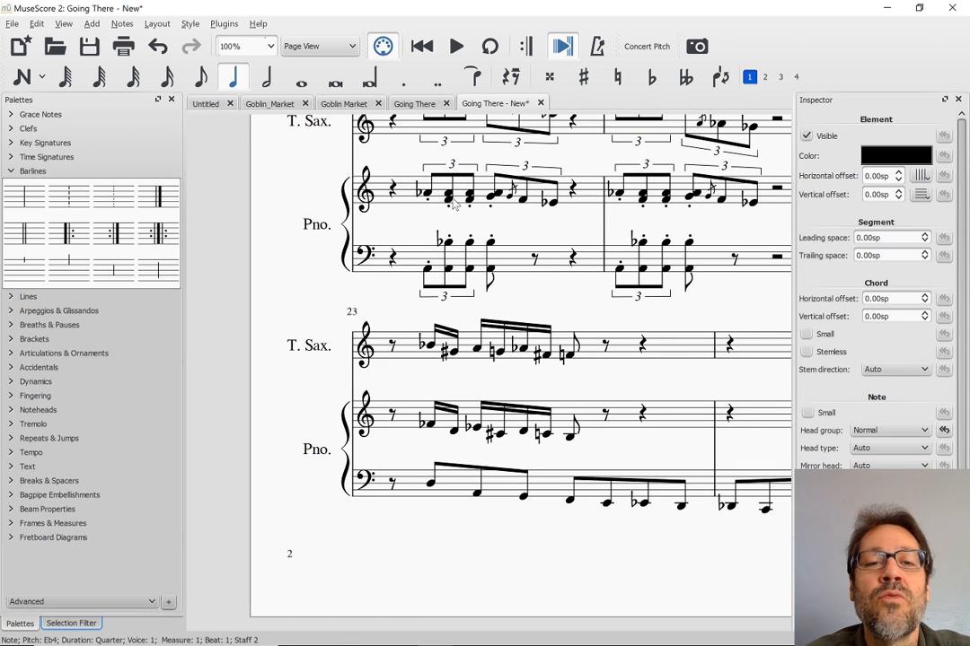
pyautogui.scroll(6, 428, 198)
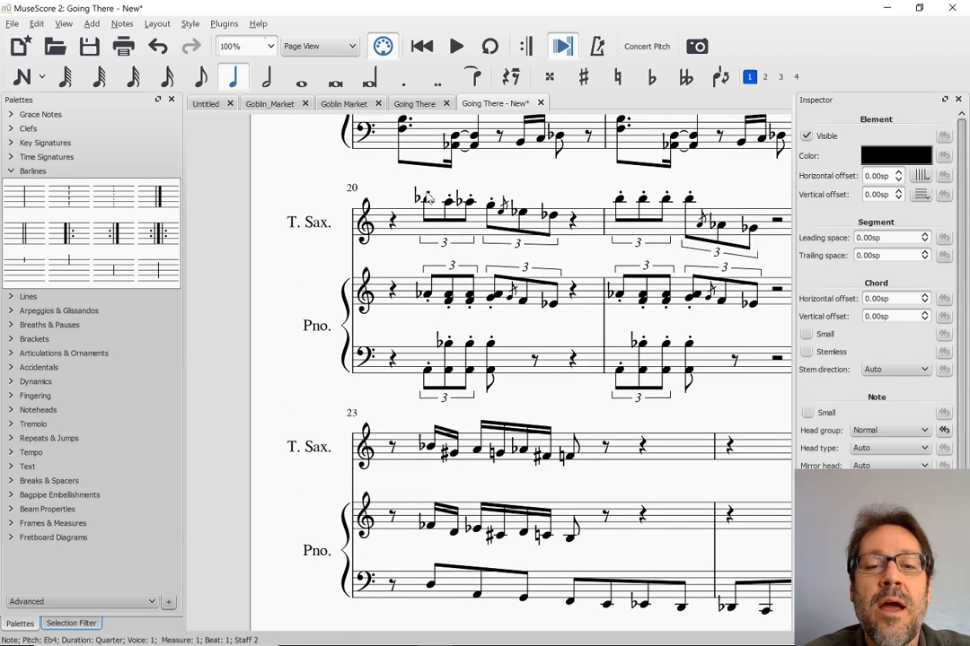
pyautogui.hscroll(-3, 428, 197)
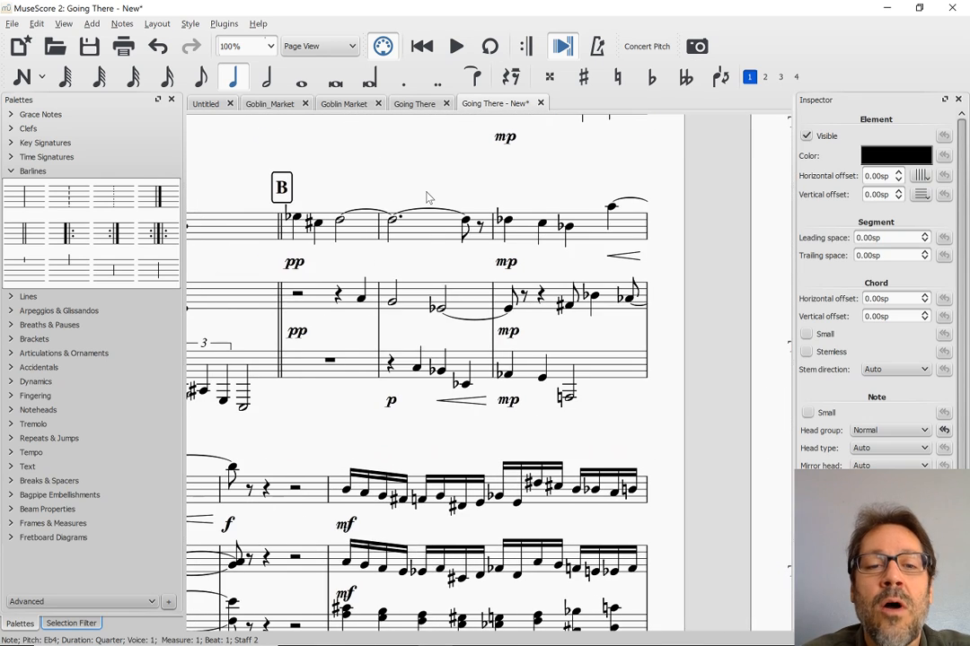
pyautogui.hscroll(-3, 428, 197)
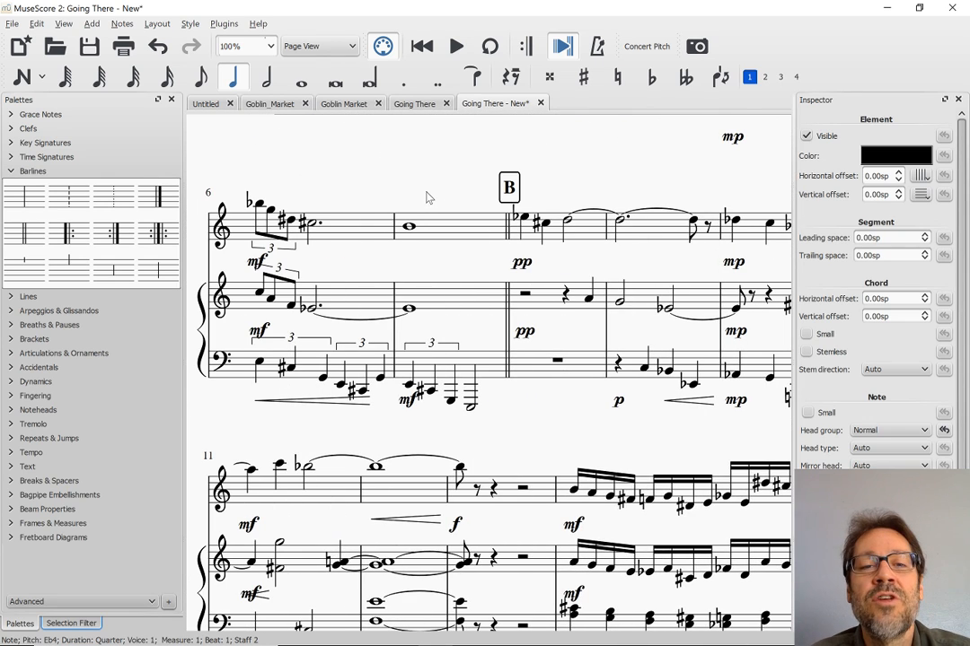
pyautogui.click(408, 106)
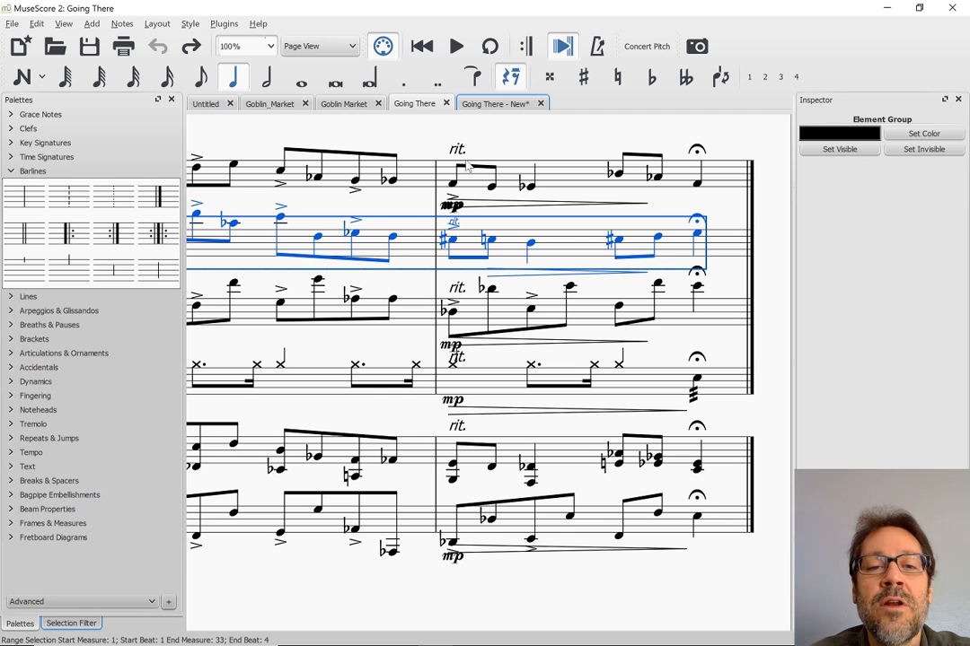
pyautogui.click(487, 105)
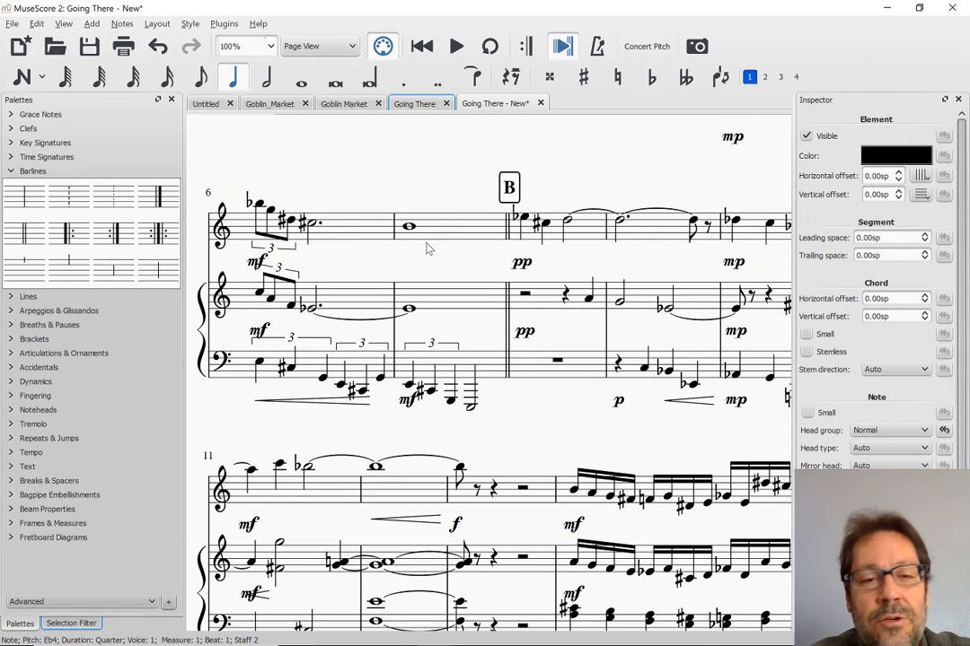
pyautogui.hscroll(3, 429, 249)
pyautogui.hscroll(-8, 429, 250)
pyautogui.hscroll(4, 429, 249)
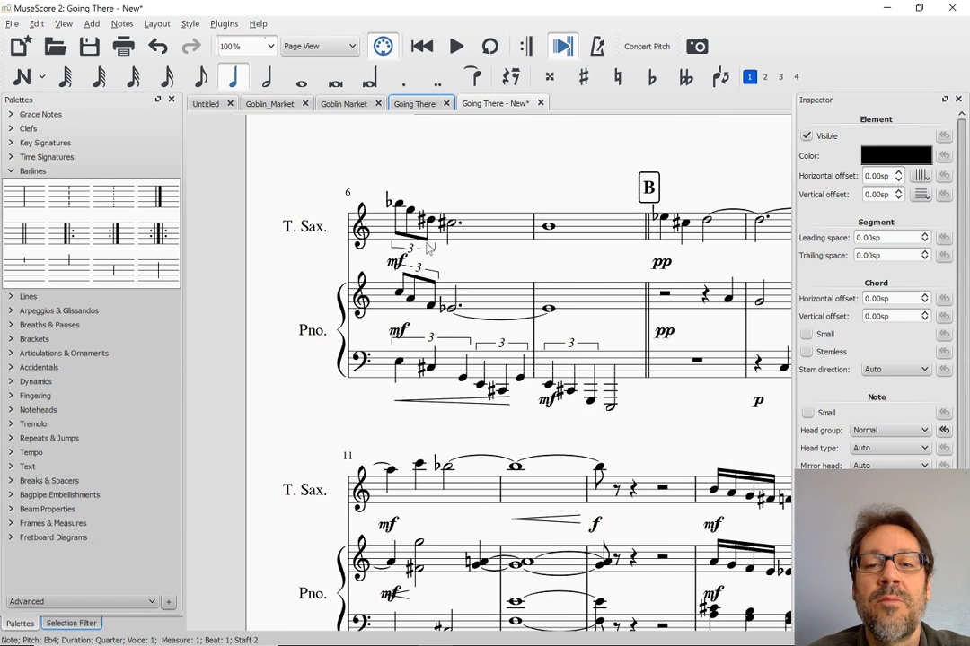
pyautogui.hscroll(3, 429, 250)
pyautogui.click(527, 190)
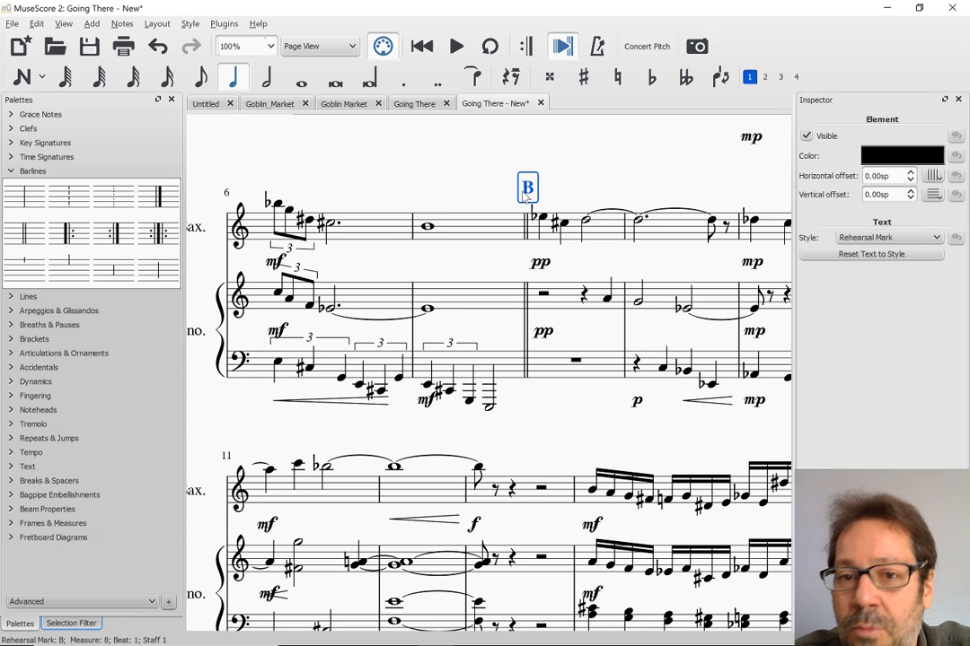
# Step: Compare the opening system of the imported Going There score with the opening of Going There - New
pyautogui.click(412, 105)
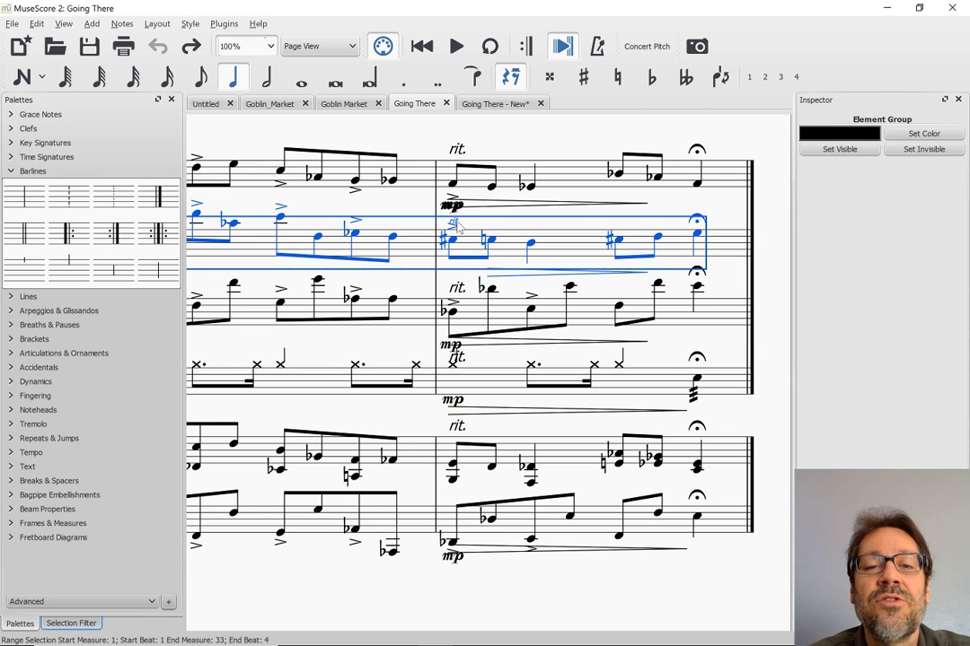
pyautogui.press('Home')
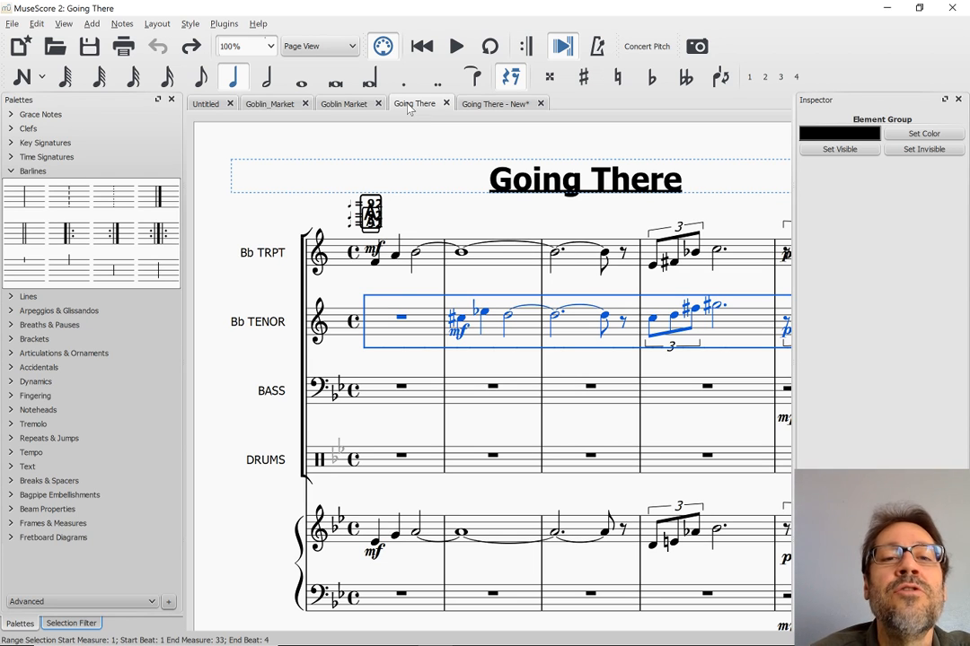
pyautogui.click(481, 106)
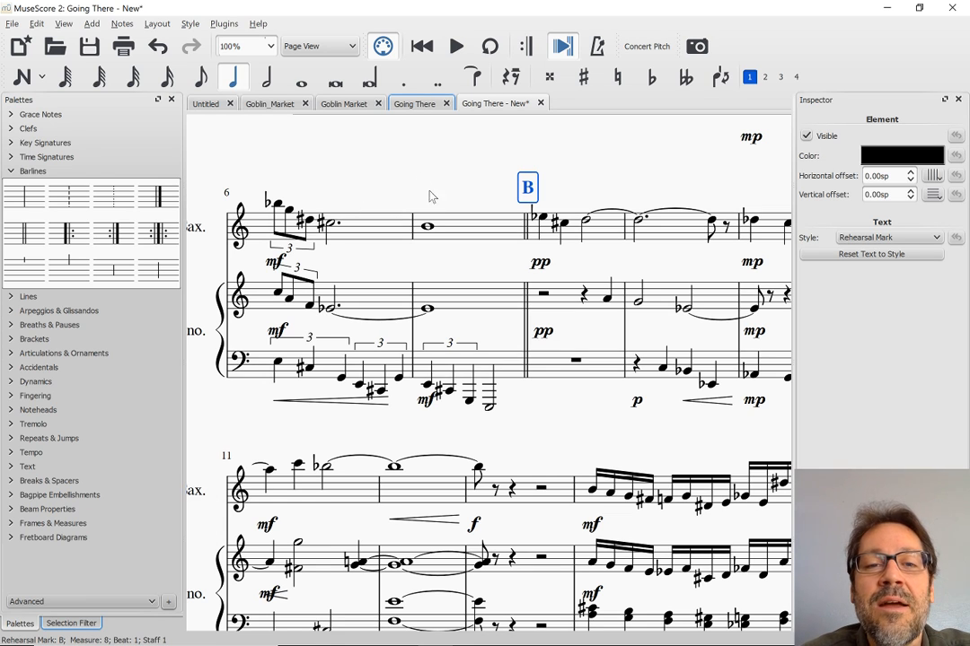
pyautogui.press('Home')
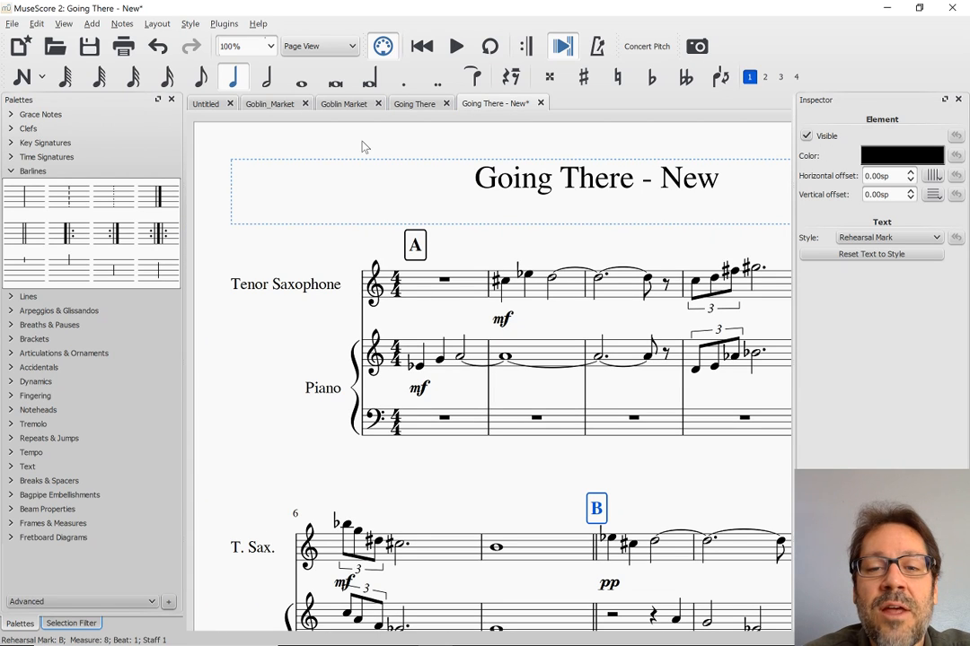
pyautogui.scroll(-3, 363, 146)
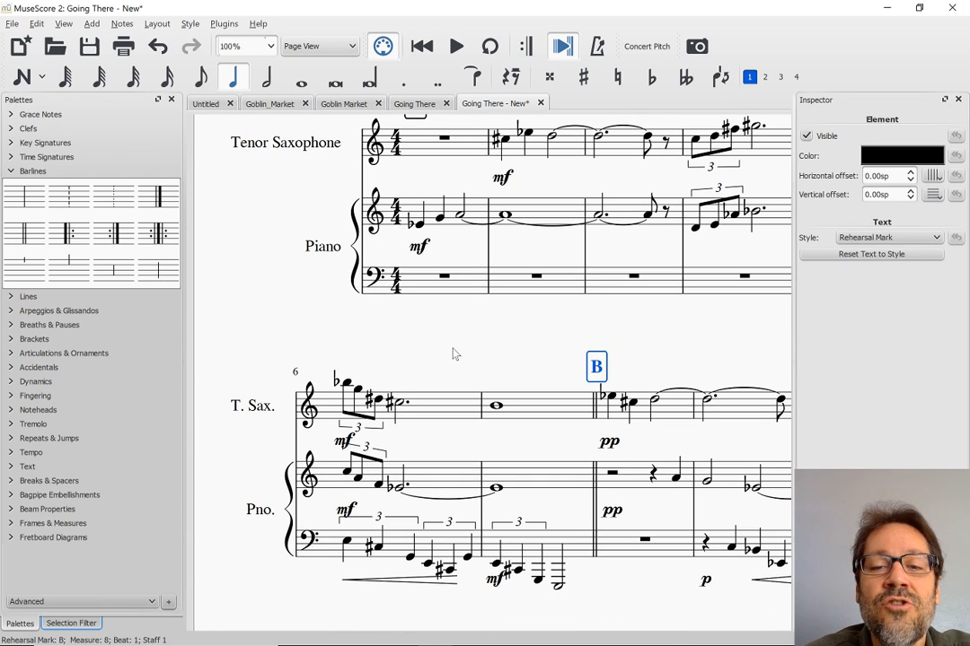
# Step: Switch to Finale NotePad and examine pages 1 to 3 of the original, through the measures at rehearsal mark D
pyautogui.hotkey('alt', 'Tab')
pyautogui.hotkey('alt', 'Tab')
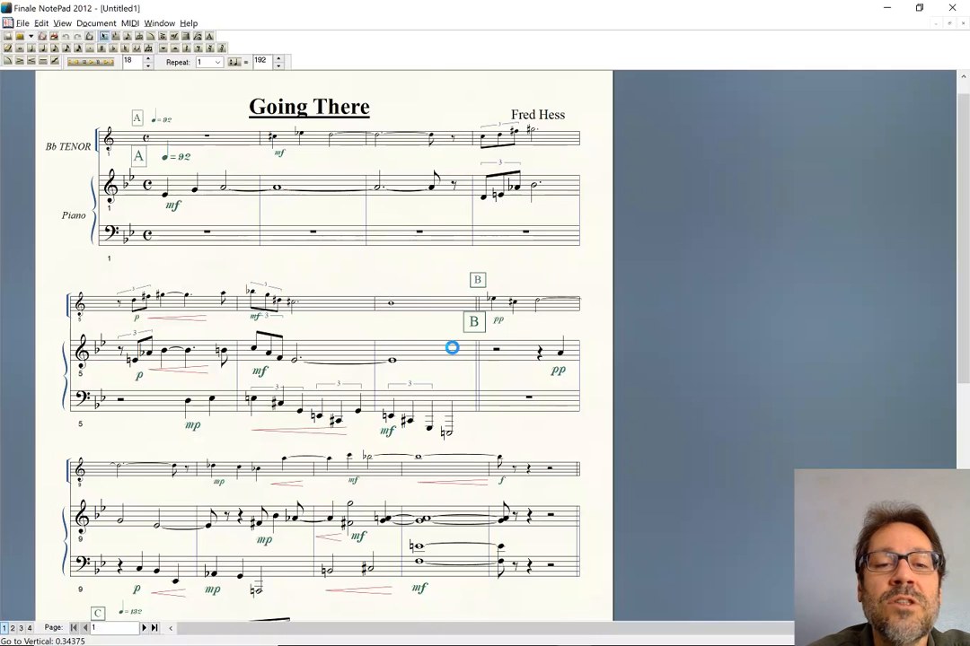
pyautogui.scroll(-3, 253, 533)
pyautogui.scroll(-8, 239, 533)
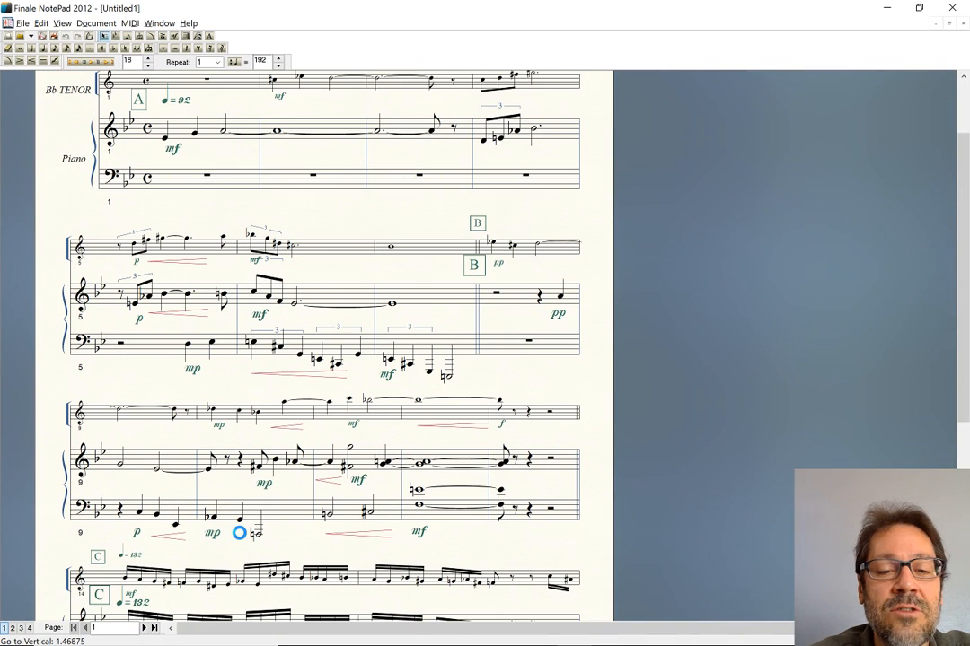
pyautogui.scroll(-4, 239, 533)
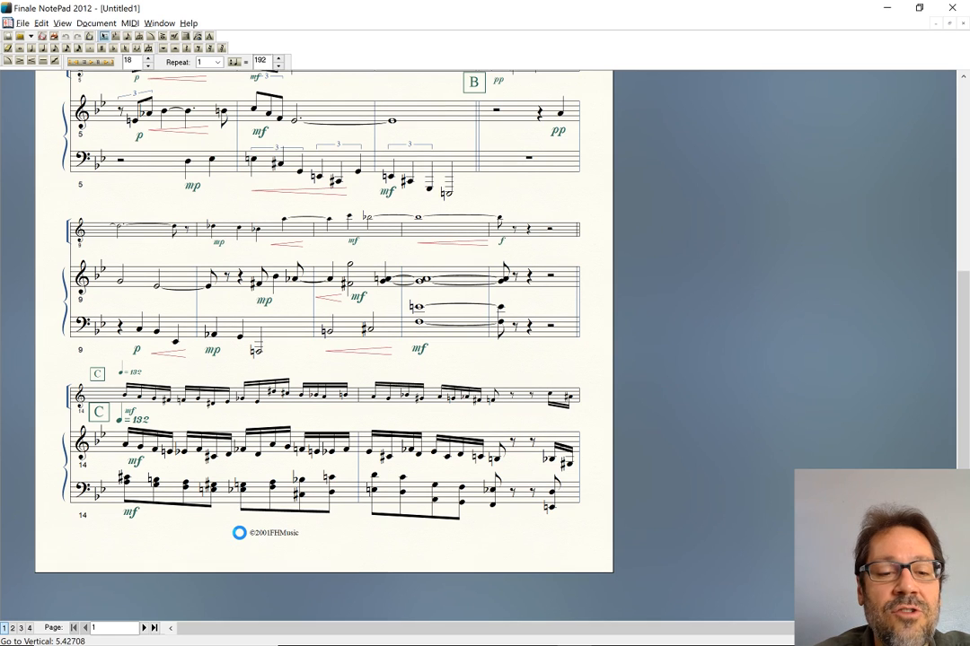
pyautogui.click(140, 627)
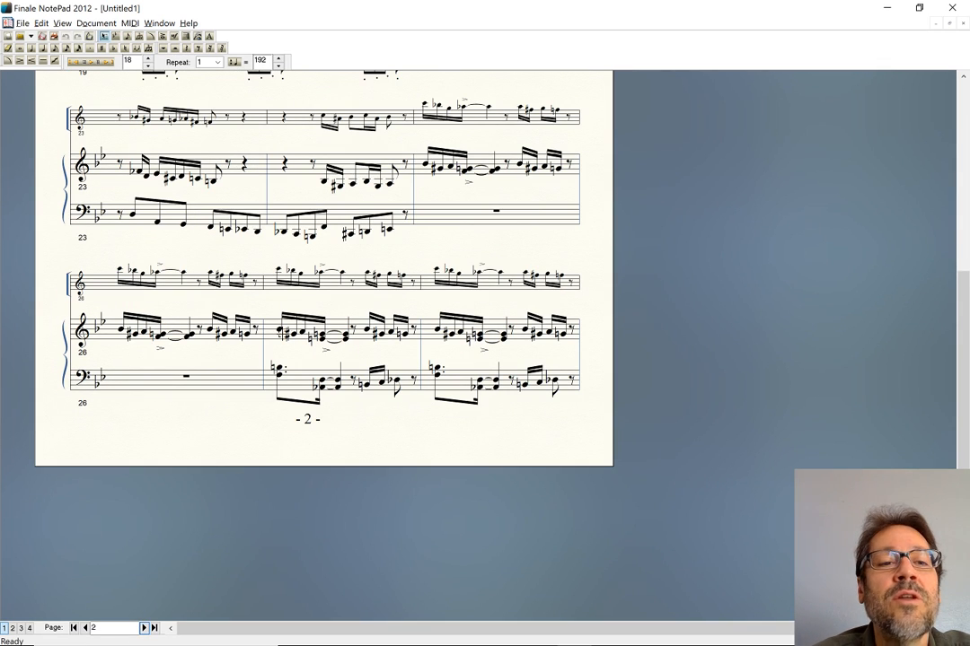
pyautogui.scroll(2, 288, 318)
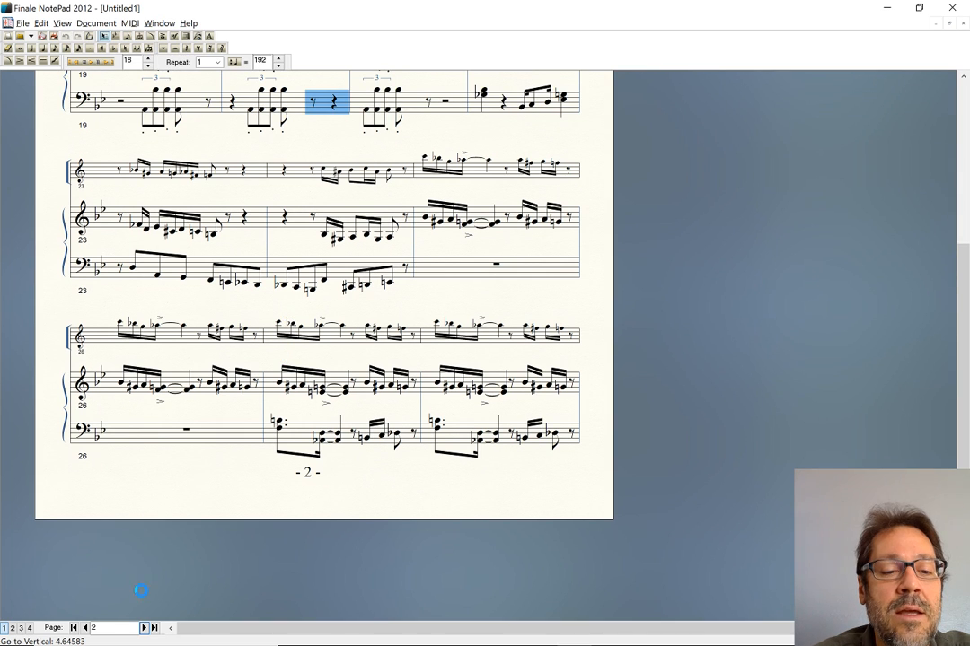
pyautogui.click(142, 628)
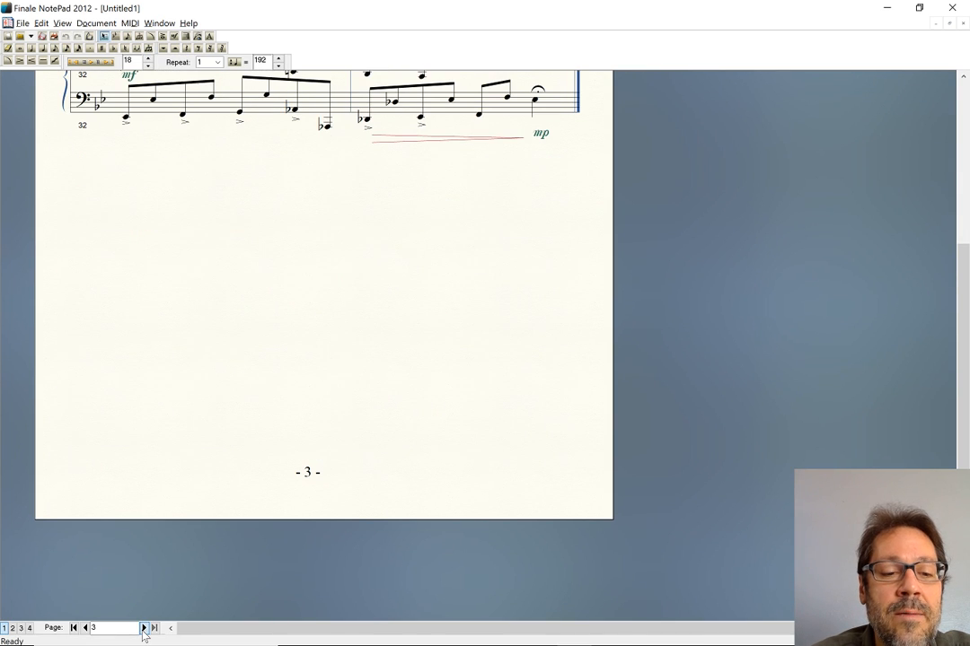
pyautogui.scroll(3, 233, 422)
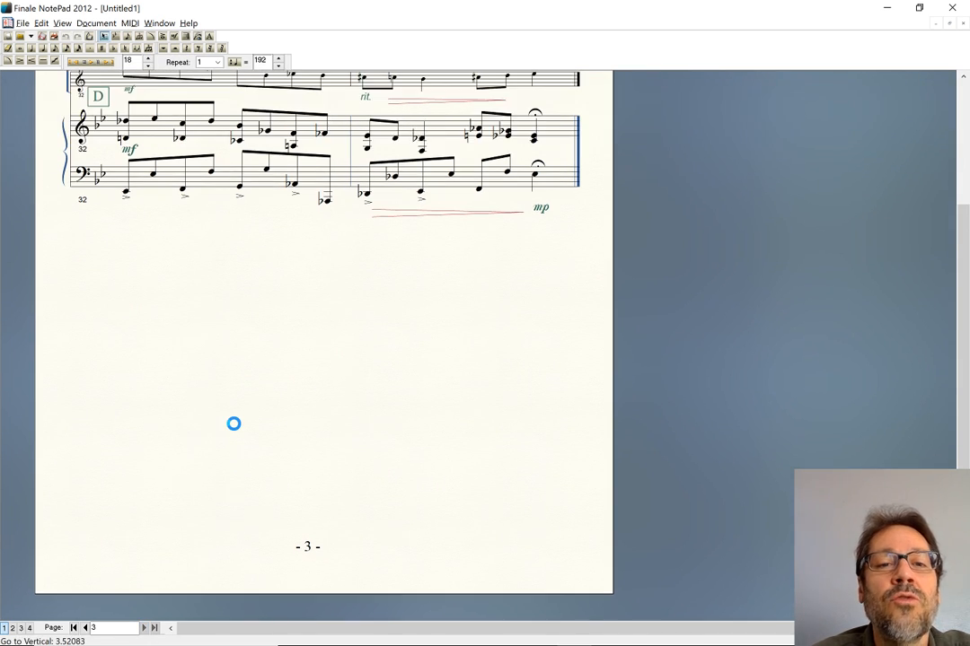
pyautogui.scroll(5, 233, 424)
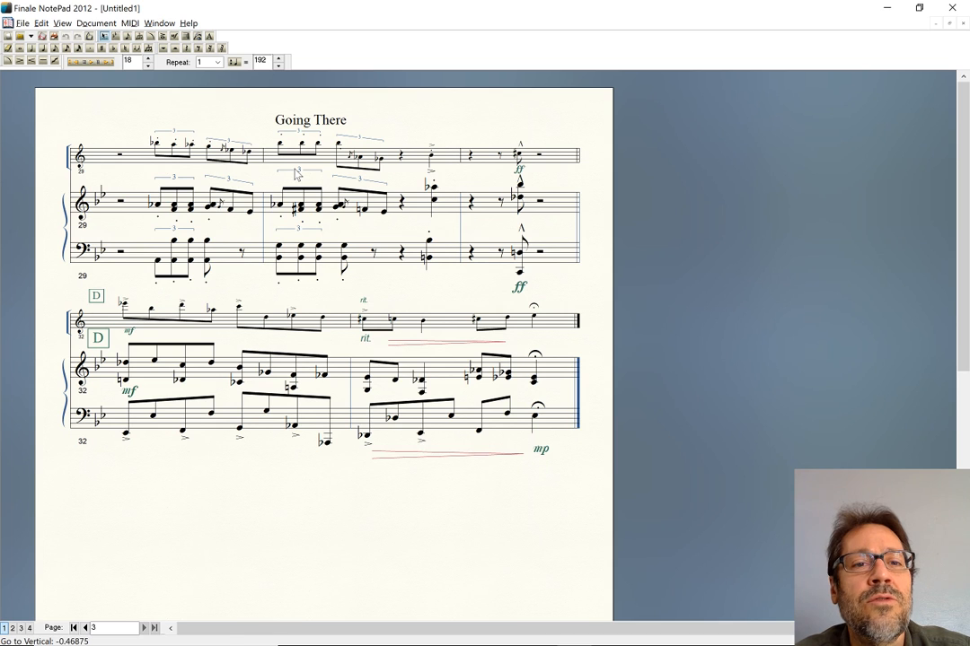
# Step: Switch back to MuseScore, view the available layout commands without applying any, and clear the selection in Going There - New
pyautogui.hotkey('alt', 'Tab')
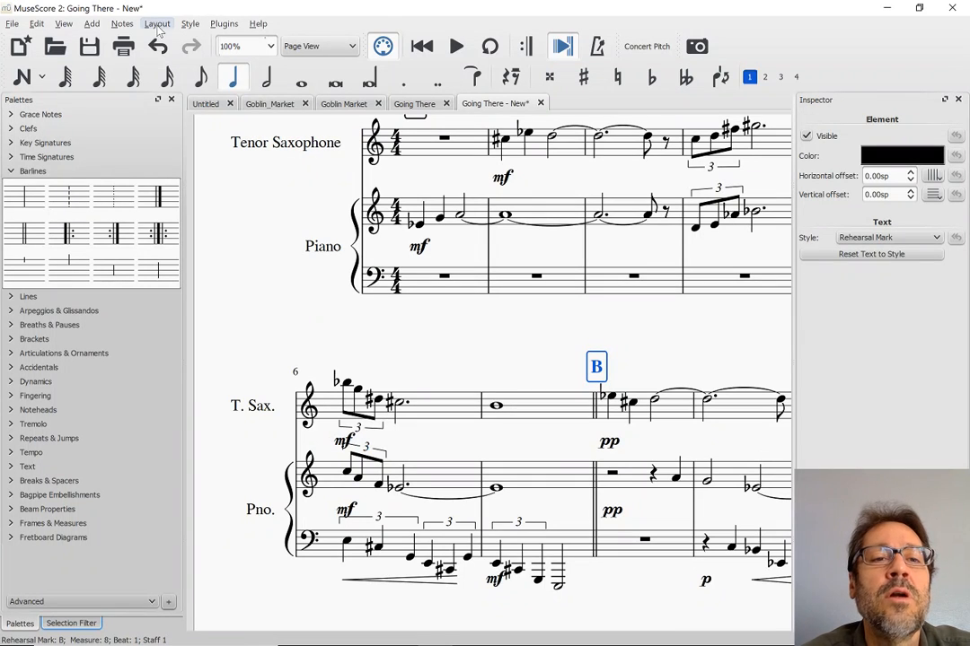
pyautogui.click(157, 25)
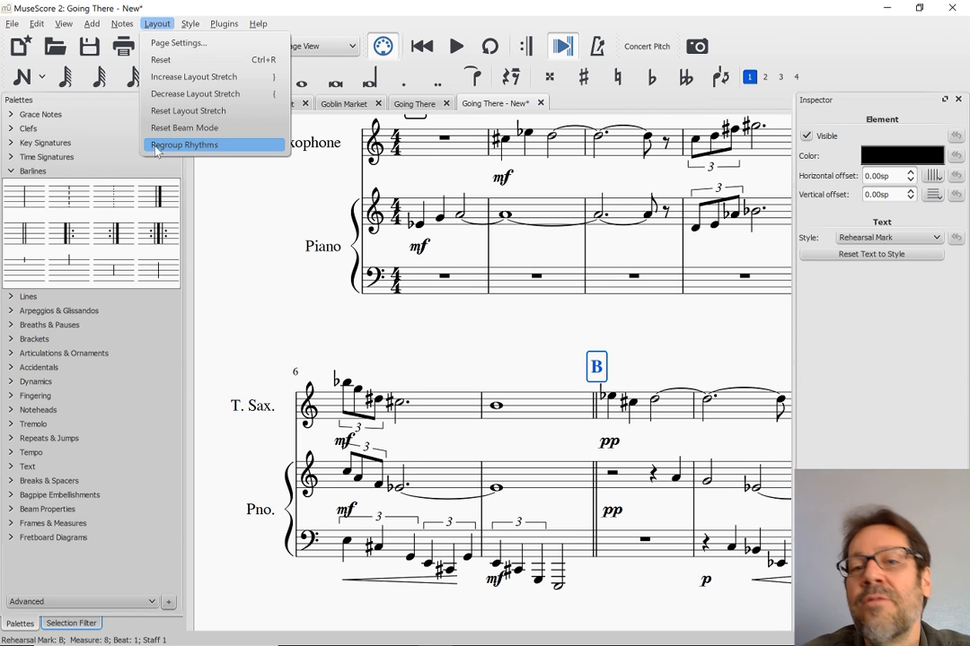
pyautogui.click(263, 210)
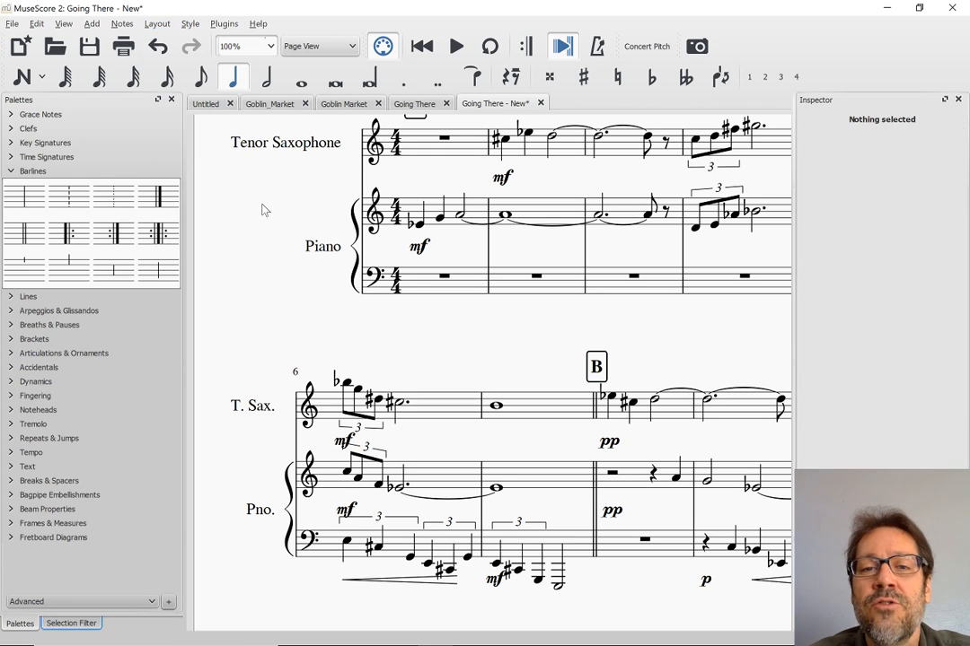
pyautogui.scroll(5, 263, 210)
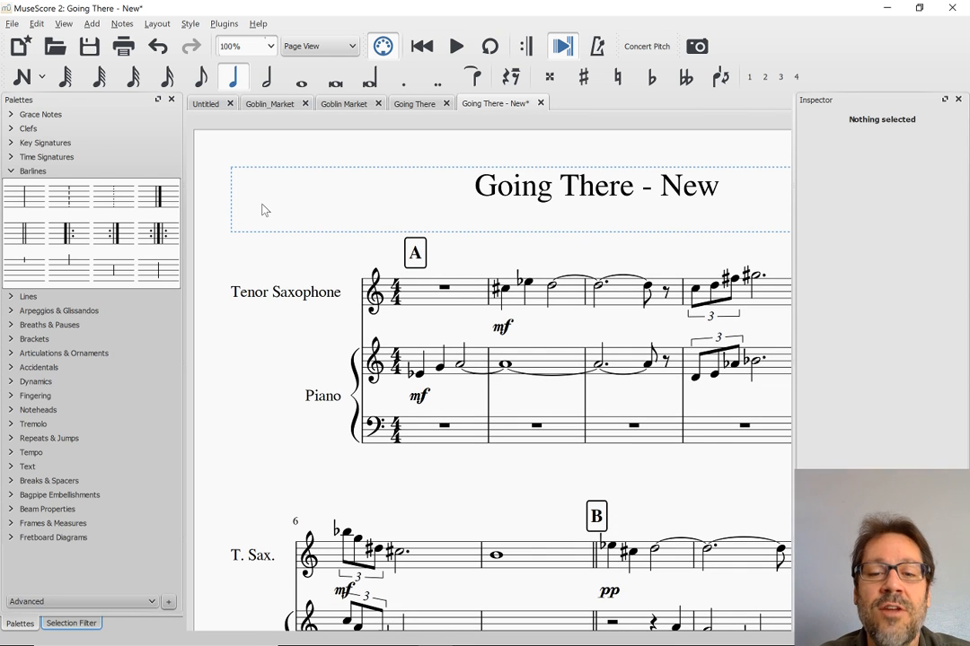
pyautogui.scroll(-15, 274, 337)
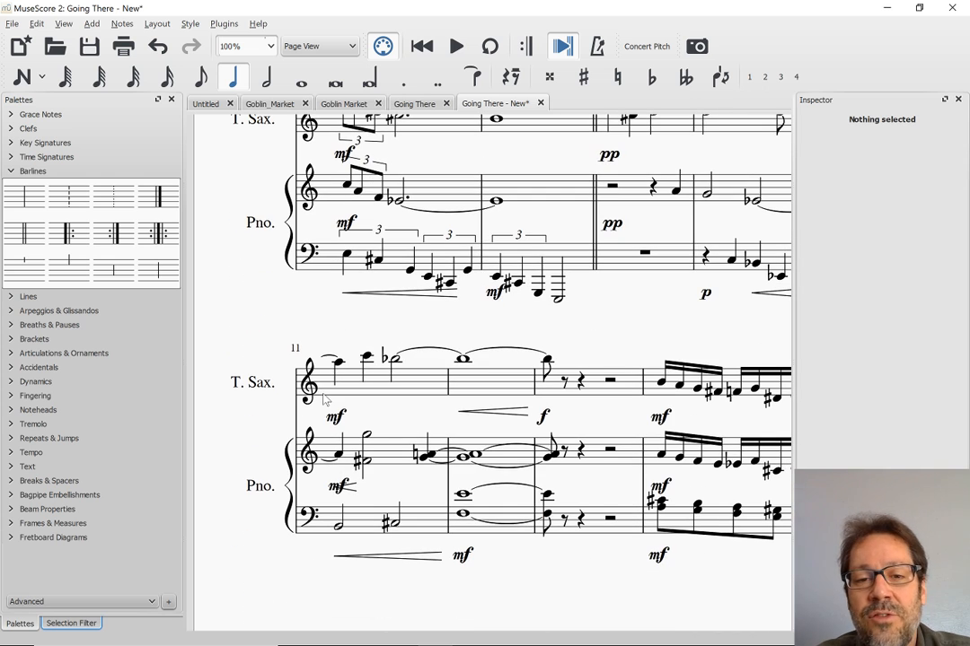
# Step: Switch to Spotify and play the track Going There on the album Right At Home from its beginning
pyautogui.hotkey('alt', 'Tab')
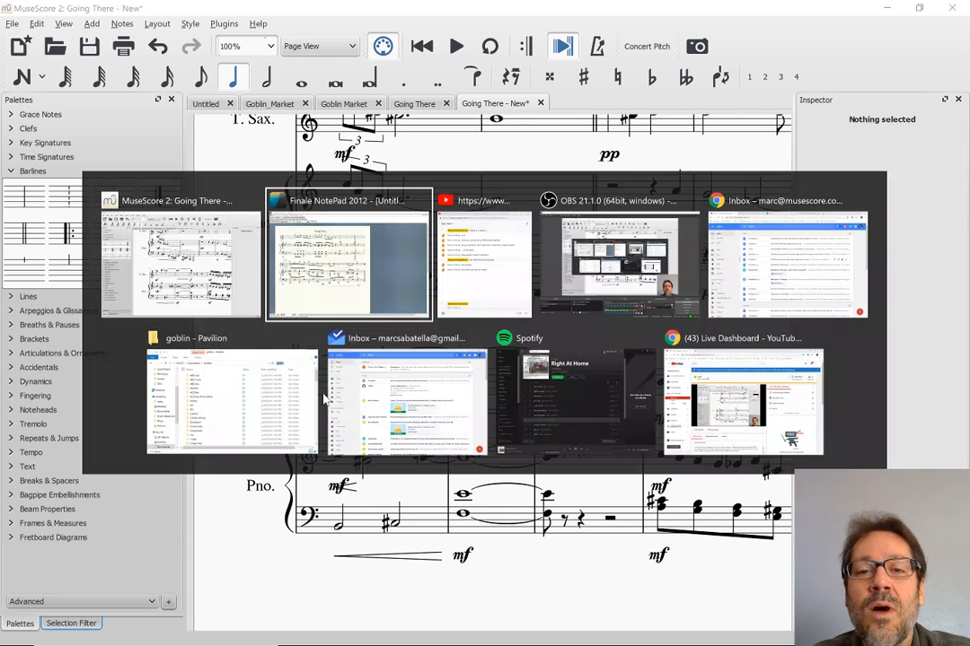
pyautogui.hotkey('alt', 'Tab')
pyautogui.hotkey('alt', 'Tab')
pyautogui.hotkey('alt', 'Tab')
pyautogui.hotkey('alt', 'Tab')
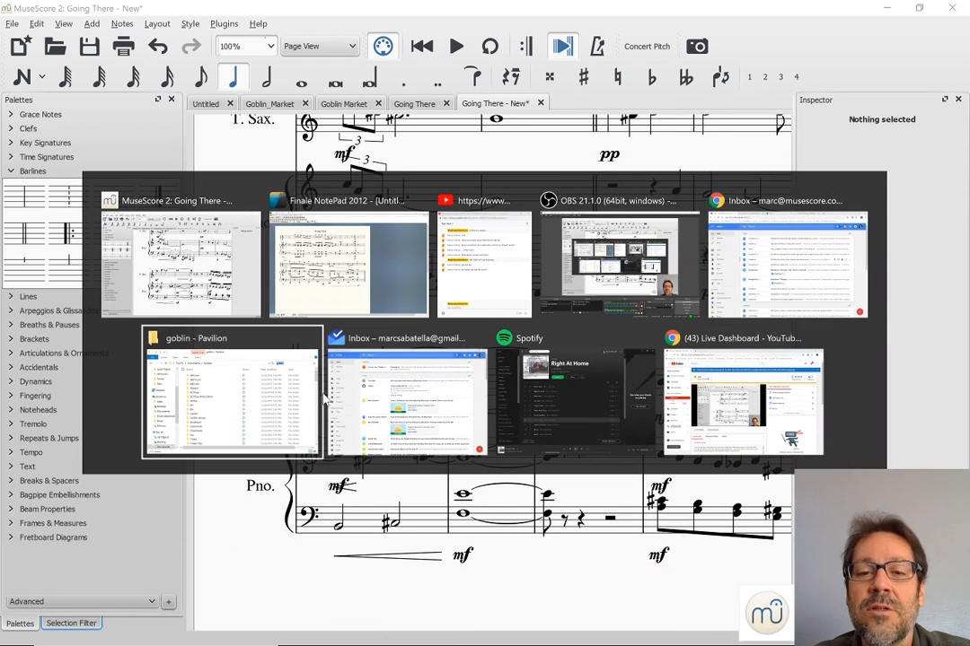
pyautogui.hotkey('alt', 'Tab')
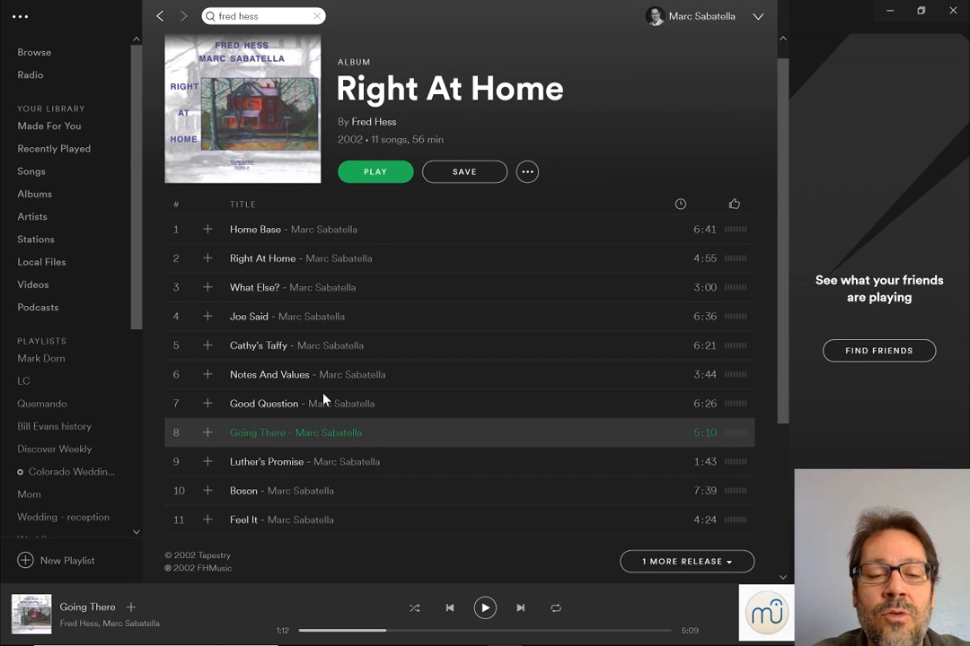
pyautogui.click(181, 433)
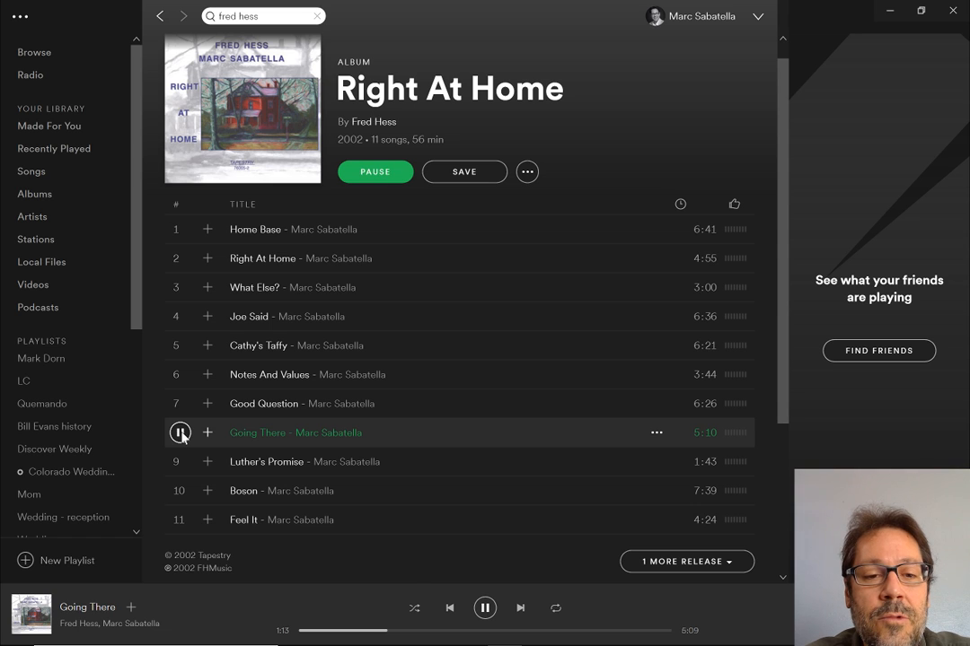
pyautogui.click(450, 609)
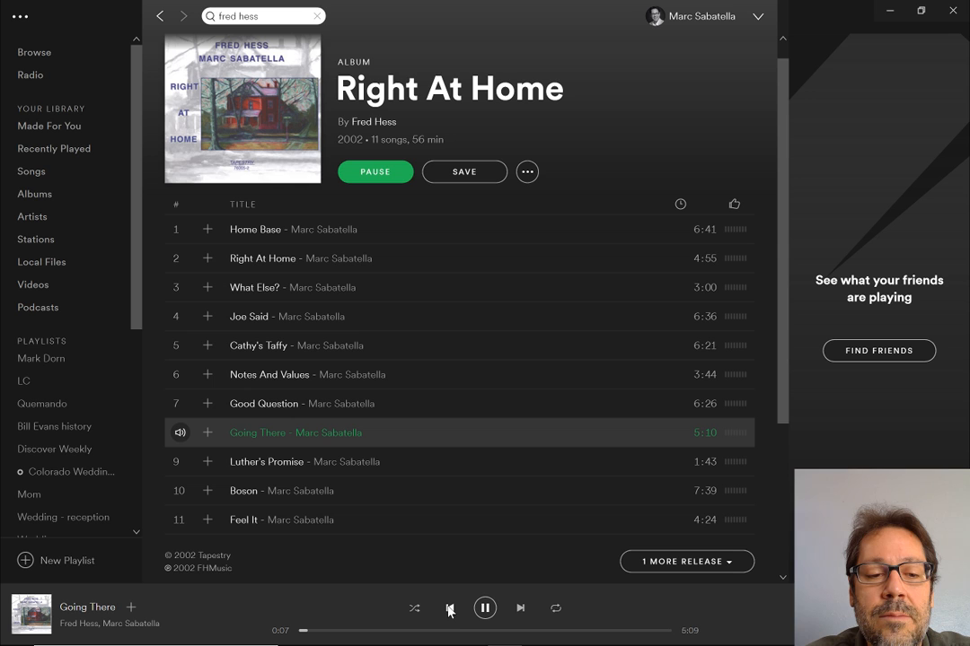
# Step: Check the YouTube live chat and switch back to MuseScore to view the opening measures of Going There - New
pyautogui.hotkey('alt', 'Tab')
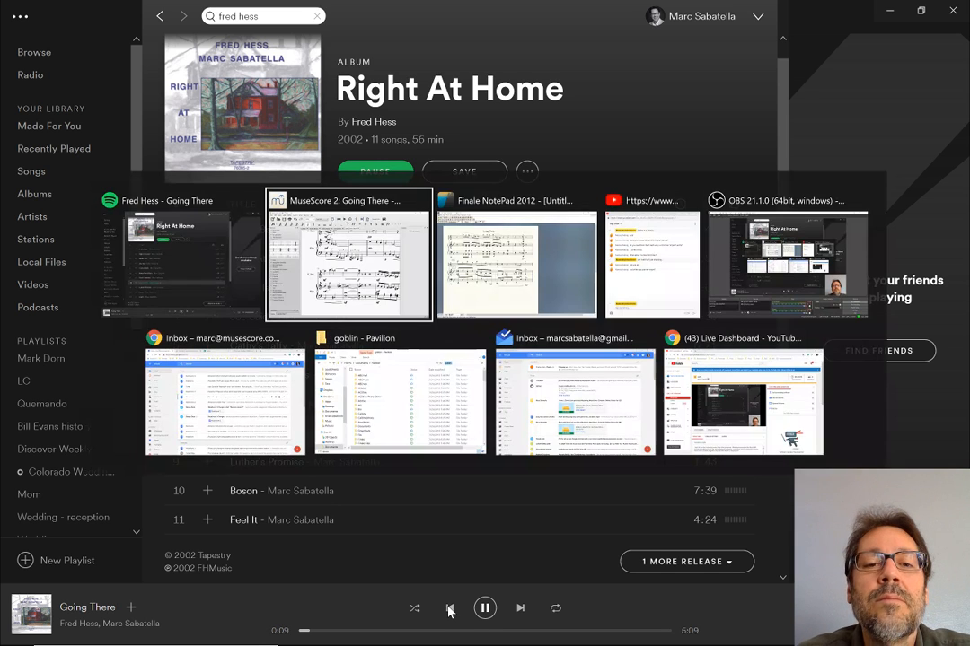
pyautogui.hotkey('alt', 'Tab')
pyautogui.hotkey('alt', 'Tab')
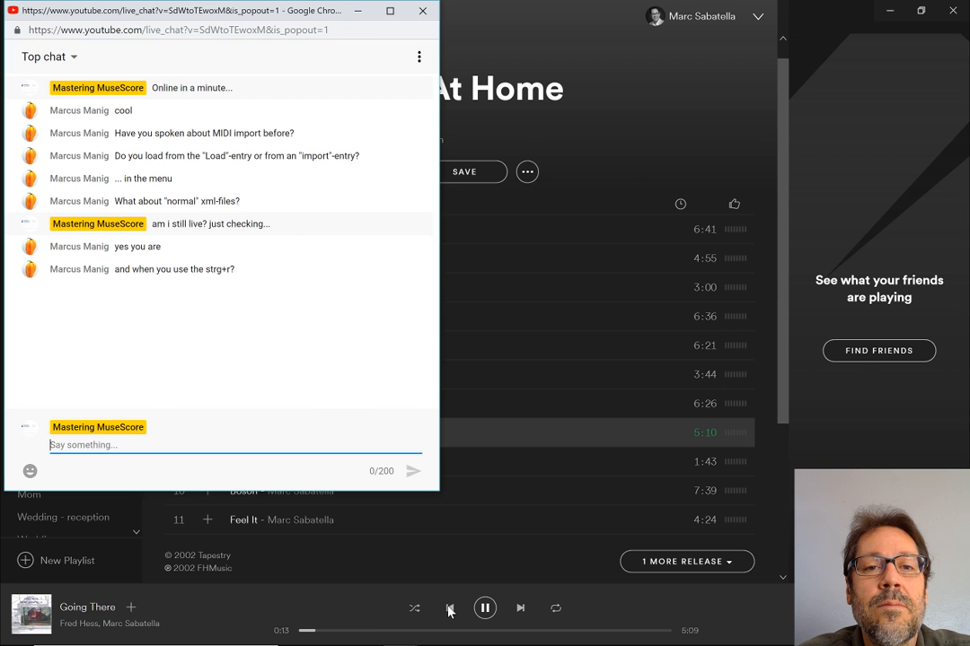
pyautogui.hotkey('alt', 'Tab')
pyautogui.hotkey('alt', 'Tab')
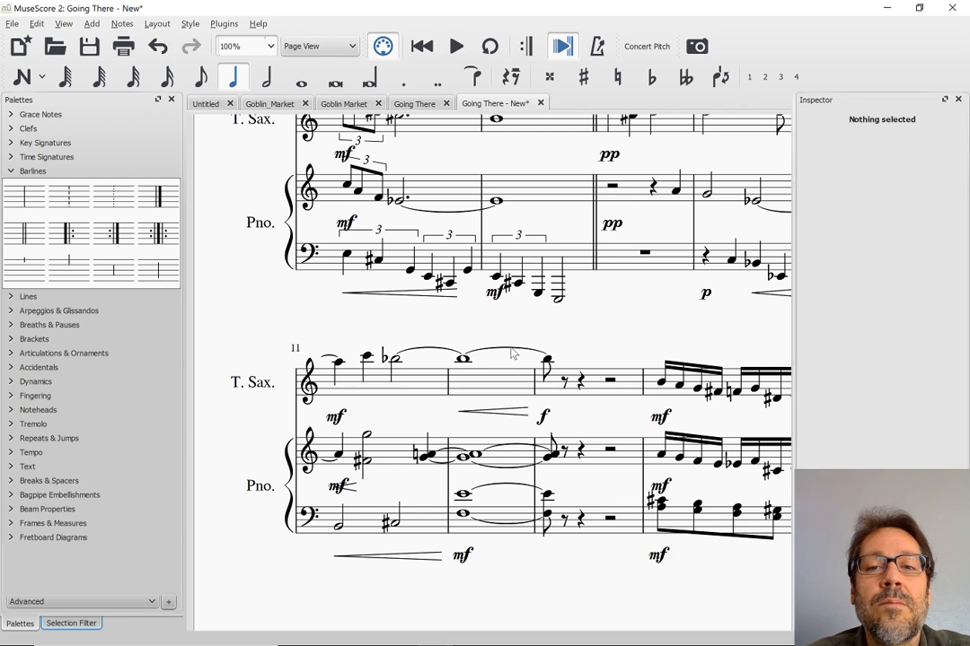
pyautogui.scroll(5, 511, 352)
pyautogui.hscroll(1, 511, 353)
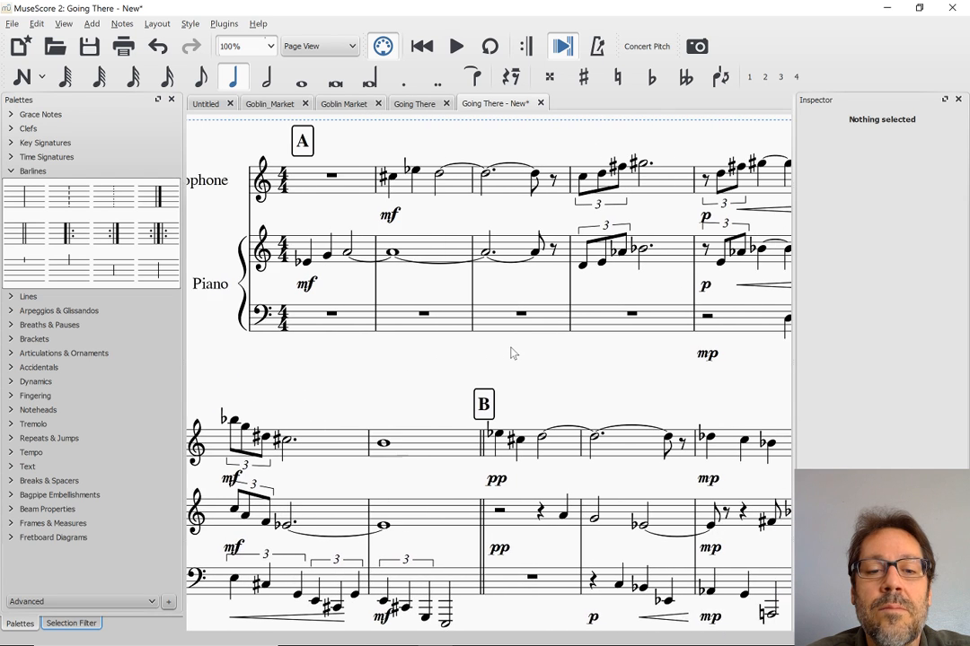
# Step: Follow measures 1 to 14 on page 1 of Going There - New along with the recording
pyautogui.hscroll(1, 511, 352)
pyautogui.scroll(-3, 350, 534)
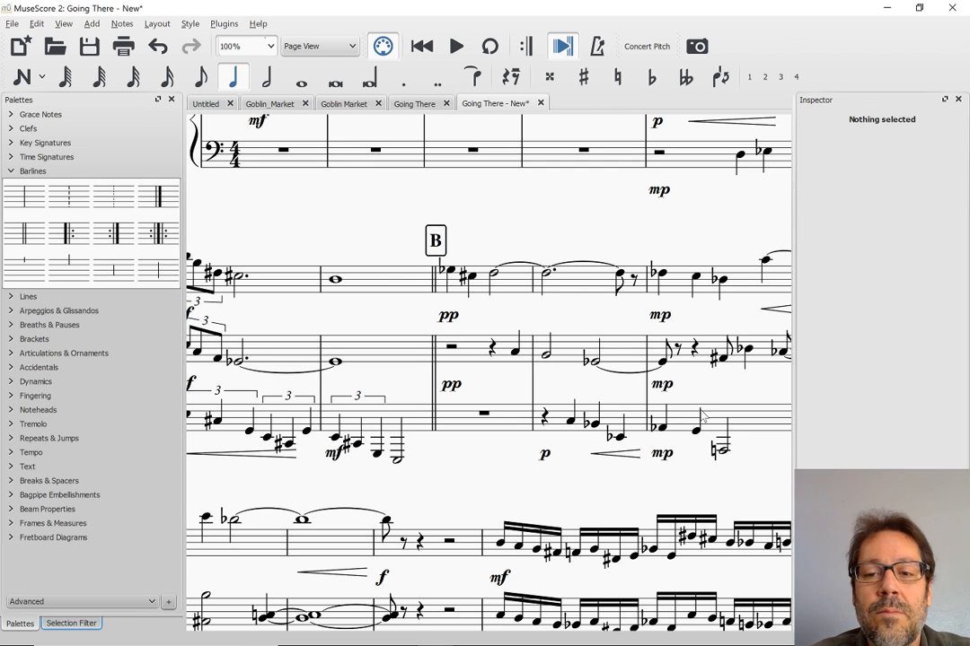
pyautogui.hscroll(2, 734, 350)
pyautogui.hscroll(-2, 733, 351)
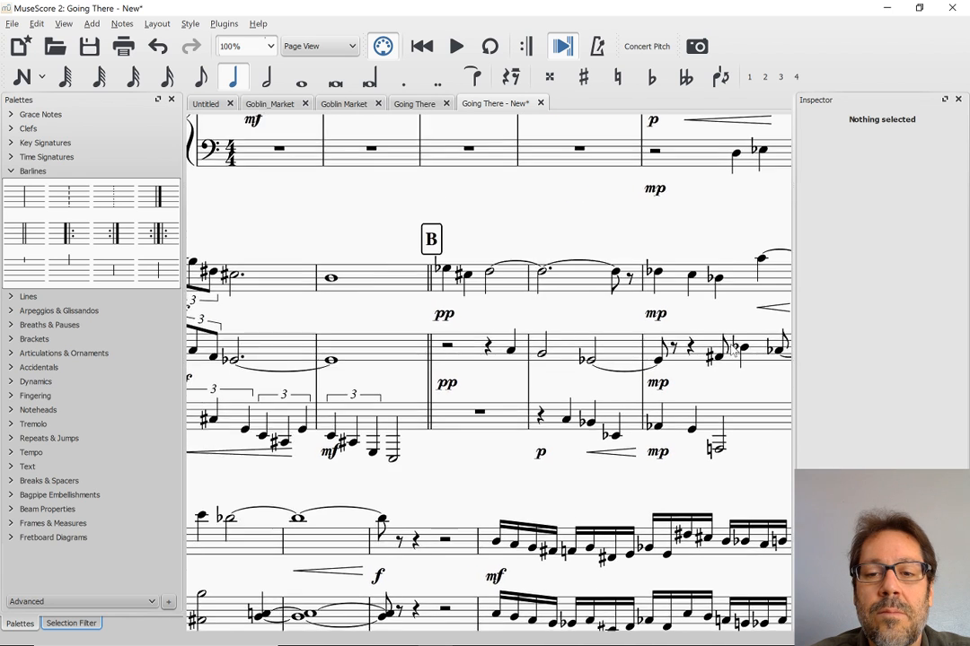
pyautogui.scroll(-3, 734, 350)
pyautogui.hscroll(-4, 734, 350)
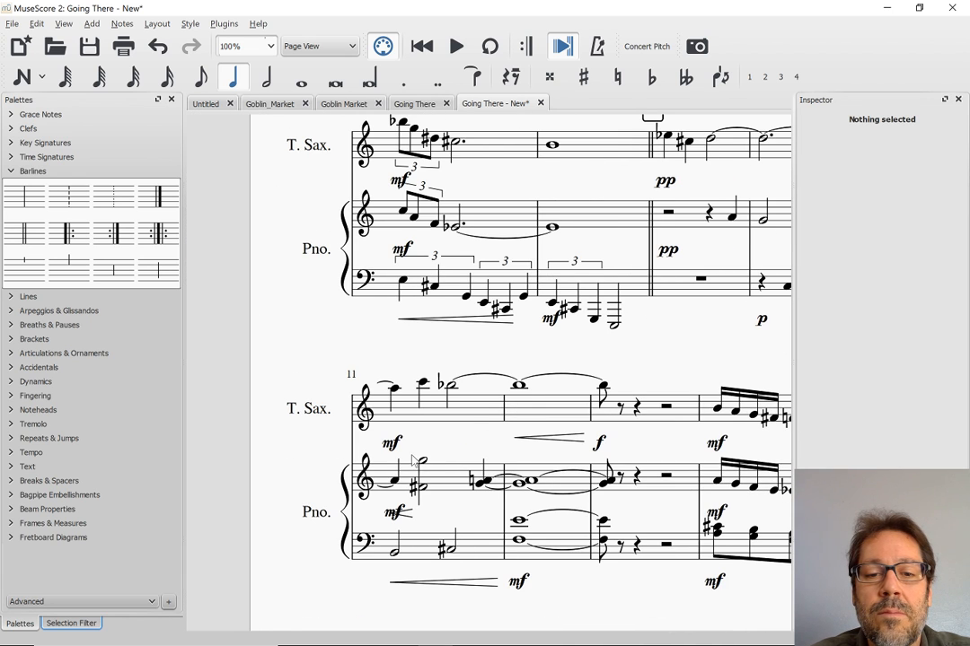
pyautogui.hscroll(5, 568, 485)
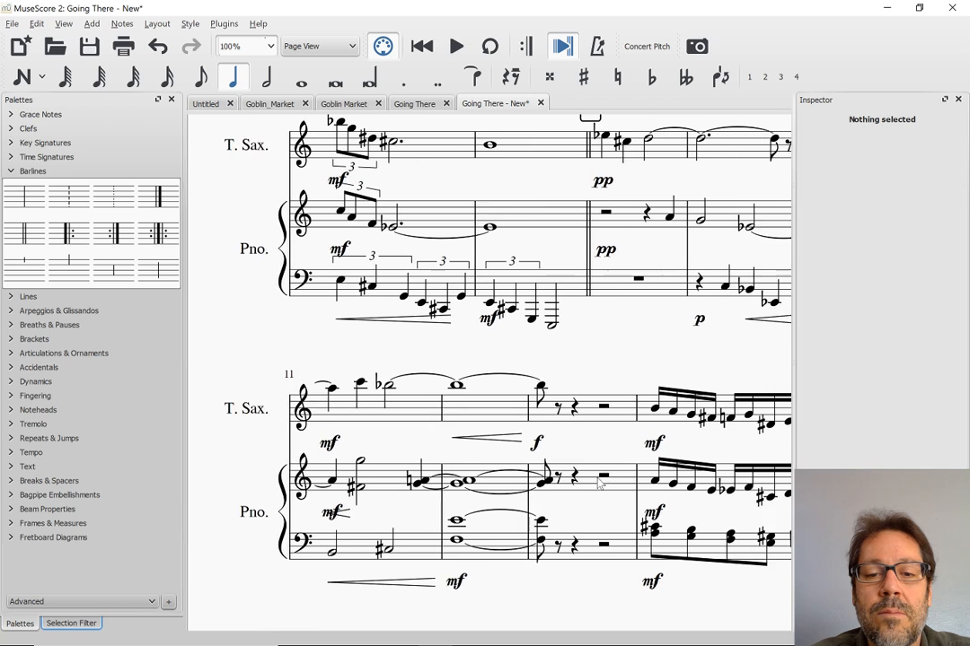
pyautogui.hscroll(3, 599, 484)
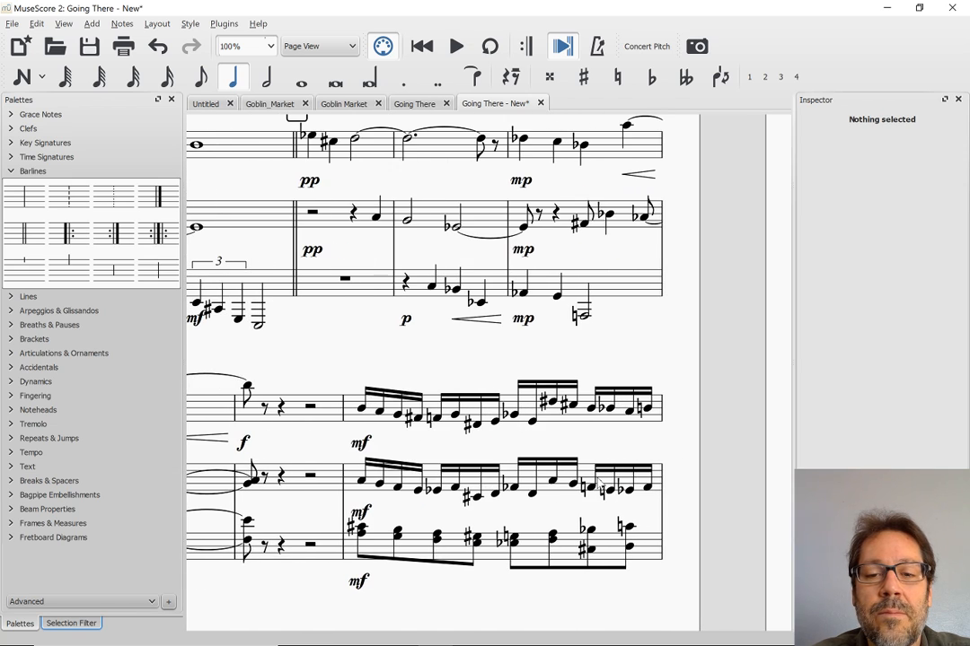
# Step: Follow measures 15 to 24 on page 2 of Going There - New, across all four systems of saxophone and piano
pyautogui.hscroll(10, 598, 480)
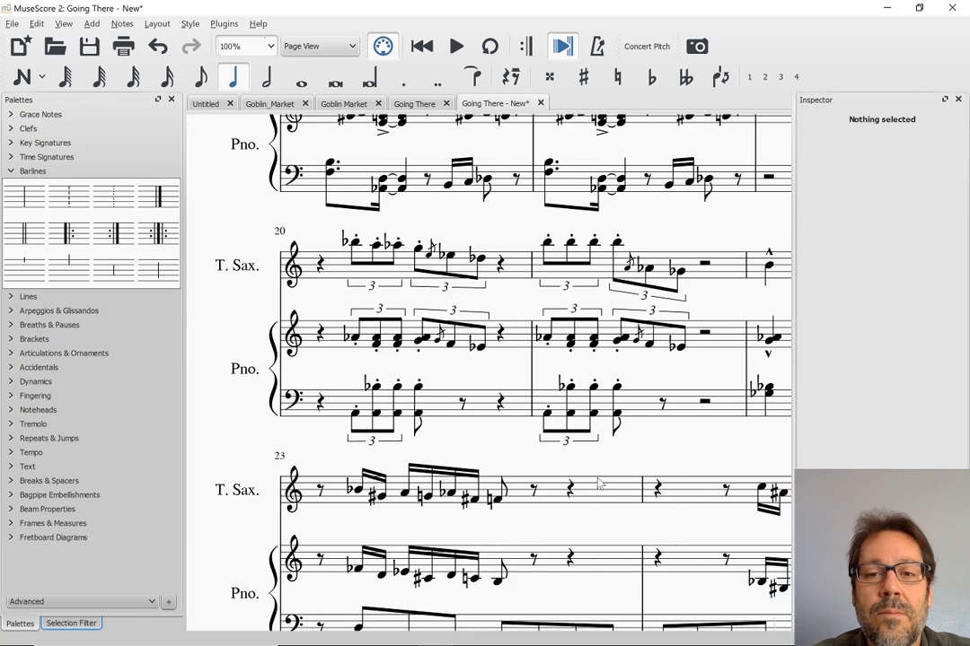
pyautogui.scroll(5, 599, 482)
pyautogui.scroll(2, 599, 484)
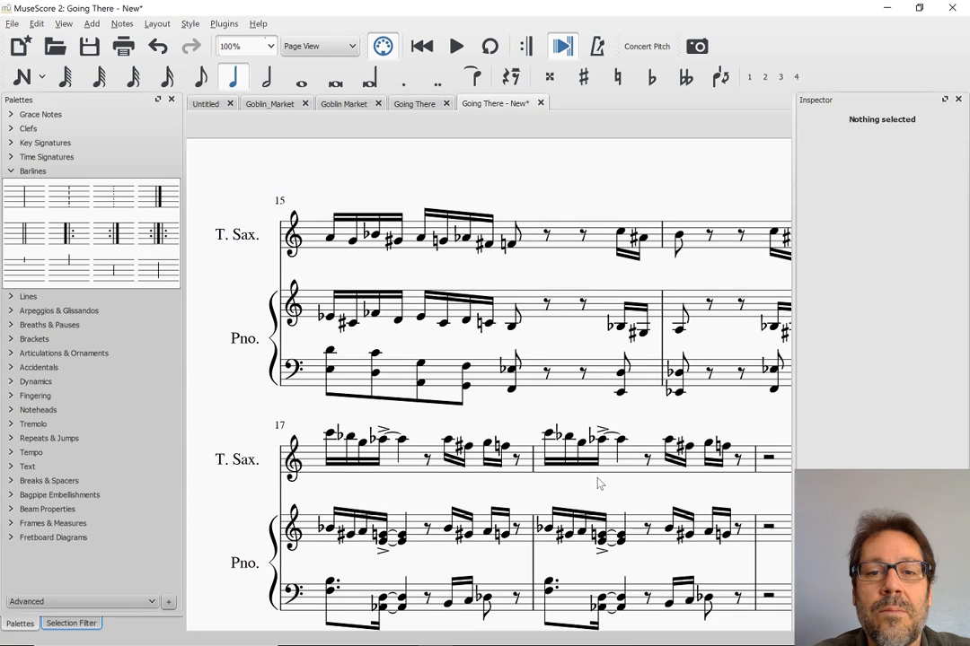
pyautogui.hscroll(5, 599, 484)
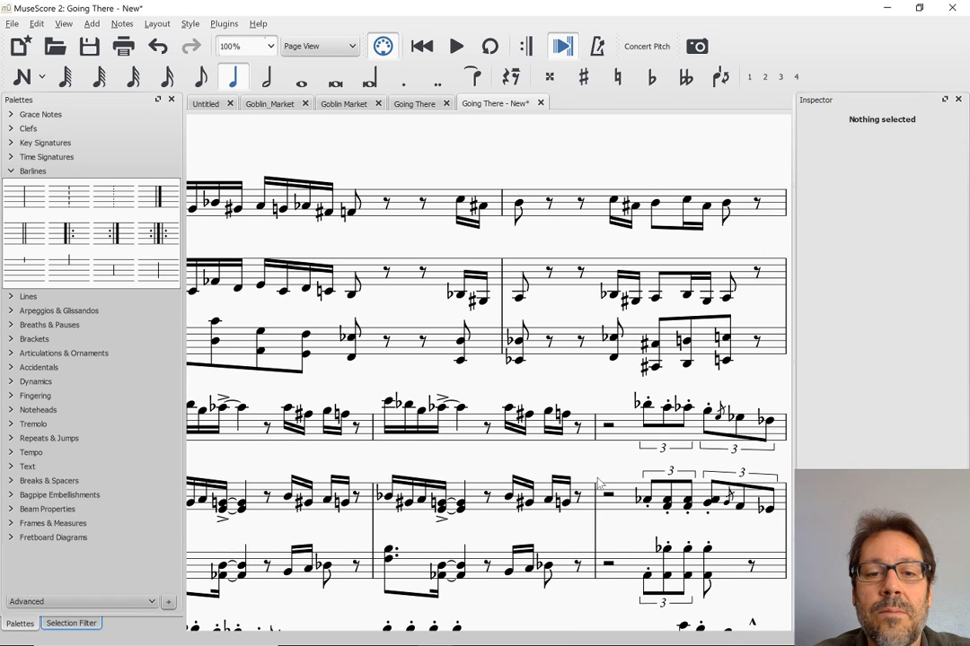
pyautogui.hscroll(-3, 599, 484)
pyautogui.scroll(-3, 599, 484)
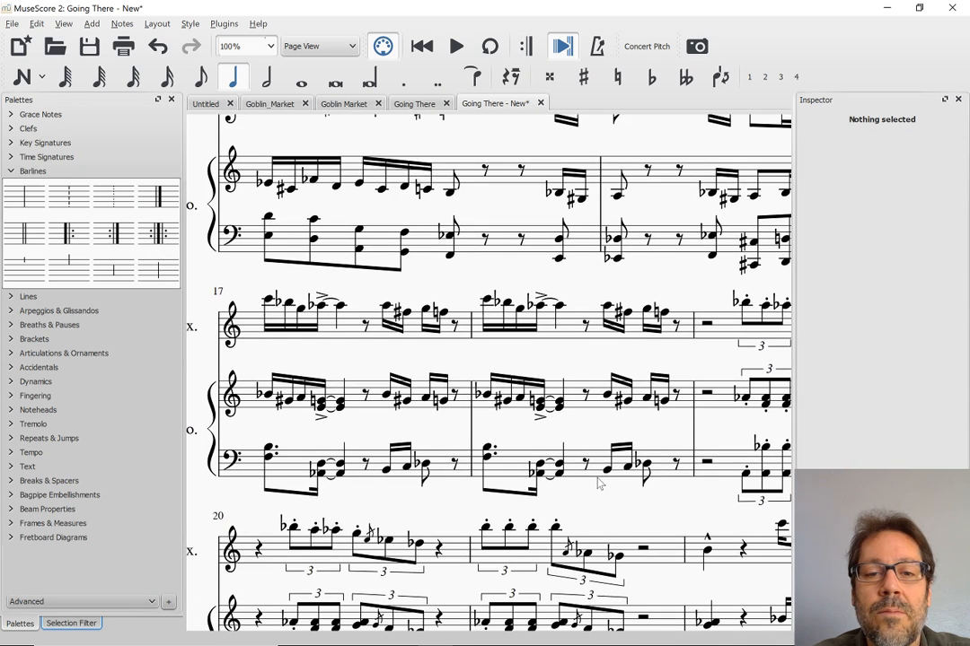
pyautogui.scroll(-4, 599, 484)
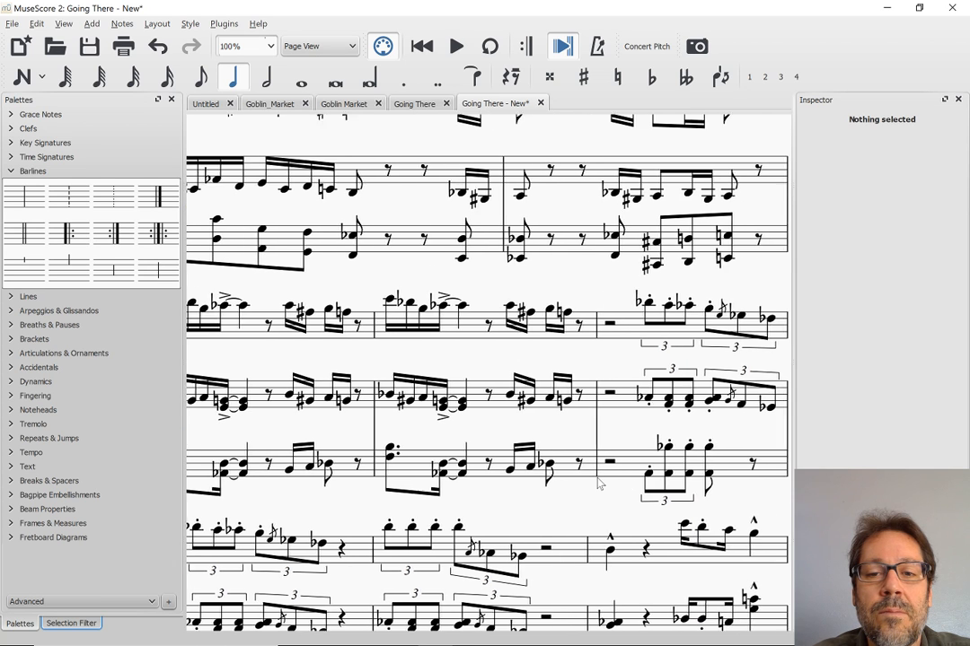
pyautogui.hscroll(4, 599, 483)
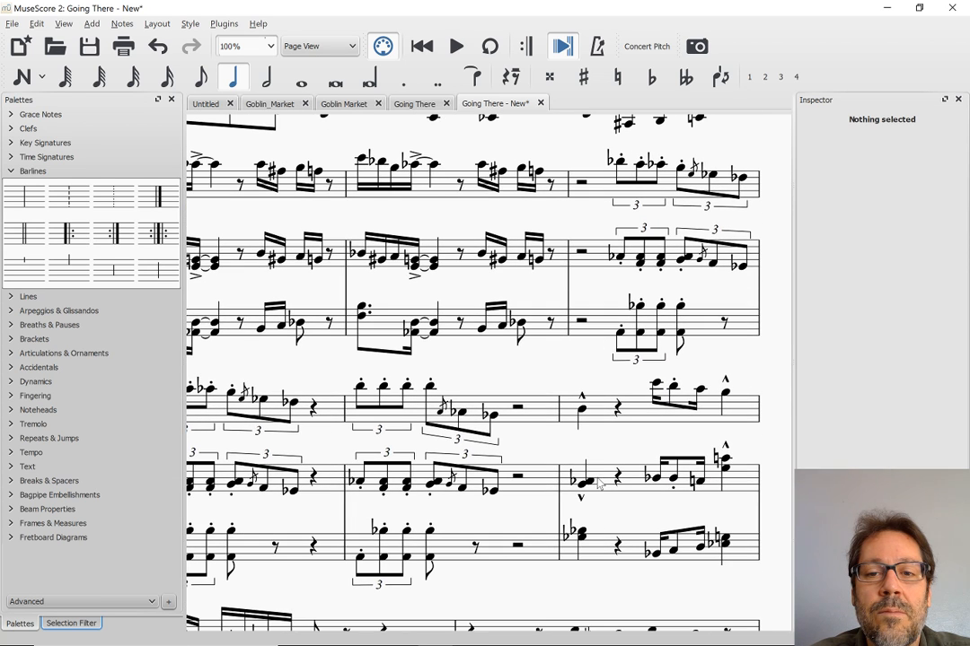
pyautogui.hscroll(-4, 599, 483)
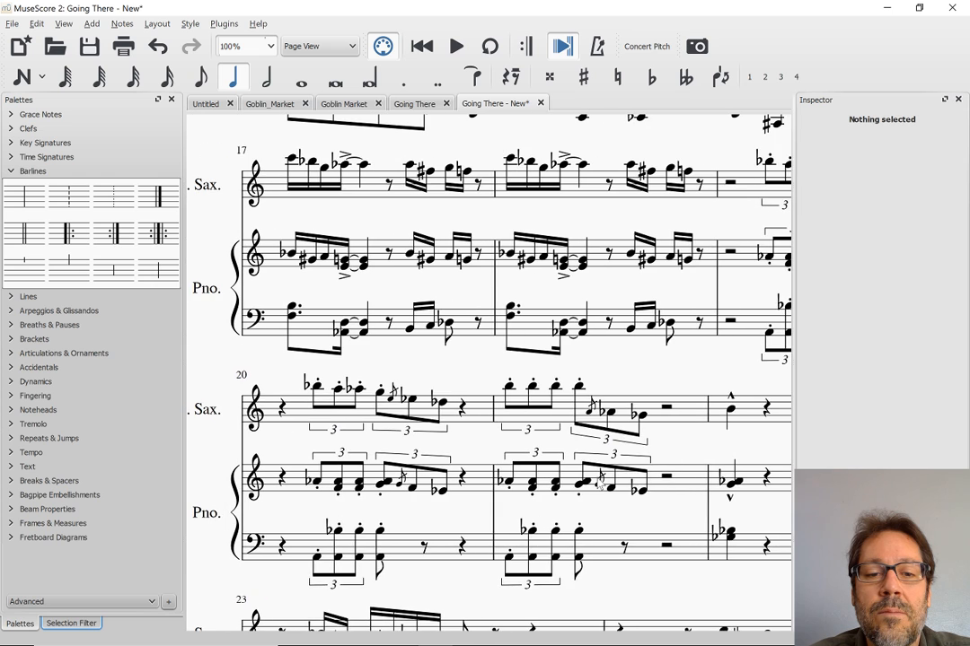
pyautogui.scroll(-2, 599, 484)
pyautogui.scroll(-3, 599, 484)
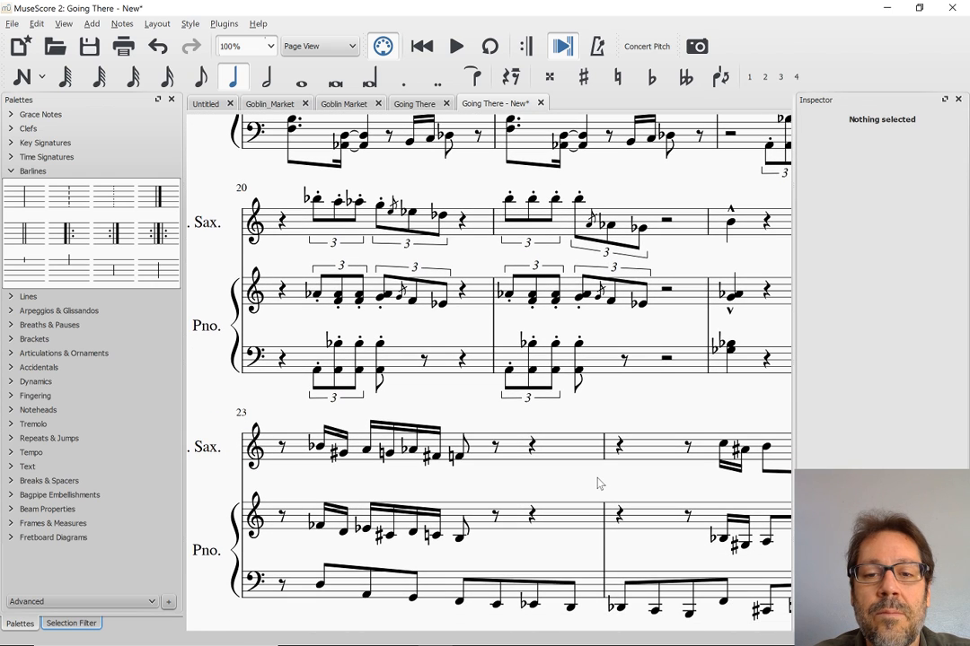
pyautogui.hscroll(6, 598, 484)
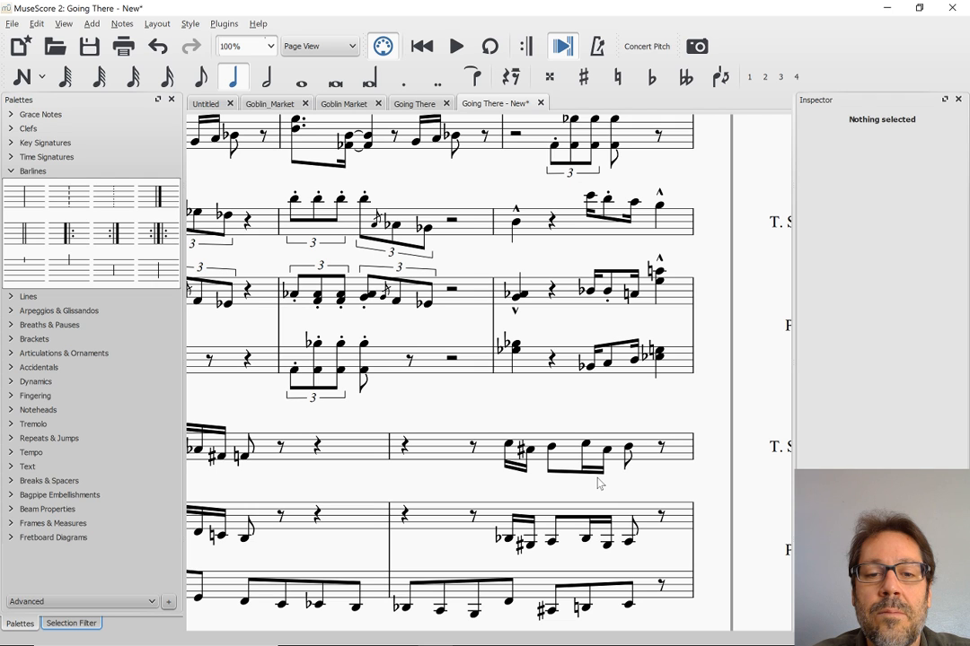
pyautogui.hscroll(-6, 599, 484)
pyautogui.scroll(-4, 599, 484)
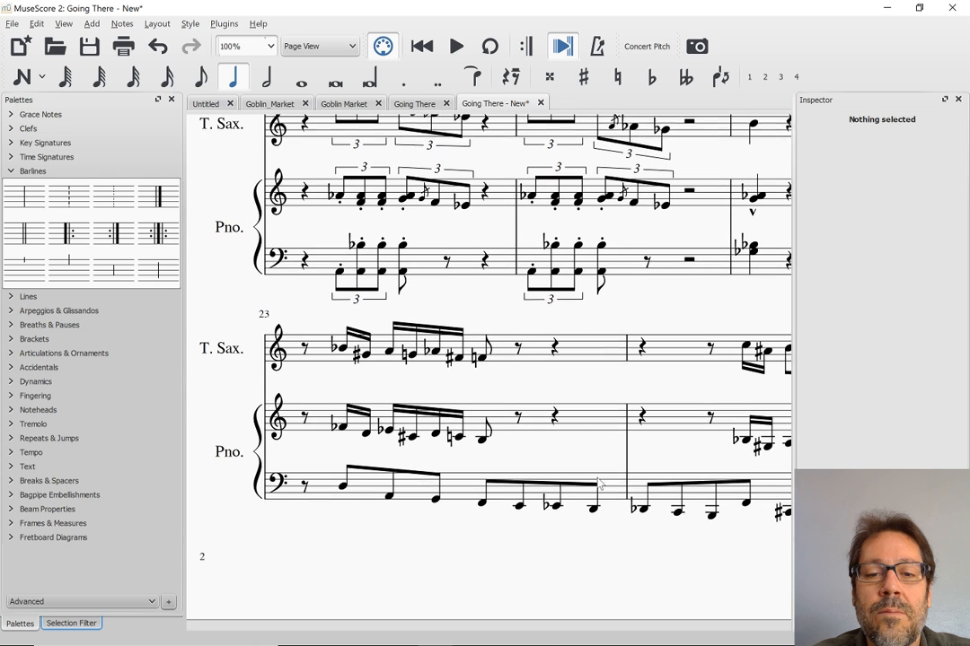
pyautogui.hscroll(3, 599, 484)
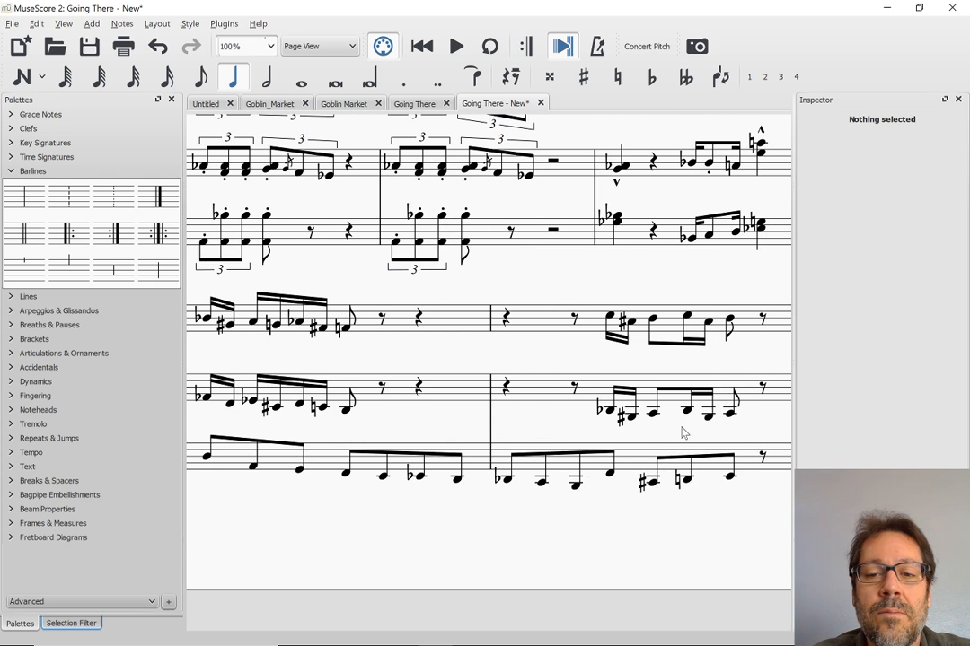
# Step: Examine page 3 of Going There - New, from measure 25 through the ritardando at measure 33 to the final barline
pyautogui.hscroll(3, 682, 433)
pyautogui.hscroll(8, 682, 433)
pyautogui.scroll(5, 682, 434)
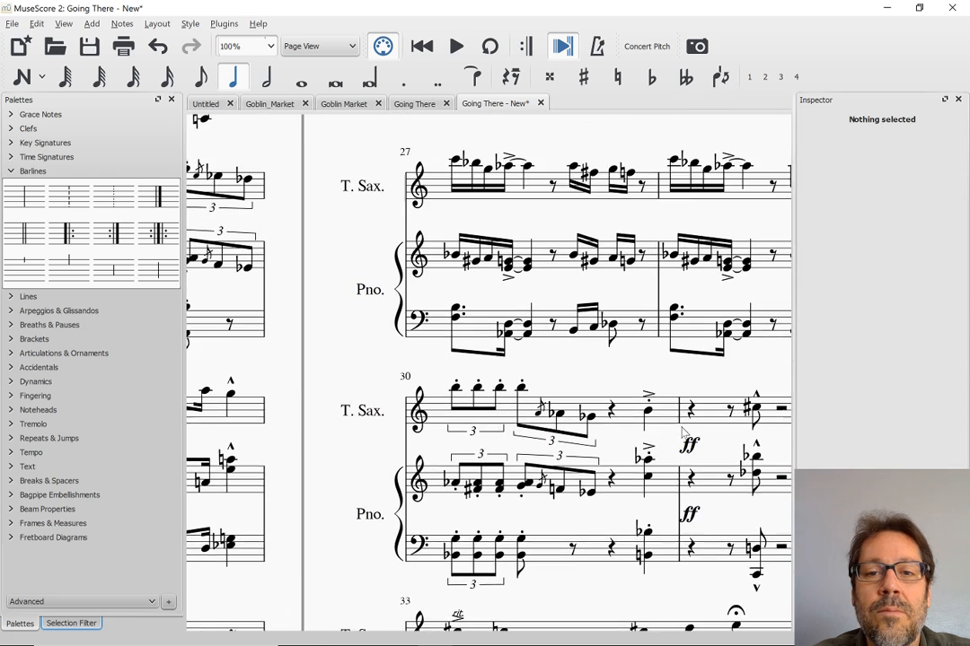
pyautogui.hscroll(3, 682, 434)
pyautogui.hscroll(3, 684, 434)
pyautogui.scroll(4, 685, 434)
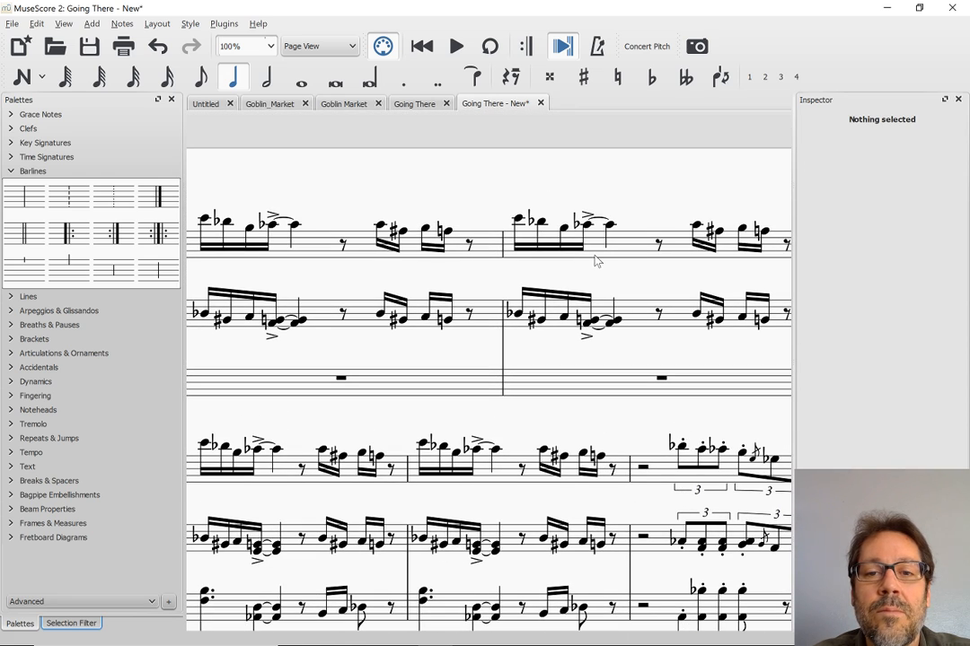
pyautogui.scroll(-3, 599, 259)
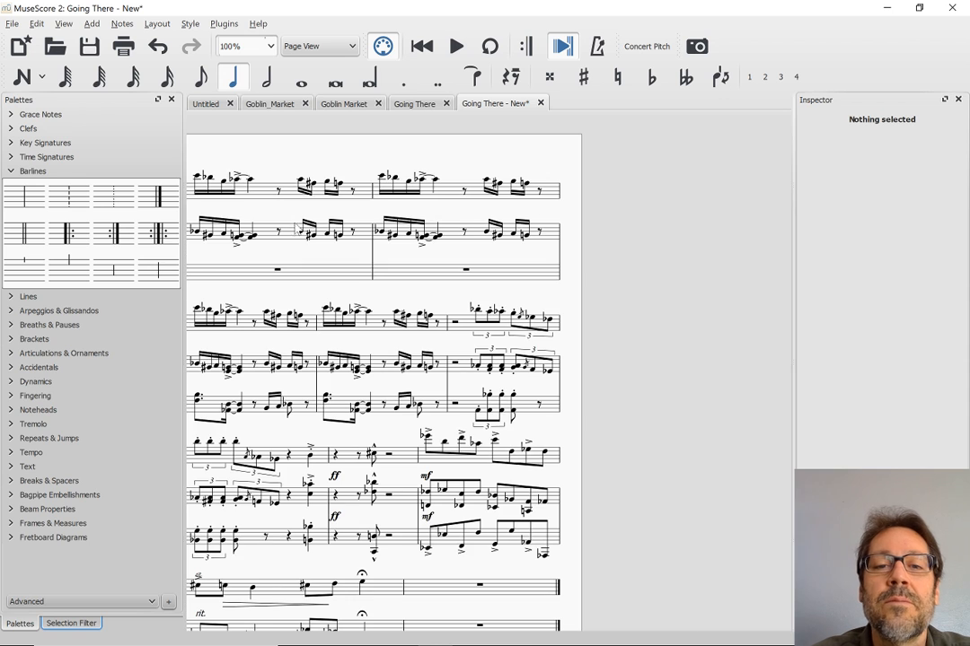
pyautogui.hscroll(-3, 290, 227)
pyautogui.scroll(-3, 290, 227)
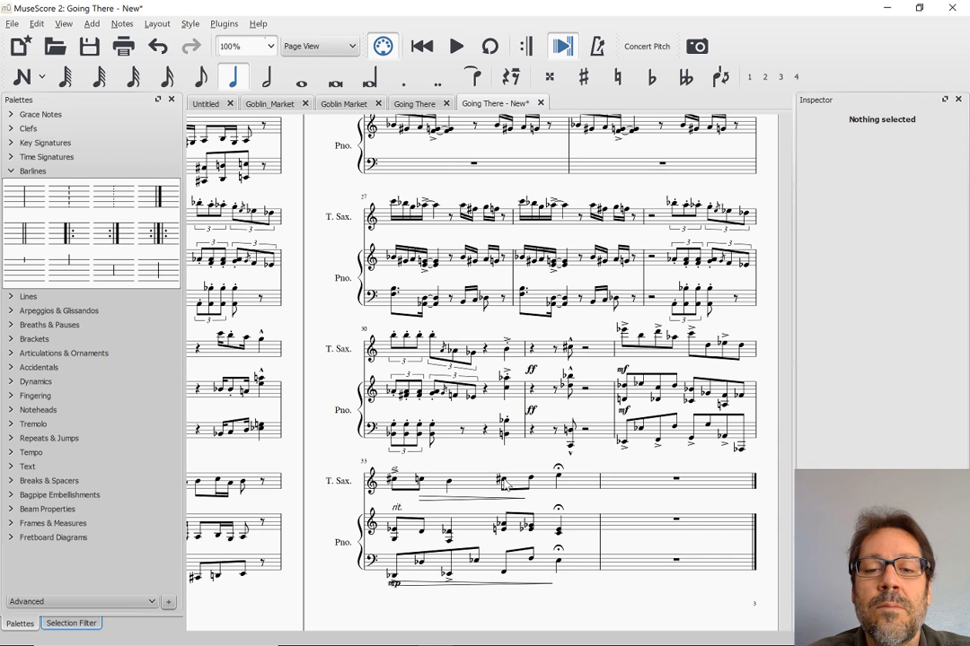
# Step: Switch to Spotify, pause the track Going There, and switch back to MuseScore
pyautogui.hotkey('alt', 'Tab')
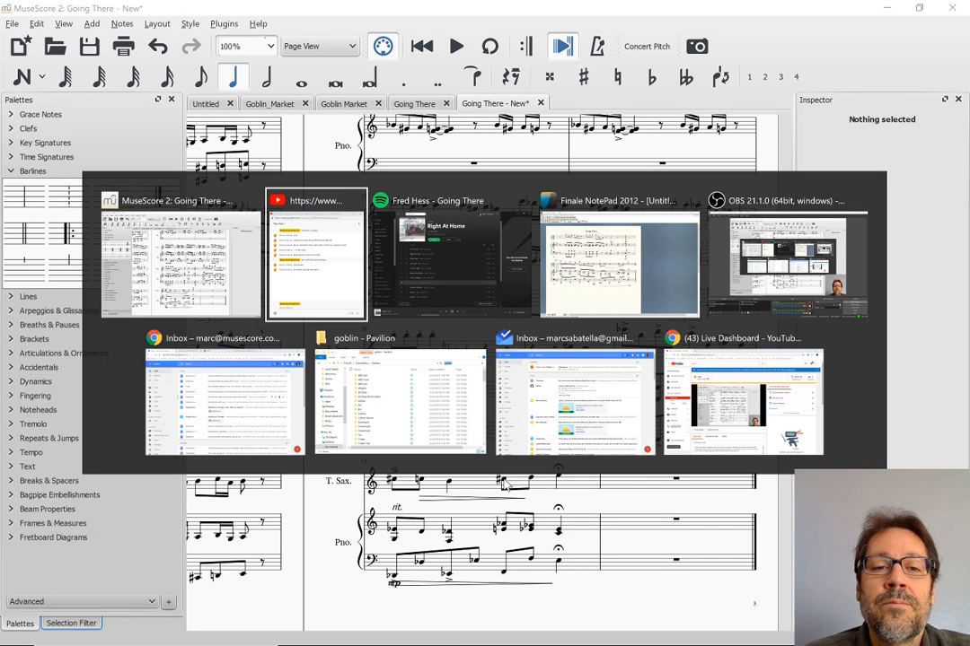
pyautogui.hotkey('alt', 'Tab')
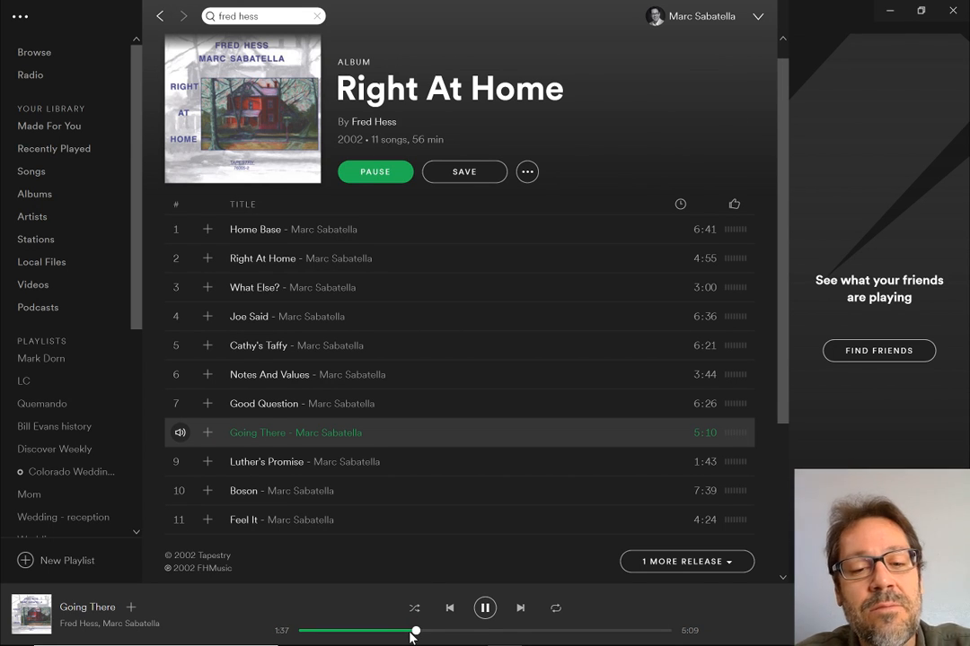
pyautogui.click(484, 608)
pyautogui.hotkey('alt', 'Tab')
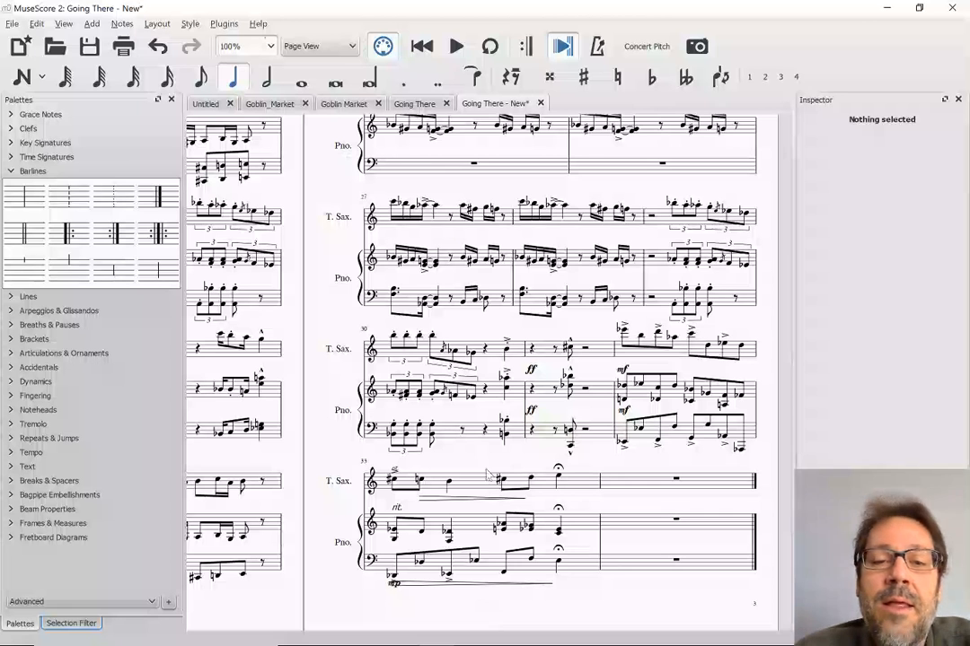
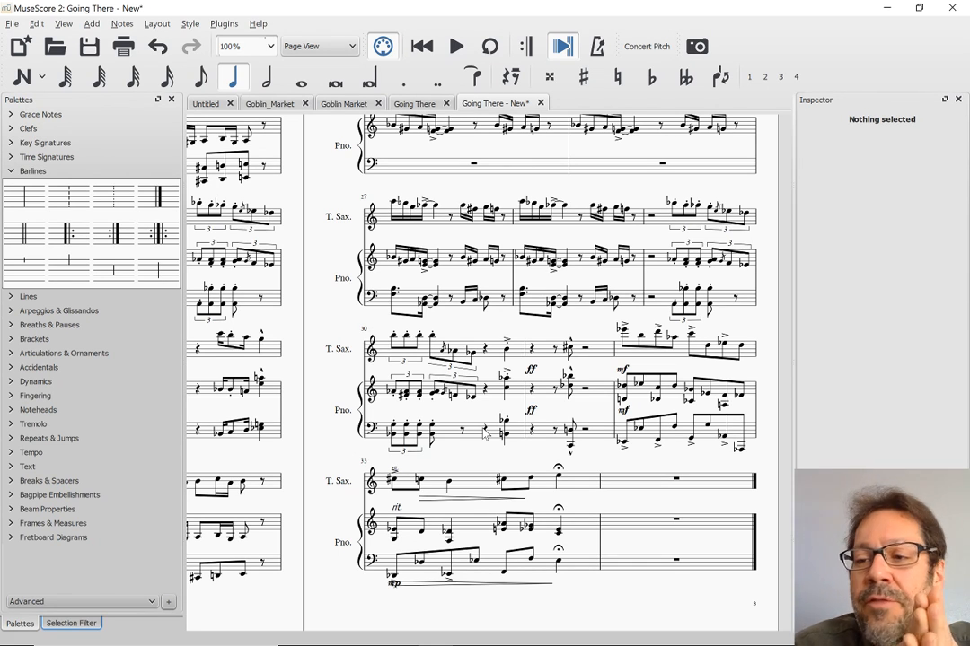
# Step: Check the YouTube live chat, switch back to MuseScore and return to the beginning of Going There - New
pyautogui.hotkey('alt', 'Tab')
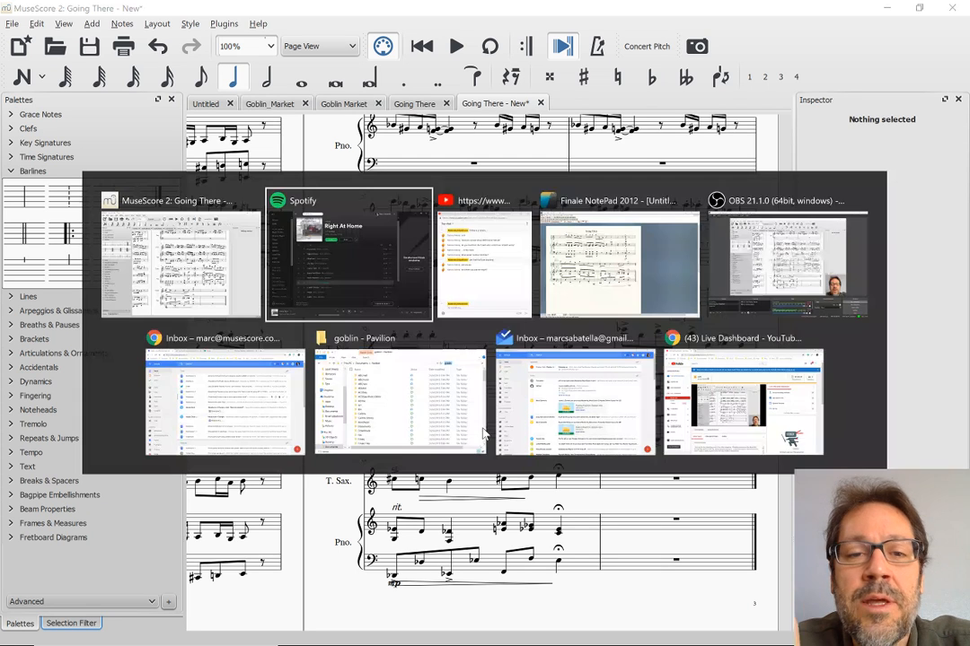
pyautogui.hotkey('alt', 'Tab')
pyautogui.hotkey('alt', 'Tab')
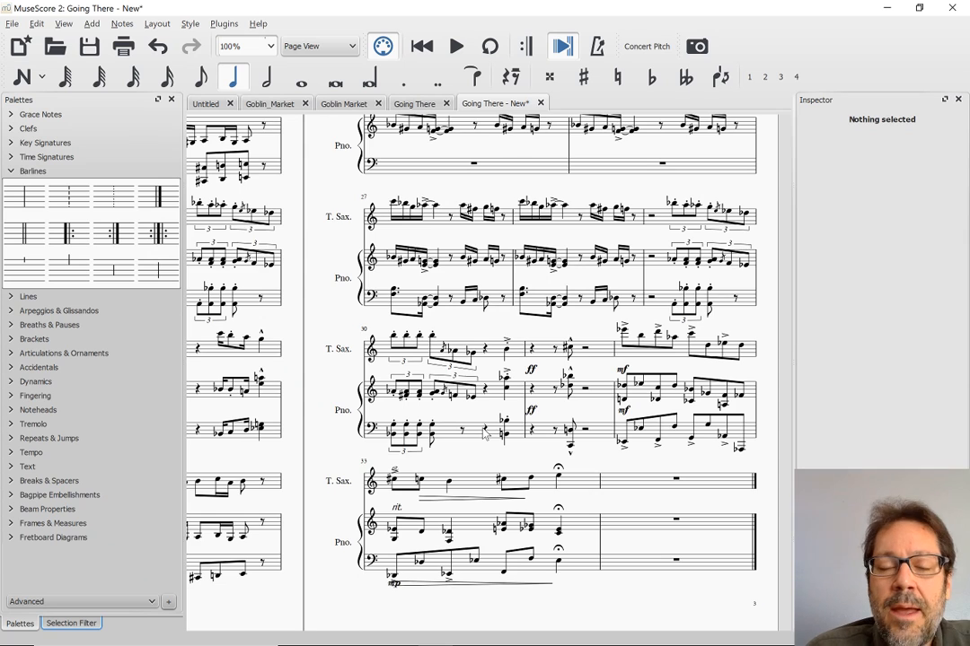
pyautogui.hotkey('ctrl', 'Home')
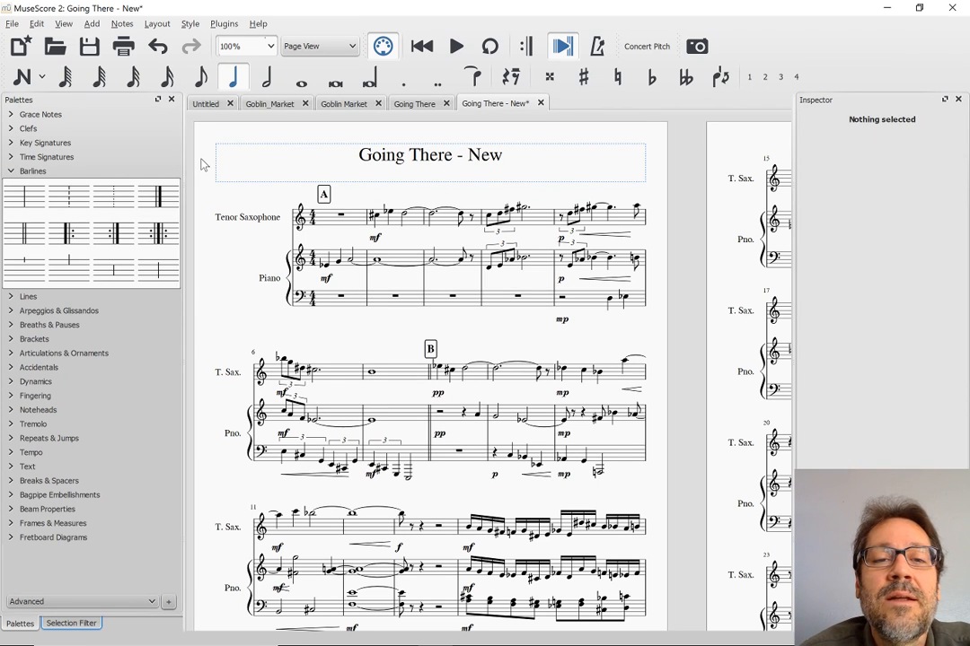
# Step: Switch to Finale NotePad and start saving Going There as a copy in MIDI File (*.mid) format
pyautogui.hotkey('alt', 'Tab')
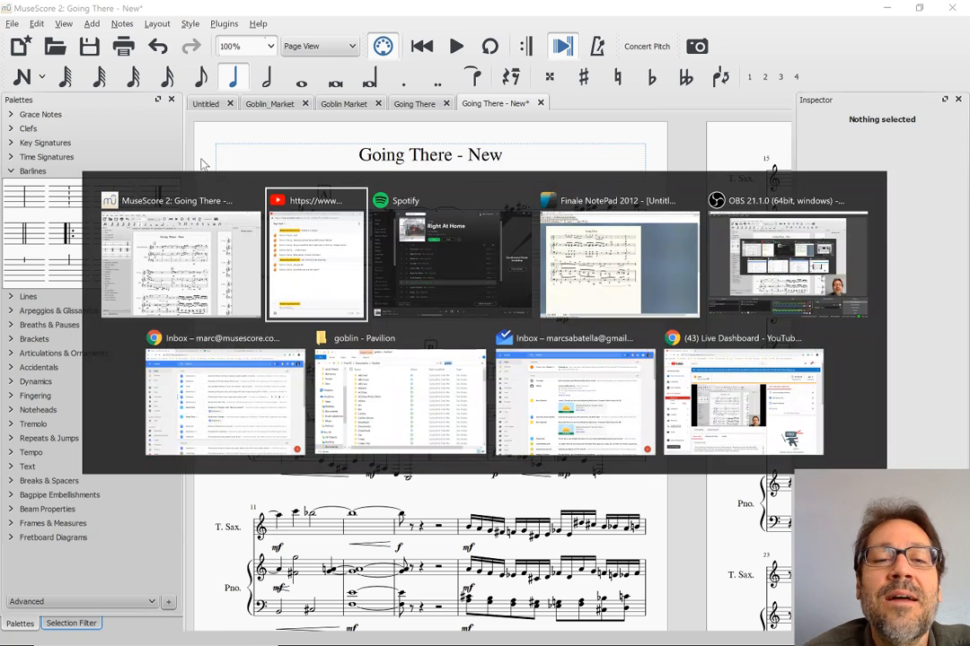
pyautogui.hotkey('alt', 'Tab')
pyautogui.hotkey('alt', 'Tab')
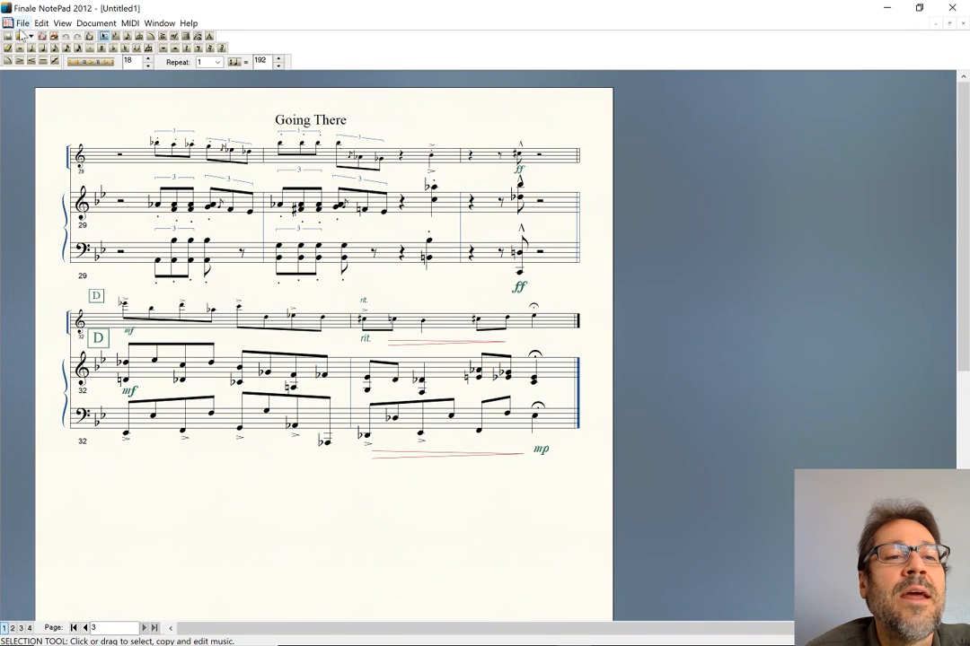
pyautogui.click(22, 23)
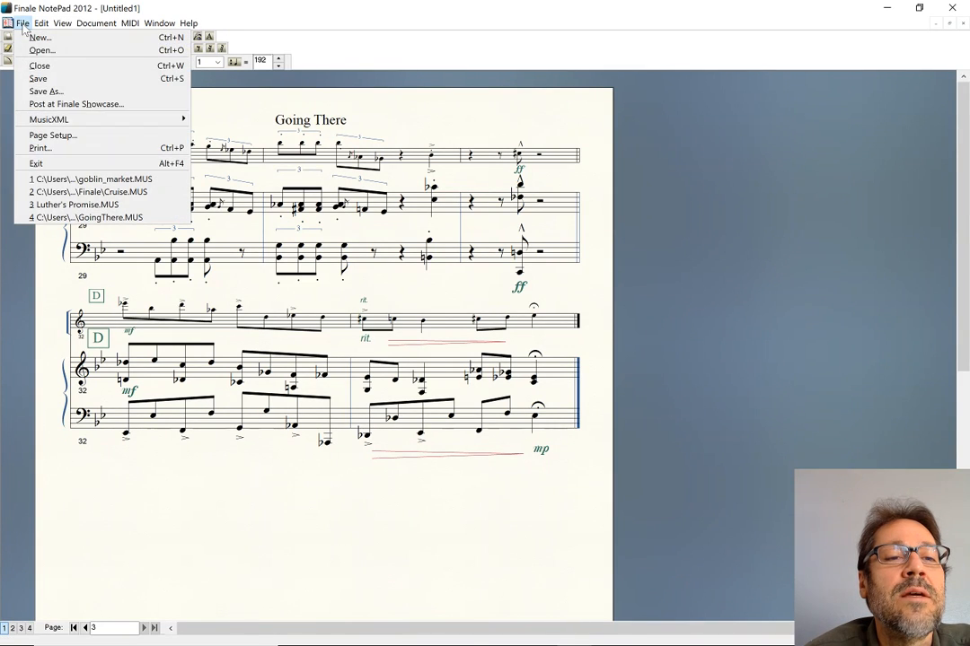
pyautogui.click(47, 92)
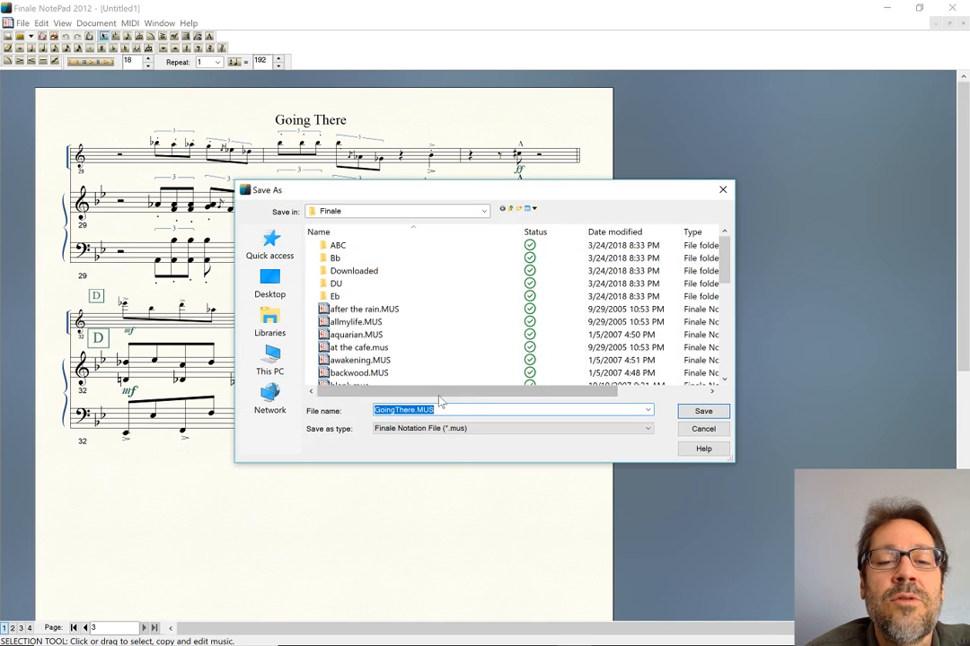
pyautogui.click(433, 430)
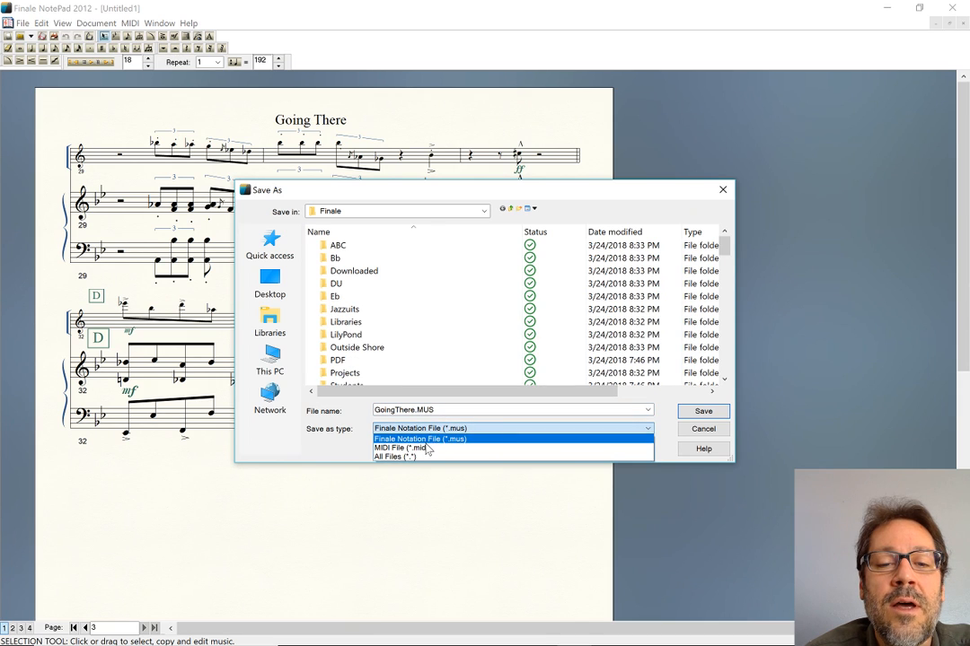
pyautogui.click(424, 448)
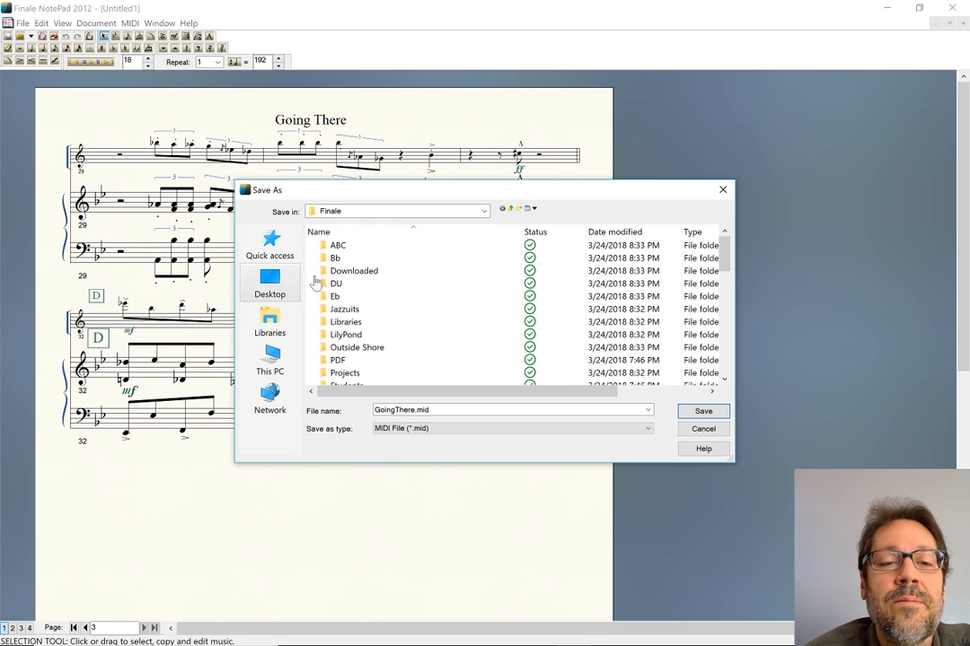
# Step: Save GoingThere.mid in the Mastering MuseScore folder, inside Documents, MuseScore2, Scores
pyautogui.click(485, 212)
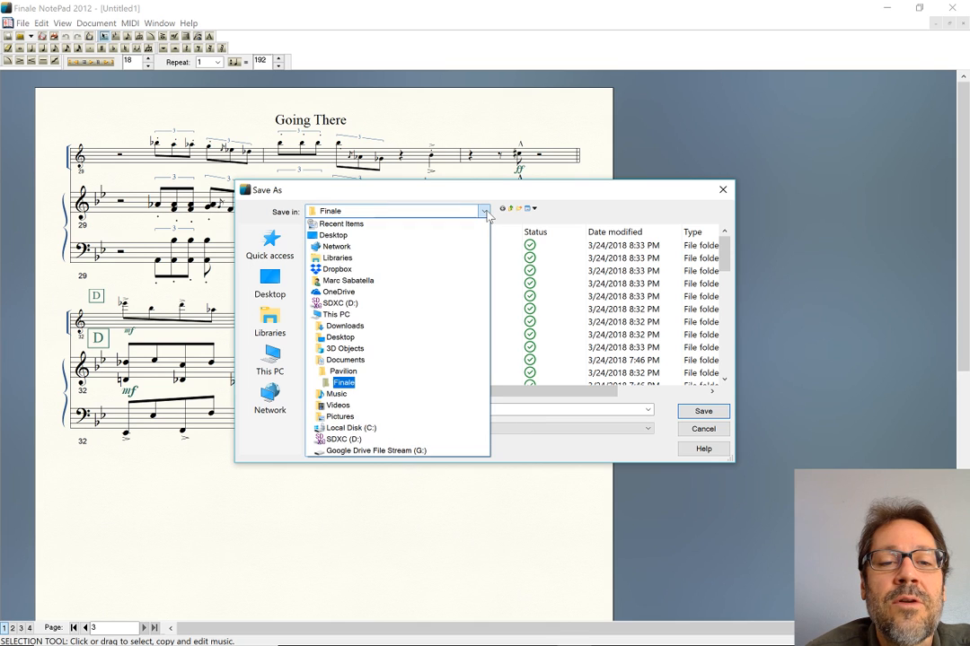
pyautogui.click(346, 362)
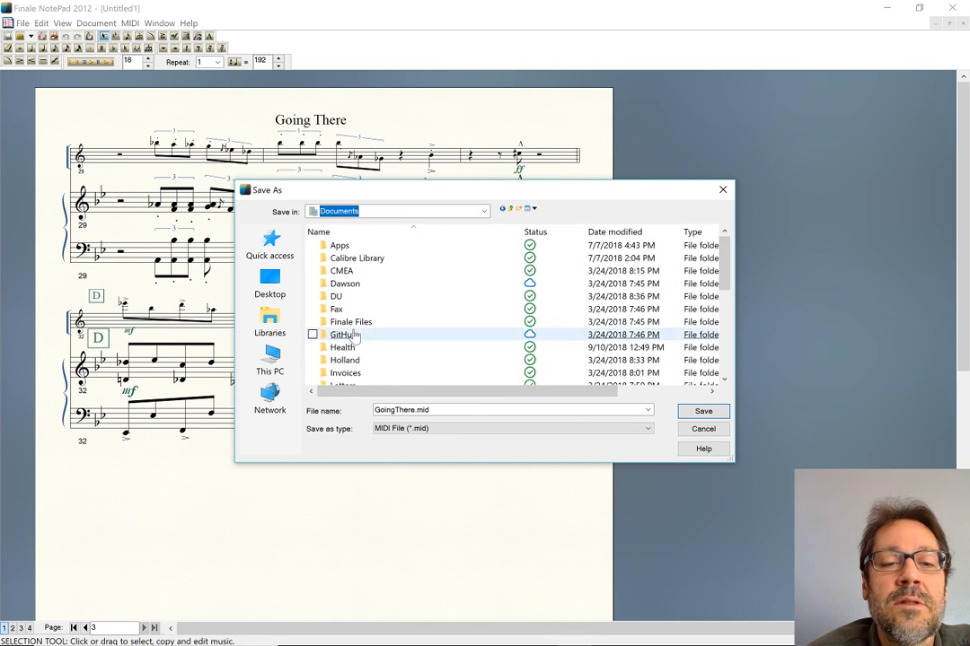
pyautogui.scroll(-4, 341, 334)
pyautogui.click(352, 283)
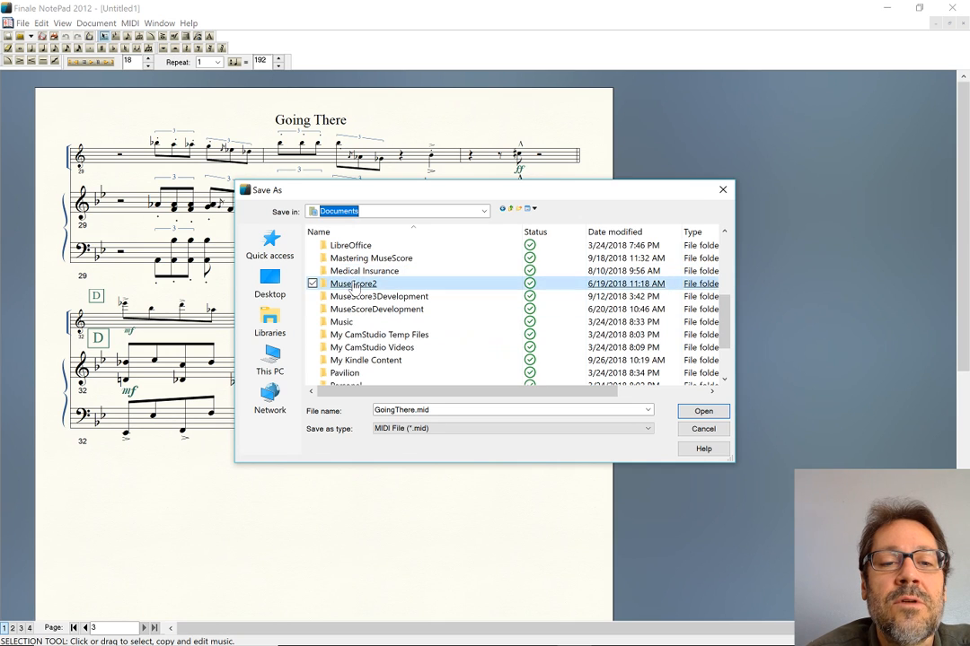
pyautogui.doubleClick(352, 286)
pyautogui.click(347, 285)
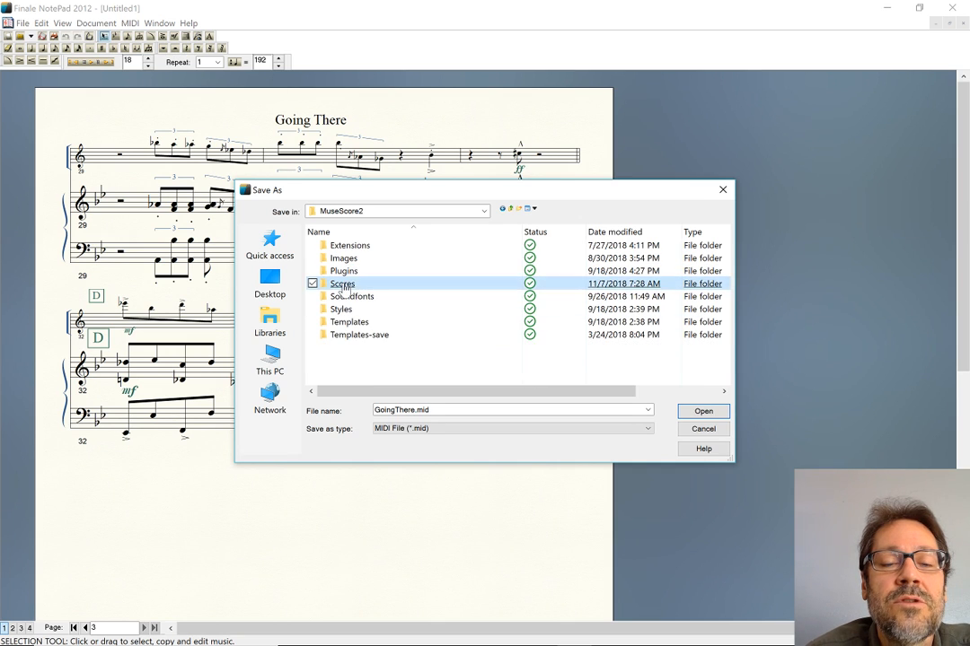
pyautogui.doubleClick(344, 286)
pyautogui.scroll(-3, 344, 285)
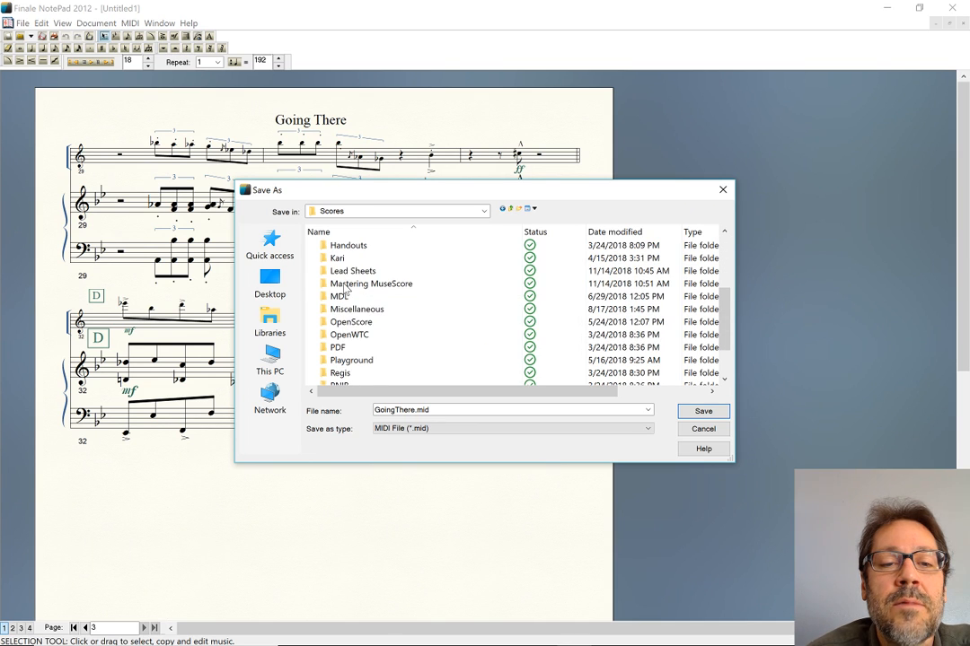
pyautogui.doubleClick(350, 284)
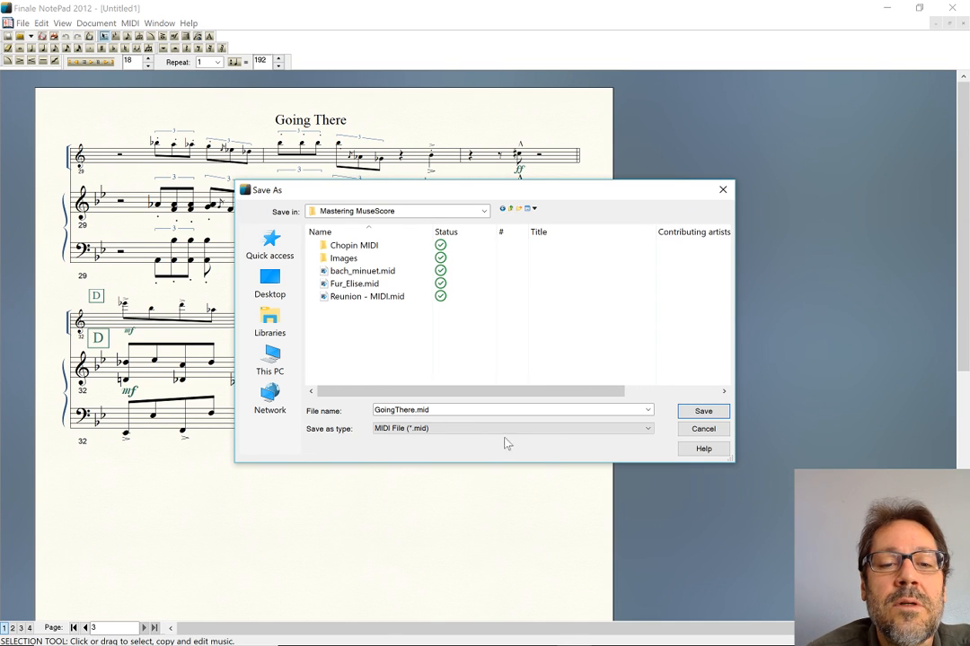
pyautogui.click(697, 413)
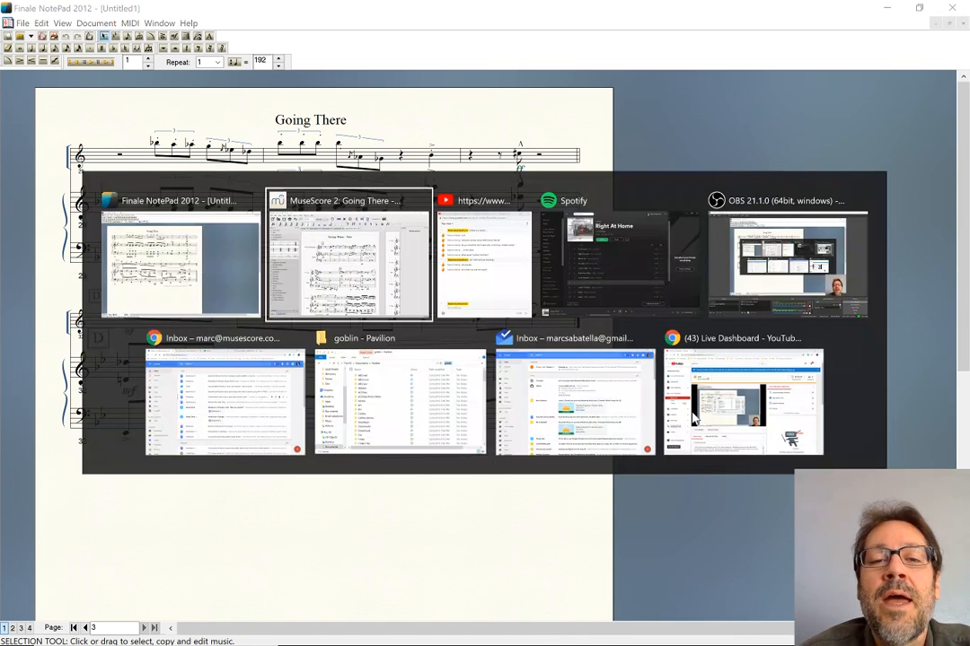
# Step: Switch to MuseScore and open GoingThere.mid from the Mastering MuseScore folder
pyautogui.hotkey('ctrl', 'o')
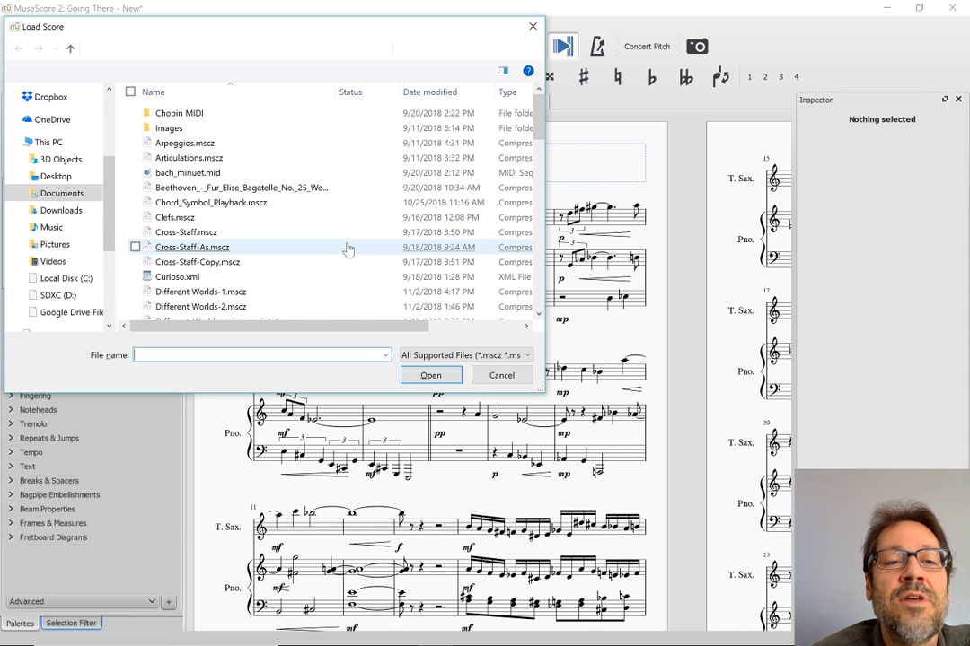
pyautogui.scroll(-4, 348, 248)
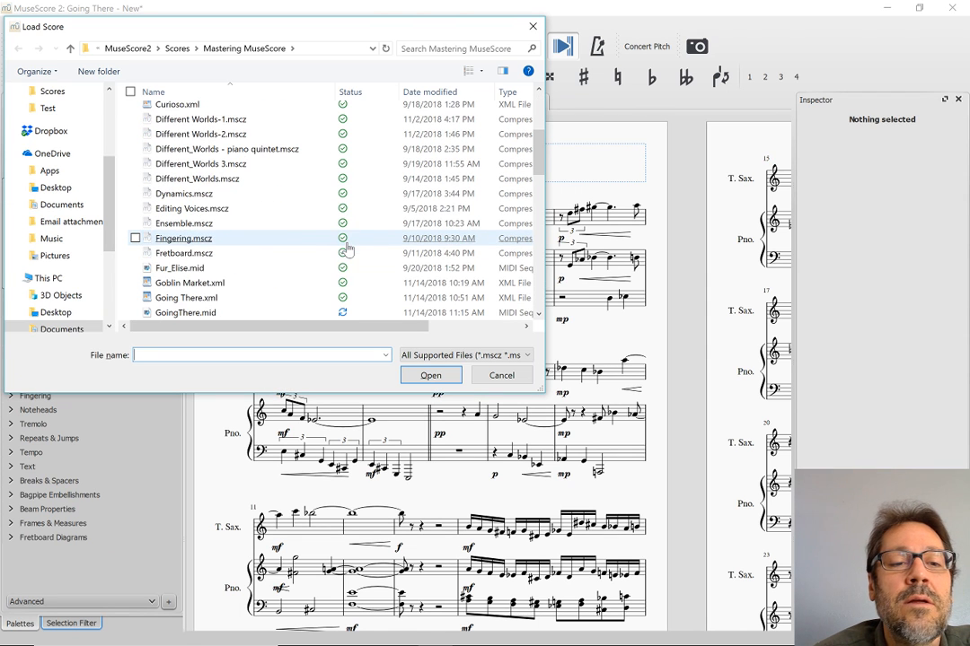
pyautogui.doubleClick(177, 314)
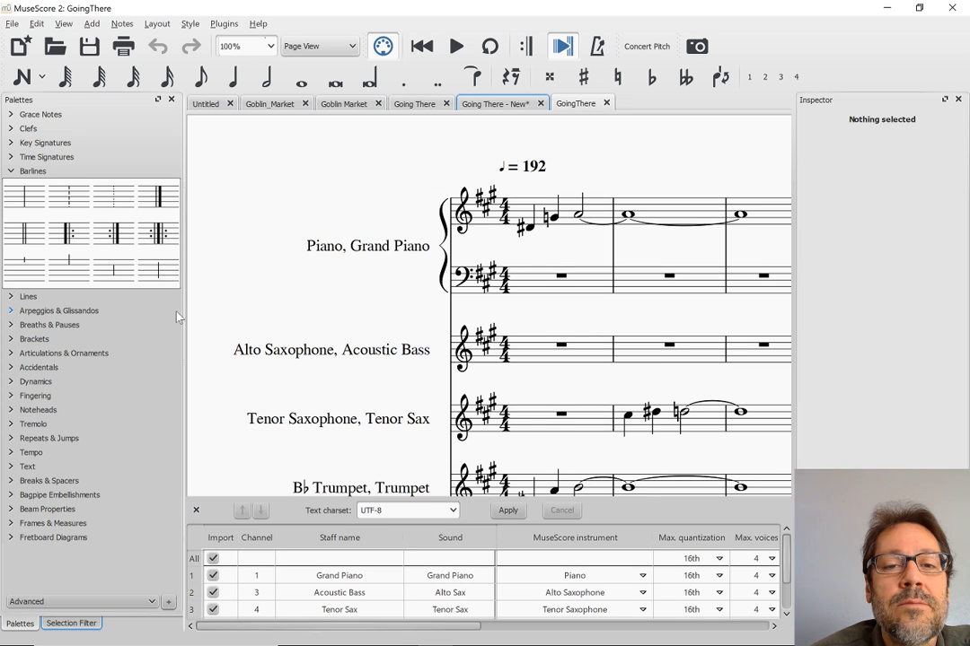
# Step: Examine the imported piano, saxophone, trumpet and percussion staves of GoingThere, checking briefly against Finale NotePad
pyautogui.hscroll(2, 431, 220)
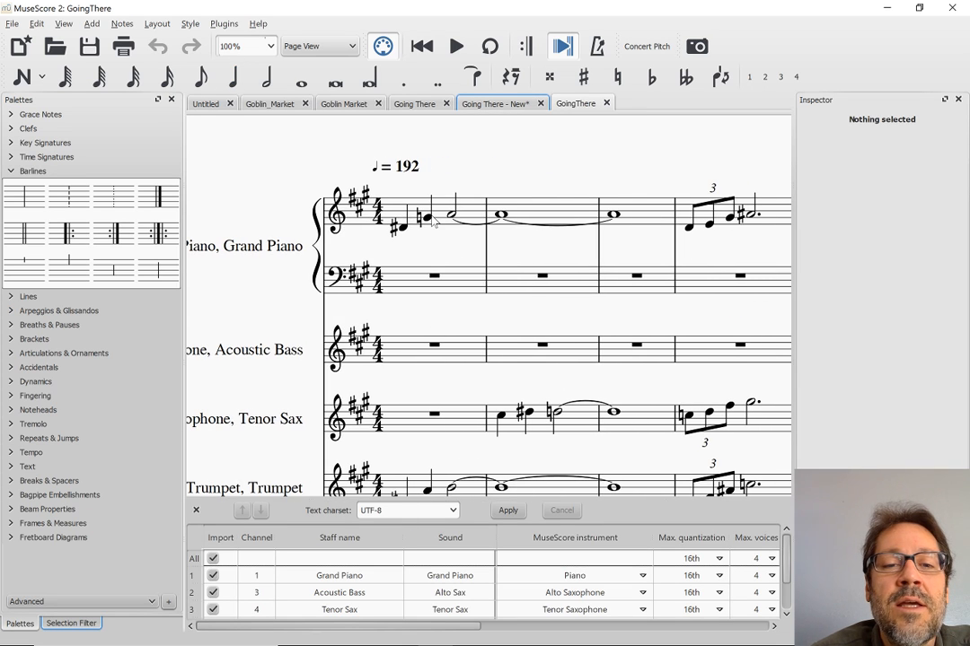
pyautogui.hscroll(-1, 433, 222)
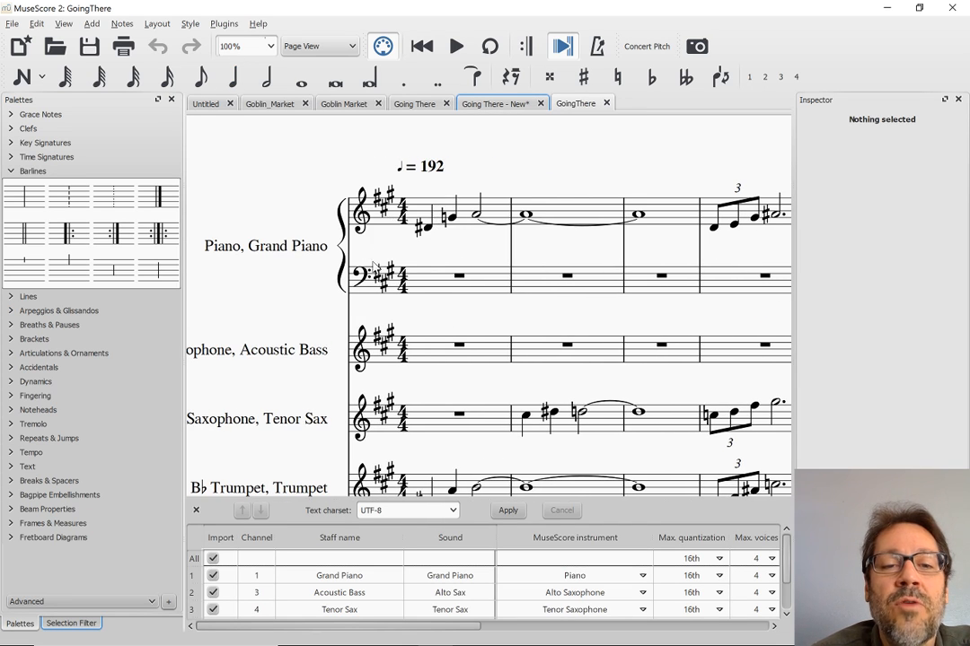
pyautogui.scroll(-1, 385, 353)
pyautogui.scroll(-3, 384, 355)
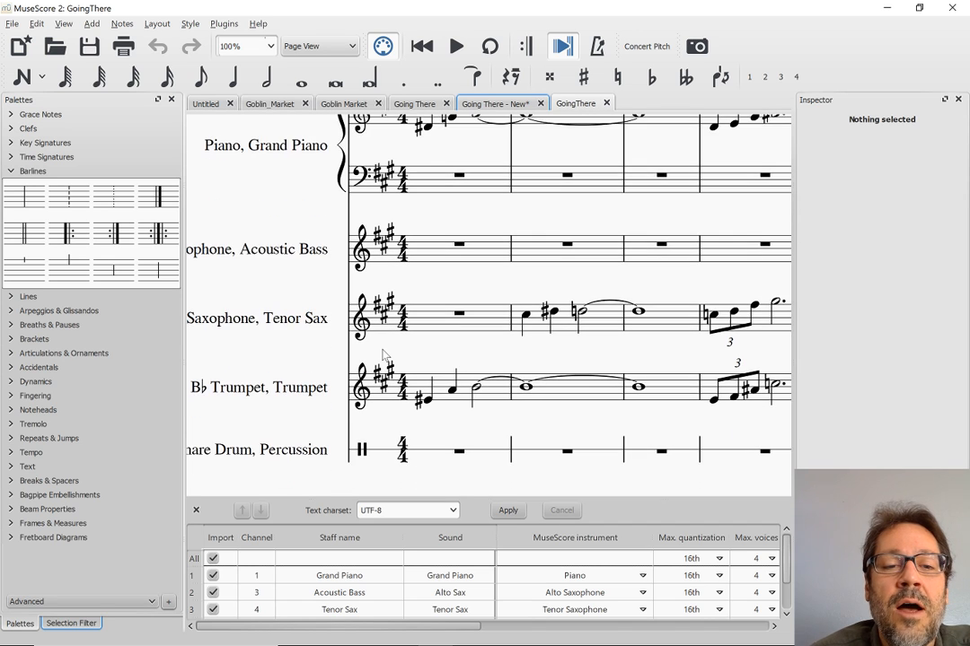
pyautogui.scroll(1, 385, 355)
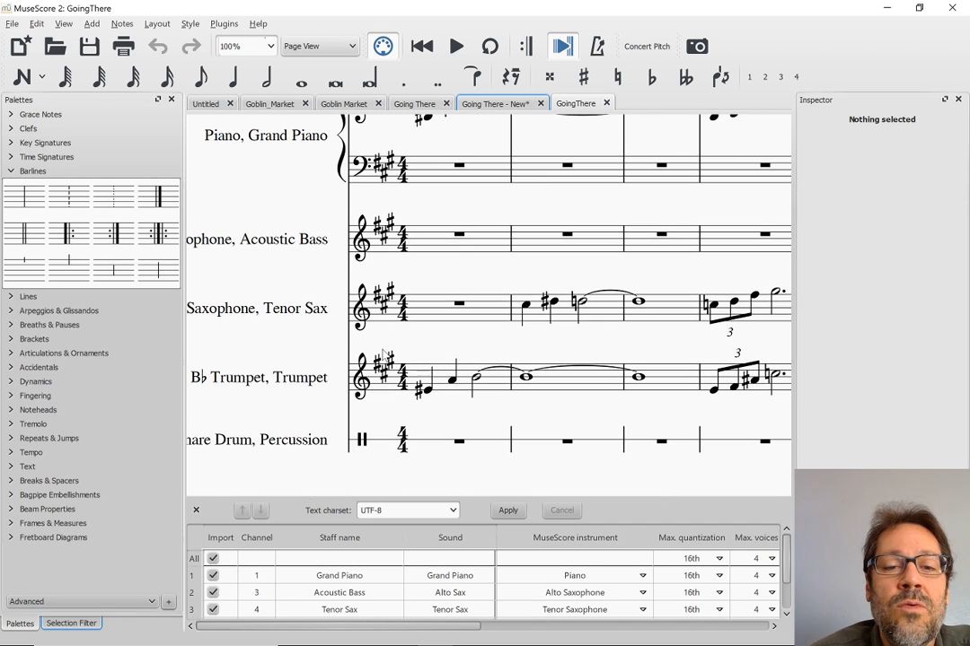
pyautogui.scroll(1, 383, 353)
pyautogui.scroll(1, 384, 353)
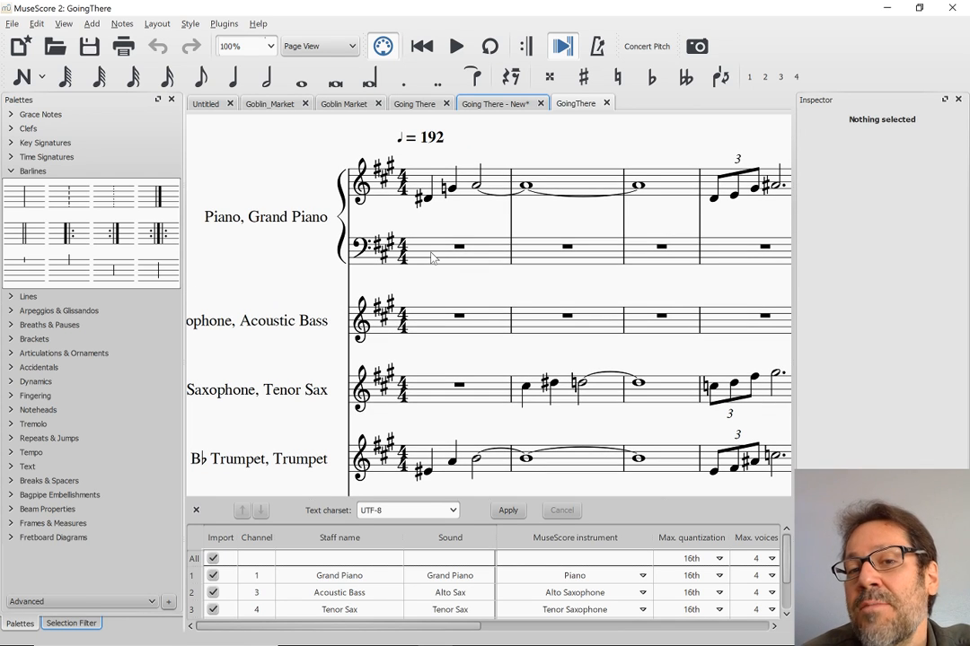
pyautogui.hotkey('alt', 'Tab')
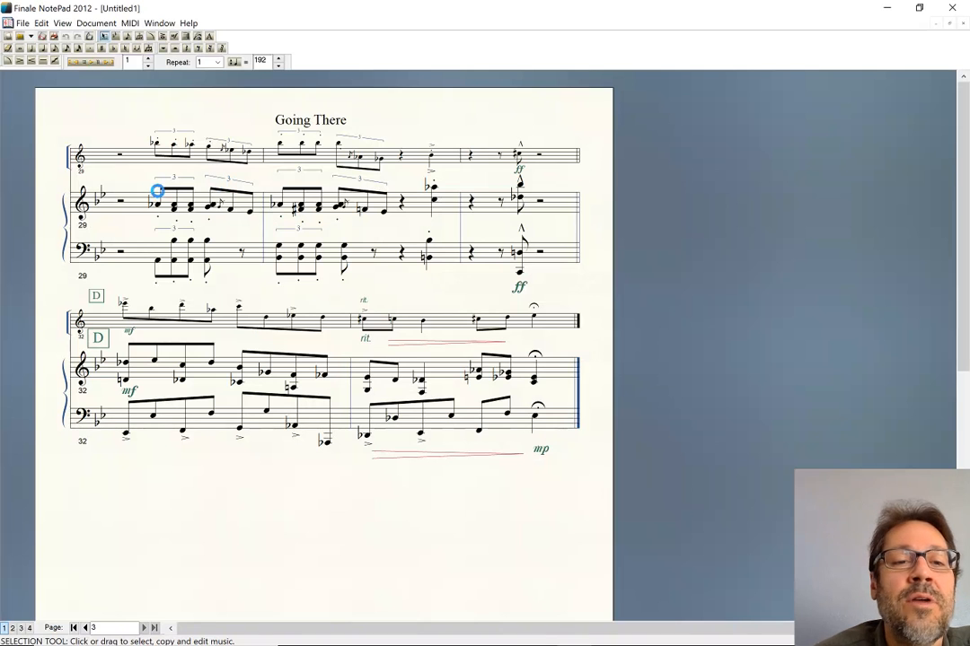
pyautogui.hotkey('alt', 'Tab')
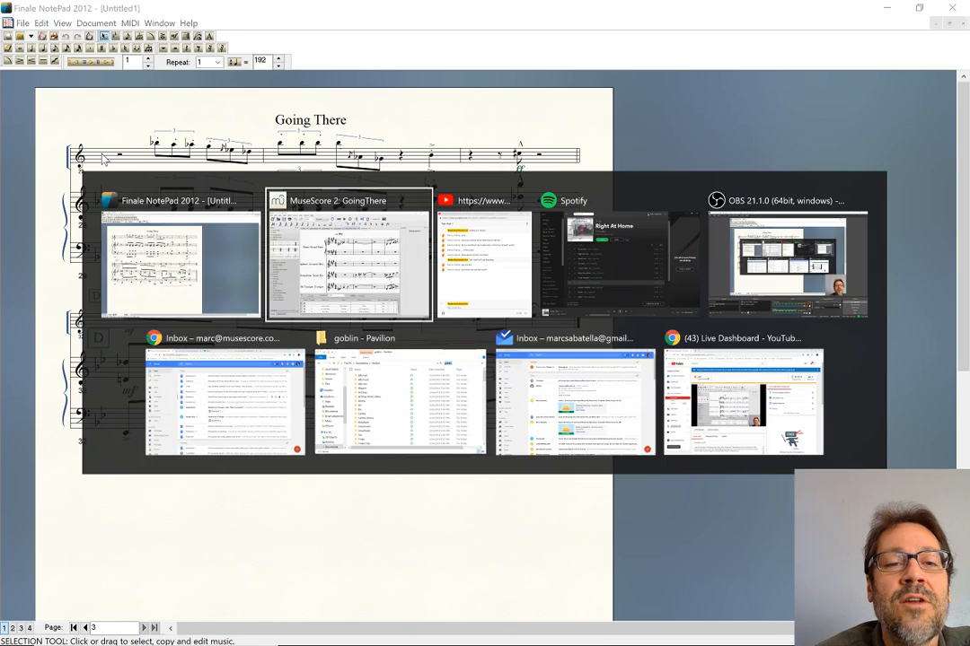
pyautogui.scroll(1, 309, 164)
pyautogui.hscroll(-3, 309, 164)
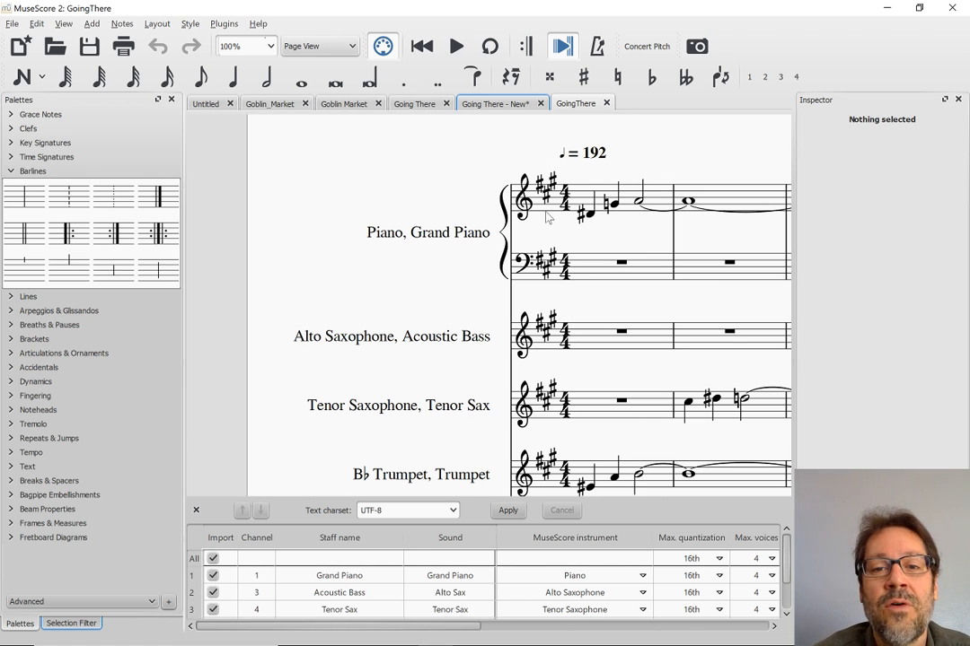
# Step: Toggle Concert Pitch on and off in GoingThere to check the transposition of the imported staves
pyautogui.click(642, 47)
pyautogui.click(641, 49)
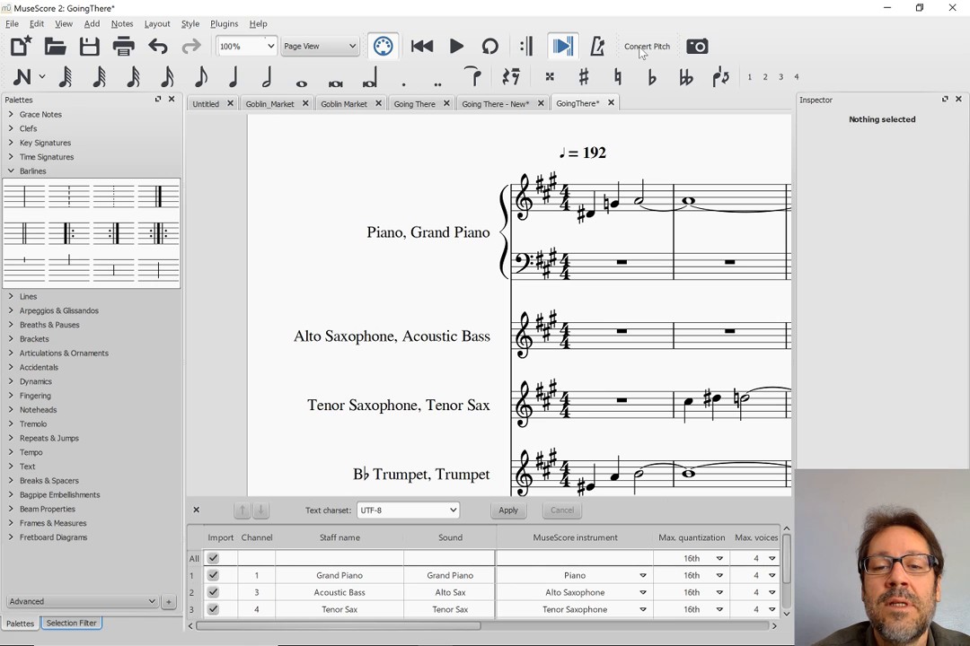
pyautogui.click(641, 50)
pyautogui.click(641, 50)
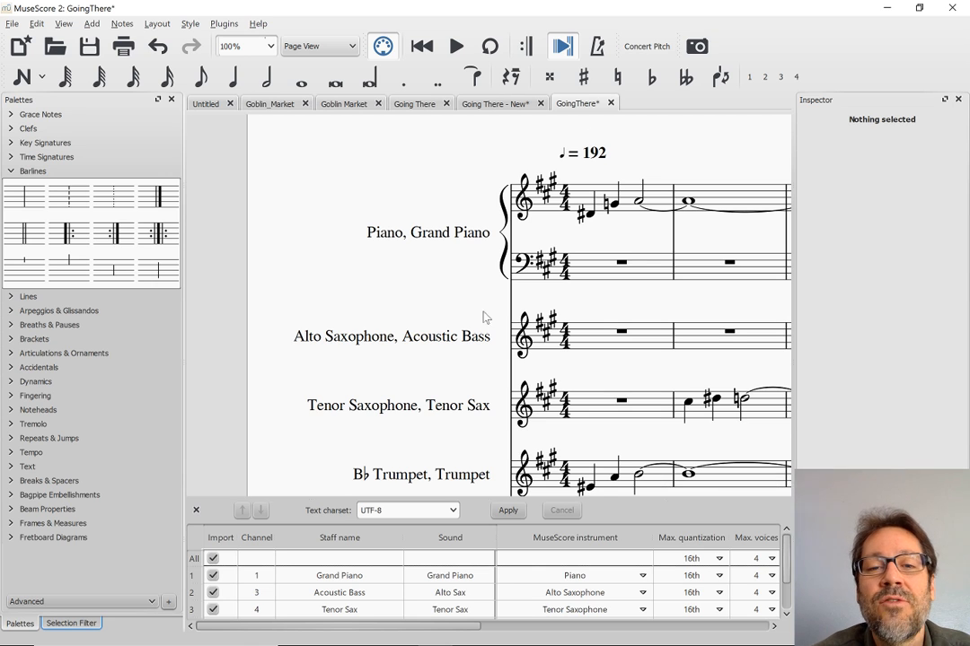
# Step: Compare the opening measures of the imported GoingThere staves with page 1 of Going There in Finale NotePad
pyautogui.hscroll(5, 471, 346)
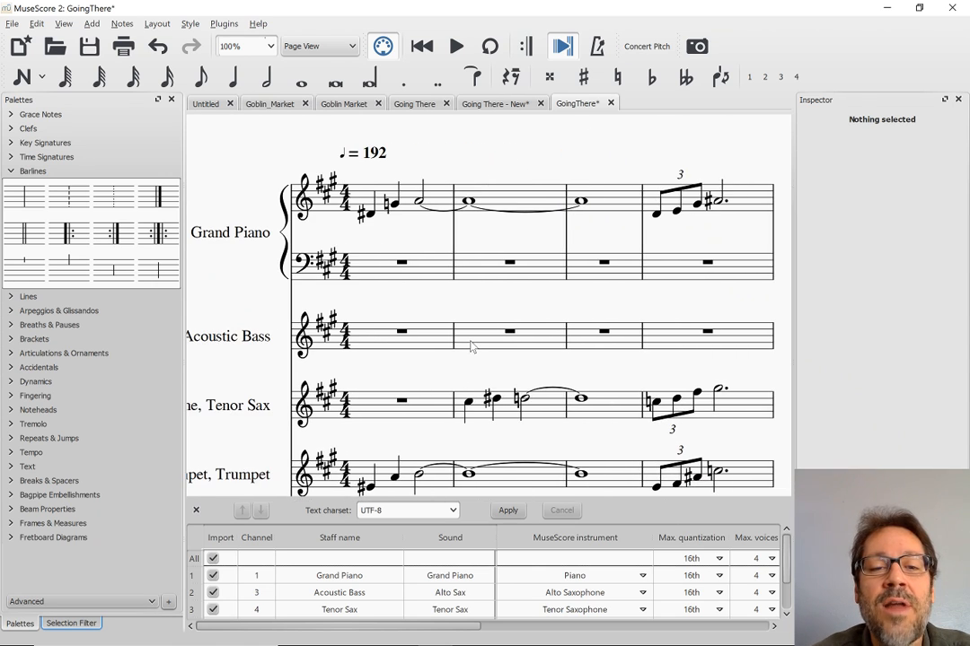
pyautogui.hscroll(-1, 471, 346)
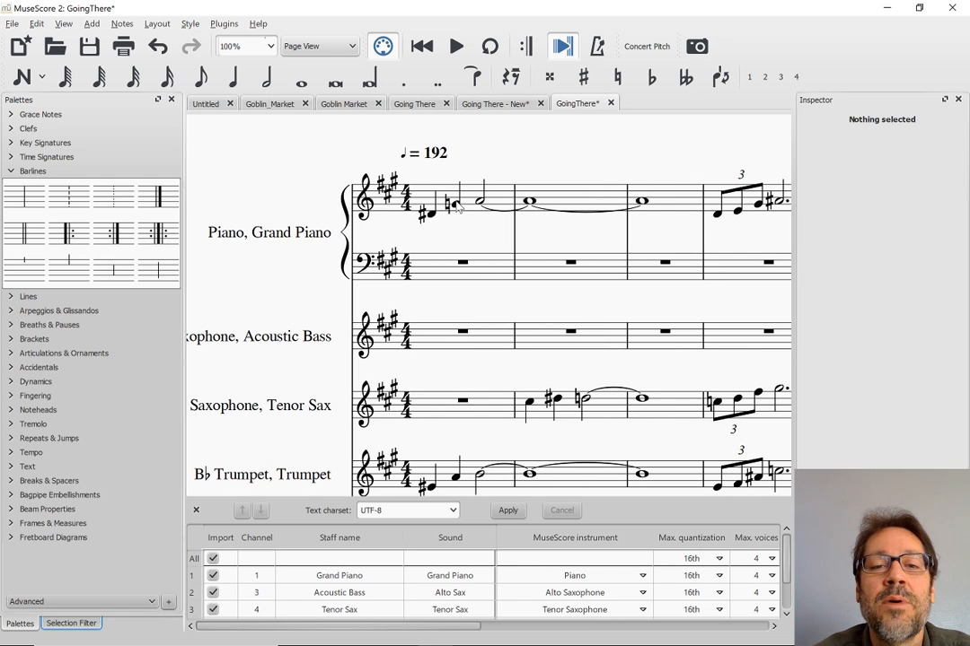
pyautogui.hotkey('alt', 'Tab')
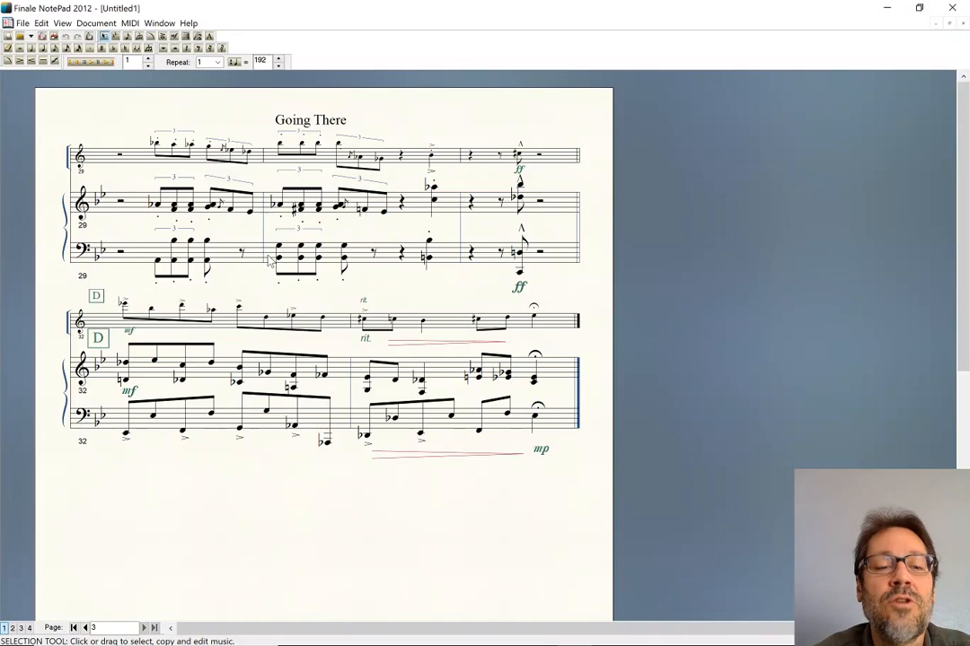
pyautogui.click(74, 627)
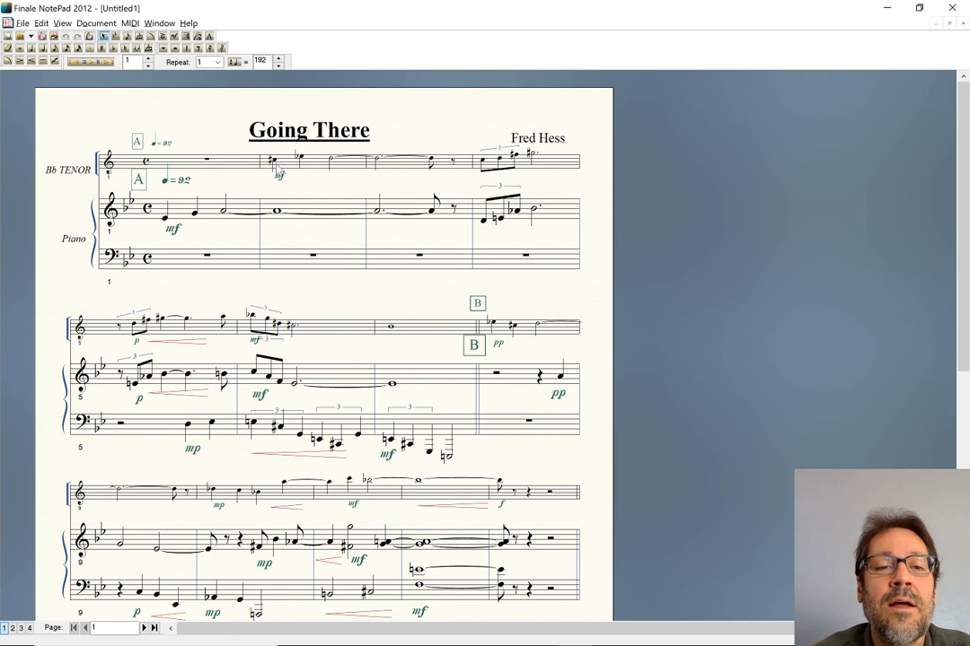
pyautogui.hotkey('alt', 'Tab')
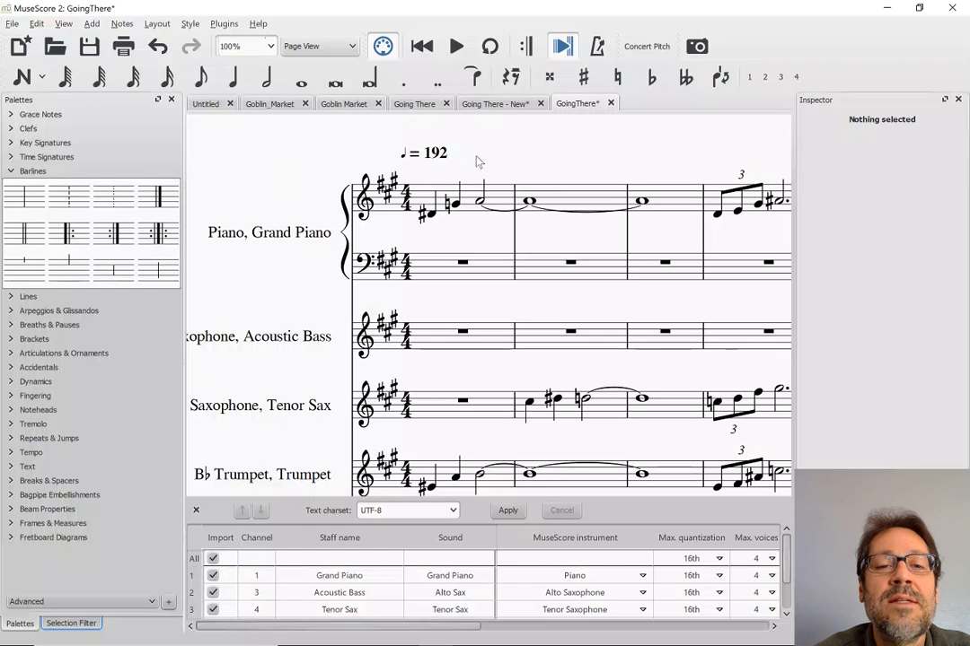
pyautogui.scroll(-1, 570, 301)
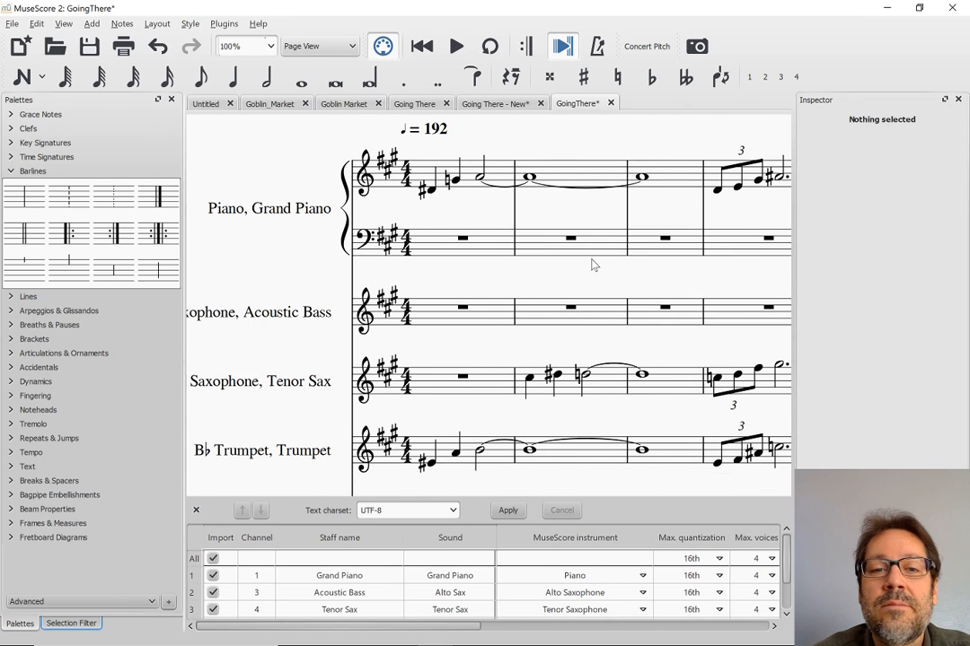
pyautogui.hscroll(2, 591, 265)
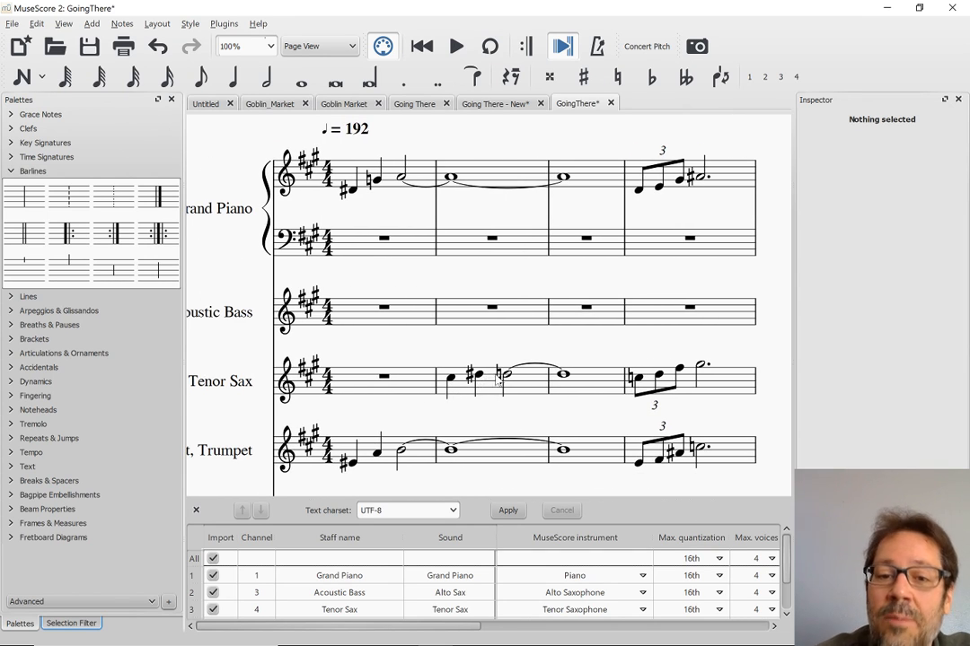
pyautogui.scroll(-4, 460, 391)
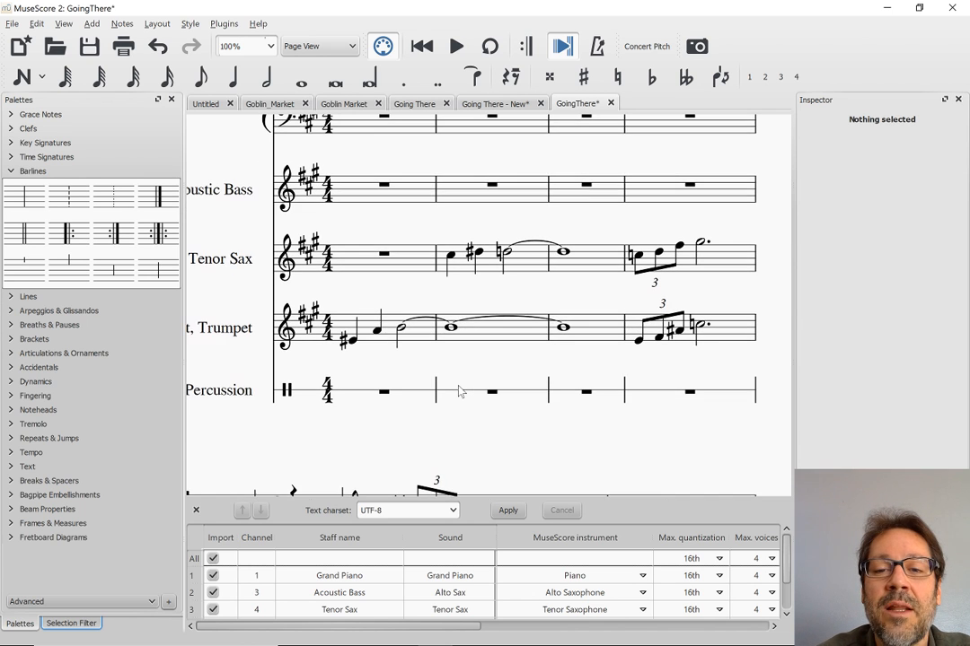
pyautogui.scroll(2, 459, 391)
pyautogui.scroll(3, 460, 392)
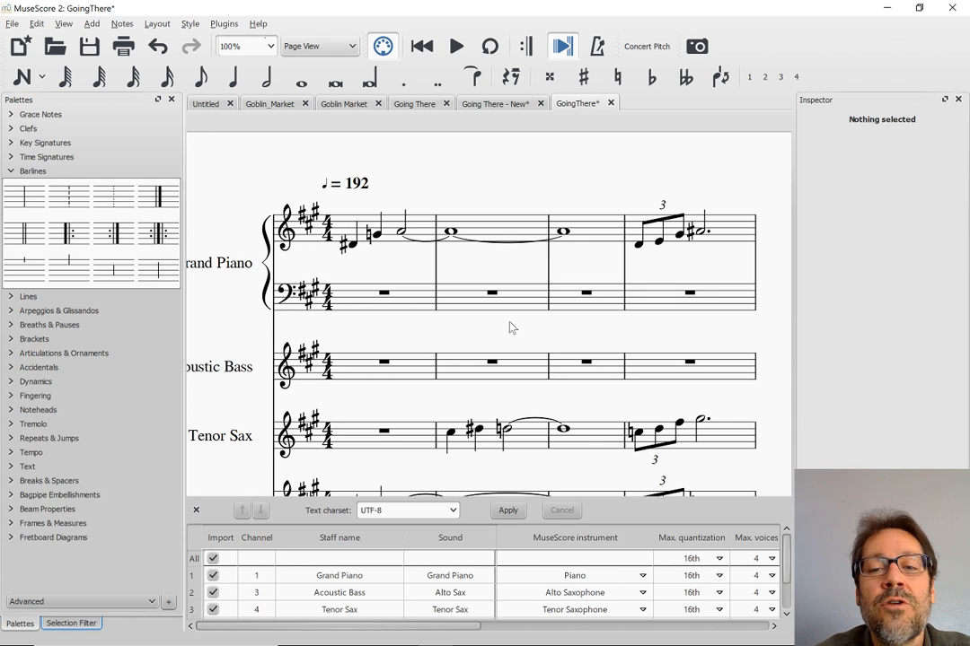
# Step: Examine measures 8 to 11 of the imported GoingThere score across the piano, saxophone and trumpet staves
pyautogui.scroll(-3, 510, 340)
pyautogui.hscroll(6, 509, 339)
pyautogui.scroll(1, 509, 340)
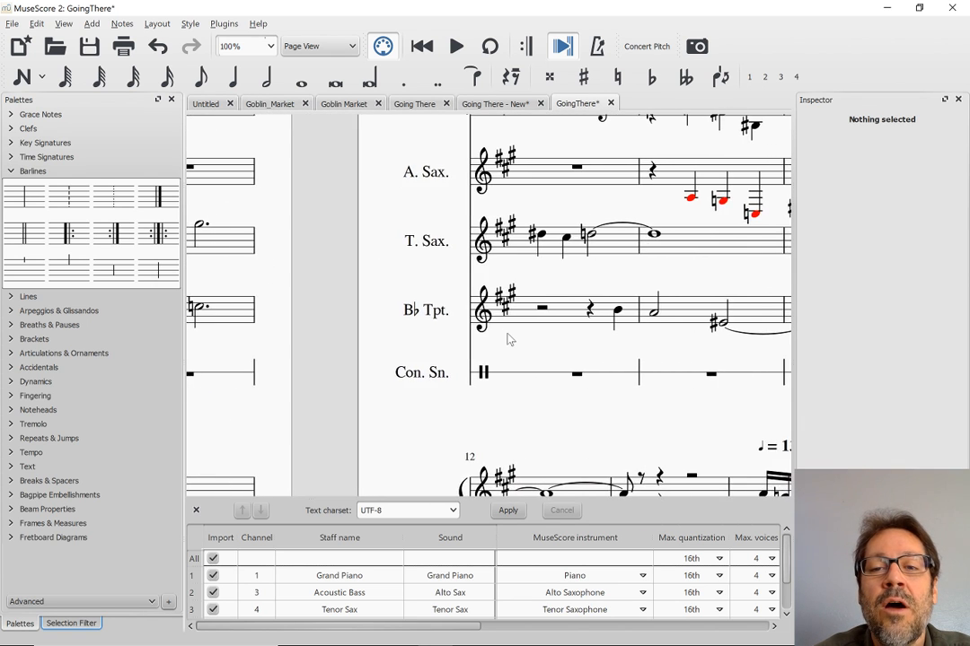
pyautogui.hscroll(-4, 510, 340)
pyautogui.scroll(3, 509, 339)
pyautogui.hscroll(3, 509, 339)
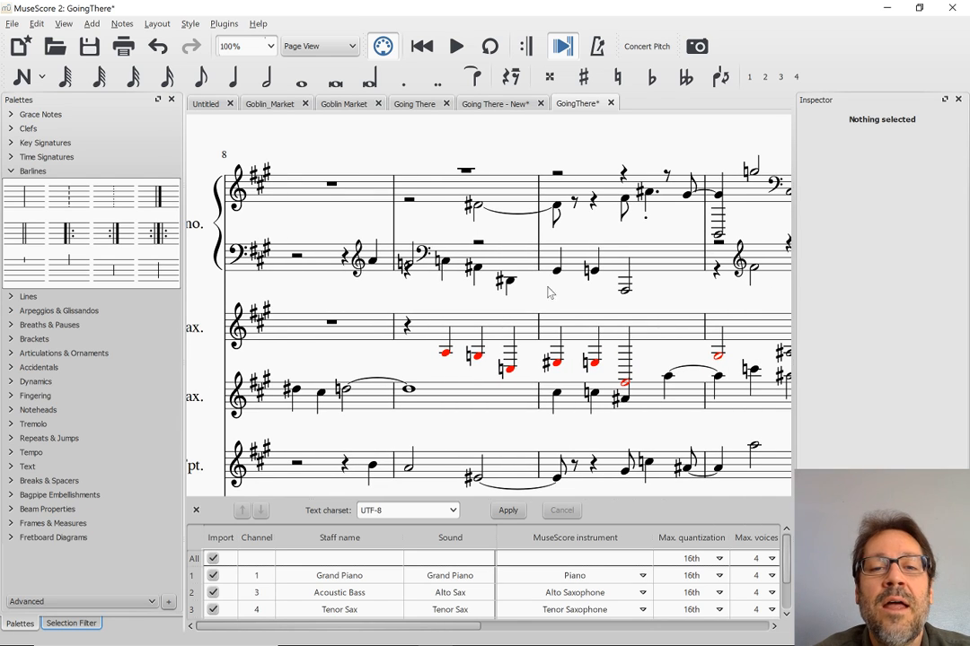
pyautogui.hscroll(4, 578, 227)
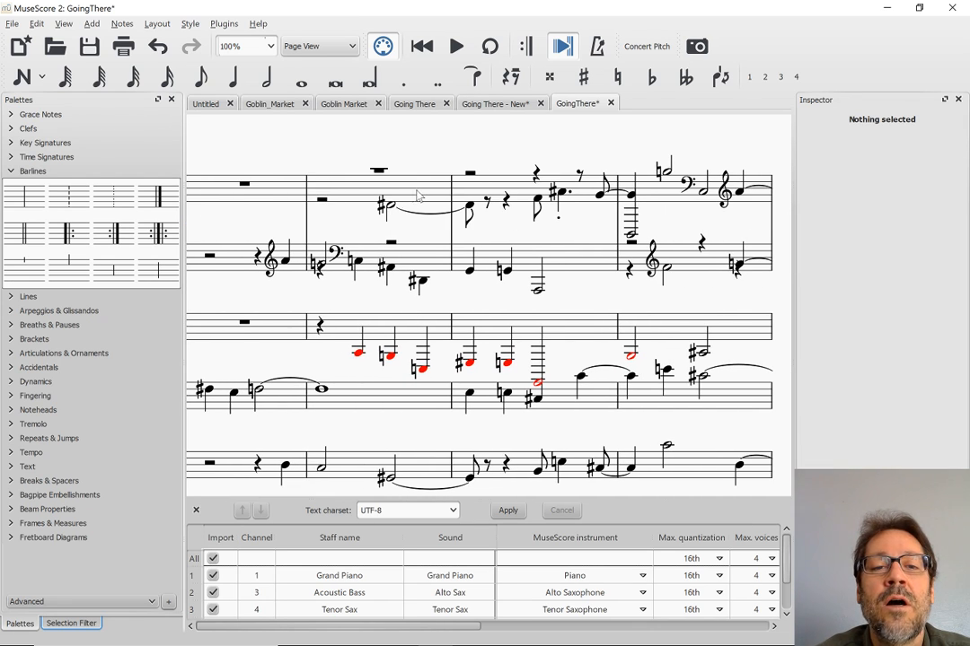
pyautogui.hscroll(-5, 422, 199)
pyautogui.hscroll(5, 429, 205)
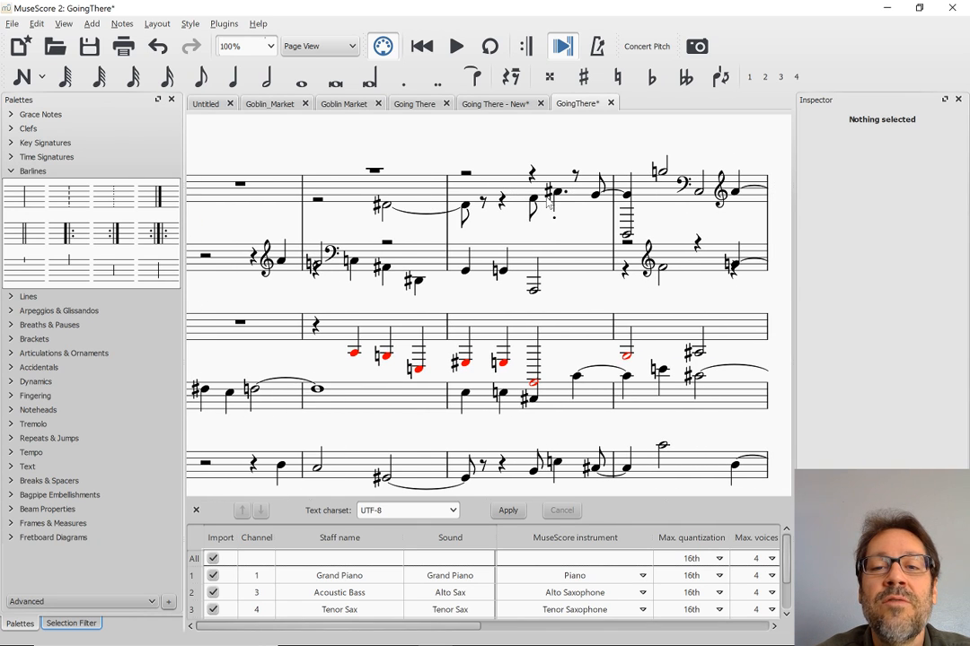
pyautogui.hscroll(-4, 505, 210)
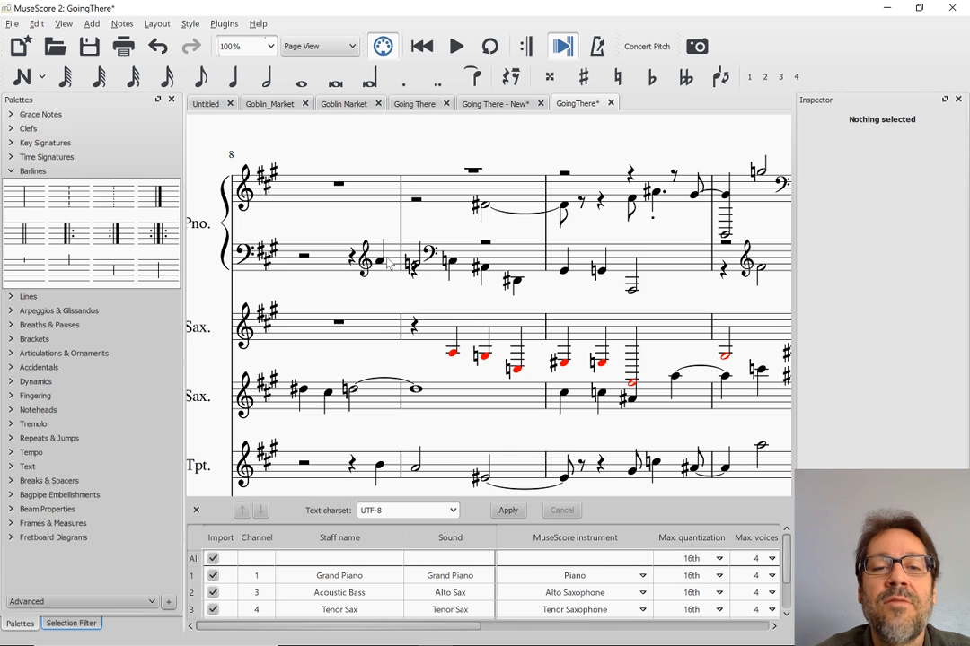
# Step: Compare the imported piano notation in measures 8 to 10 with the same measures on page 1 in Finale NotePad
pyautogui.hotkey('alt', 'Tab')
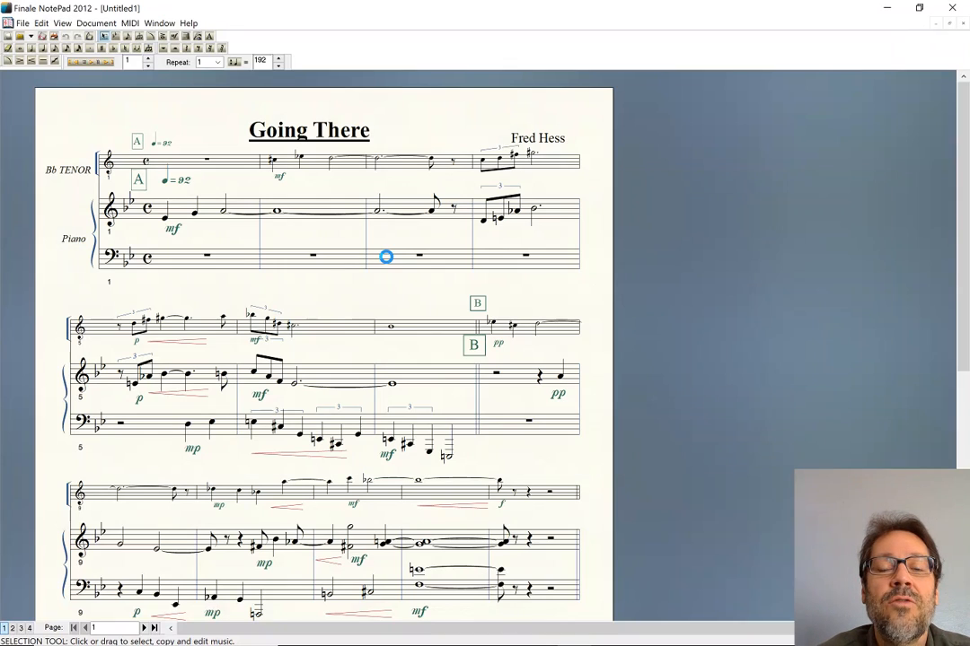
pyautogui.scroll(-2, 350, 379)
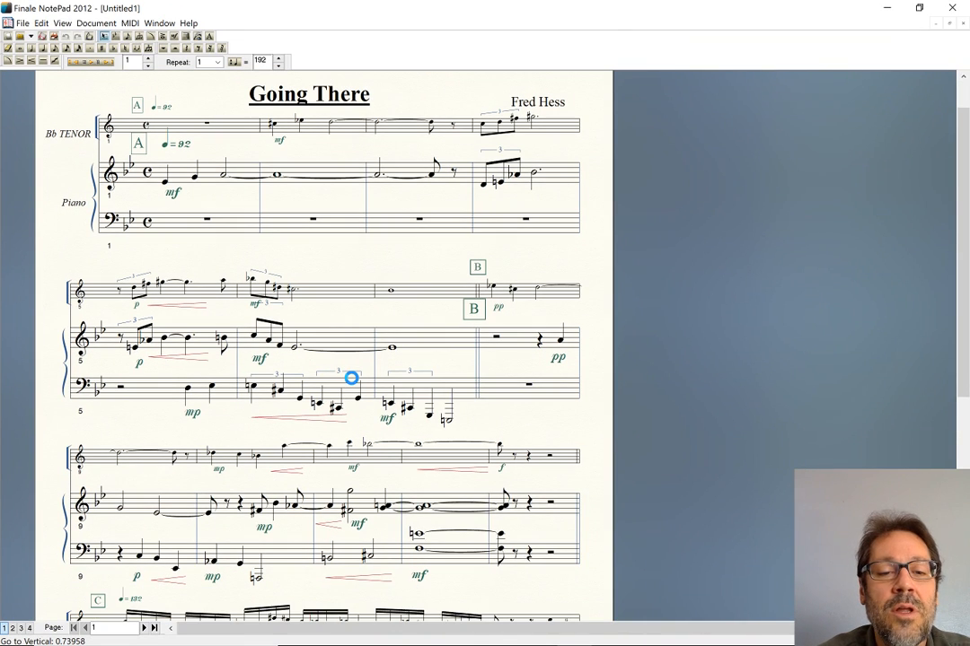
pyautogui.scroll(-3, 351, 379)
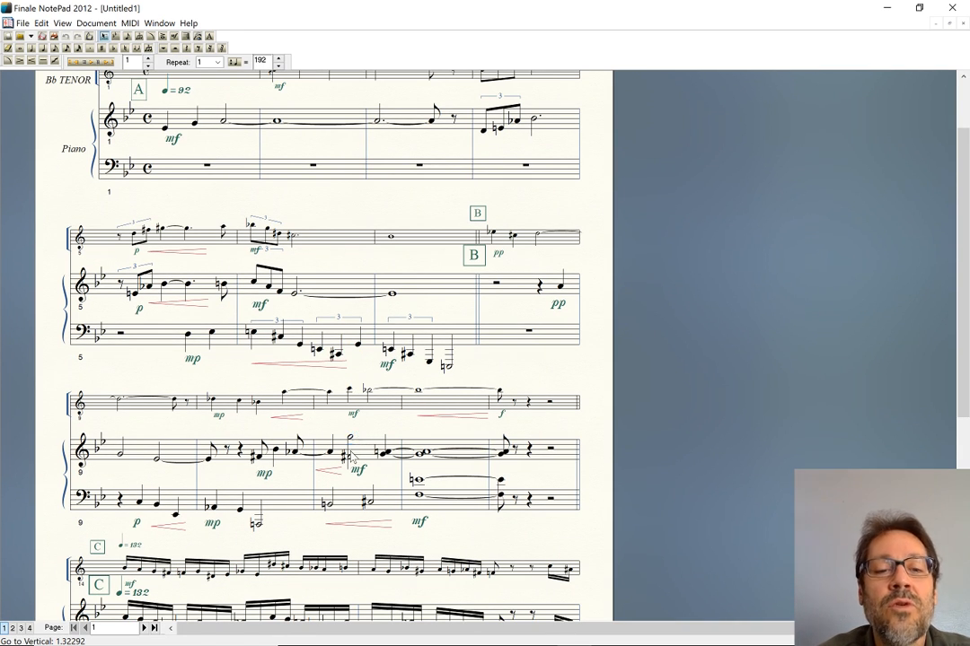
pyautogui.click(246, 446)
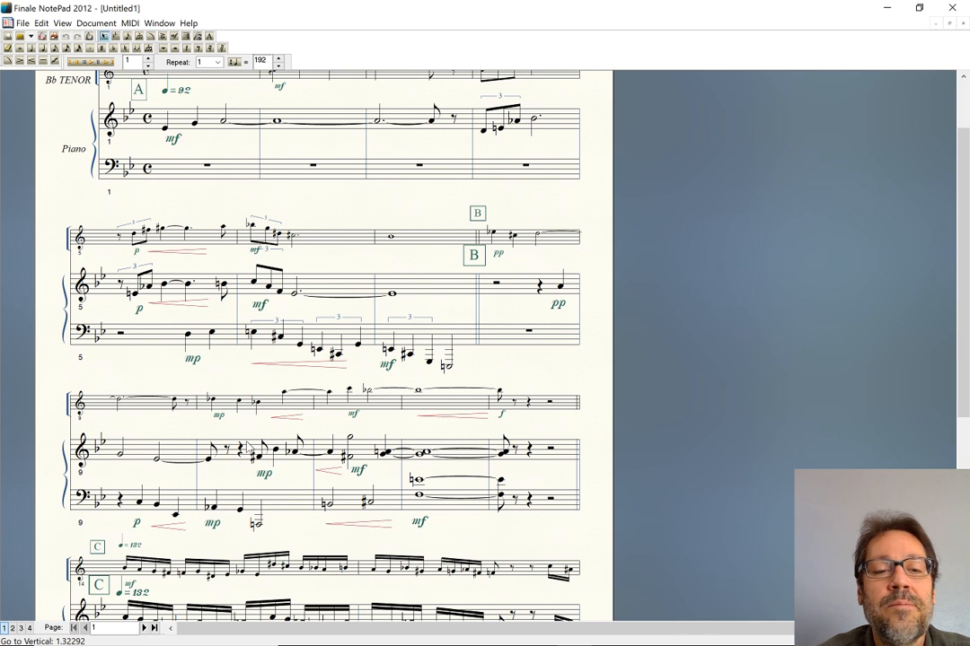
pyautogui.hotkey('alt', 'Tab')
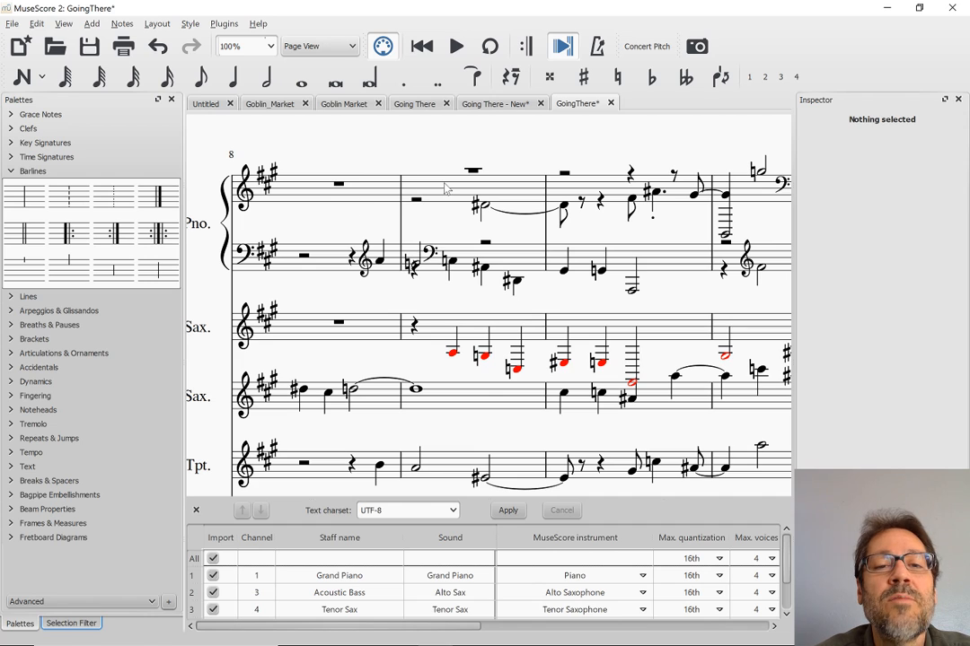
pyautogui.hotkey('alt', 'Tab')
pyautogui.click(272, 345)
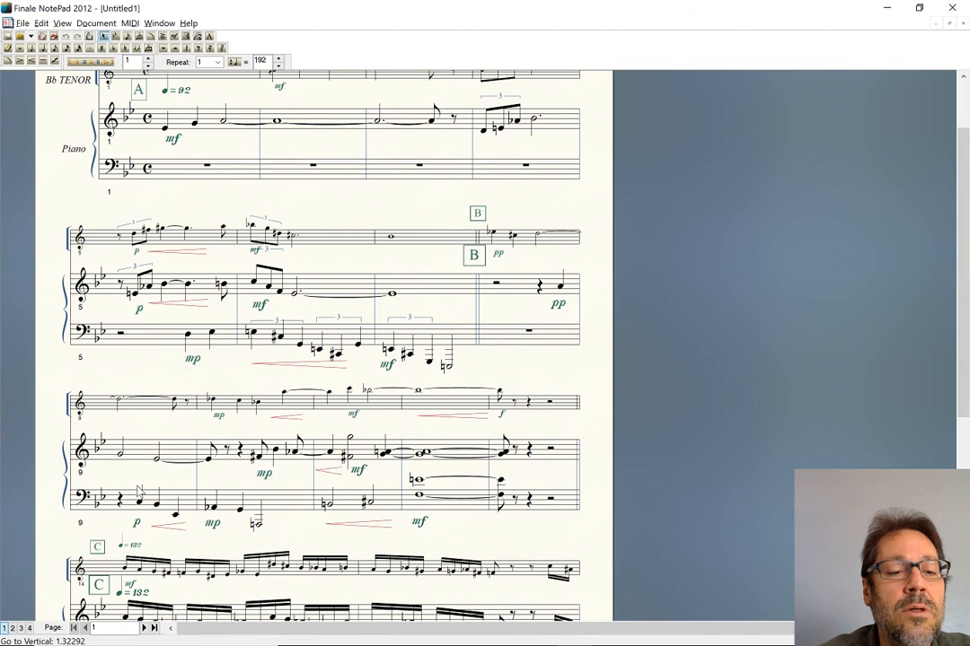
pyautogui.click(82, 523)
pyautogui.click(123, 470)
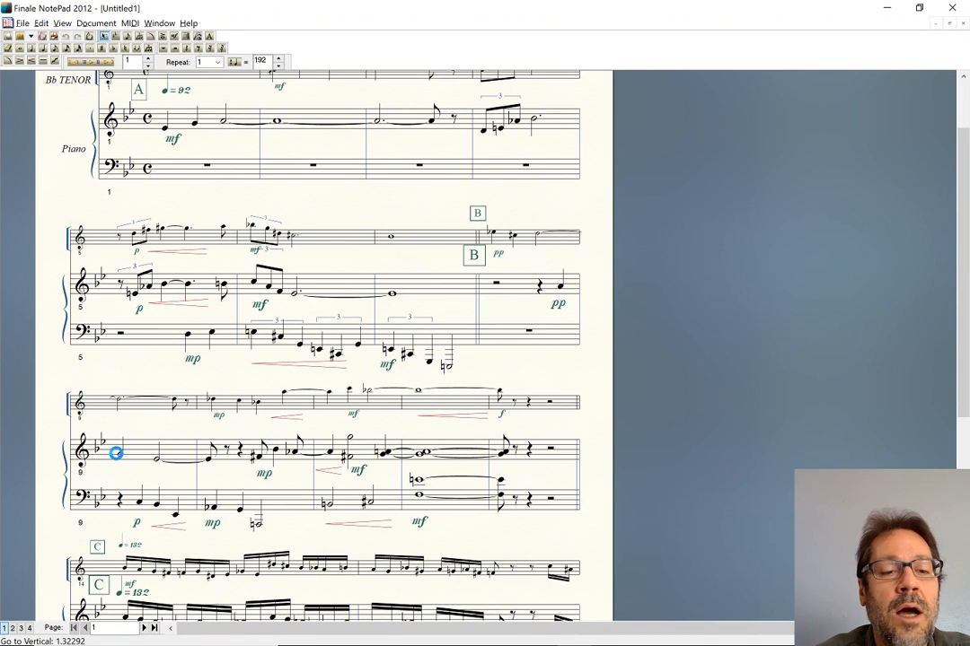
pyautogui.click(164, 465)
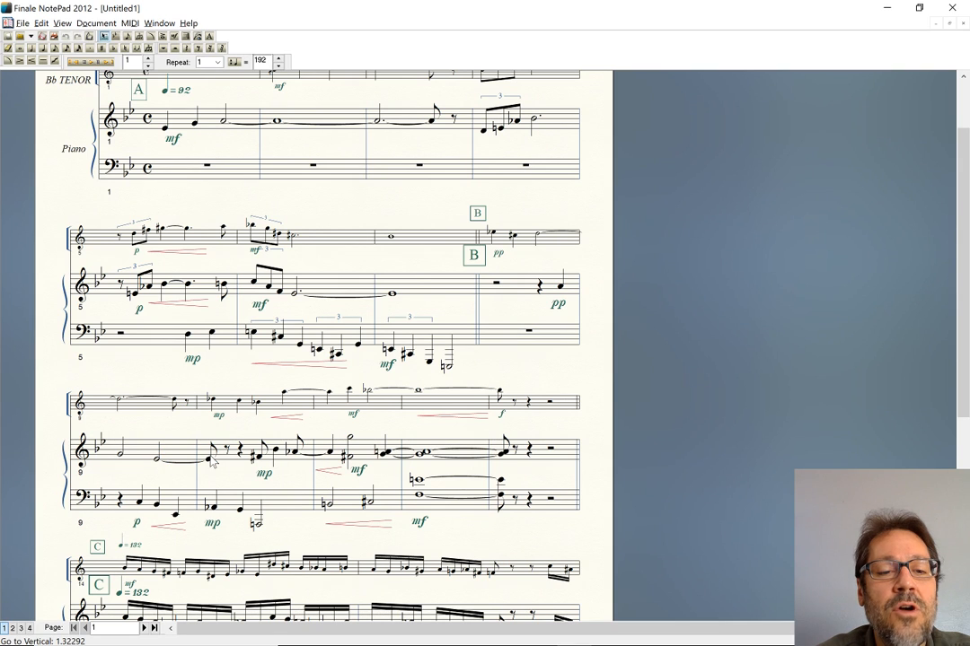
pyautogui.hotkey('alt', 'Tab')
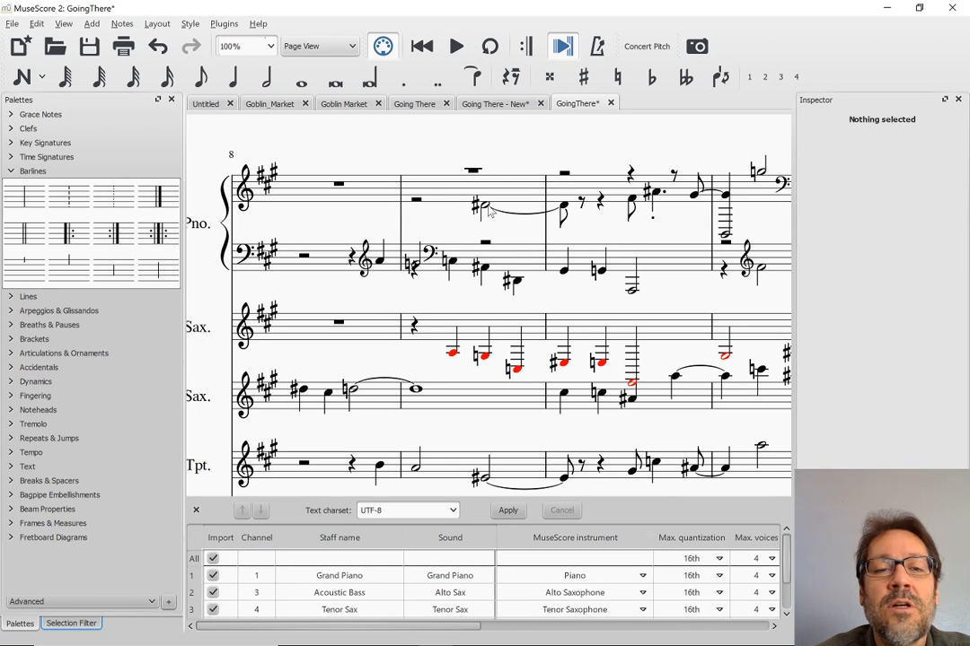
pyautogui.hotkey('alt', 'Tab')
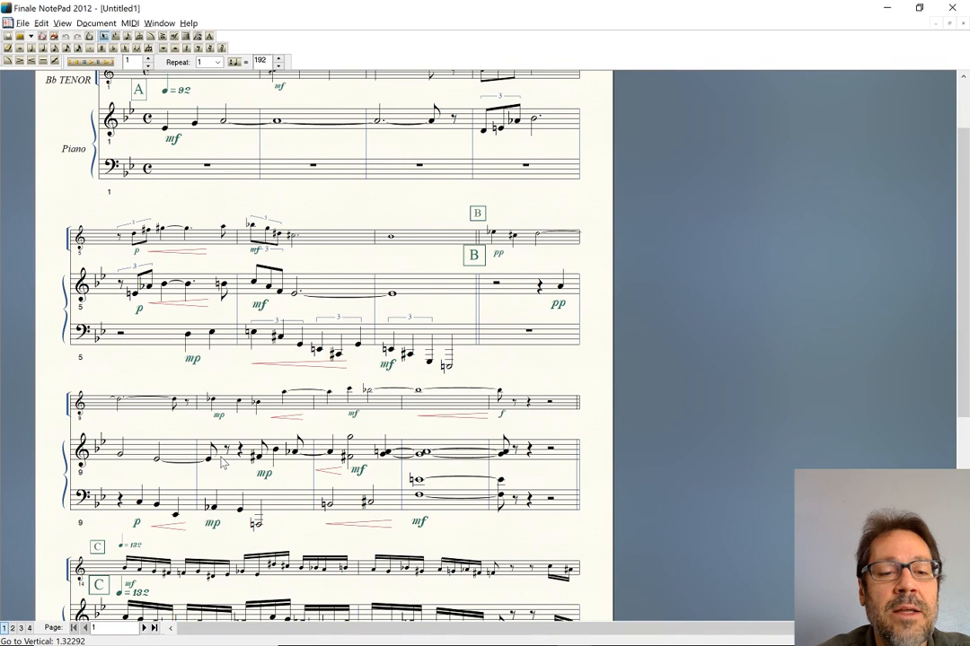
pyautogui.hotkey('alt', 'Tab')
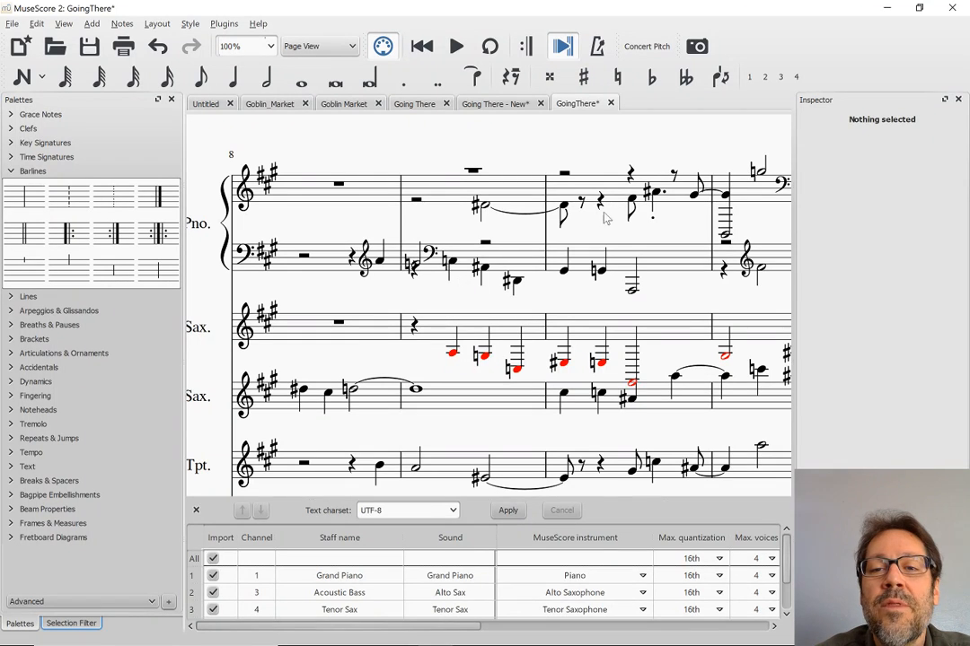
# Step: Select the low half note opening measure 11 in the upper piano staff and examine the voices and clefs around it, checking against Finale NotePad
pyautogui.click(726, 237)
pyautogui.hscroll(2, 710, 233)
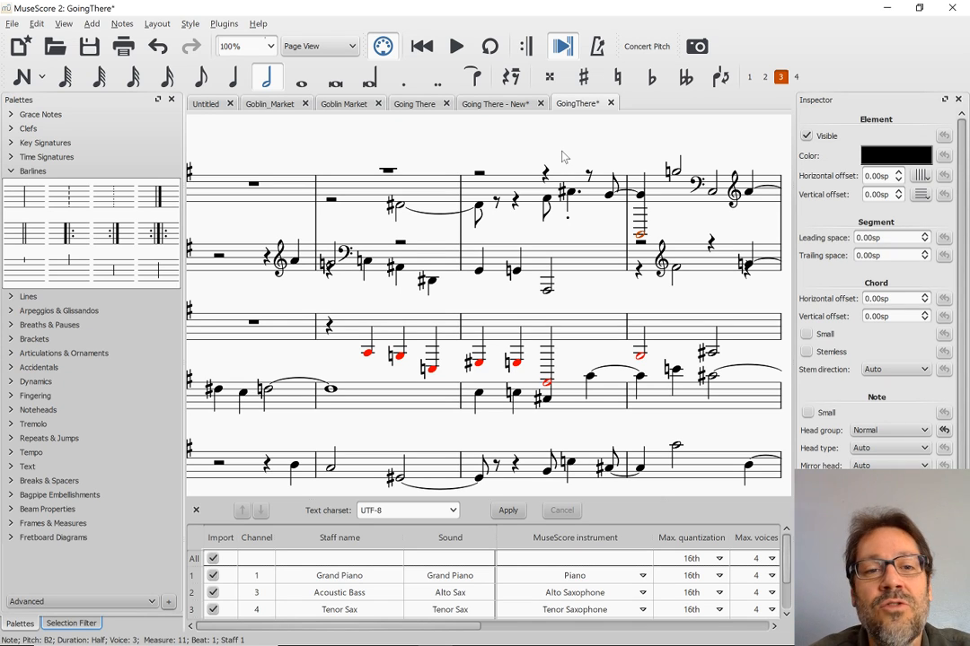
pyautogui.hotkey('alt', 'Tab')
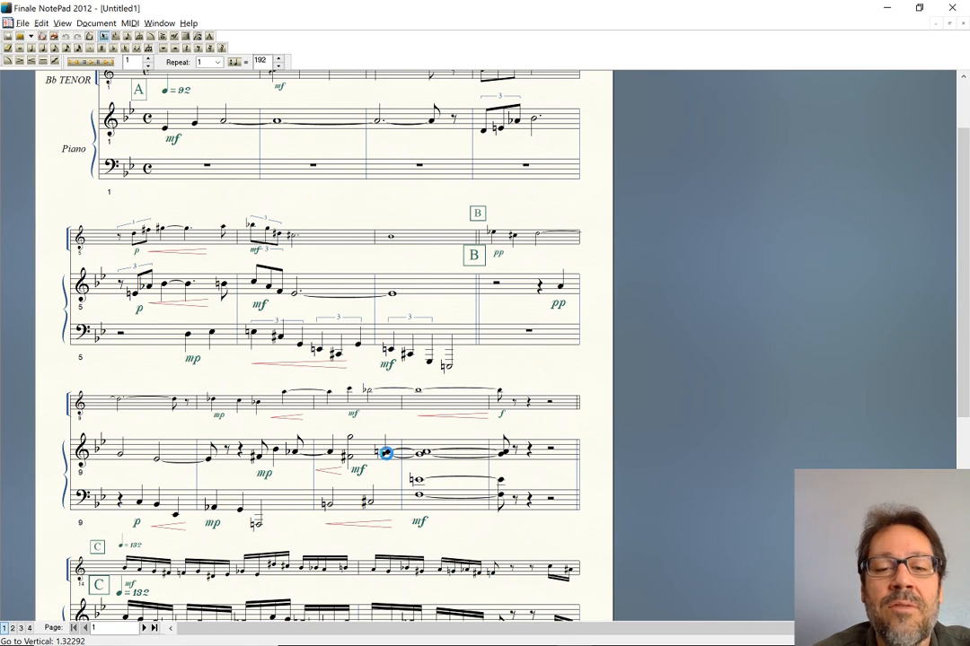
pyautogui.hotkey('alt', 'Tab')
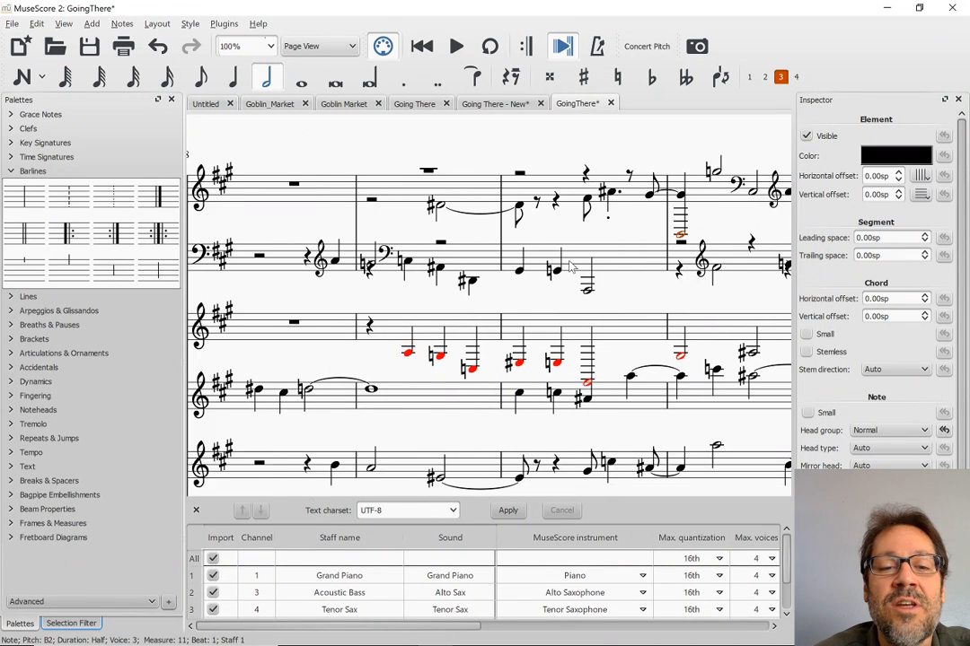
pyautogui.hscroll(-2, 570, 266)
pyautogui.hscroll(2, 569, 267)
pyautogui.scroll(-1, 569, 266)
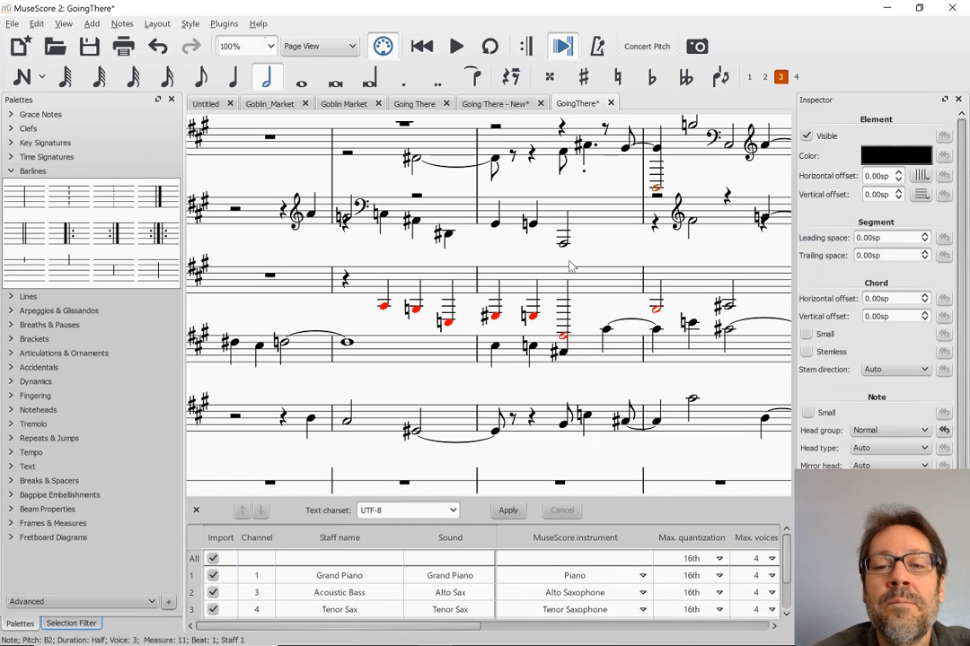
pyautogui.hscroll(2, 675, 232)
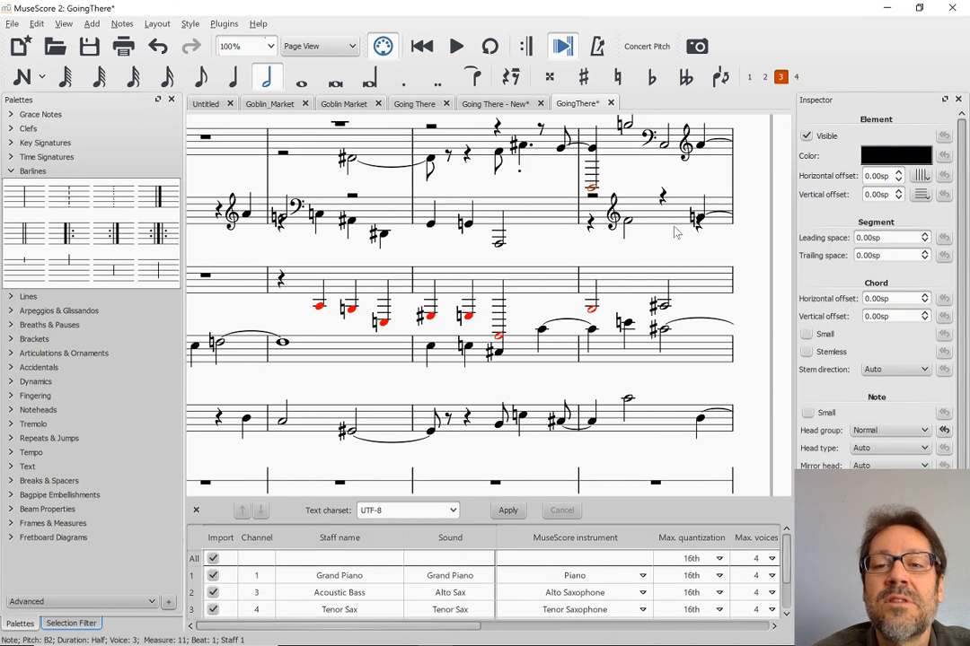
pyautogui.scroll(2, 675, 232)
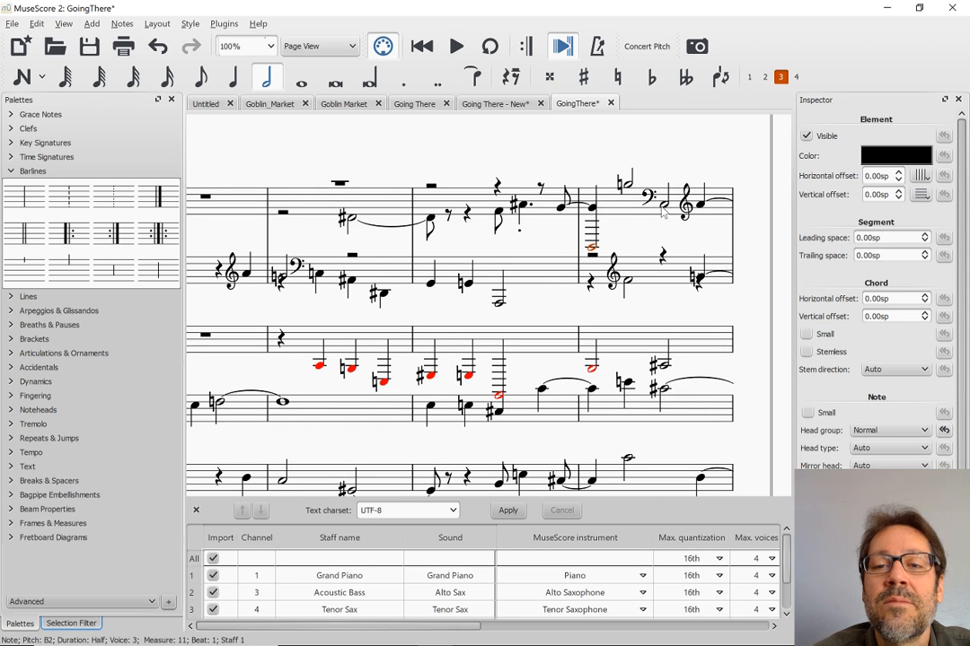
pyautogui.hscroll(-3, 592, 252)
# Step: Examine the imported system starting at measure 12, selecting the lower whole note in the upper piano staff to check its voice
pyautogui.hotkey('alt', 'Tab')
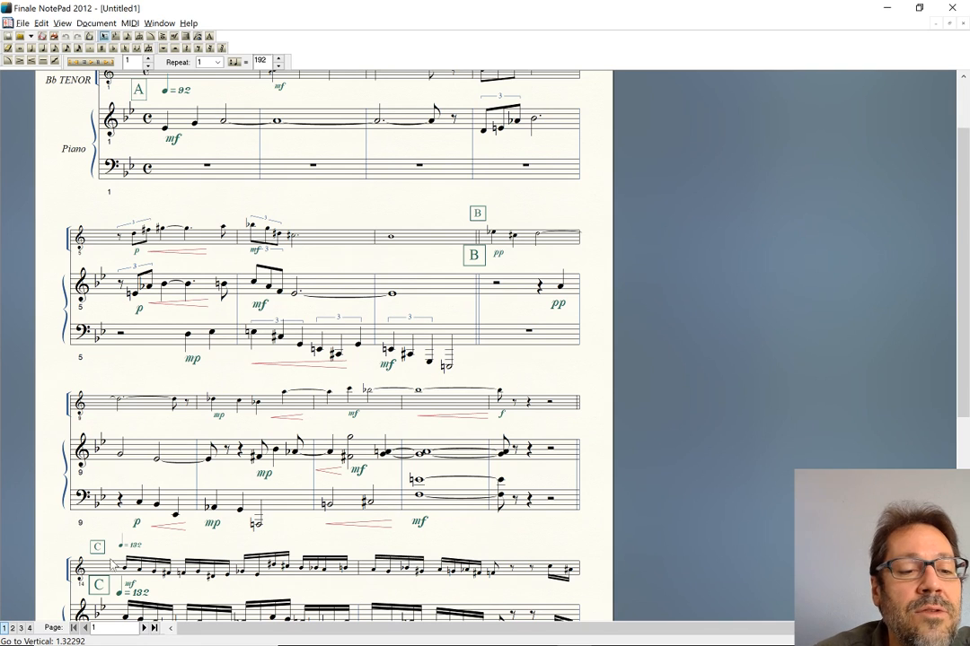
pyautogui.hotkey('alt', 'Tab')
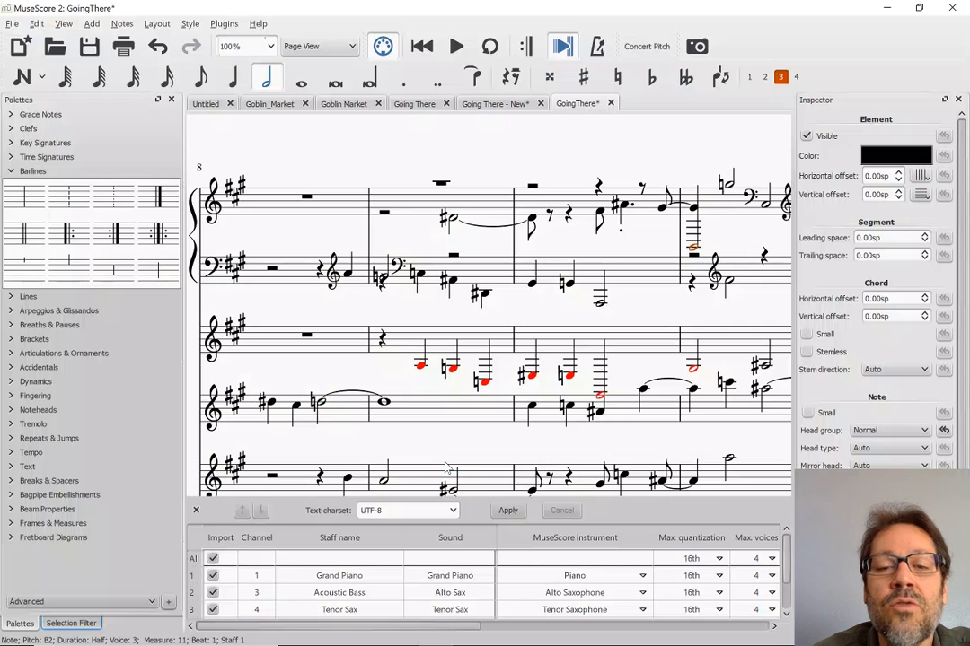
pyautogui.scroll(-3, 339, 395)
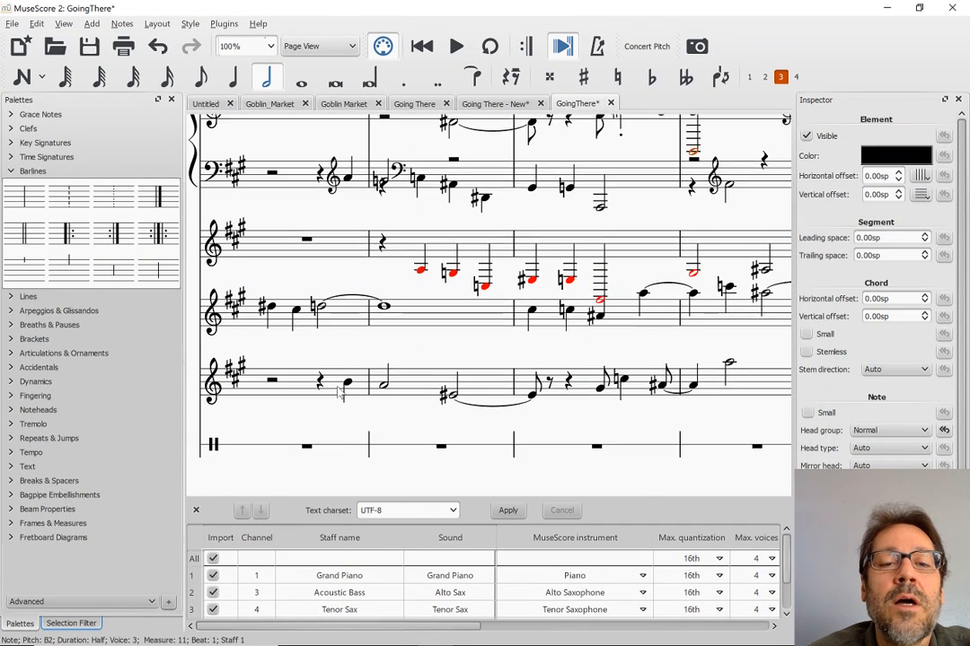
pyautogui.scroll(-10, 340, 395)
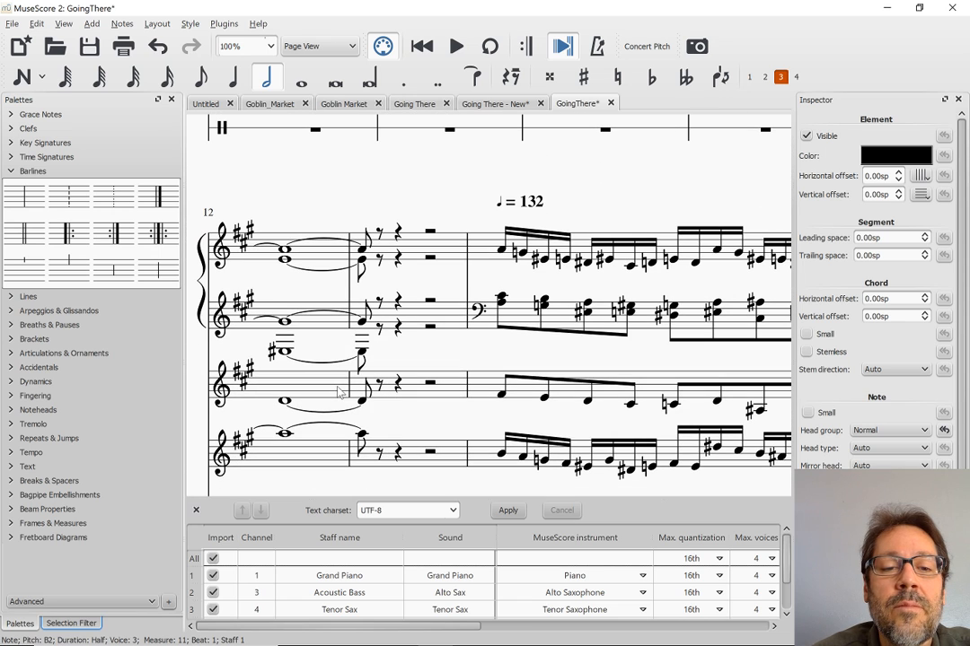
pyautogui.scroll(-1, 260, 395)
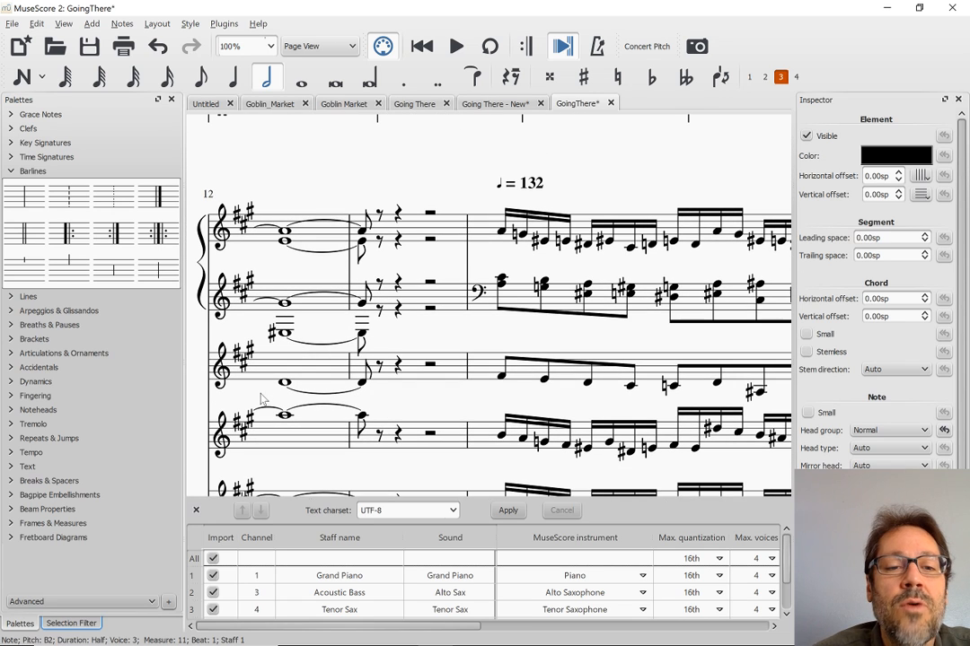
pyautogui.click(283, 241)
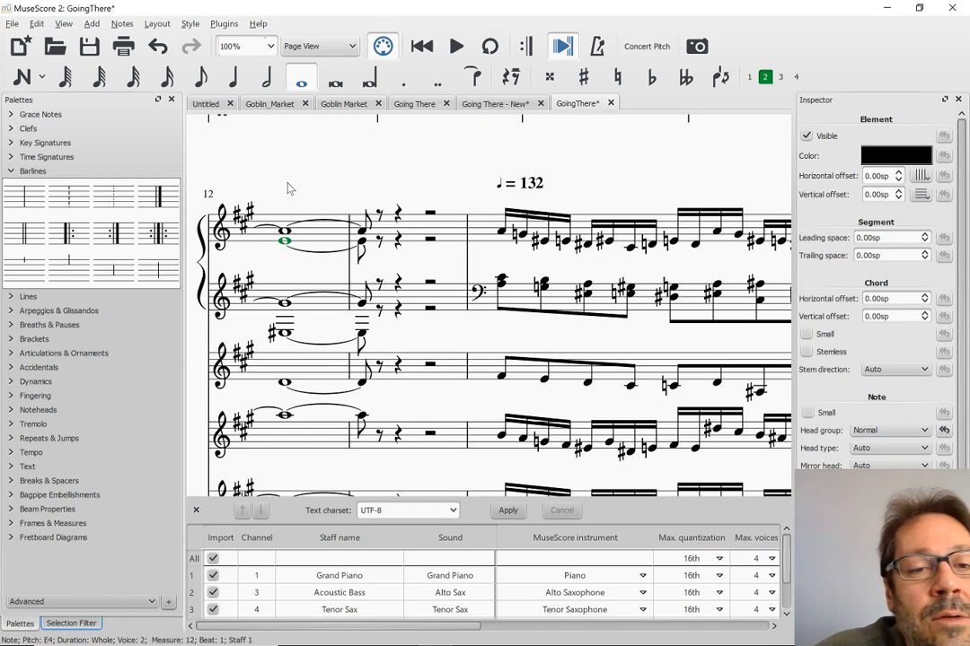
pyautogui.hscroll(2, 287, 189)
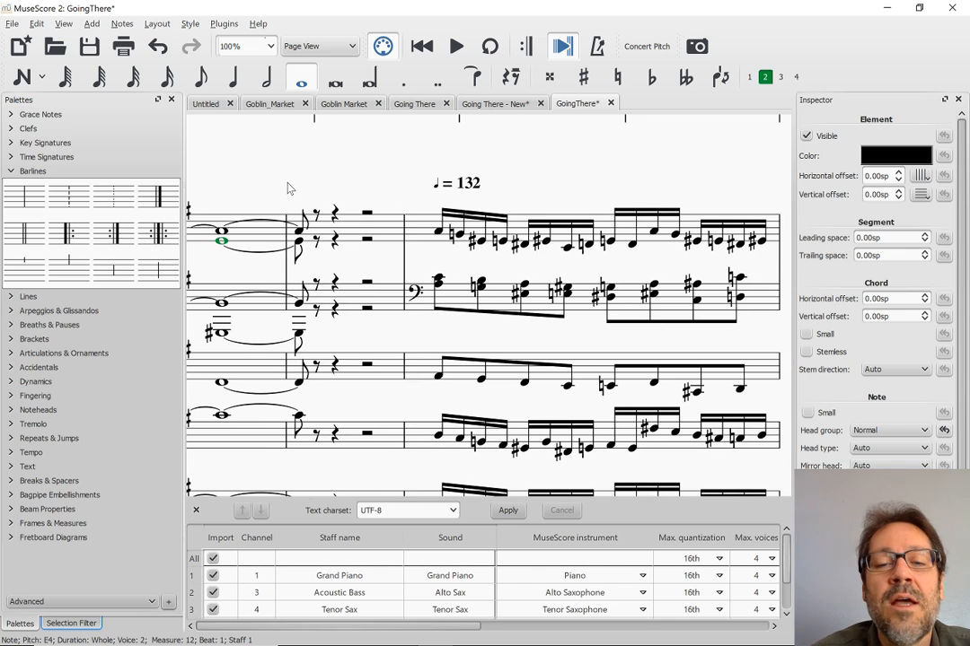
pyautogui.hscroll(-2, 287, 188)
pyautogui.scroll(3, 288, 189)
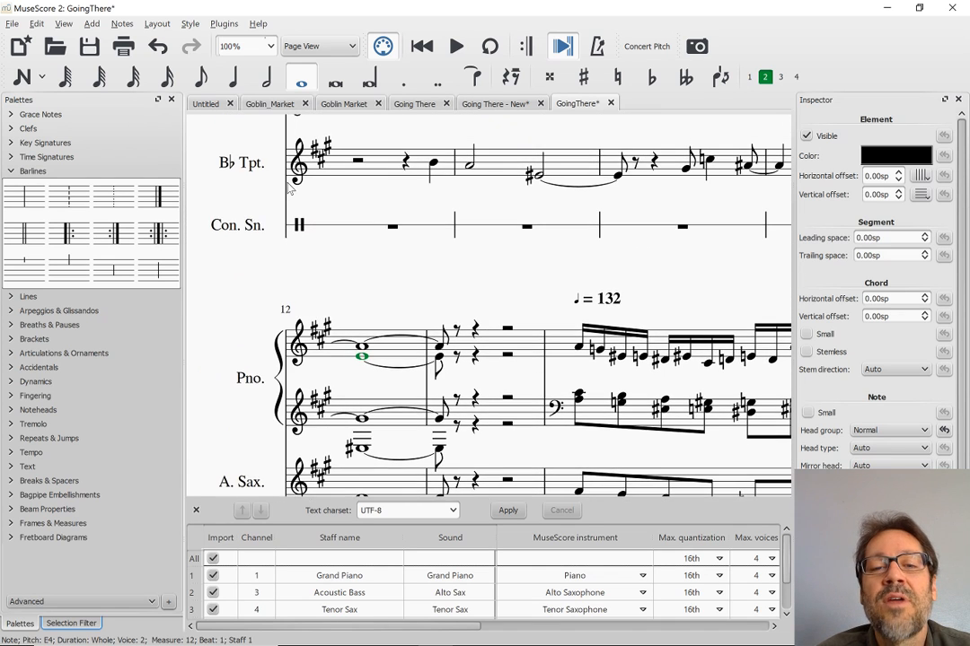
# Step: Return to the imported system at measure 8 and compare it with sections B and C of Going There in Finale NotePad
pyautogui.scroll(5, 288, 189)
pyautogui.hscroll(2, 288, 188)
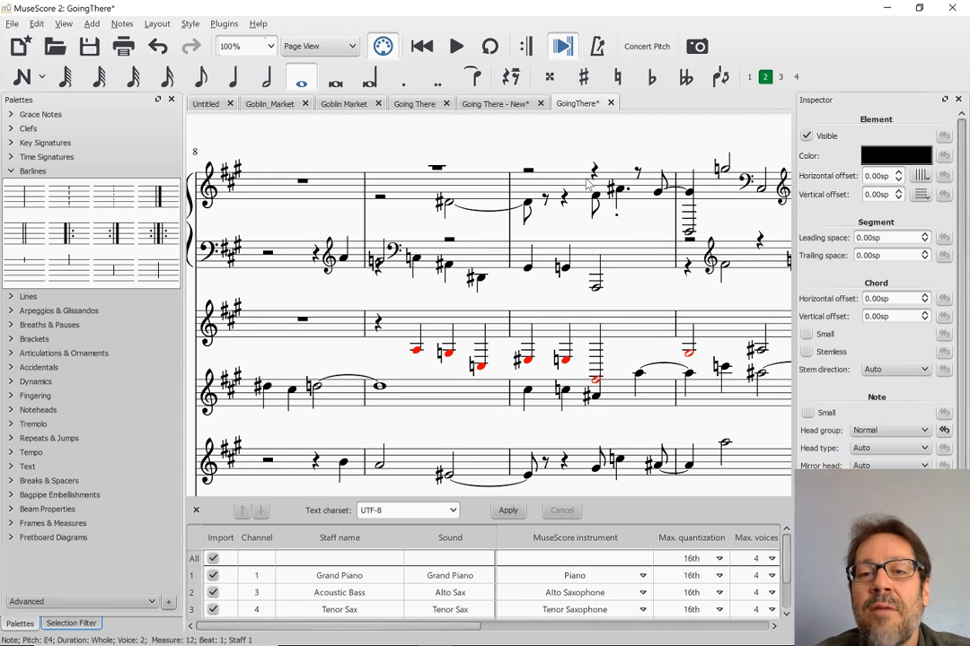
pyautogui.hotkey('alt', 'Tab')
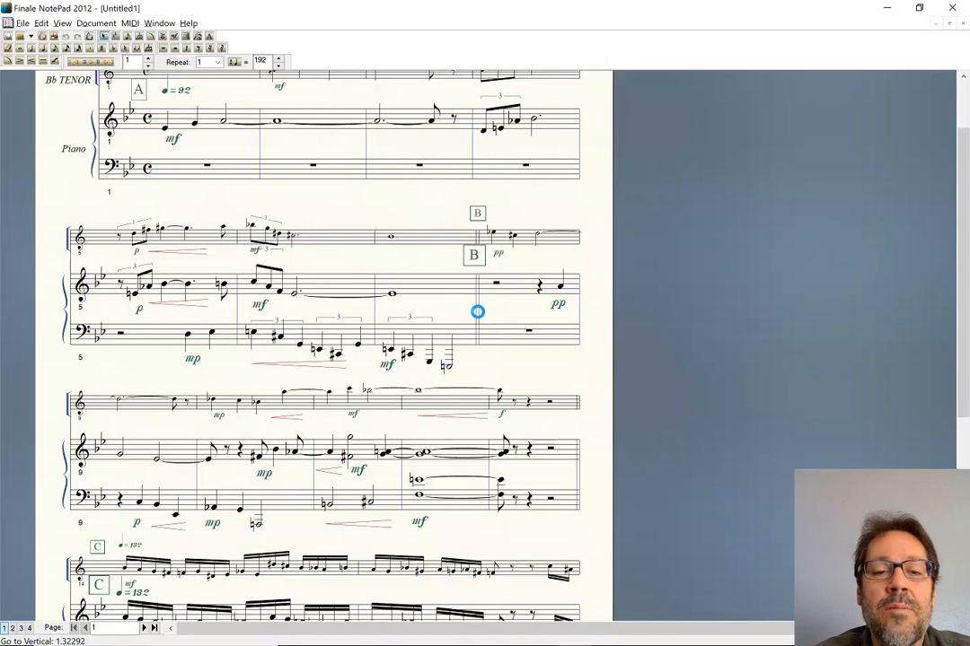
pyautogui.scroll(-2, 446, 341)
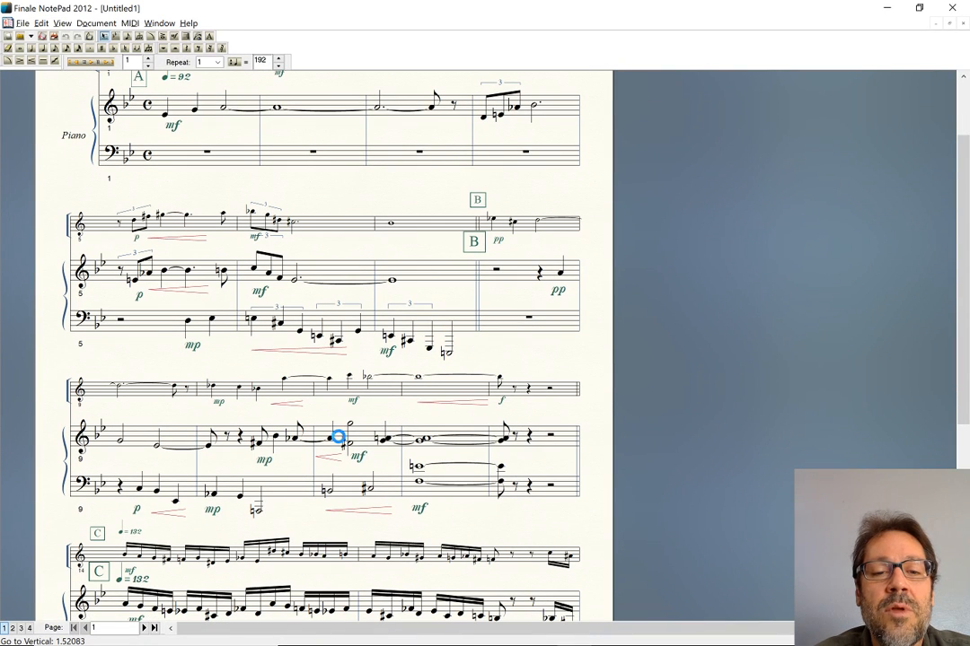
pyautogui.scroll(-3, 323, 420)
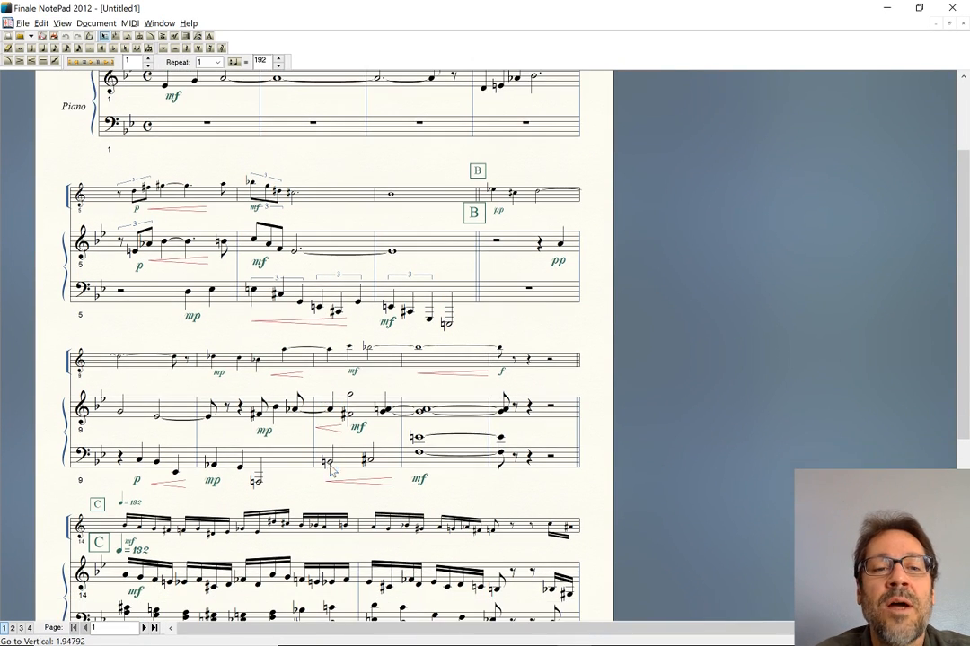
pyautogui.scroll(-2, 325, 465)
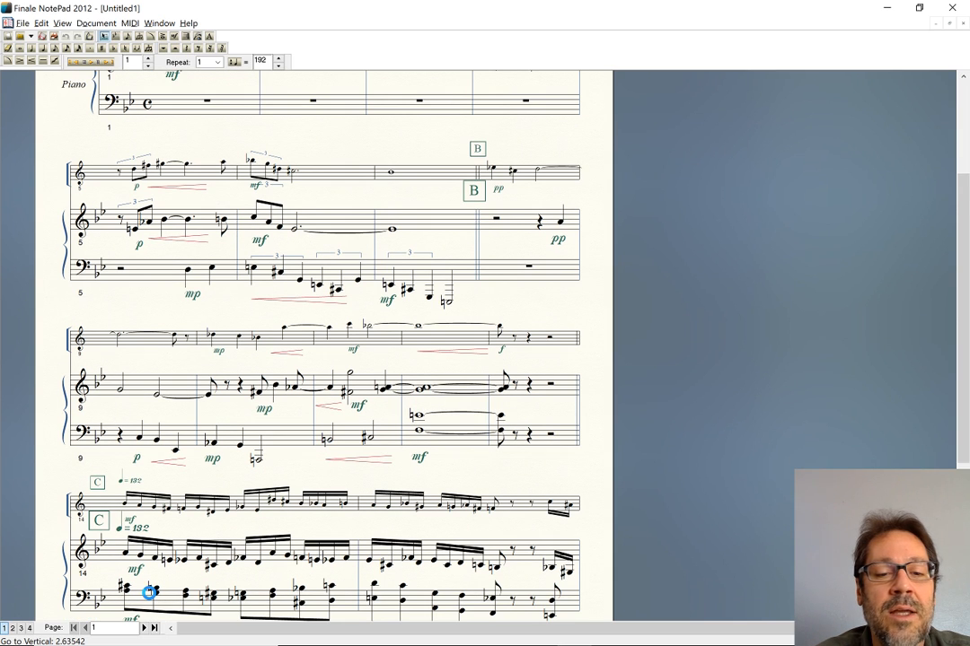
# Step: Look through the rest of Going There in Finale NotePad, from the end of page 1 to the final system on page 3
pyautogui.scroll(-3, 152, 585)
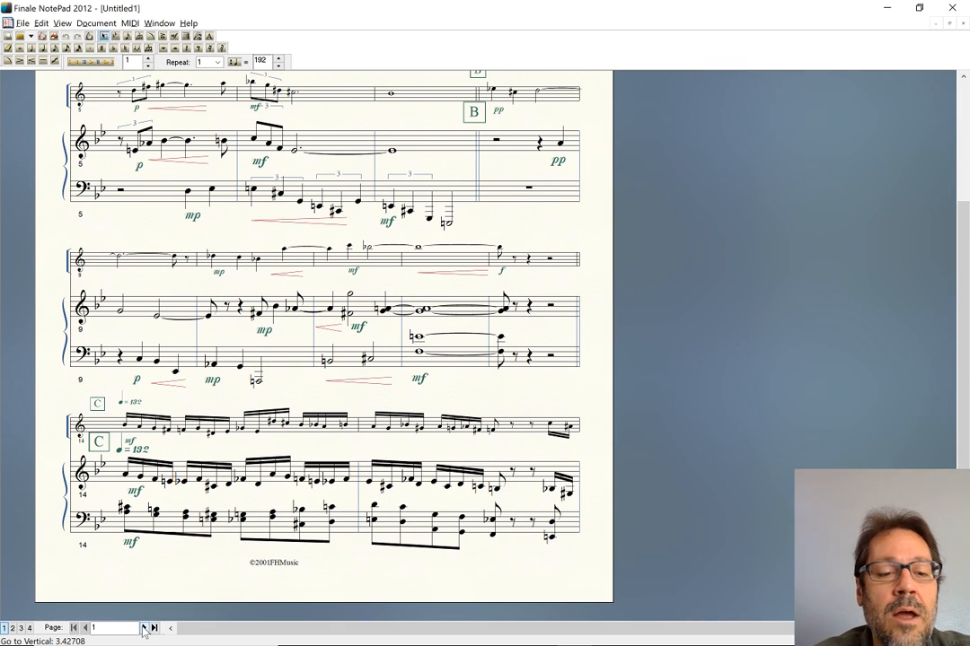
pyautogui.click(143, 627)
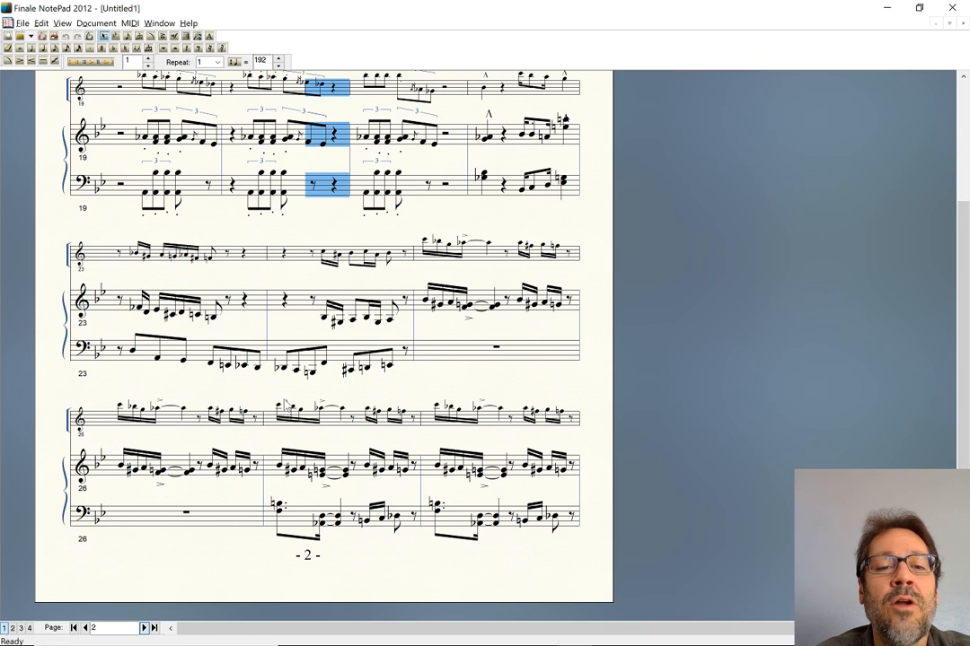
pyautogui.scroll(2, 284, 399)
pyautogui.scroll(1, 283, 398)
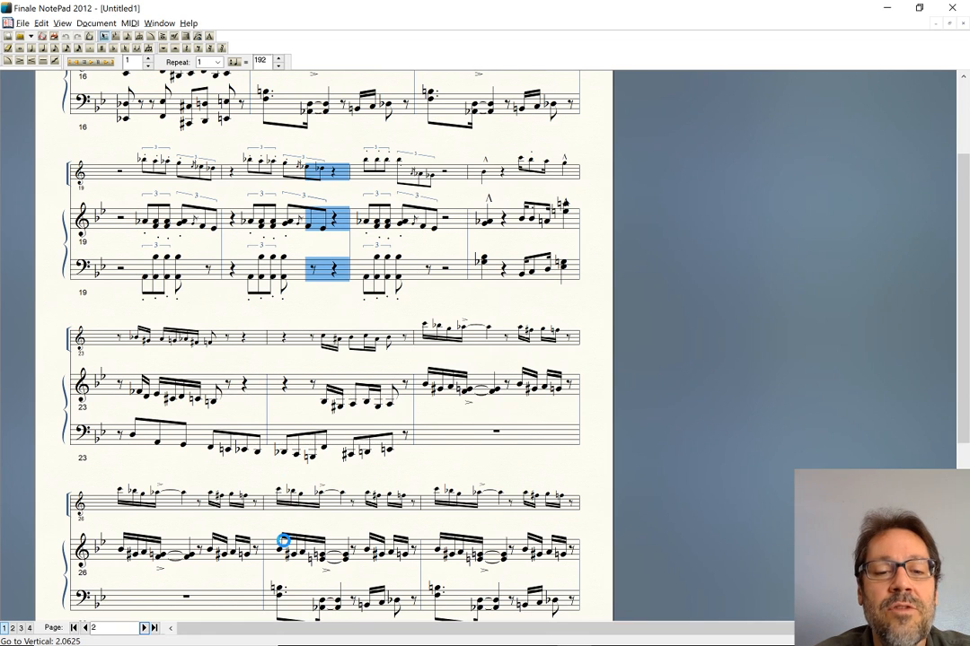
pyautogui.scroll(-1, 283, 542)
pyautogui.scroll(-1, 284, 542)
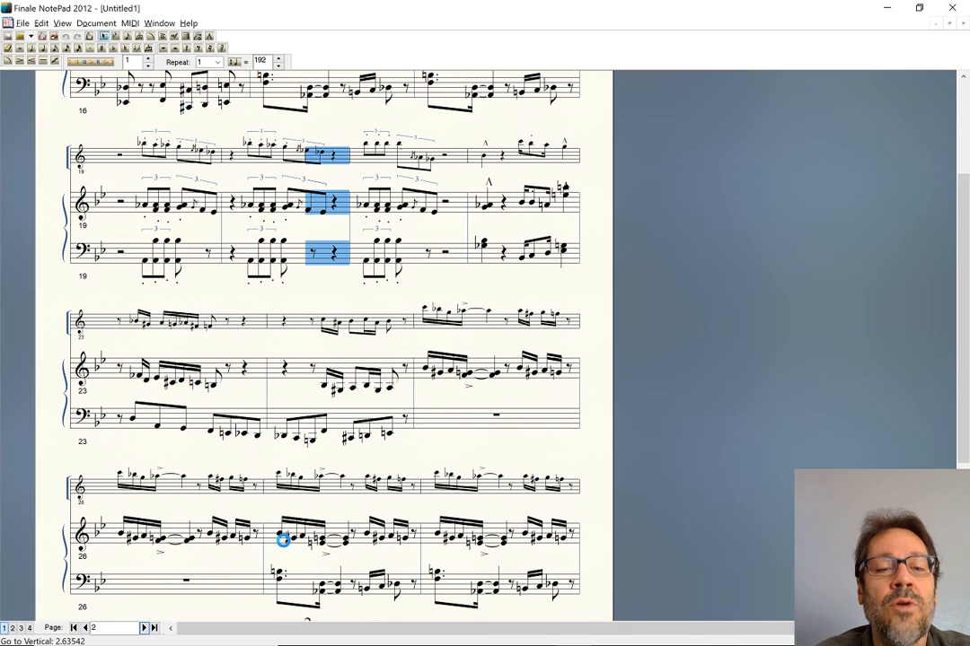
pyautogui.scroll(-3, 284, 542)
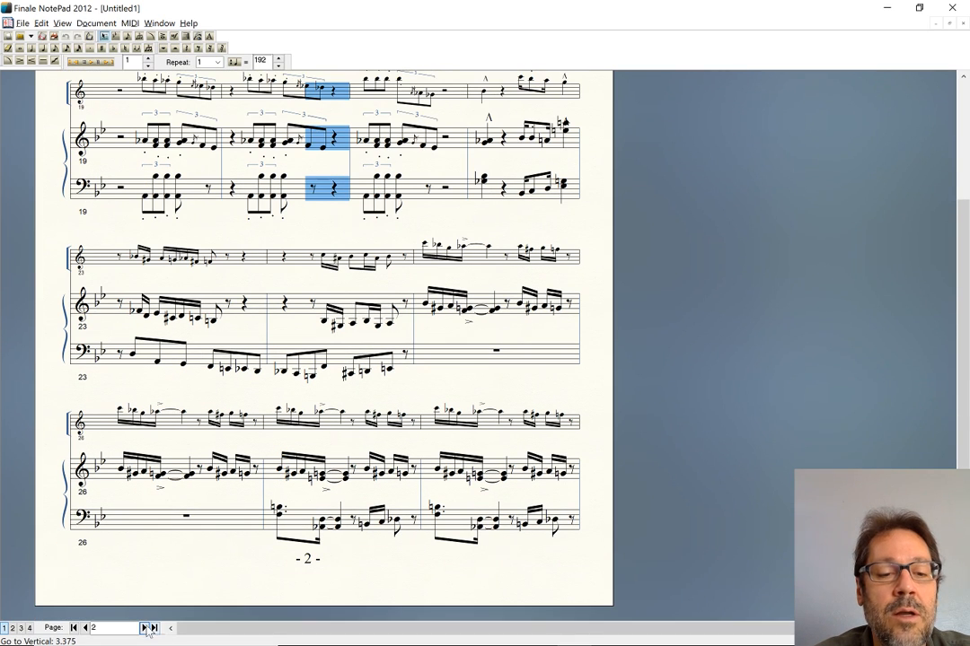
pyautogui.click(144, 627)
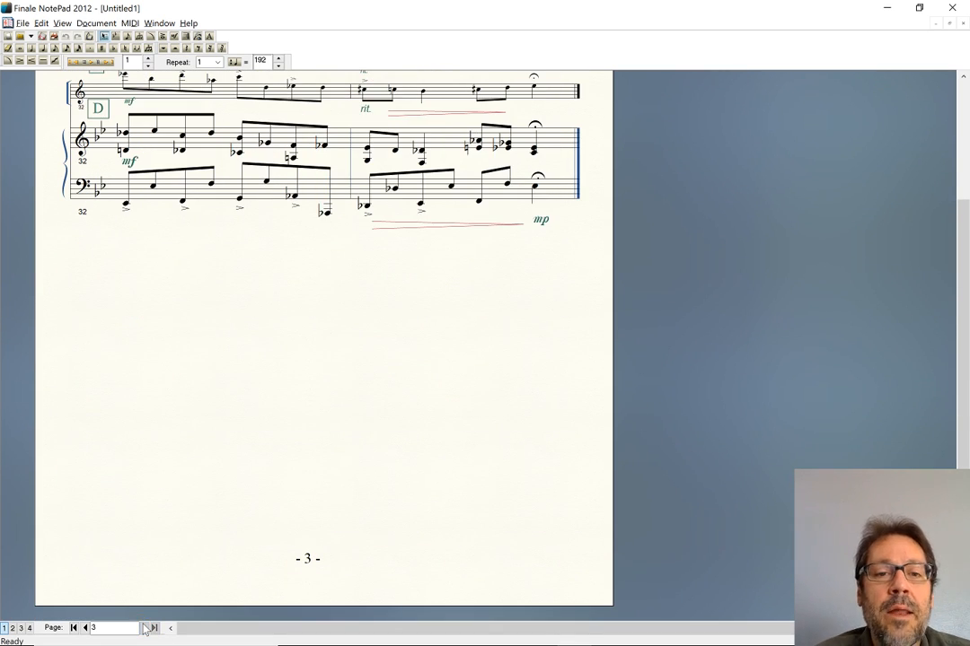
pyautogui.scroll(8, 141, 625)
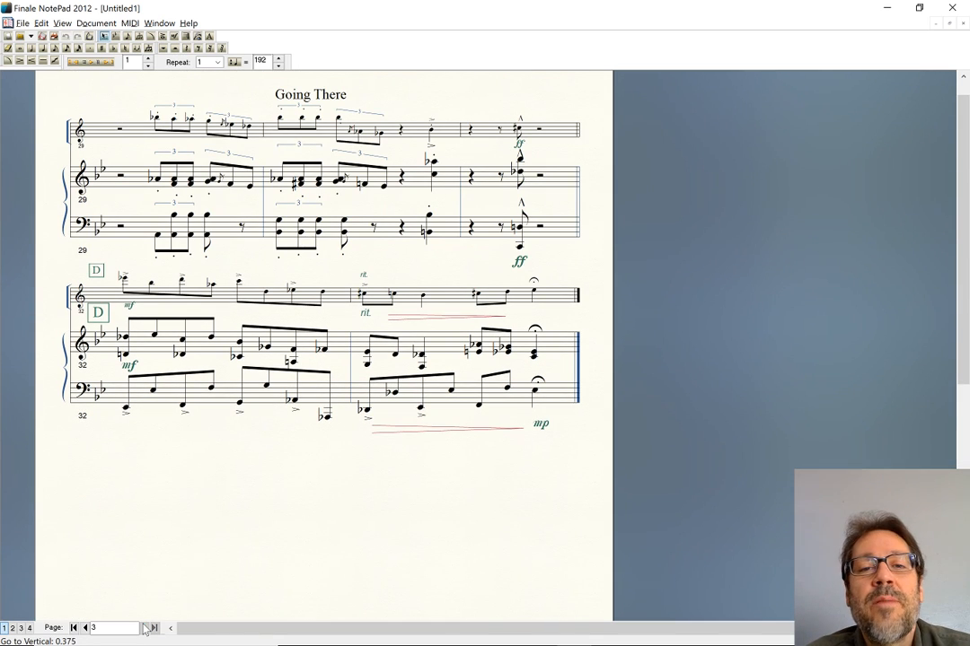
# Step: Switch to MuseScore, turn off clef changes for all tracks in the MIDI import settings and reapply the import, discarding the score's unsaved changes
pyautogui.hotkey('alt', 'Tab')
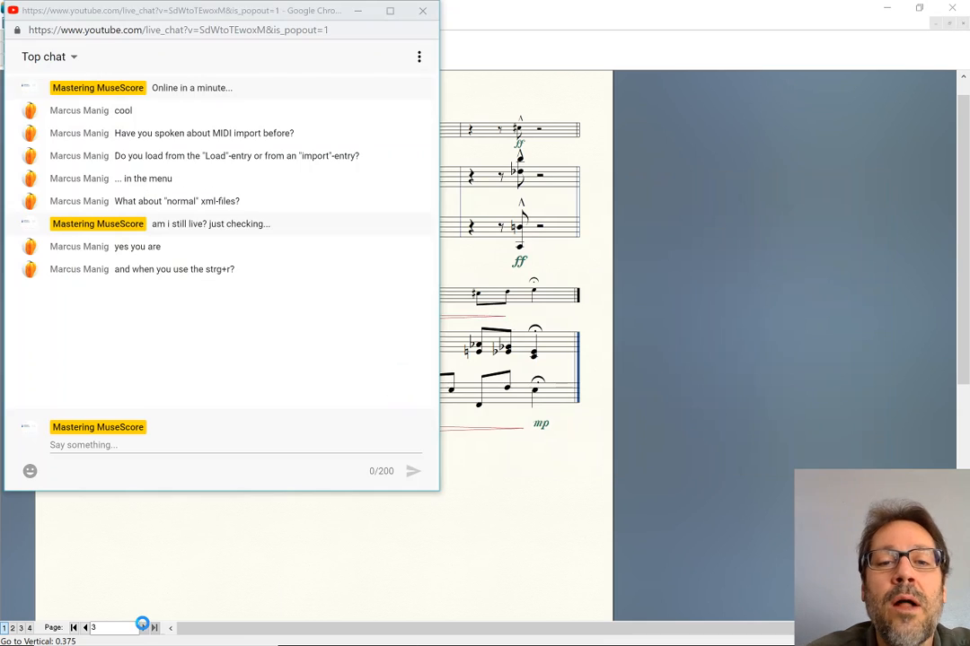
pyautogui.hotkey('alt', 'Tab')
pyautogui.hotkey('alt', 'Tab')
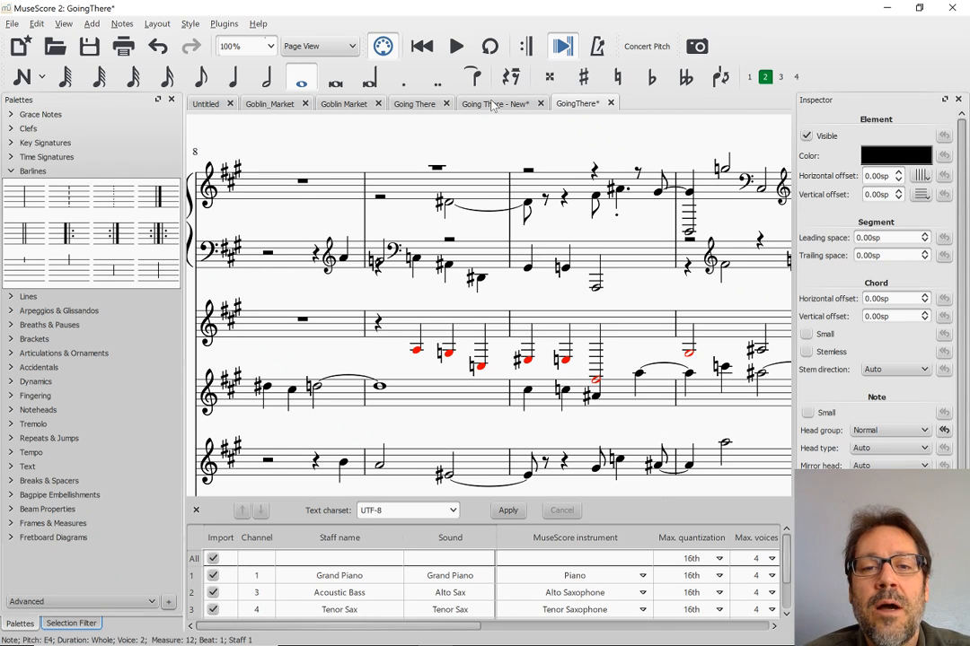
pyautogui.scroll(-1, 312, 579)
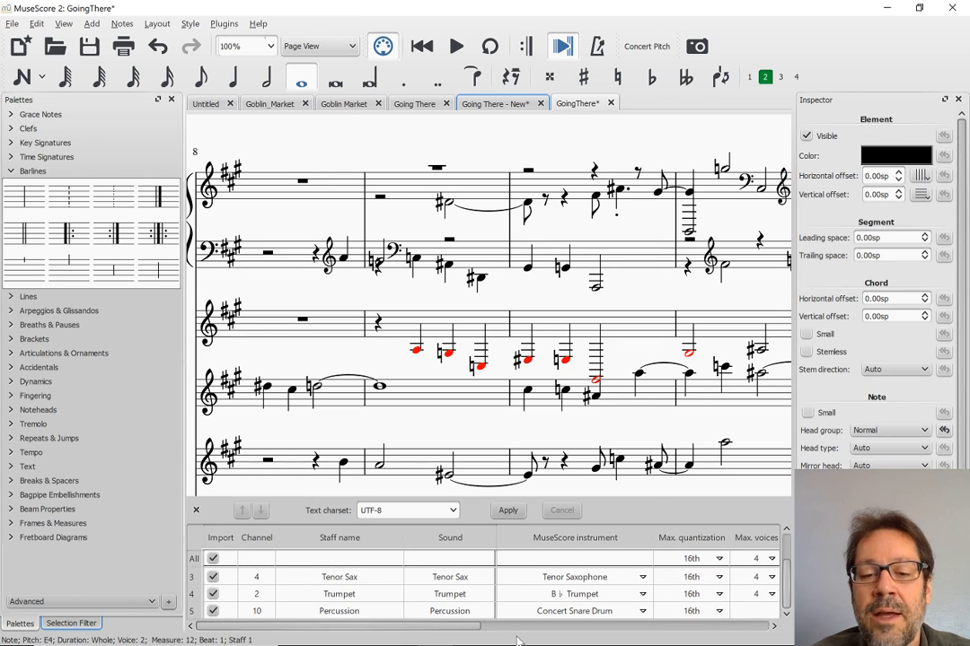
pyautogui.moveTo(457, 625); pyautogui.dragTo(702, 613)
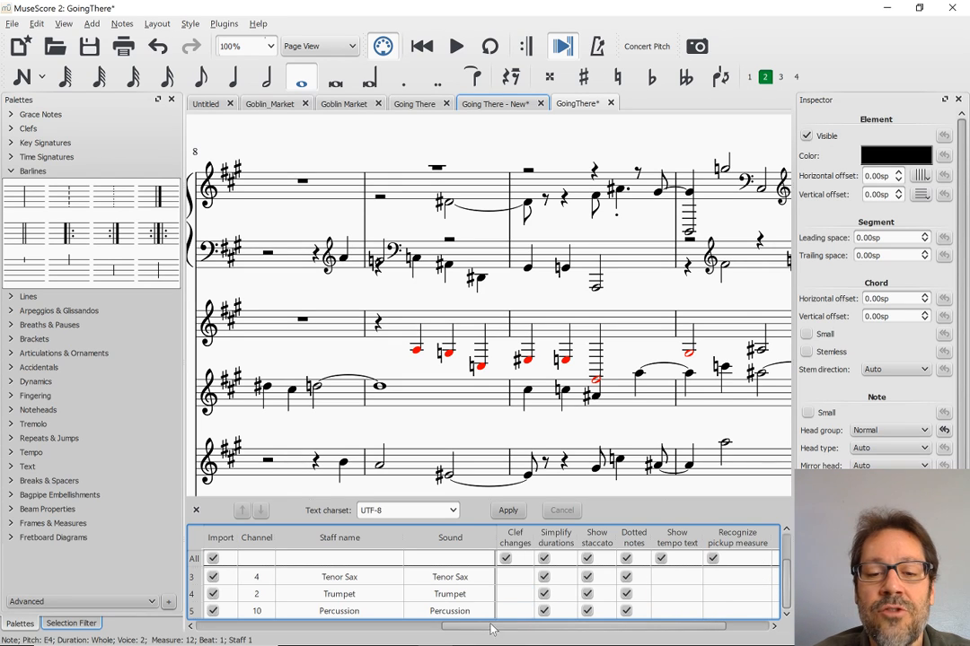
pyautogui.moveTo(489, 631); pyautogui.dragTo(456, 628)
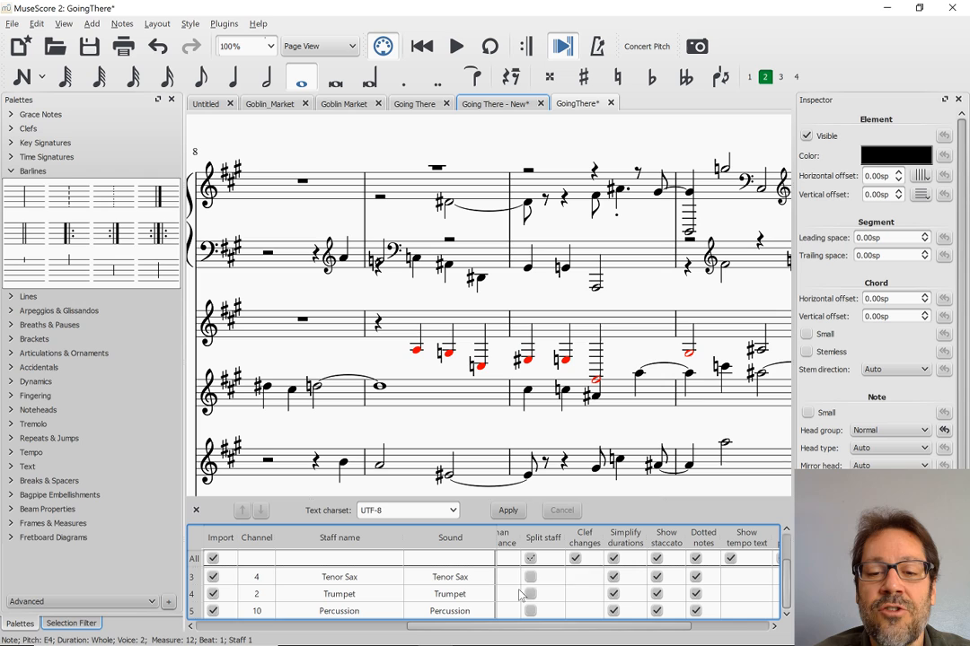
pyautogui.click(574, 559)
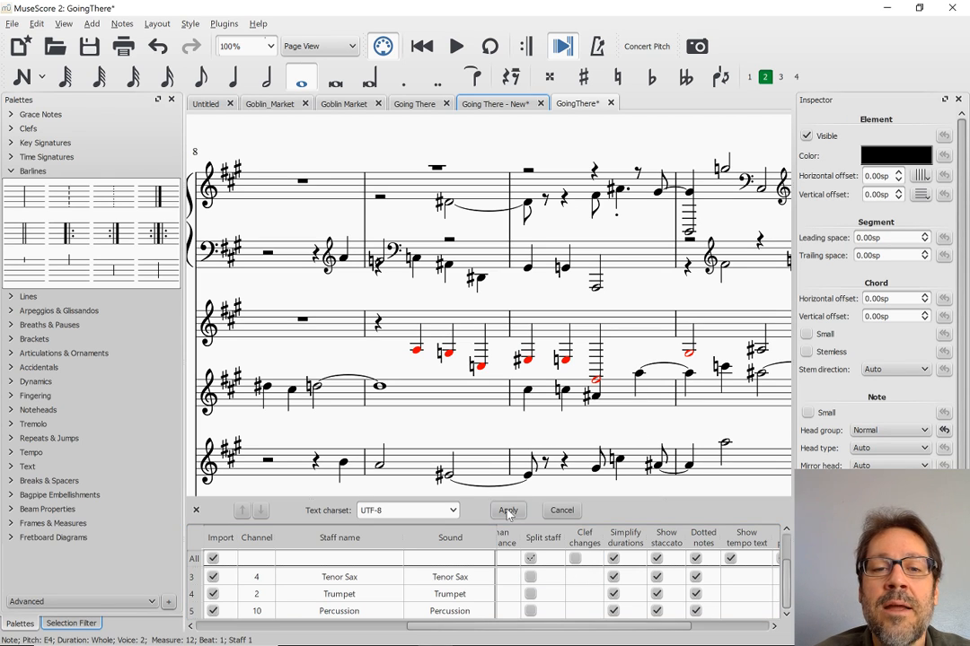
pyautogui.click(508, 511)
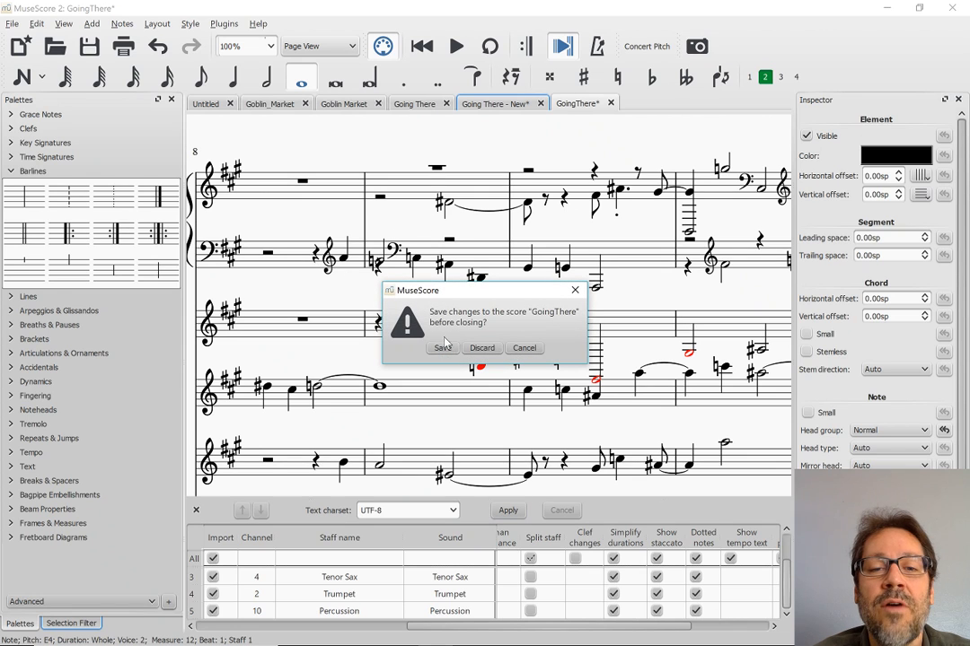
pyautogui.click(478, 350)
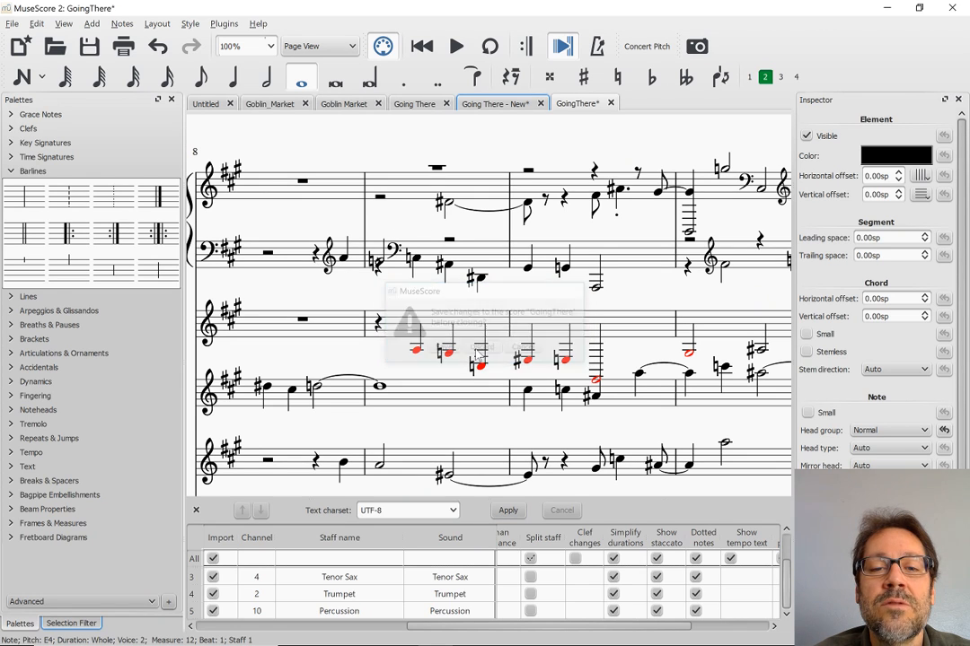
# Step: Examine the reimported piano staves from measure 9 onward and return to the start of the imported score
pyautogui.hscroll(16, 479, 355)
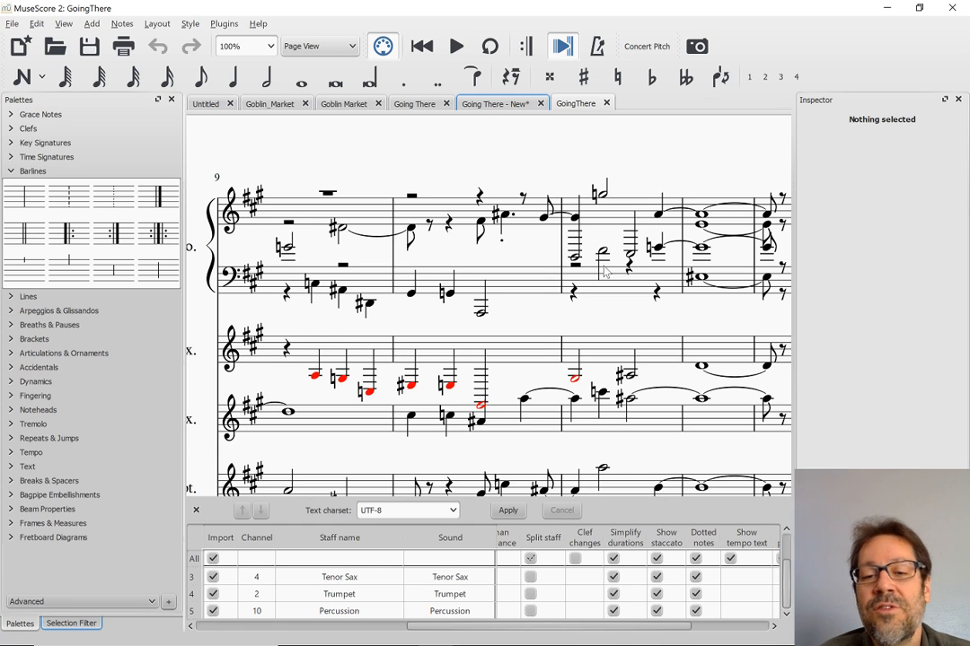
pyautogui.click(613, 559)
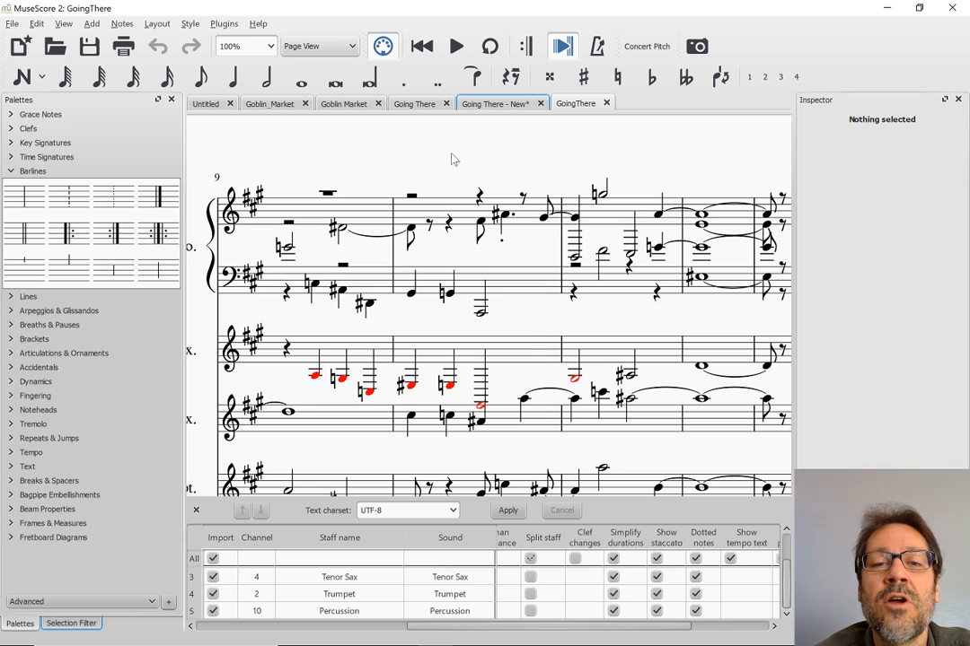
pyautogui.press('Home')
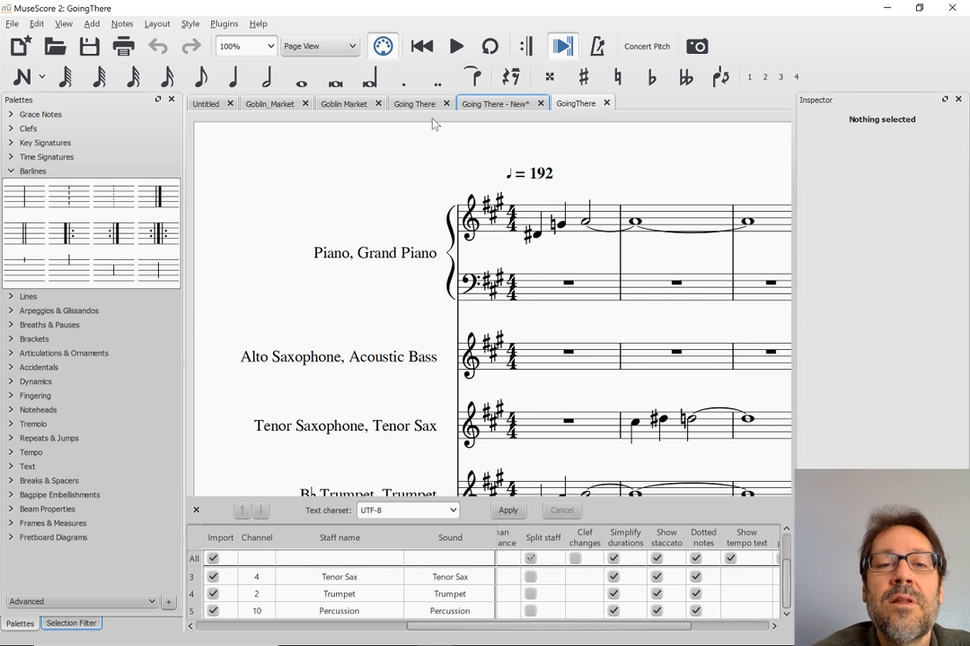
# Step: View the Going There score and the rebuilt Going There - New score for comparison, and glance at the live chat
pyautogui.click(409, 104)
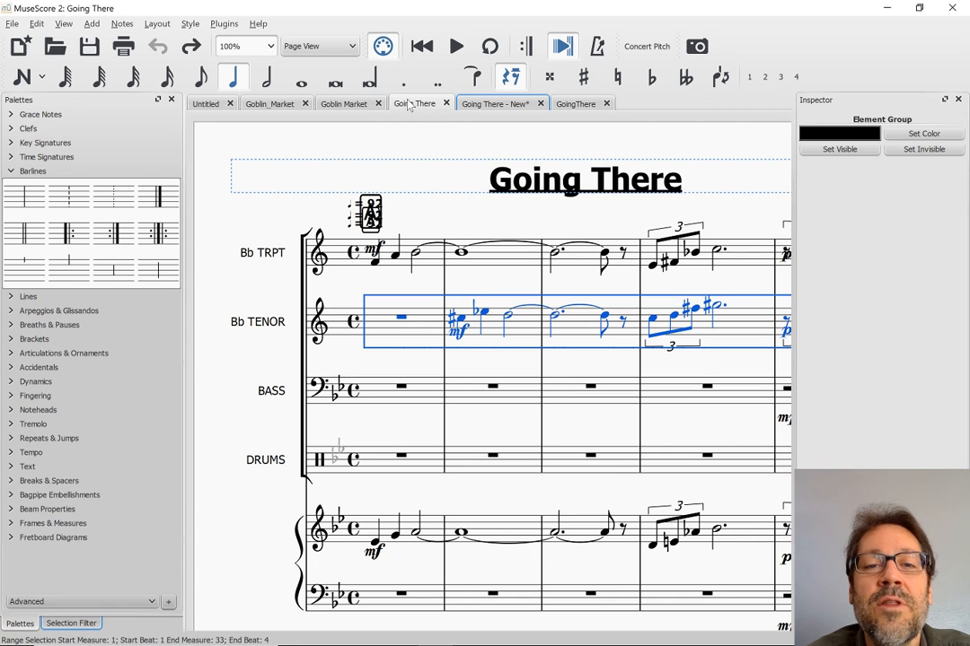
pyautogui.click(485, 104)
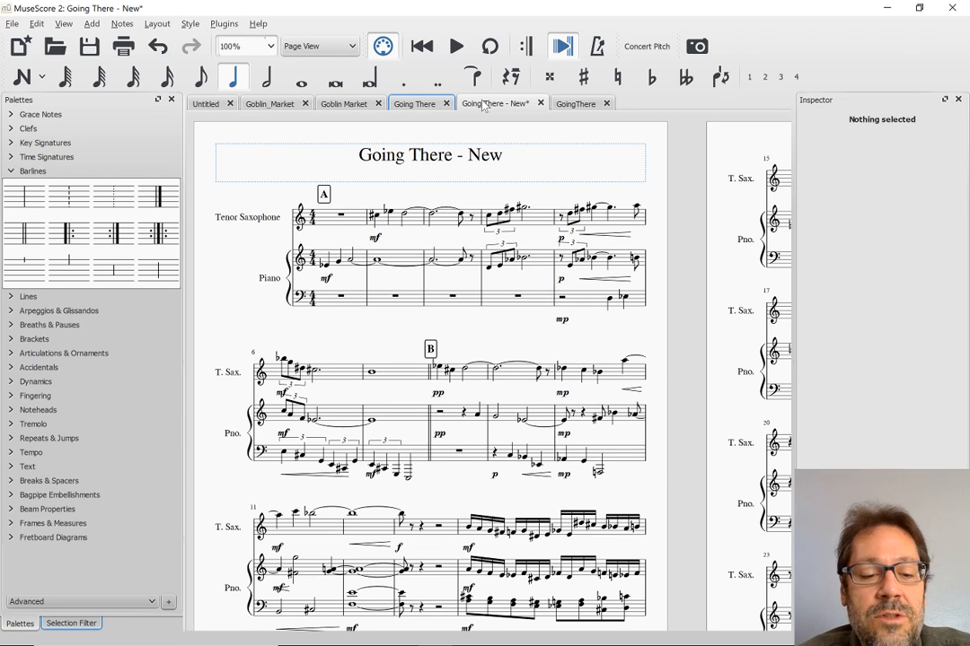
pyautogui.hotkey('alt', 'Tab')
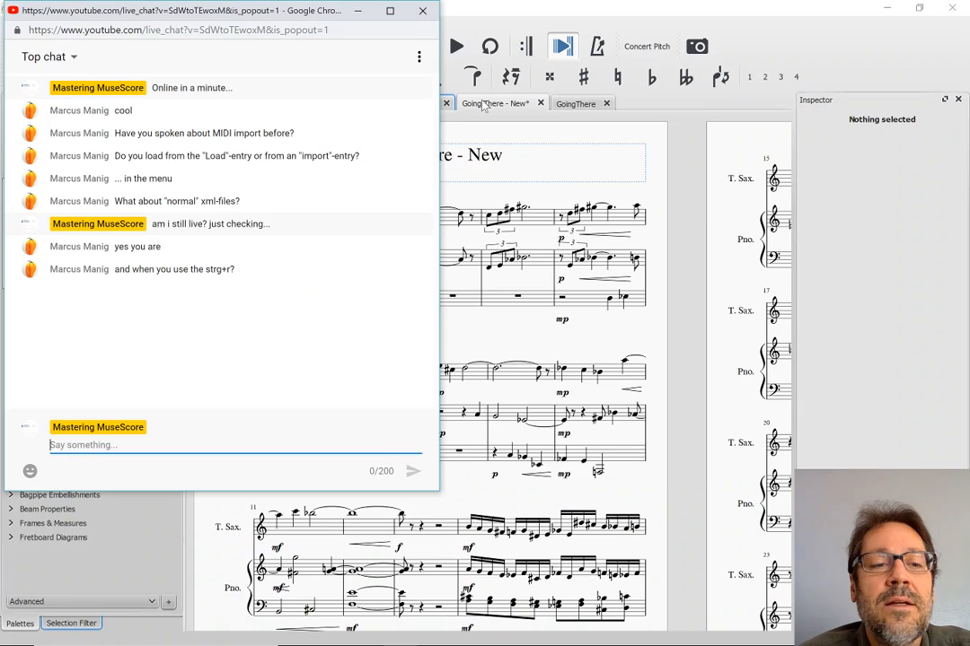
pyautogui.hotkey('alt', 'Tab')
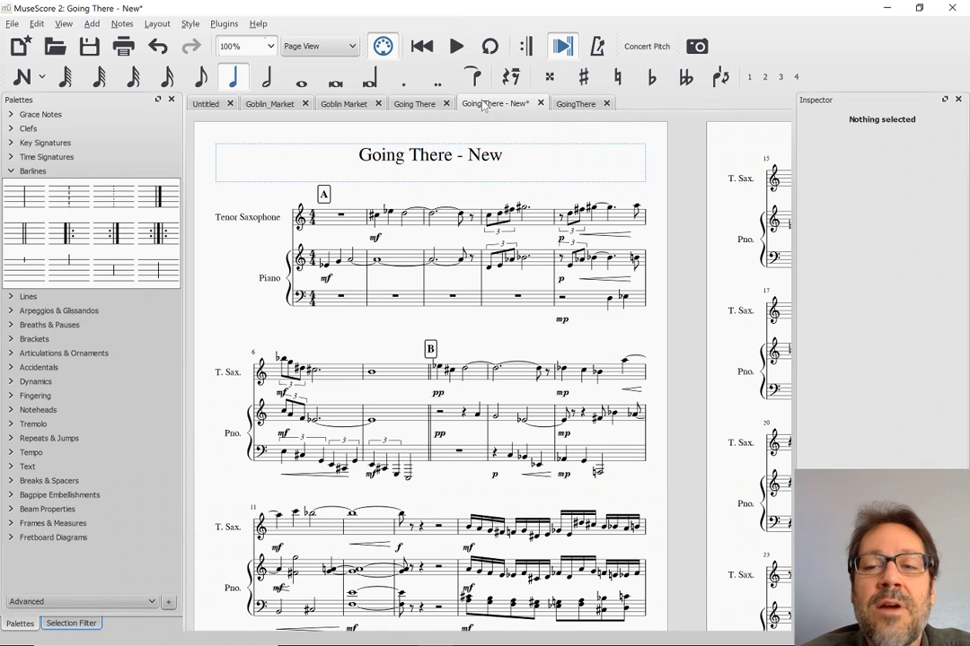